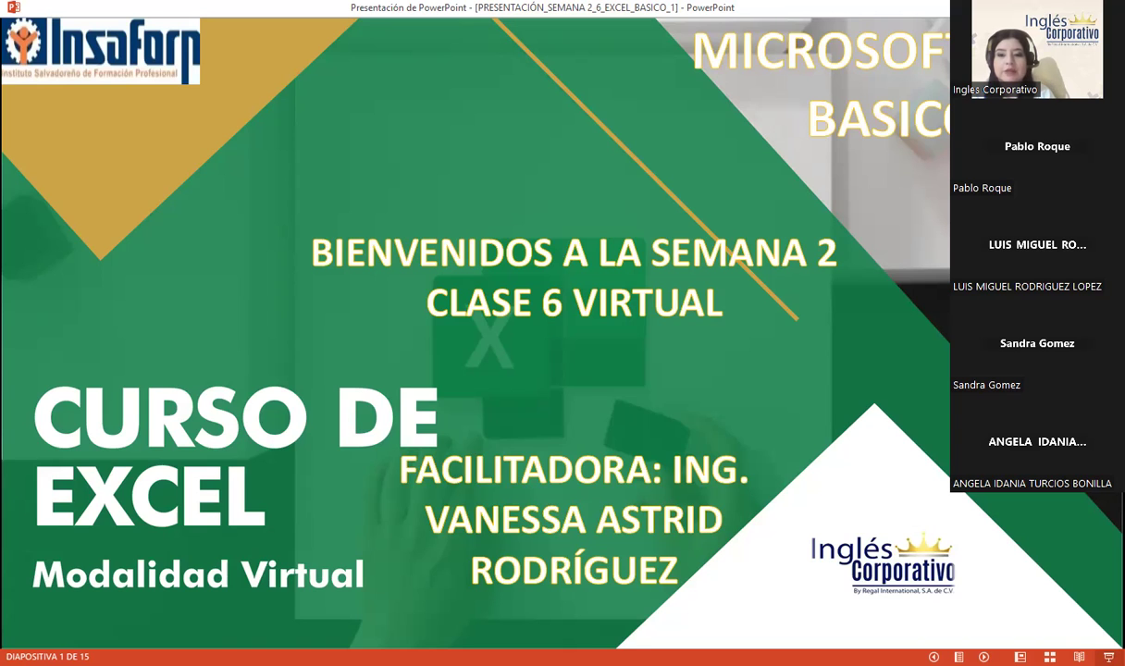
- Switch from the PowerPoint slideshow to the Firefox Excel básico course outline
key("alt+Tab")
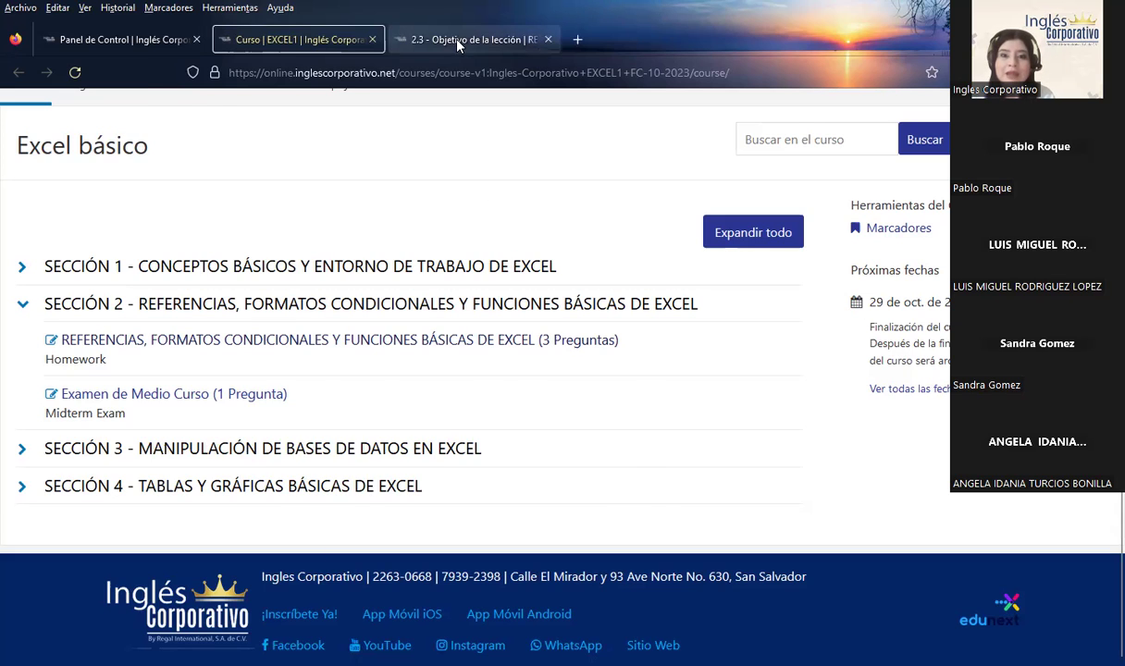
- Show the '2.3 - Objetivo de la lección' lesson page in the browser
left_click(433, 37)
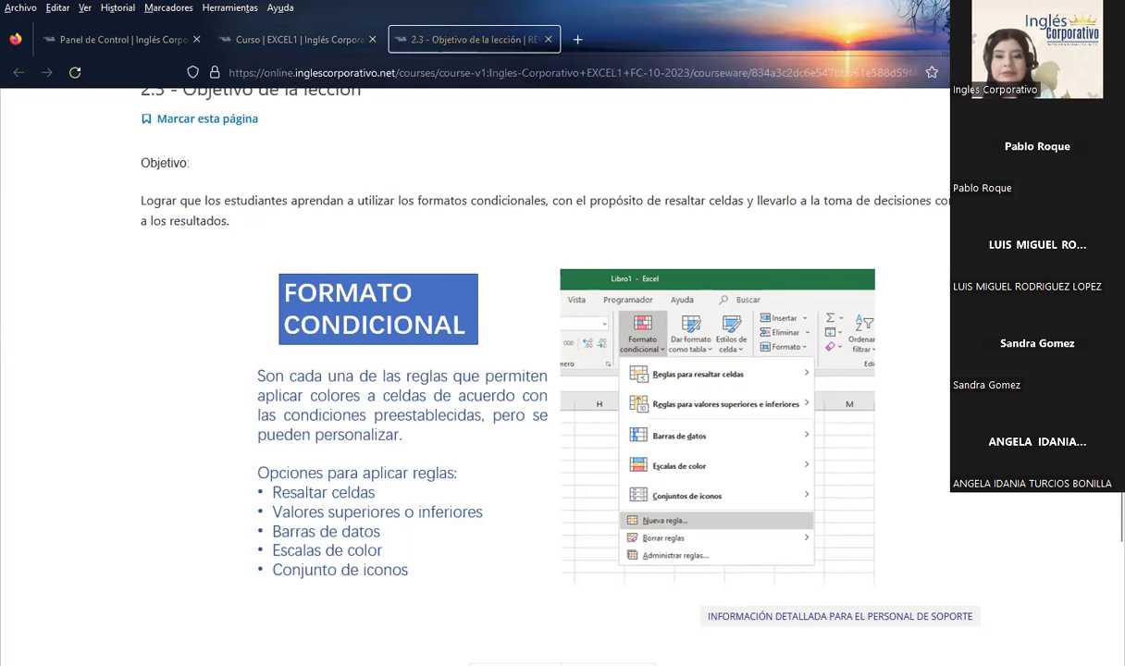
- Return to the PowerPoint slideshow and advance past SESIÓN: 6 to the AGENDA slide
key("alt+Tab")
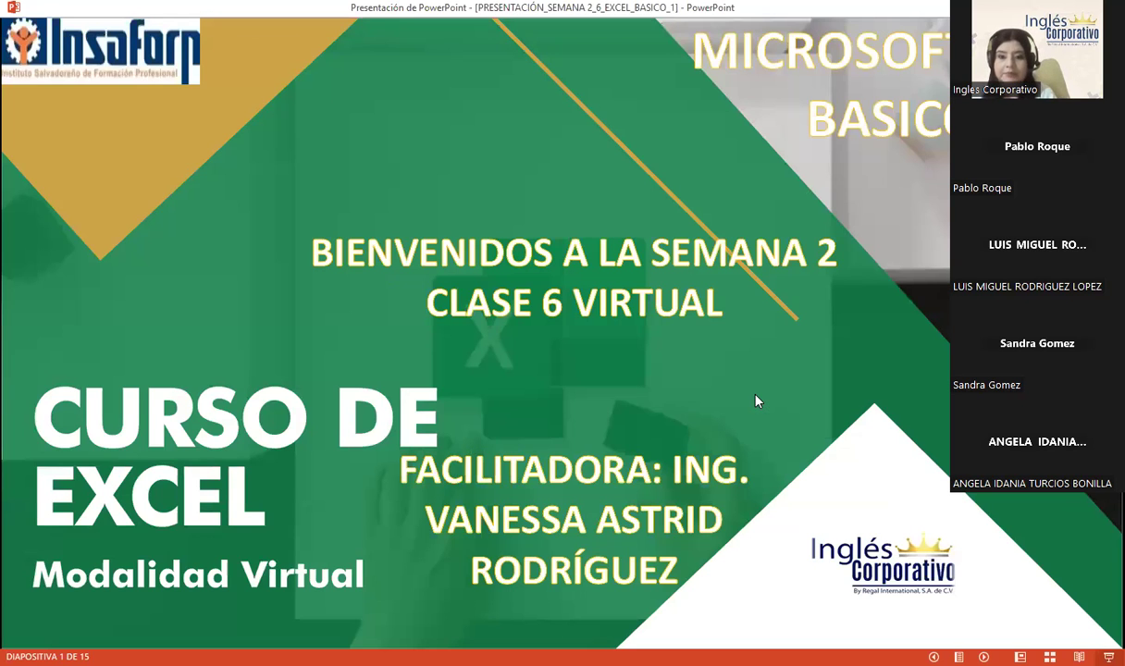
left_click(756, 399)
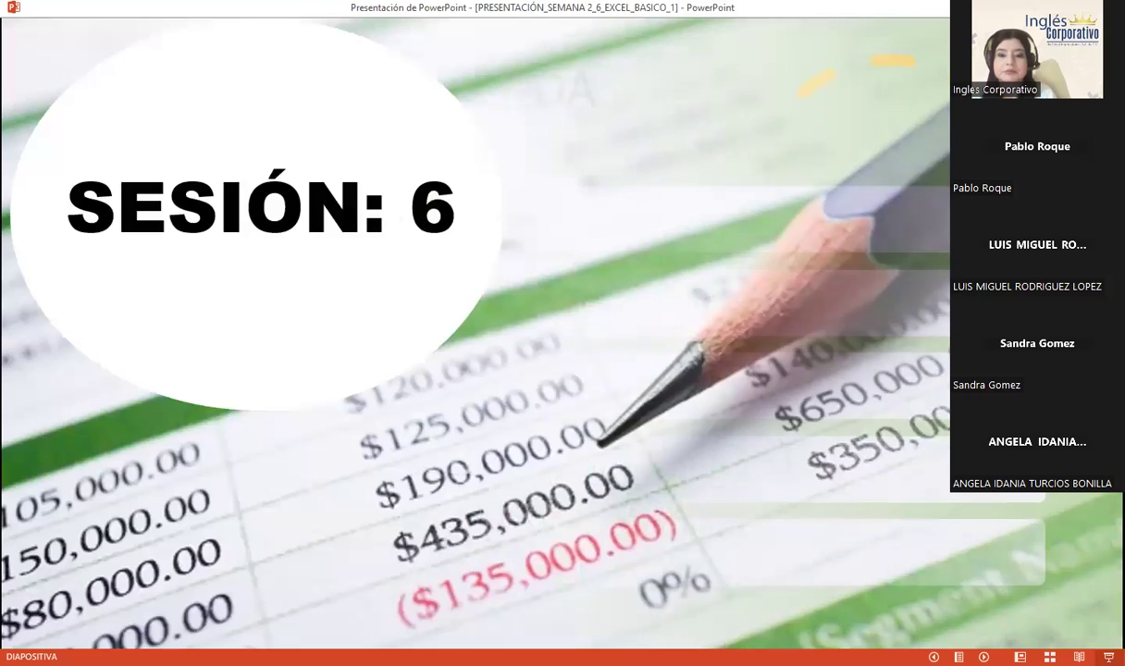
key("Right")
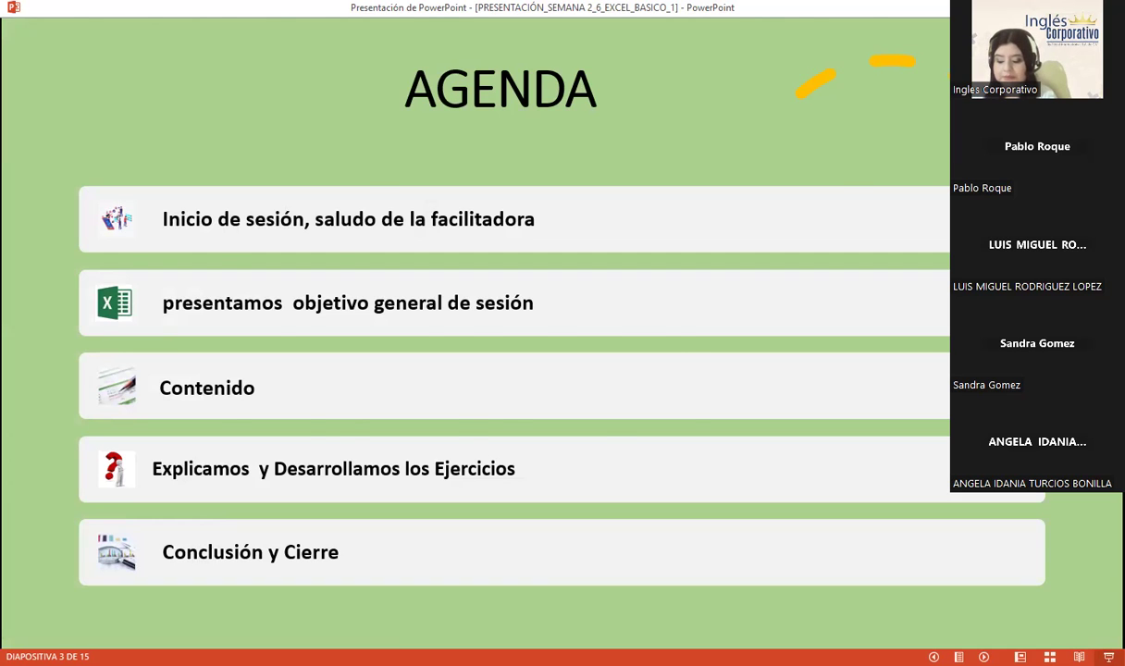
- Advance the slideshow to slide 4, OBJETIVO GENERAL DE LA SESIÓN
key("Right")
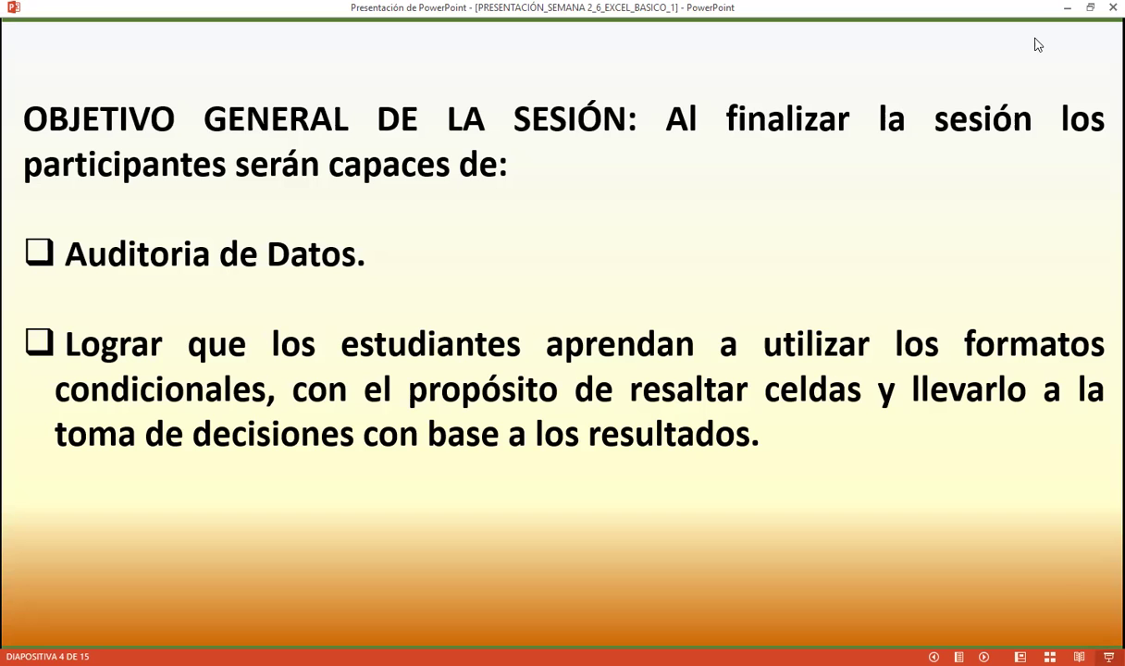
- Move on from the data auditing and conditional formatting objective slide
key("Right")
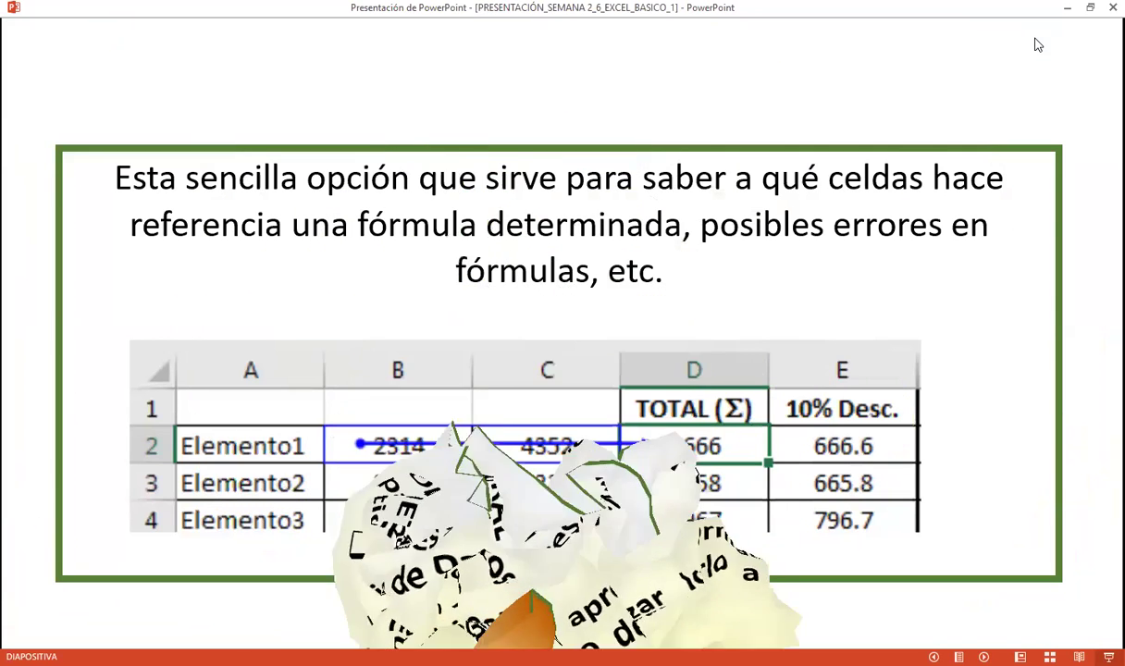
- Bring in the AUDITORÍA DE DATOS title banner on slide 5
key("Right")
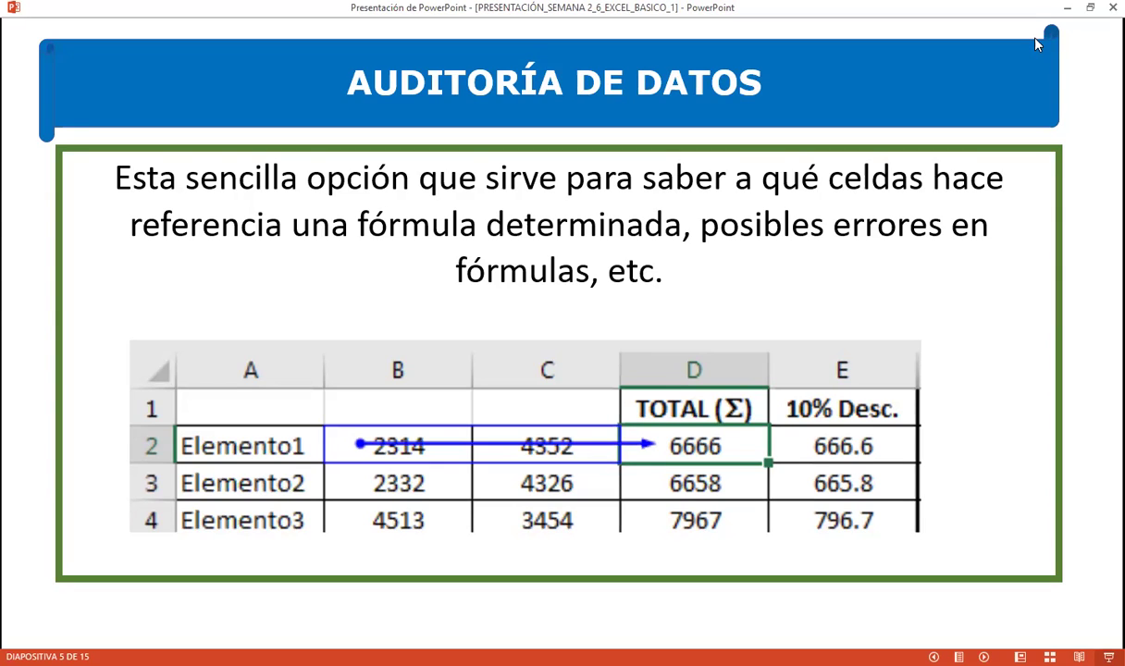
- Show slide 6 on Rastrear precedentes/dependientes, then switch to the Excel workbook
key("Right")
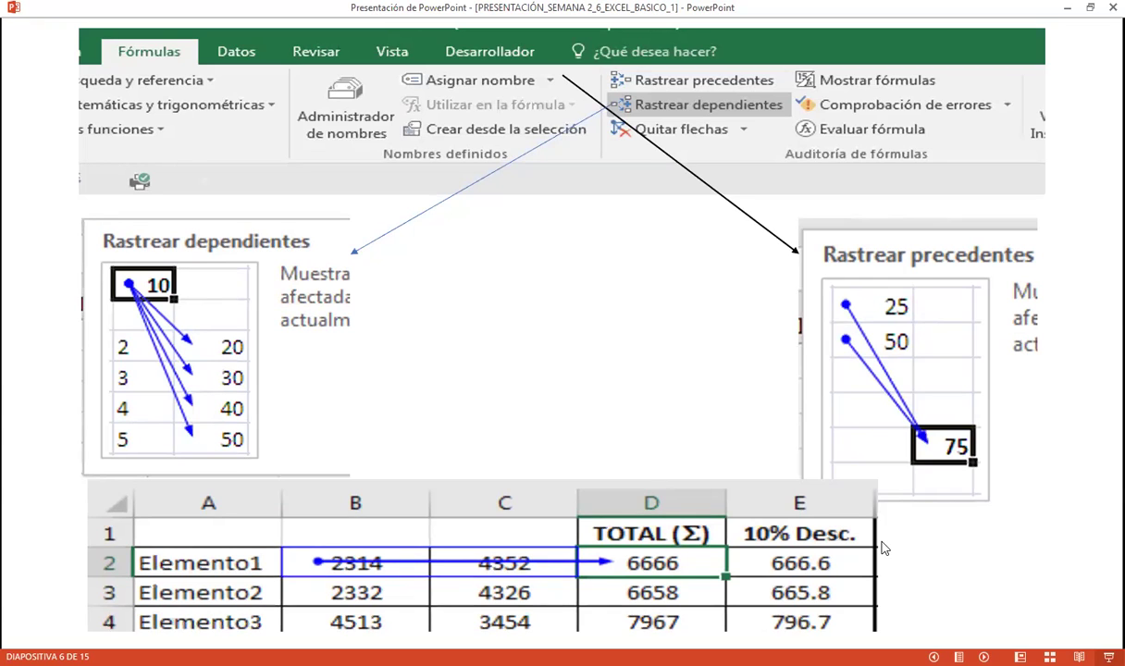
key("alt+Tab")
- Delete the picture at the bottom of the AUDITORIA DE DATOS sheet
left_click(338, 597)
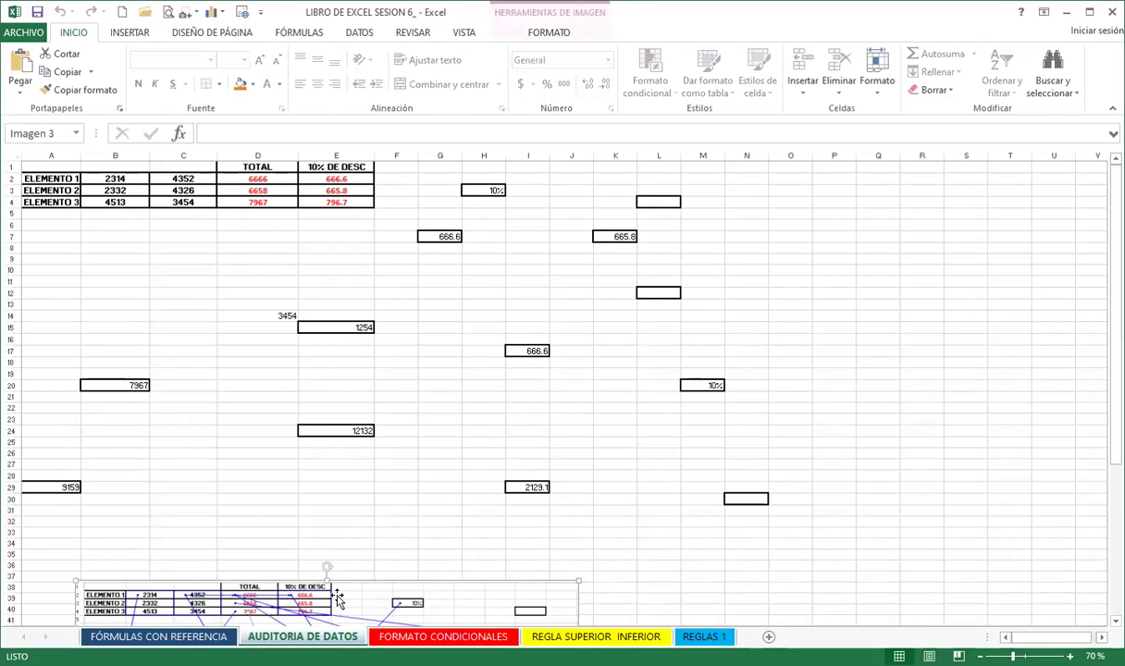
key("Delete")
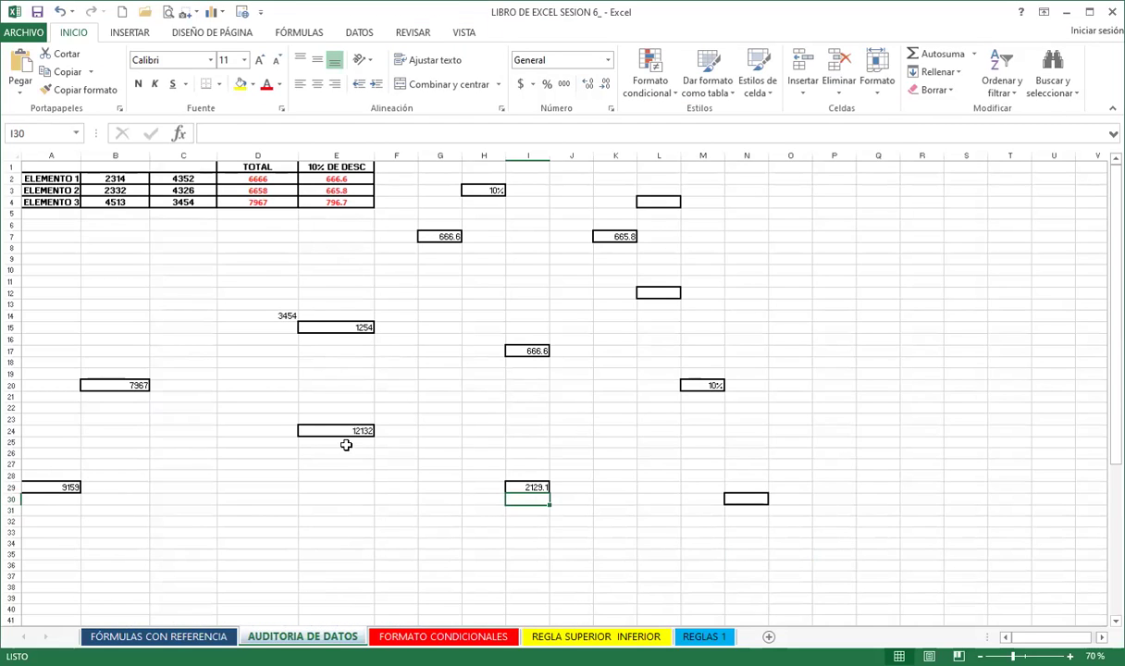
scroll(338, 448, "up", 3, "ctrl")
scroll(369, 442, "up", 3)
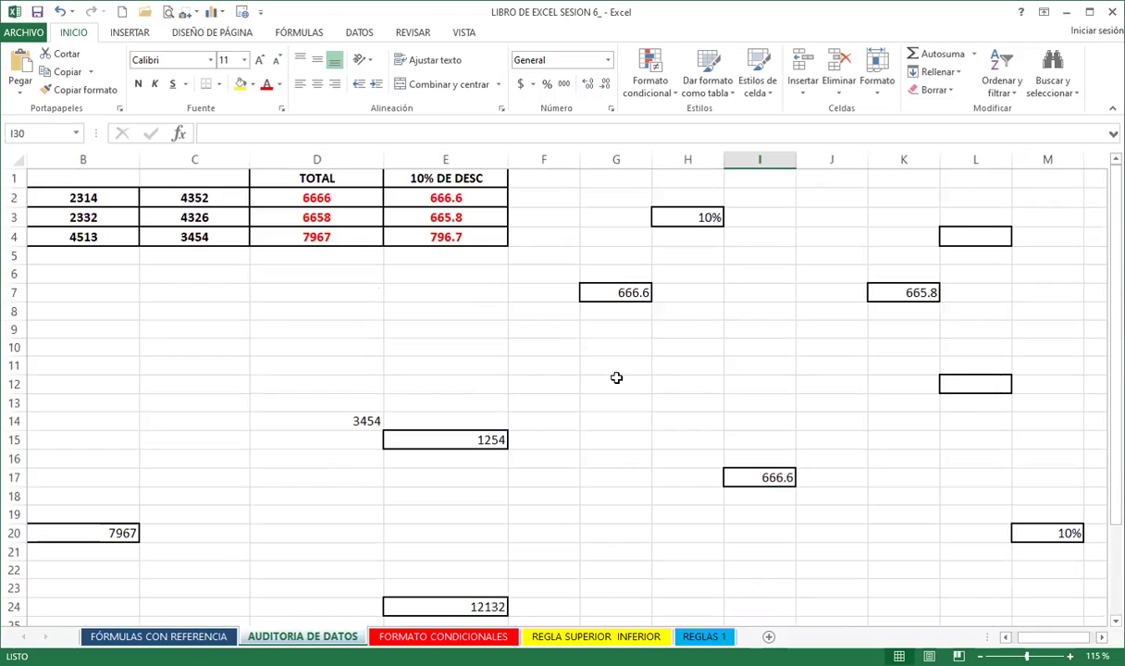
- Inspect the discount formulas in G7 and K7 and the 1254 value in E15
left_click(689, 347)
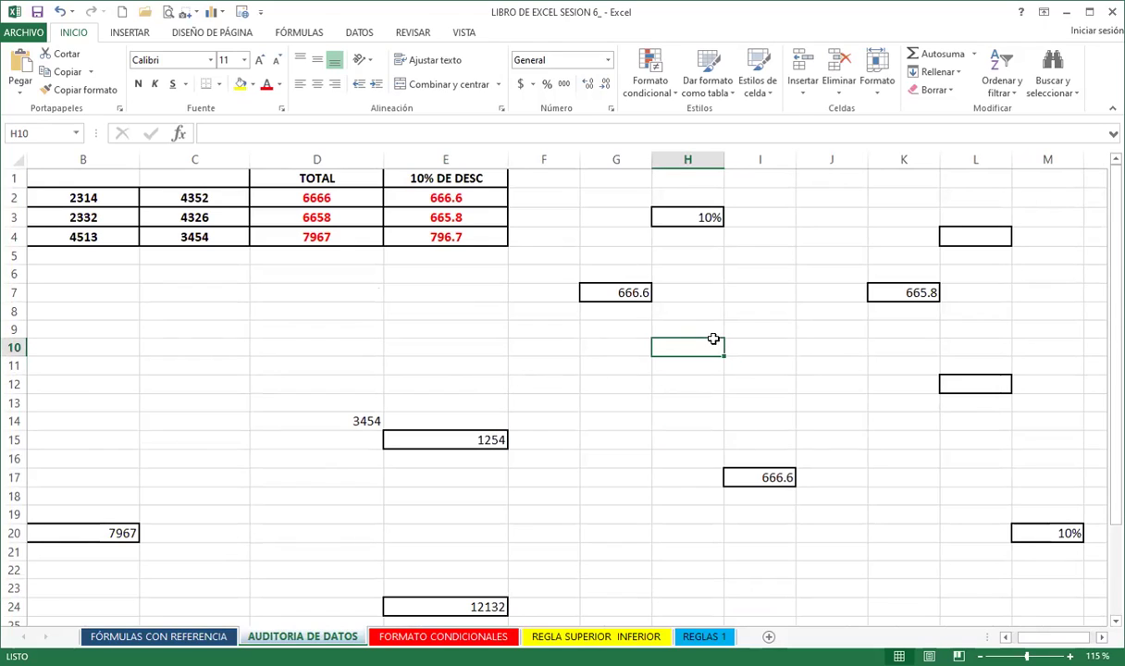
left_click(851, 343)
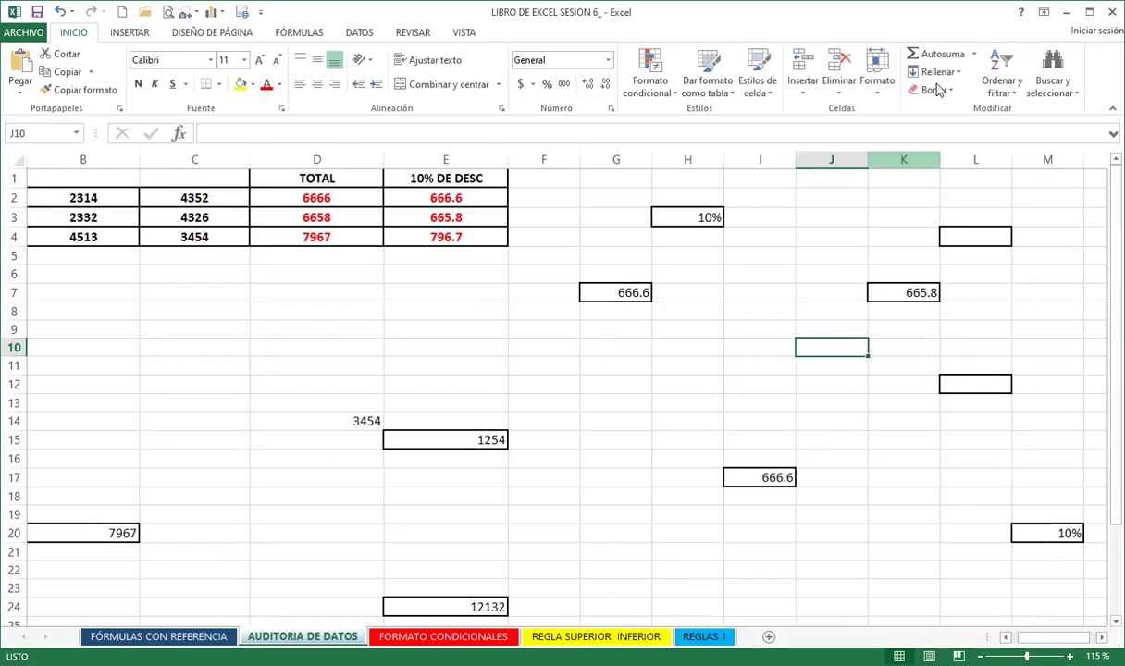
left_click(463, 32)
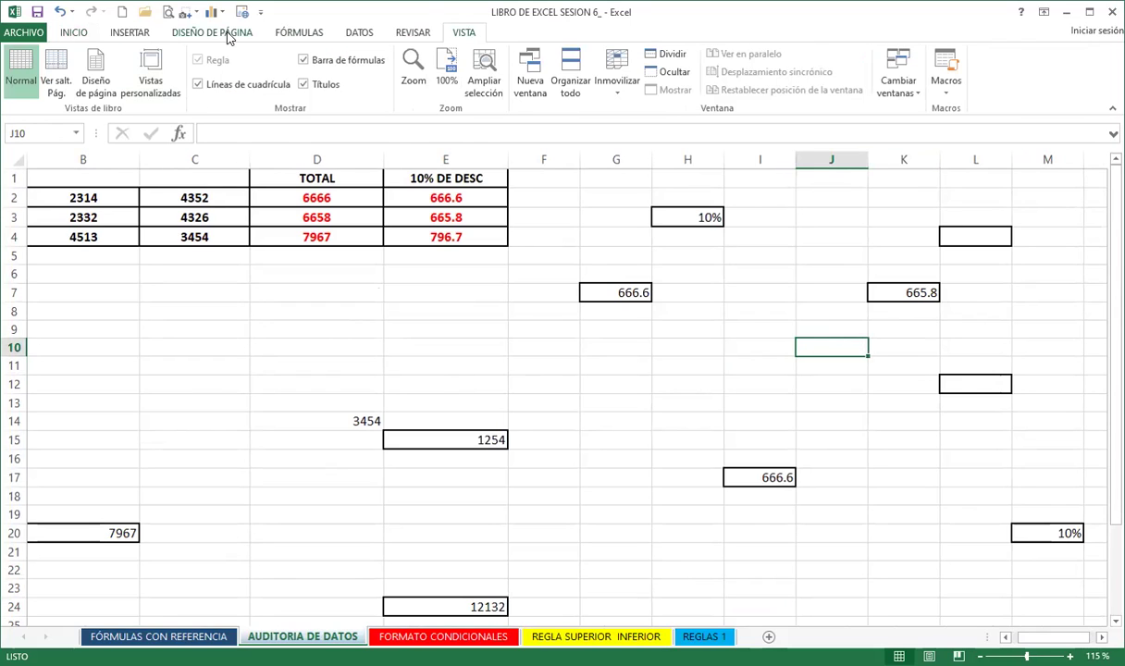
left_click(453, 438)
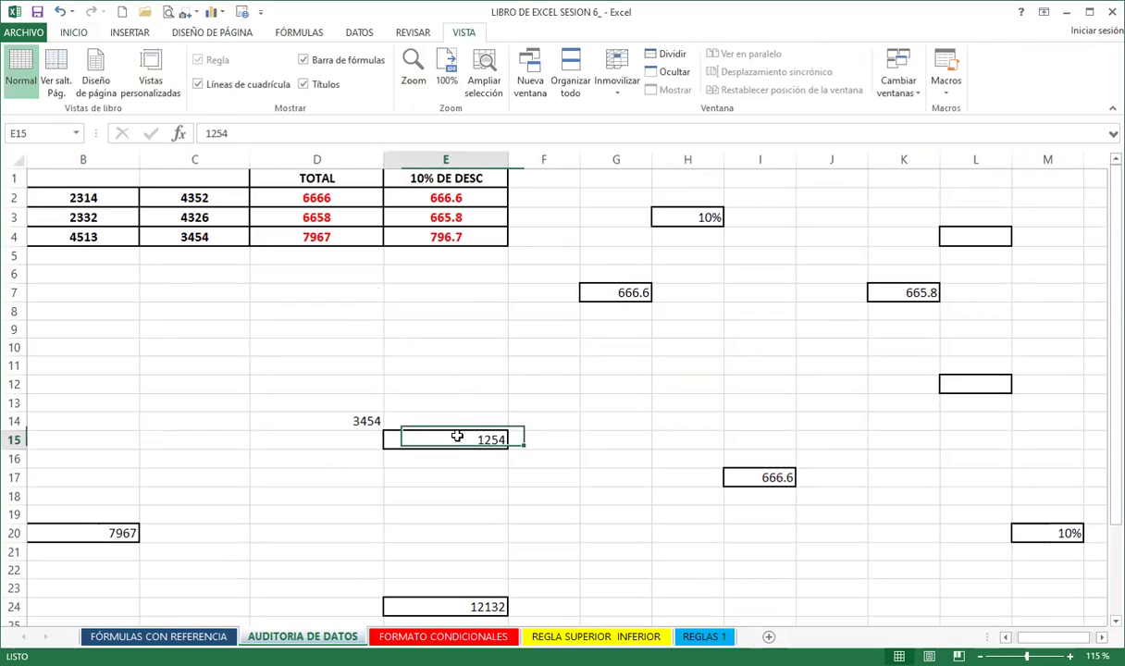
left_click(608, 292)
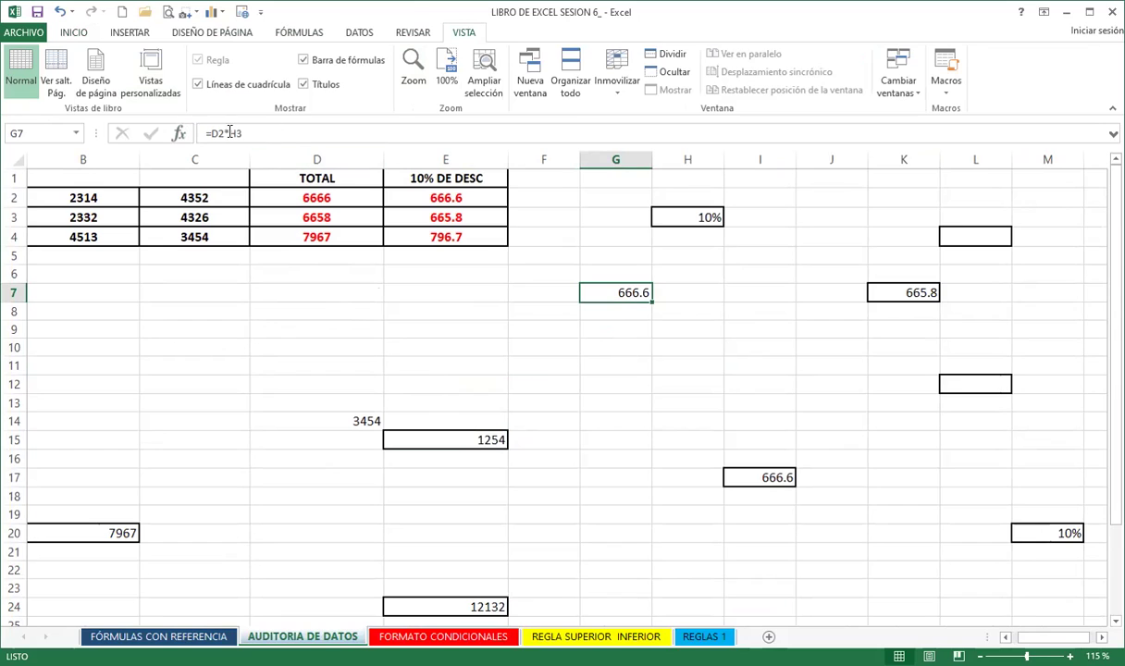
left_click(907, 294)
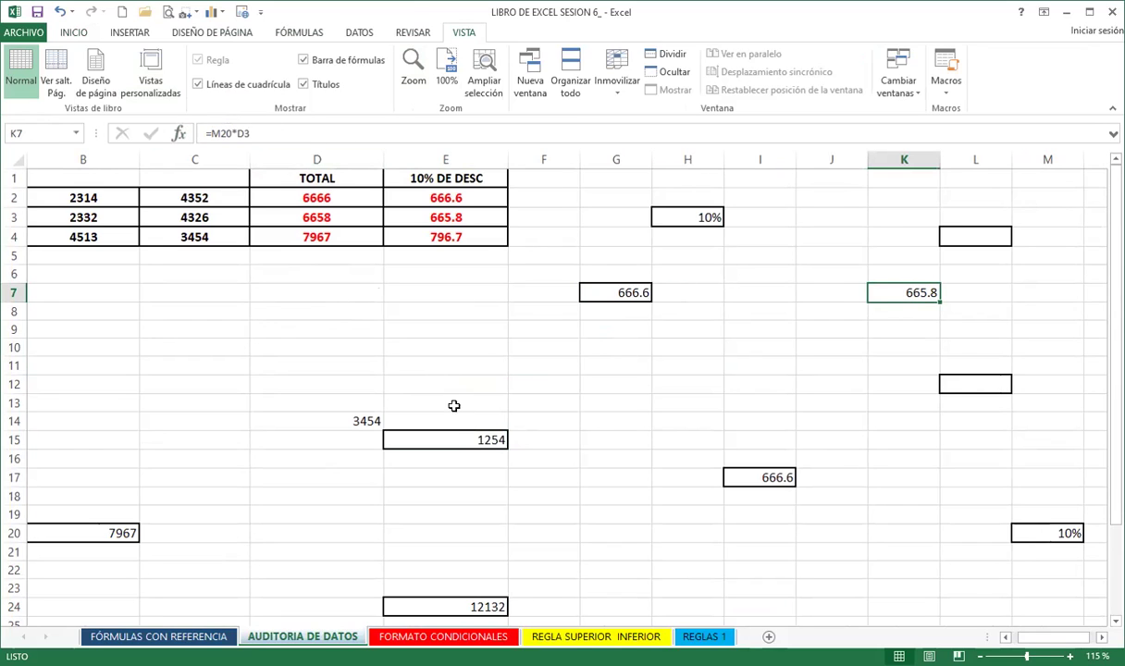
left_click(447, 438)
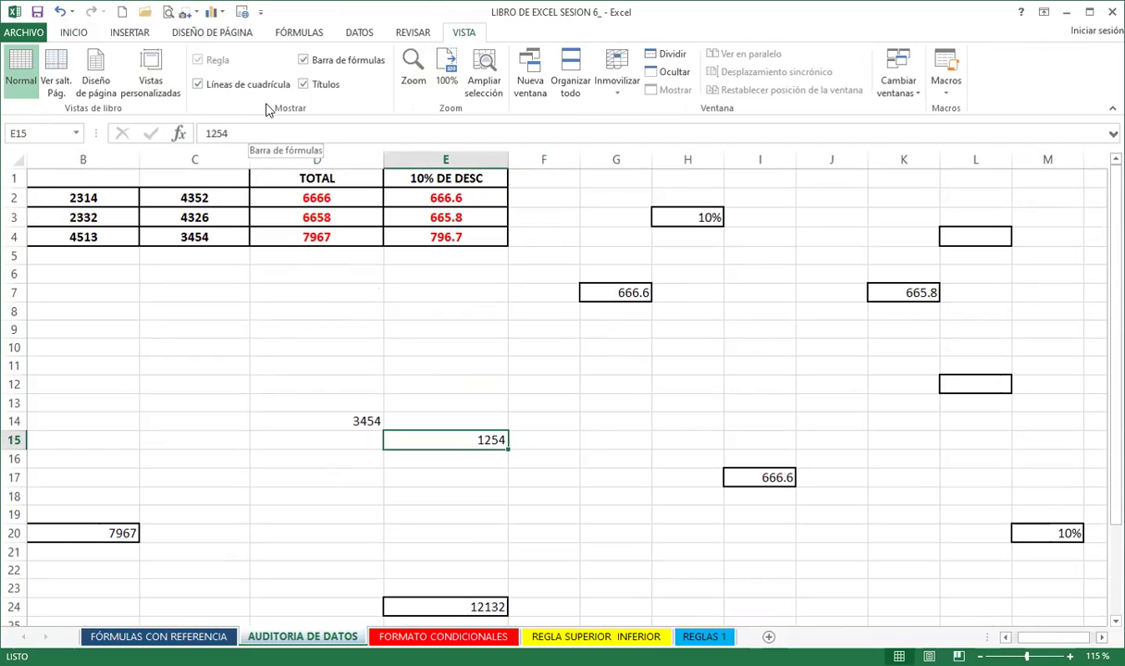
- Hide the formula bar, select D2's 6666 total, and show the FÓRMULAS tab
left_click(304, 61)
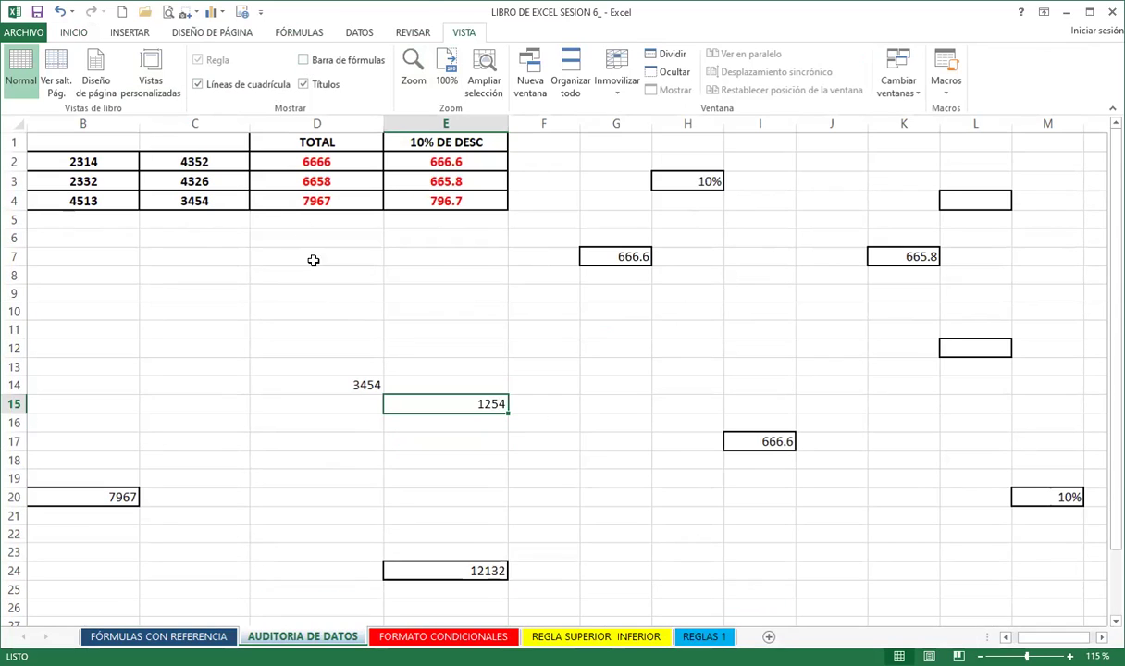
left_click(307, 252)
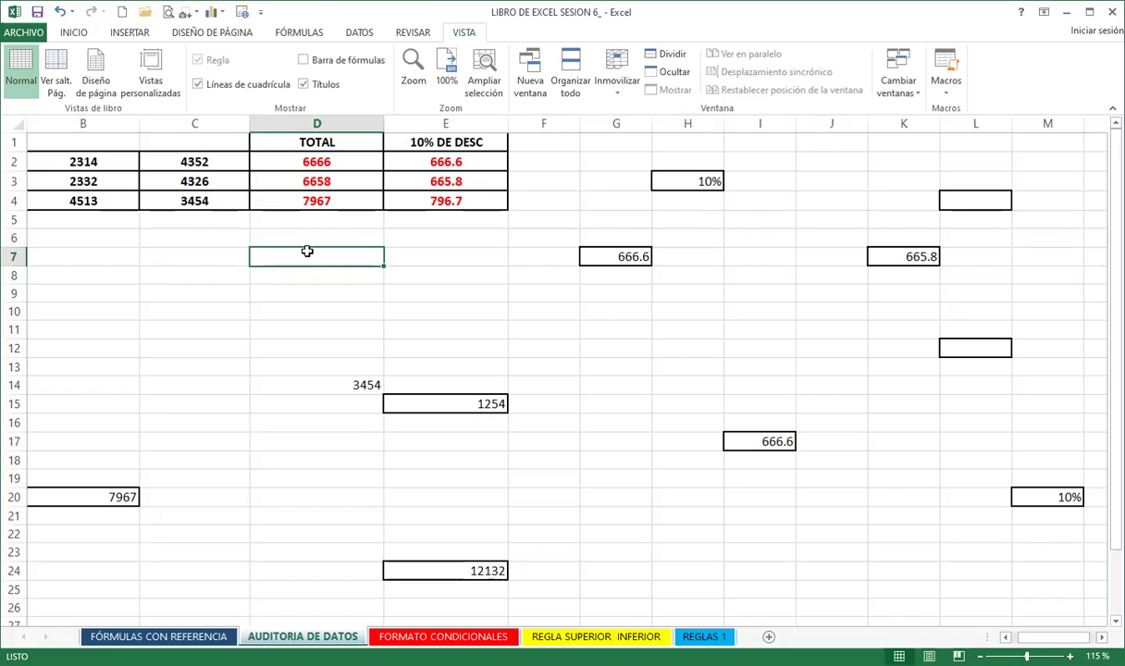
left_click(311, 158)
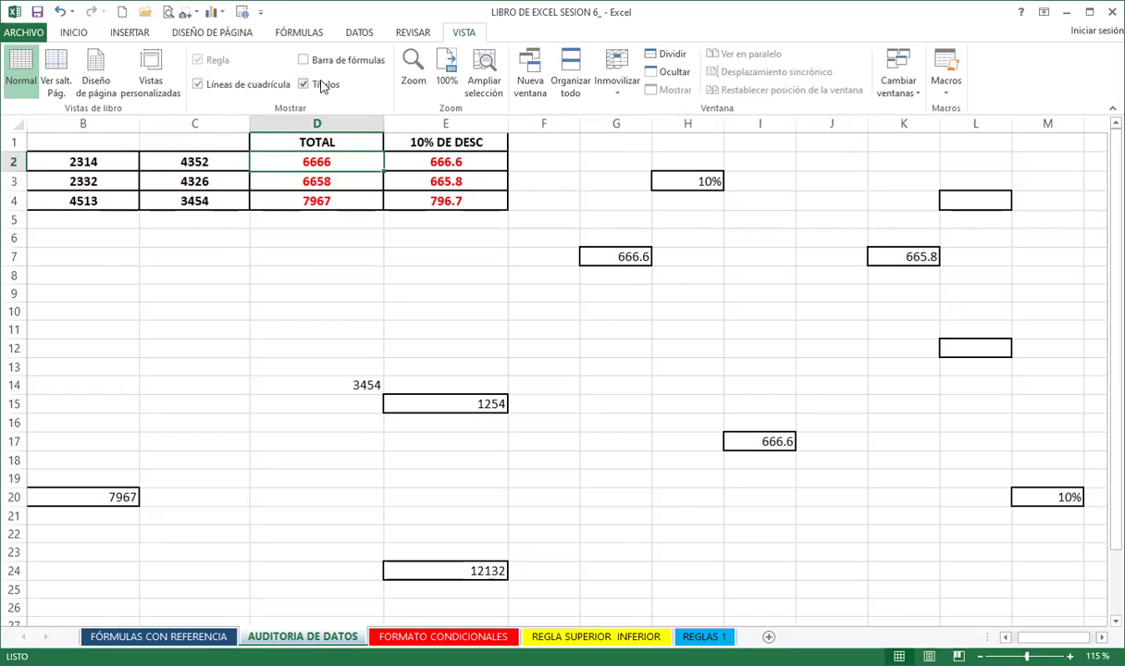
left_click(305, 34)
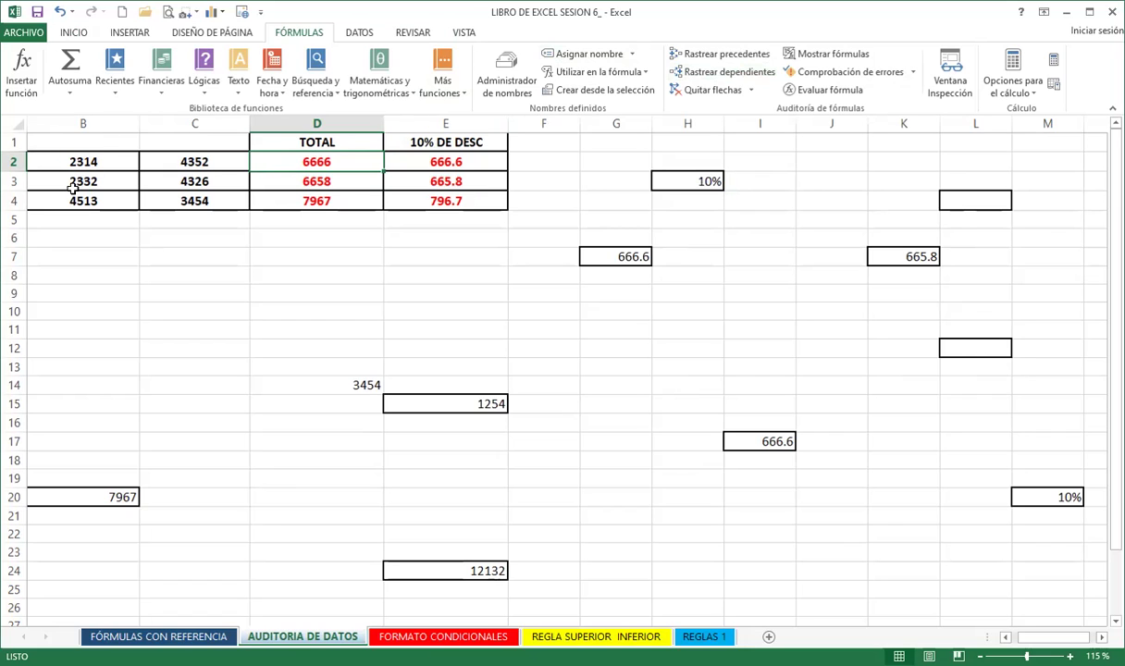
- Trace D2's dependents, clear the arrows, then trace D2's precedents 2314 and 4352
left_click(708, 73)
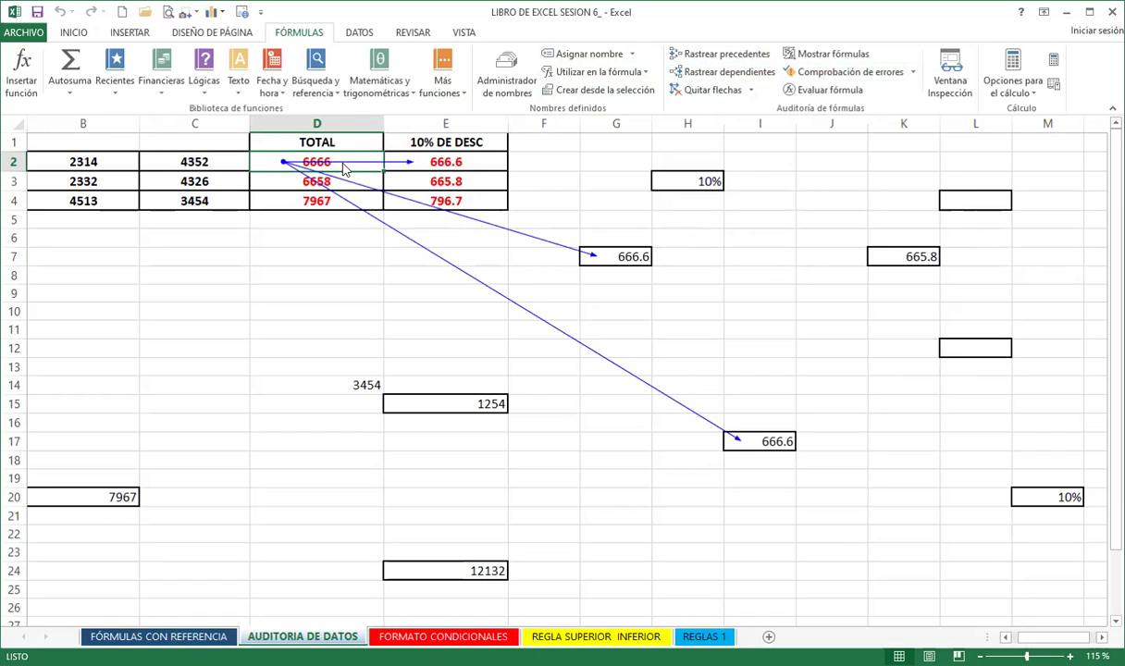
left_click(709, 90)
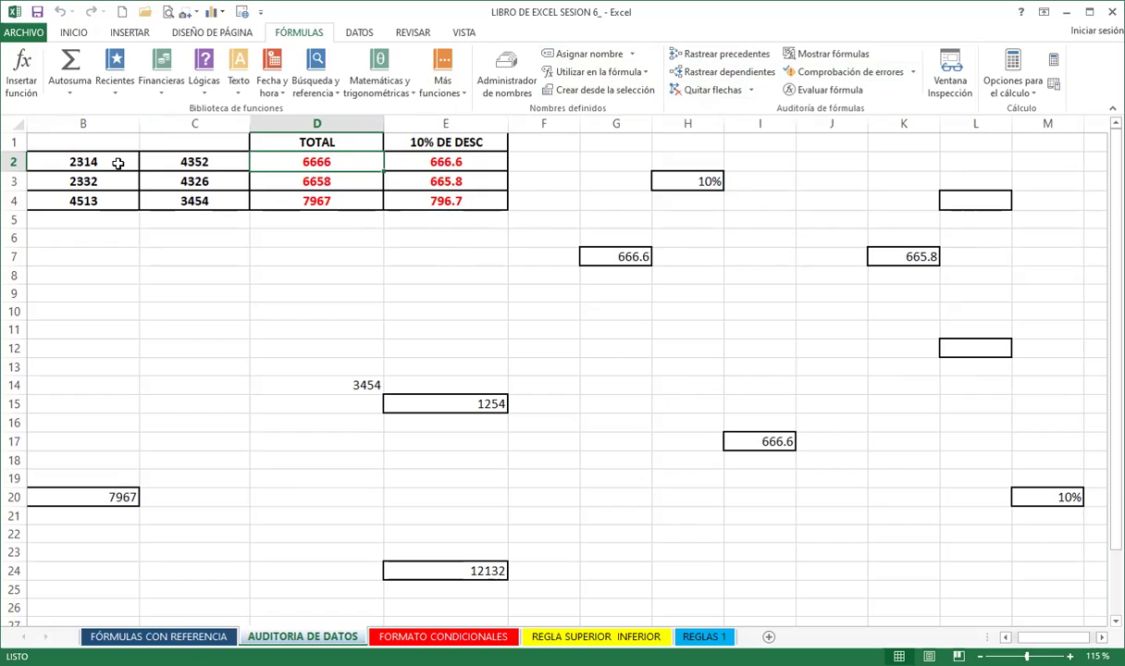
left_click(717, 52)
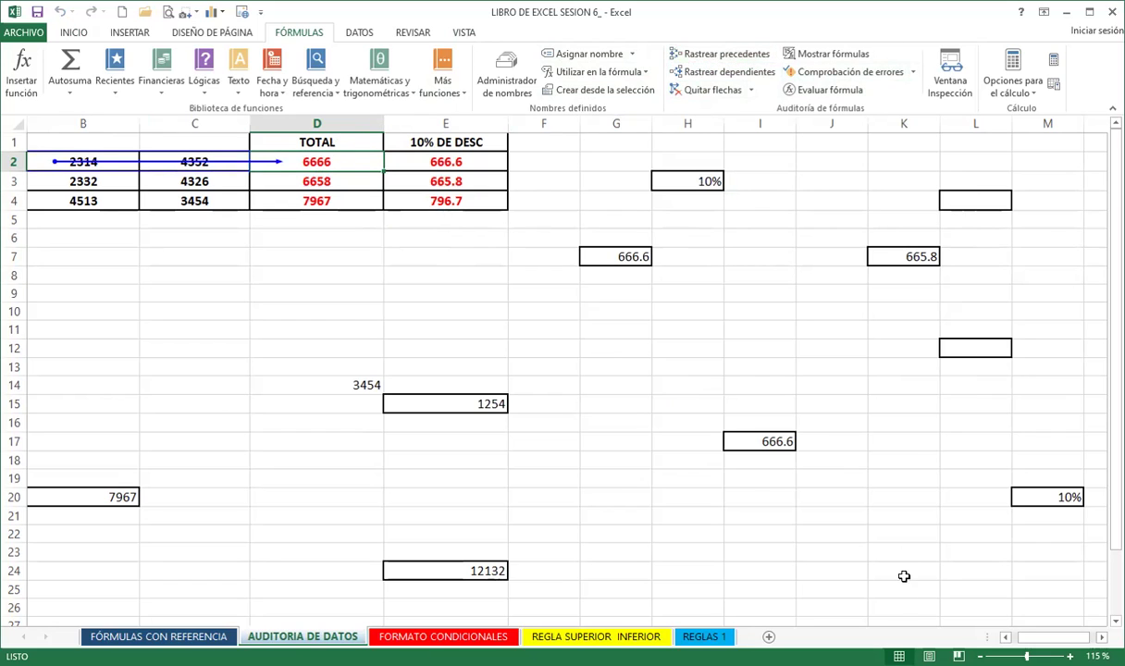
left_click(1006, 639)
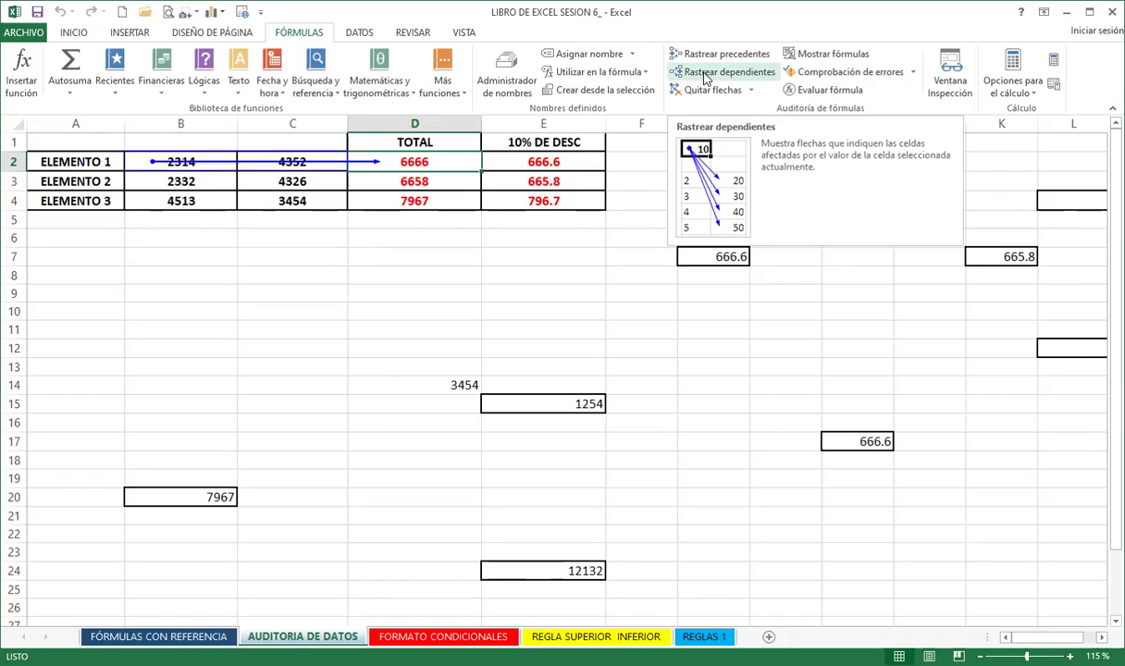
- Draw dependent arrows from D2's 6666 total, then select K7's 665.8 and the VISTA tab
left_click(705, 78)
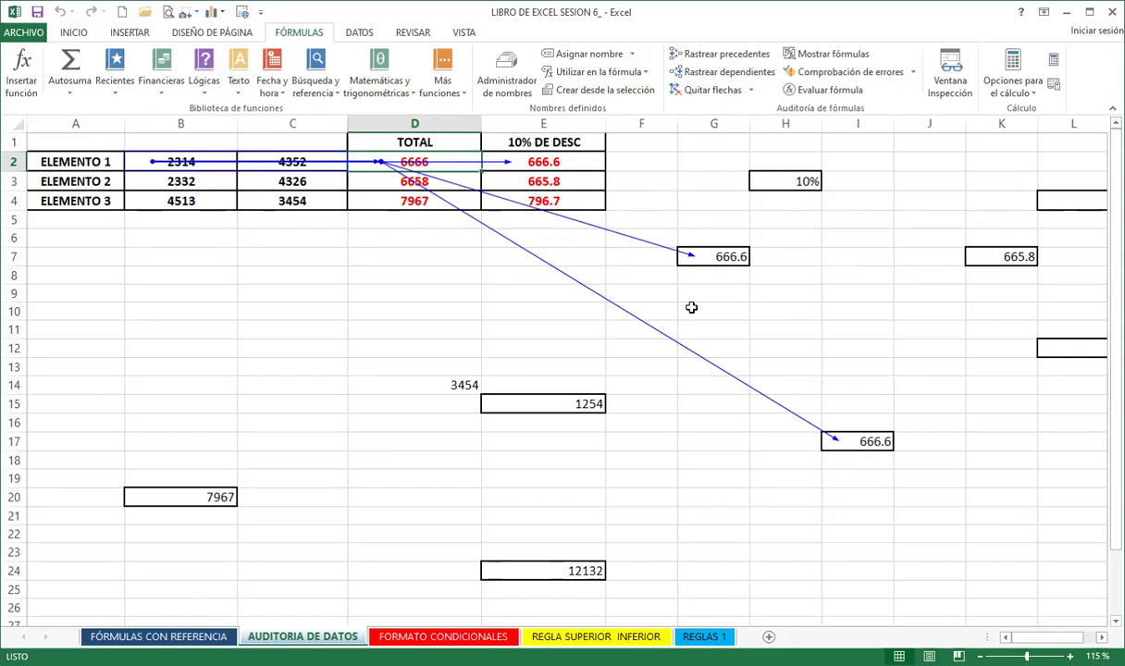
left_click(986, 257)
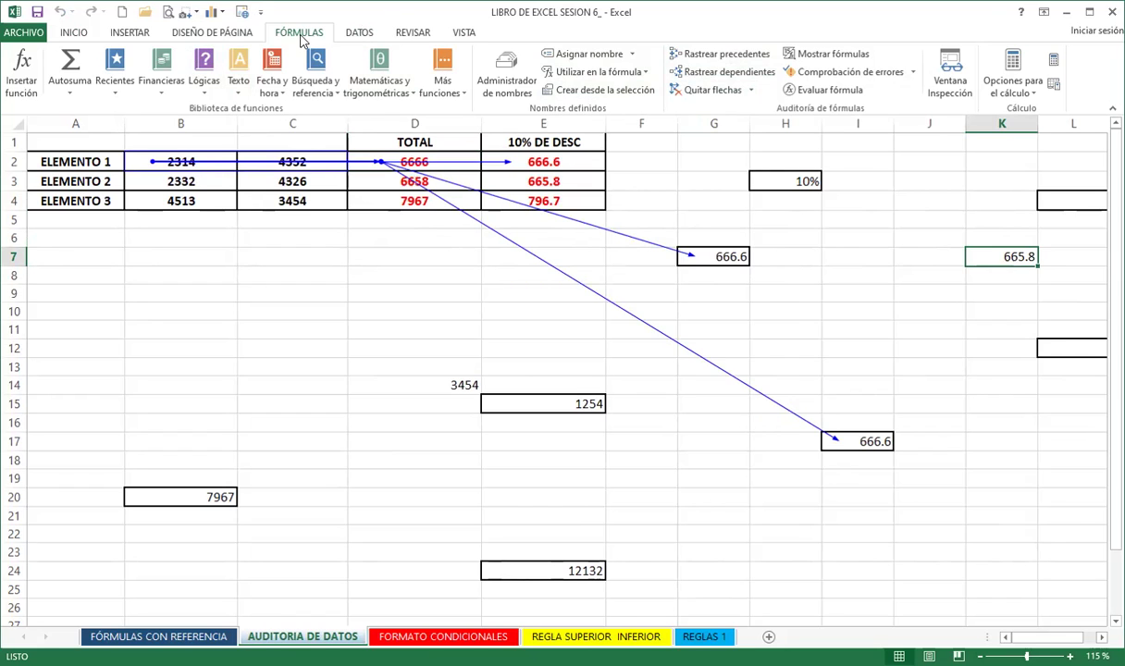
left_click(462, 32)
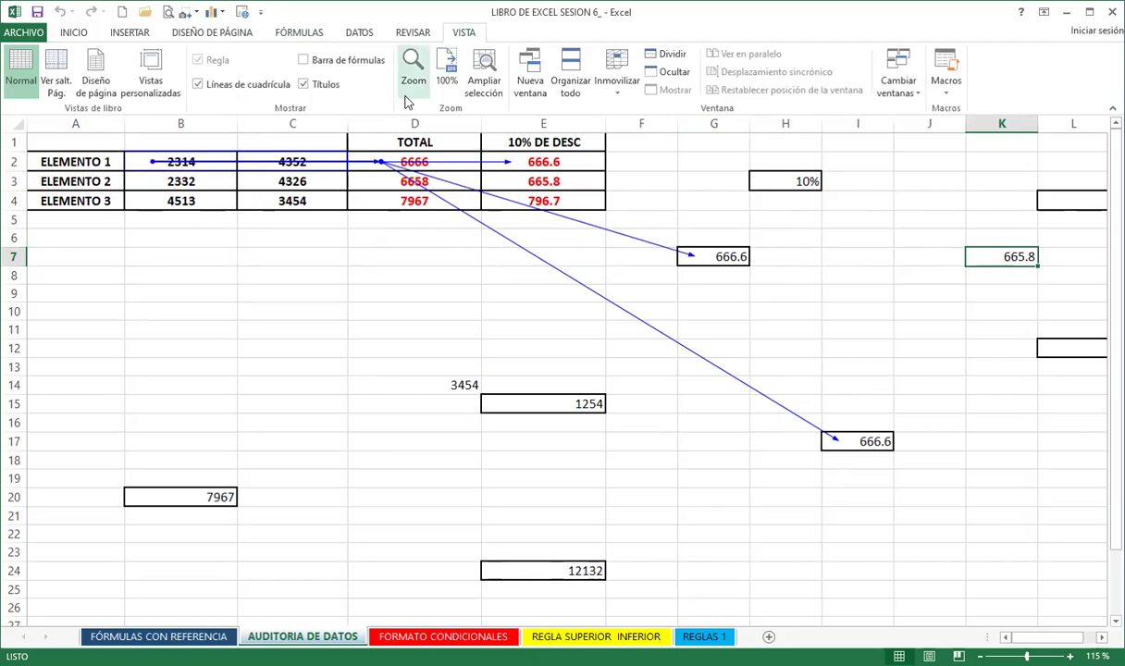
- Turn on the formula bar and re-confirm G7's =D2*H3 formula, clearing its D2 tracer arrow
left_click(303, 60)
left_click(731, 310)
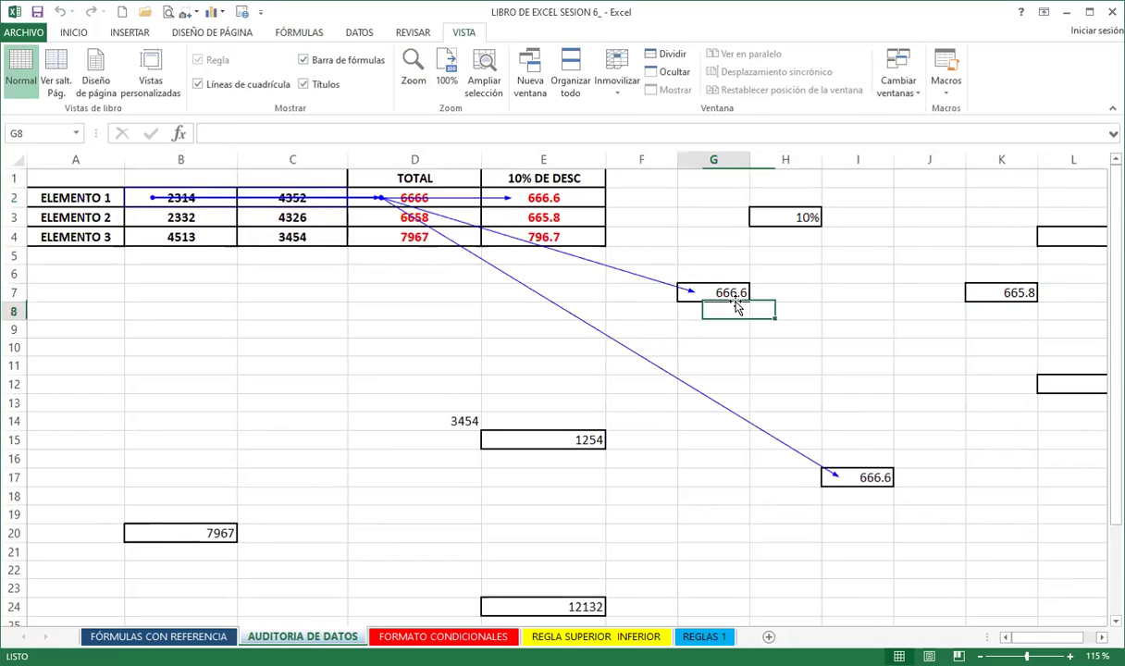
left_click(728, 292)
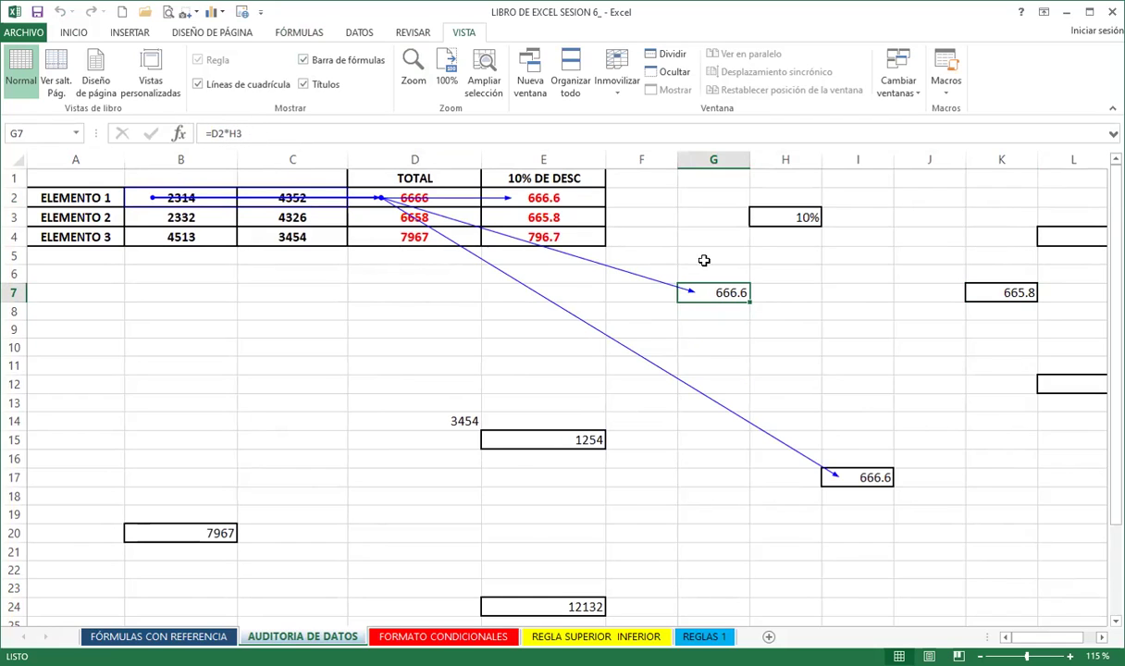
double_click(716, 292)
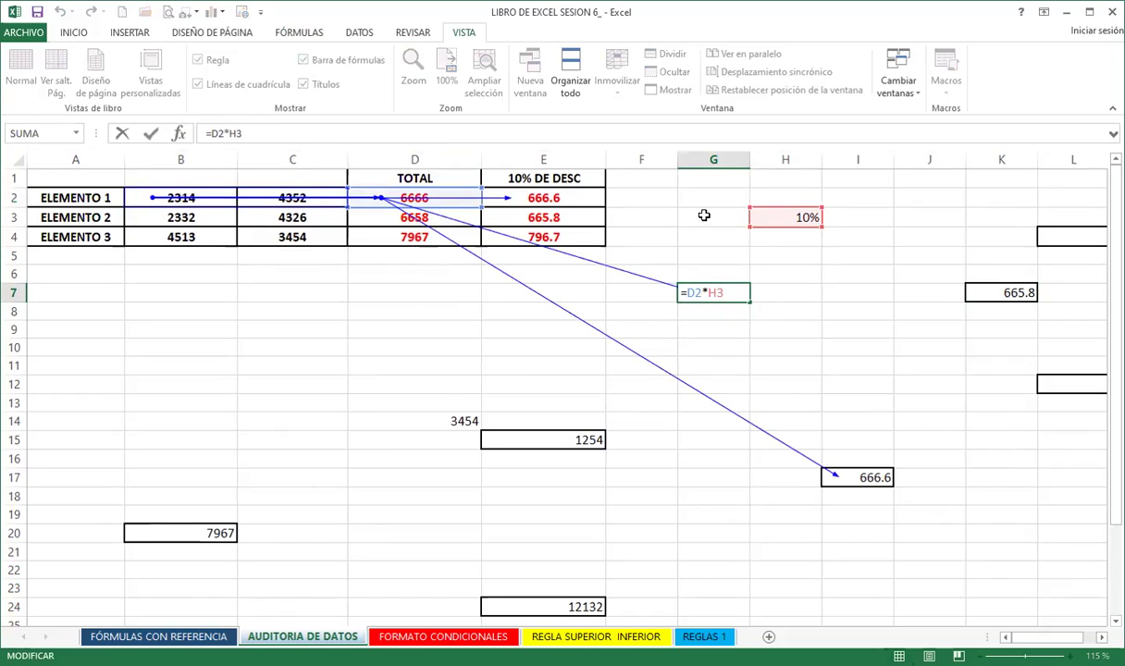
key("Return")
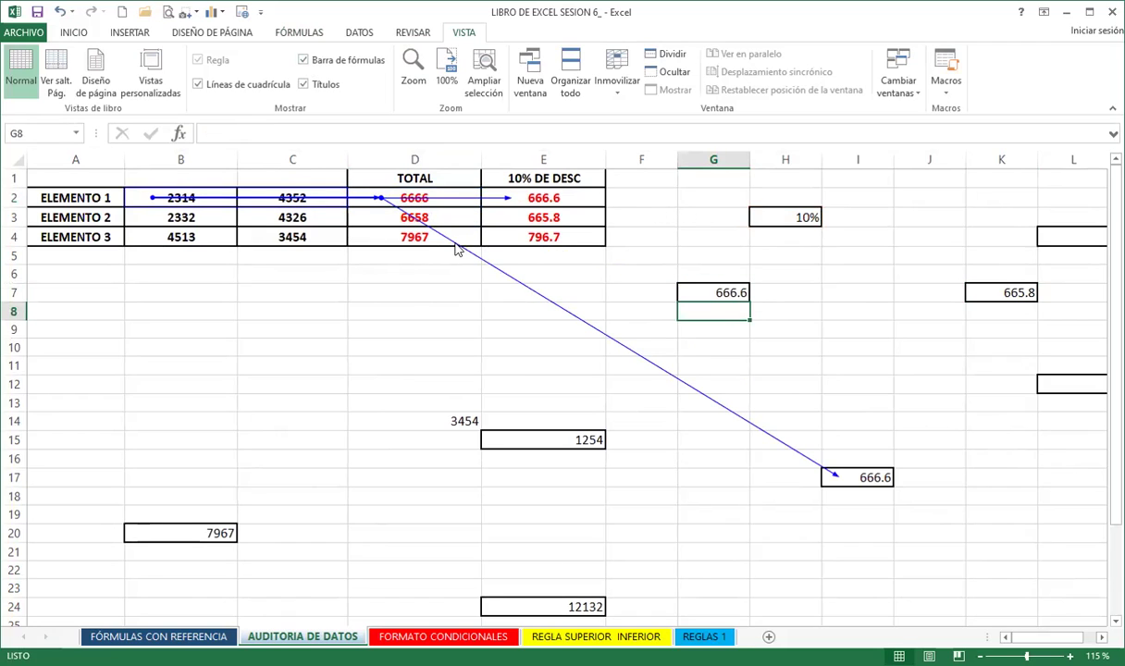
left_click(422, 199)
left_click(294, 35)
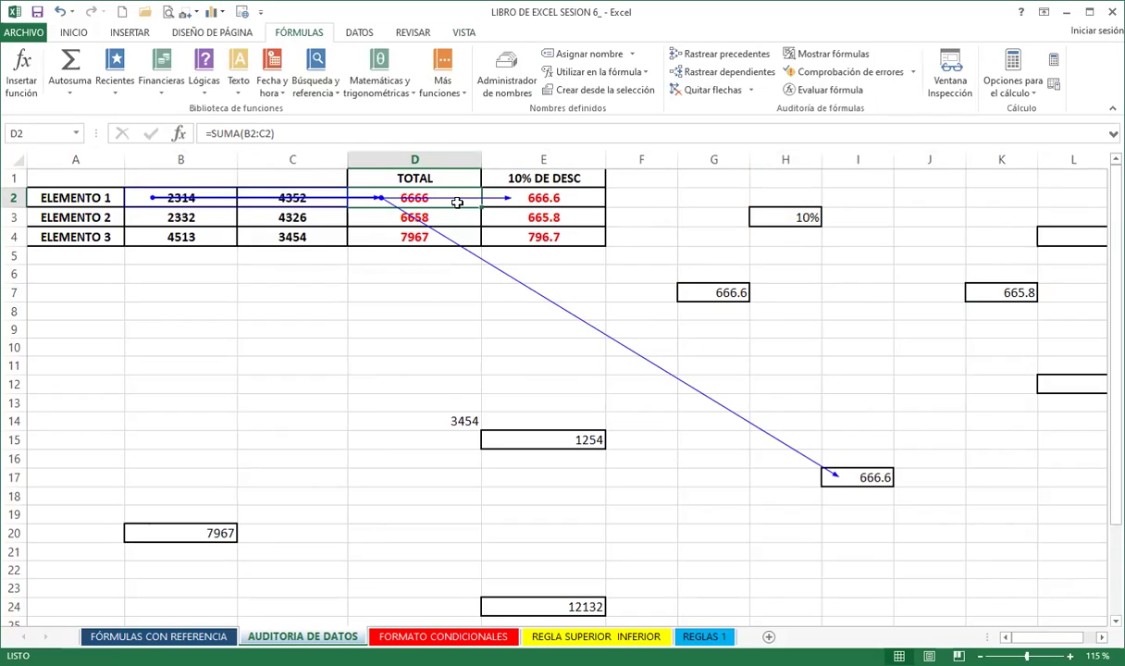
- After checking I17 and D2, trace dependents of E15's 1254 value
left_click(852, 476)
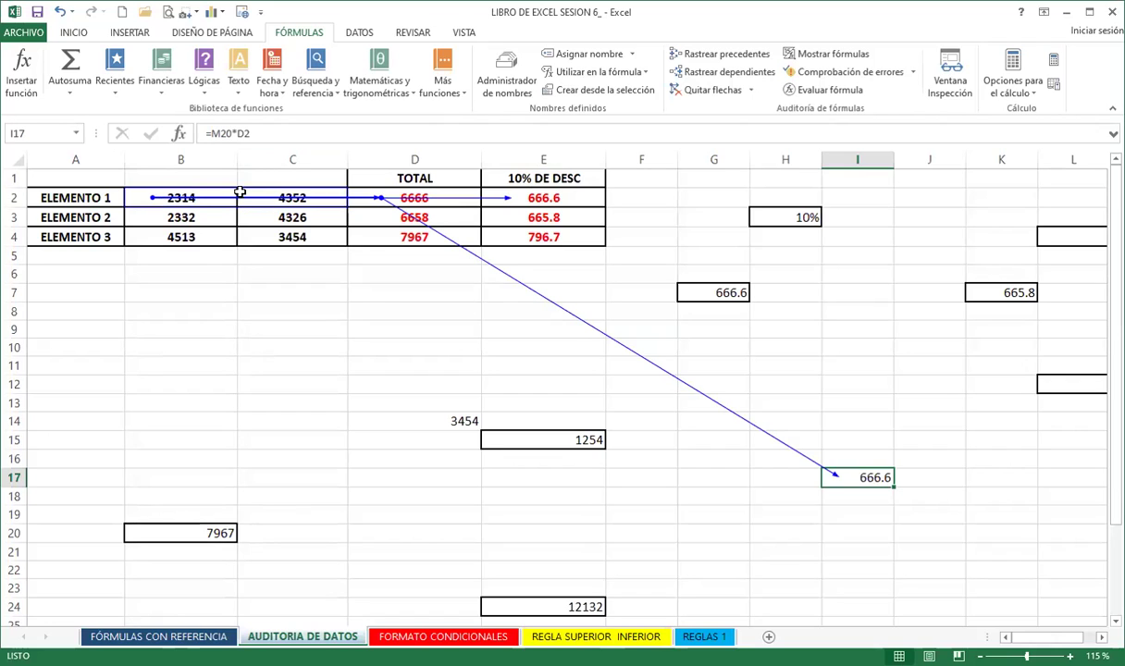
left_click(422, 197)
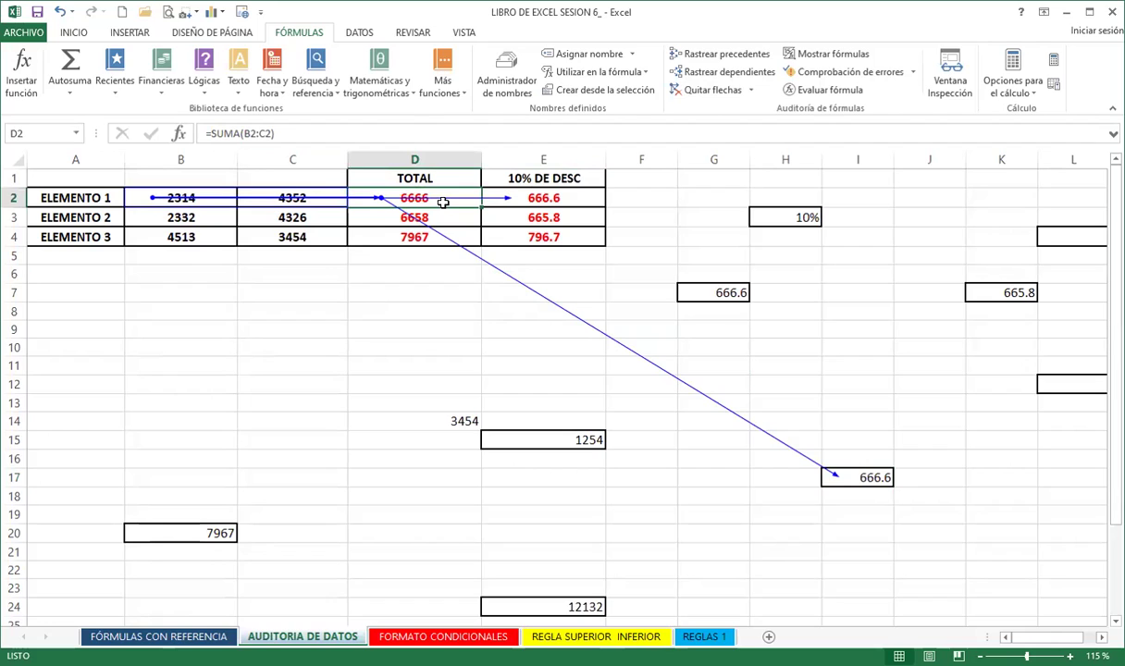
left_click(523, 441)
left_click(701, 73)
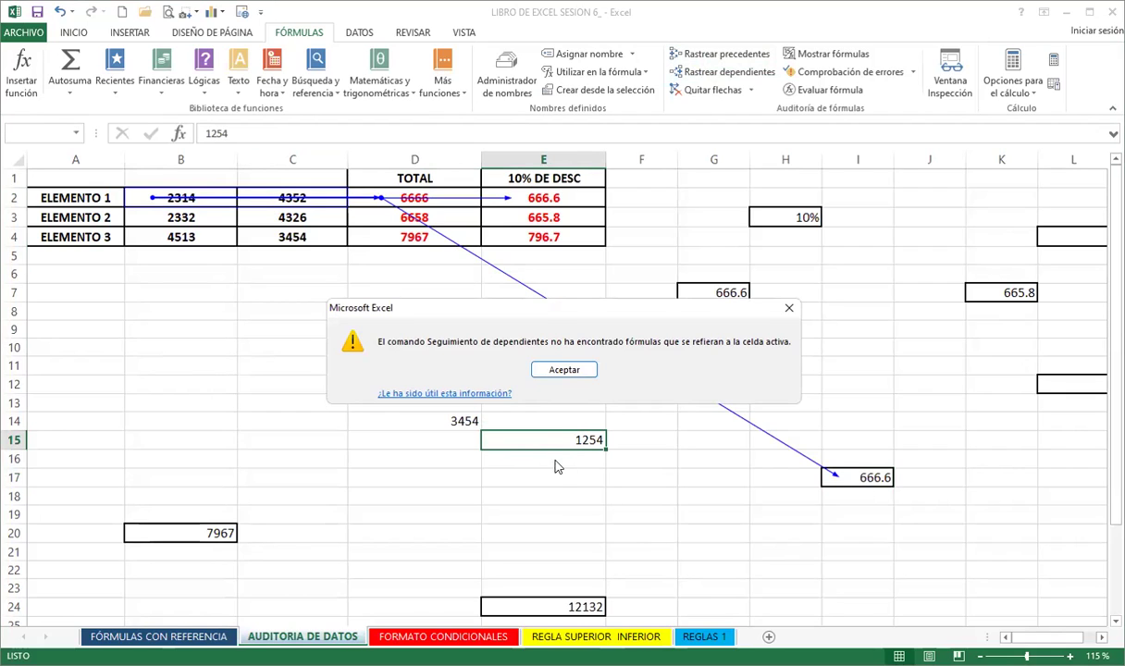
- Trace E15's precedents and dependents, accepting each no-formula warning while leaving E15 unchanged
left_click(571, 372)
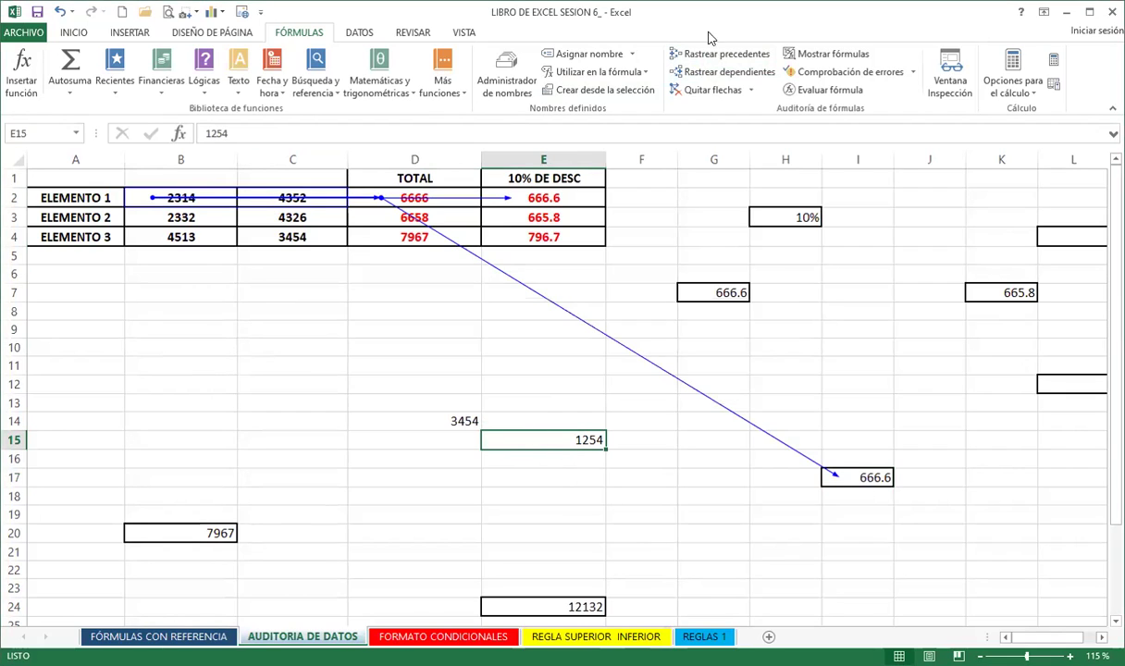
left_click(718, 54)
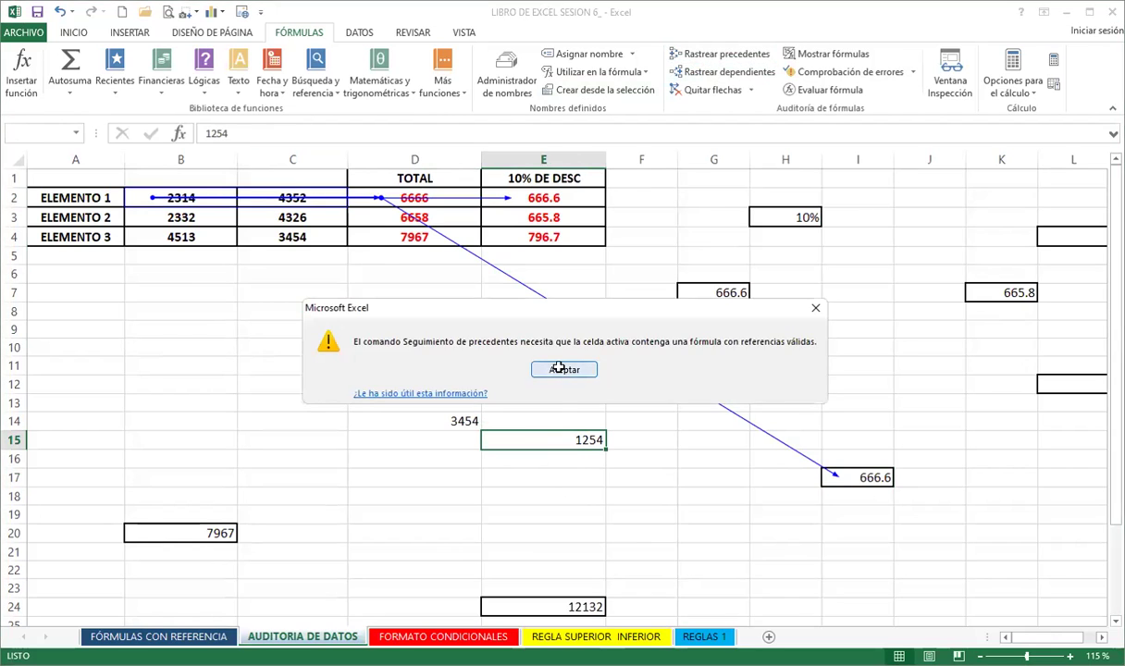
left_click(562, 371)
left_click(212, 137)
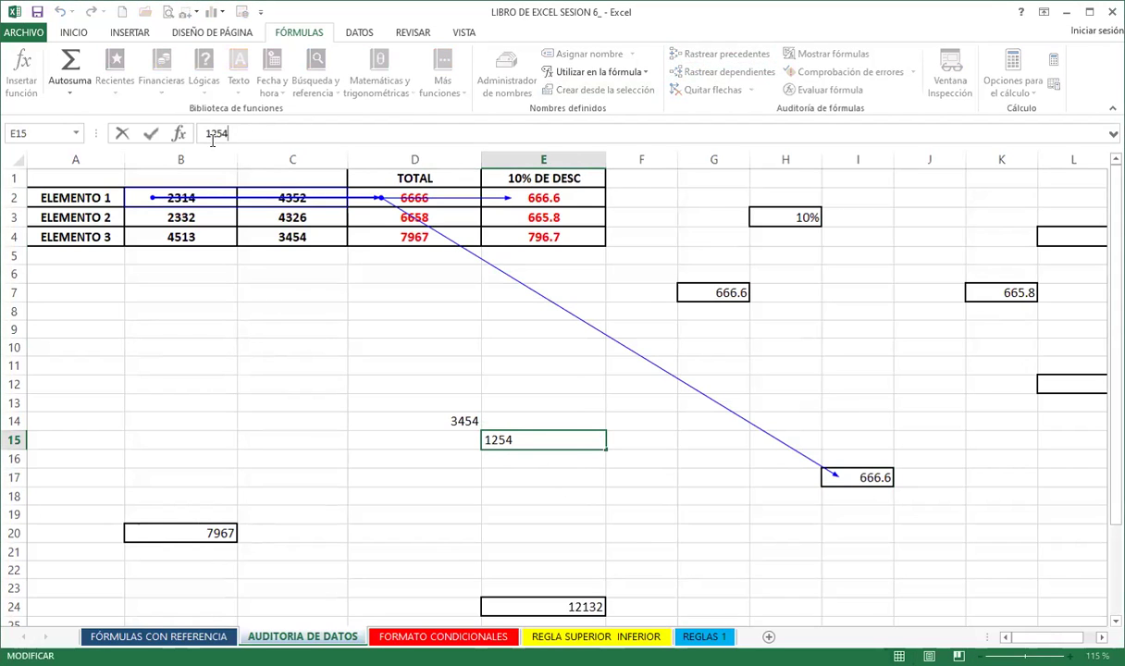
left_click(573, 384)
left_click(548, 437)
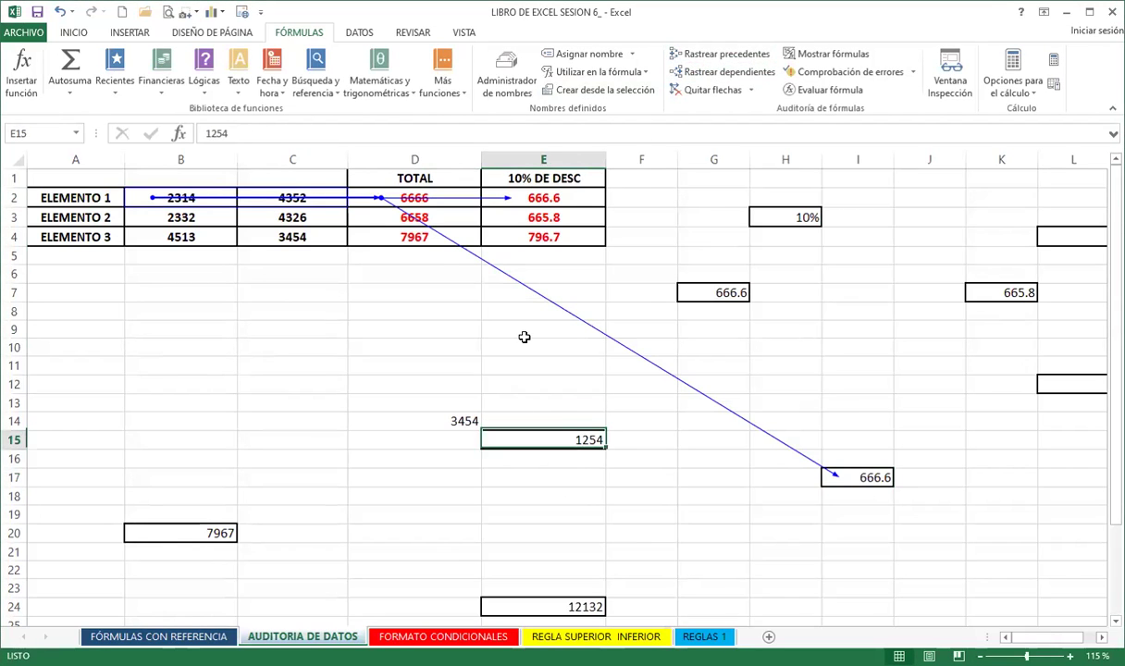
left_click(713, 56)
left_click(557, 369)
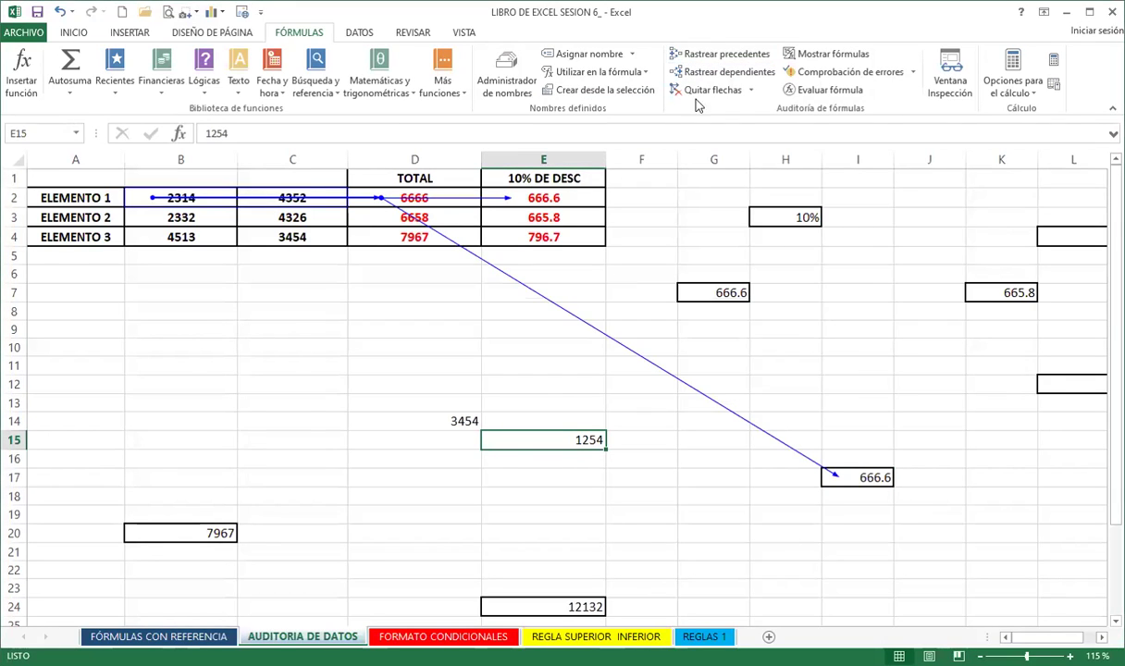
left_click(710, 72)
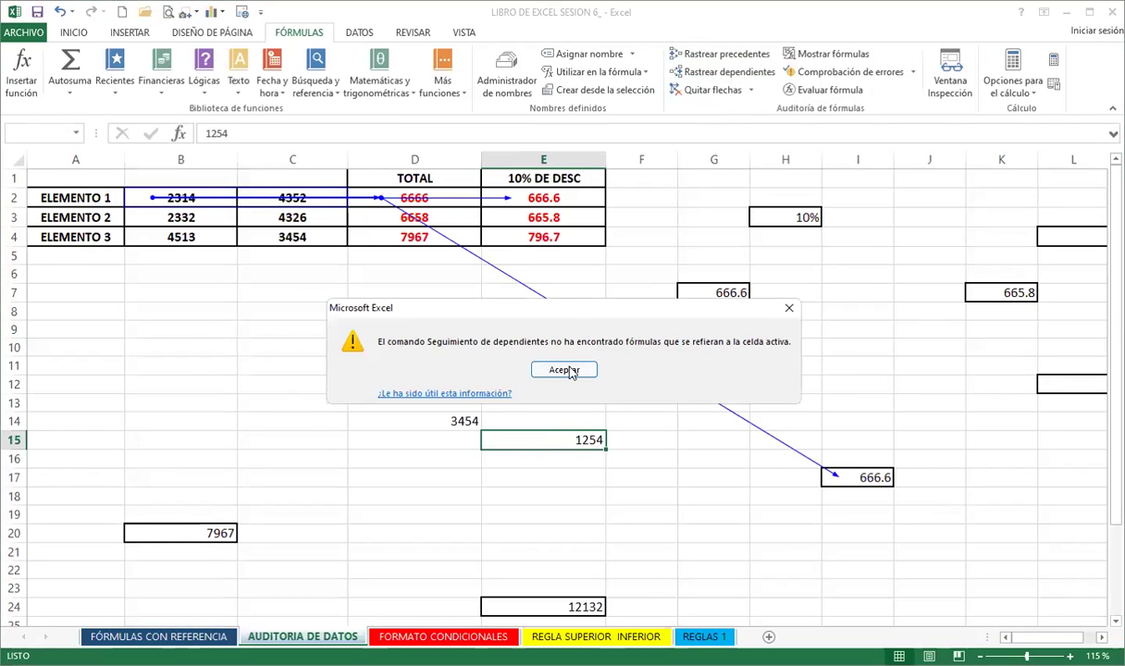
left_click(568, 370)
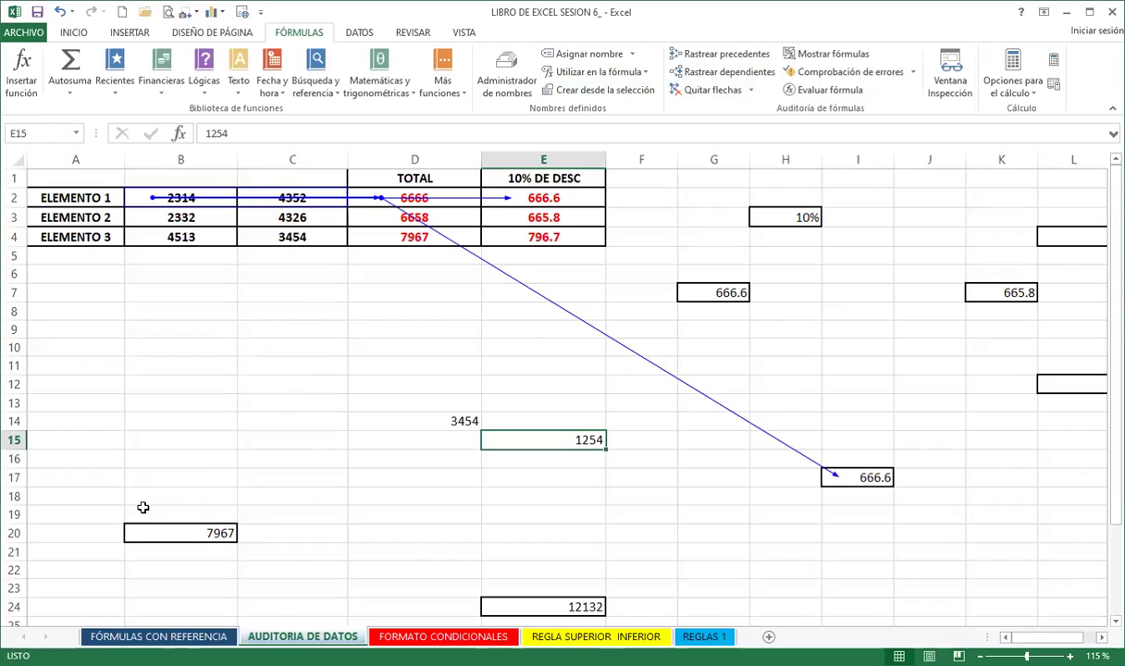
- Trace precedents of B20 (from D4) and K7 (from row 3); B20 has no dependents
left_click(175, 532)
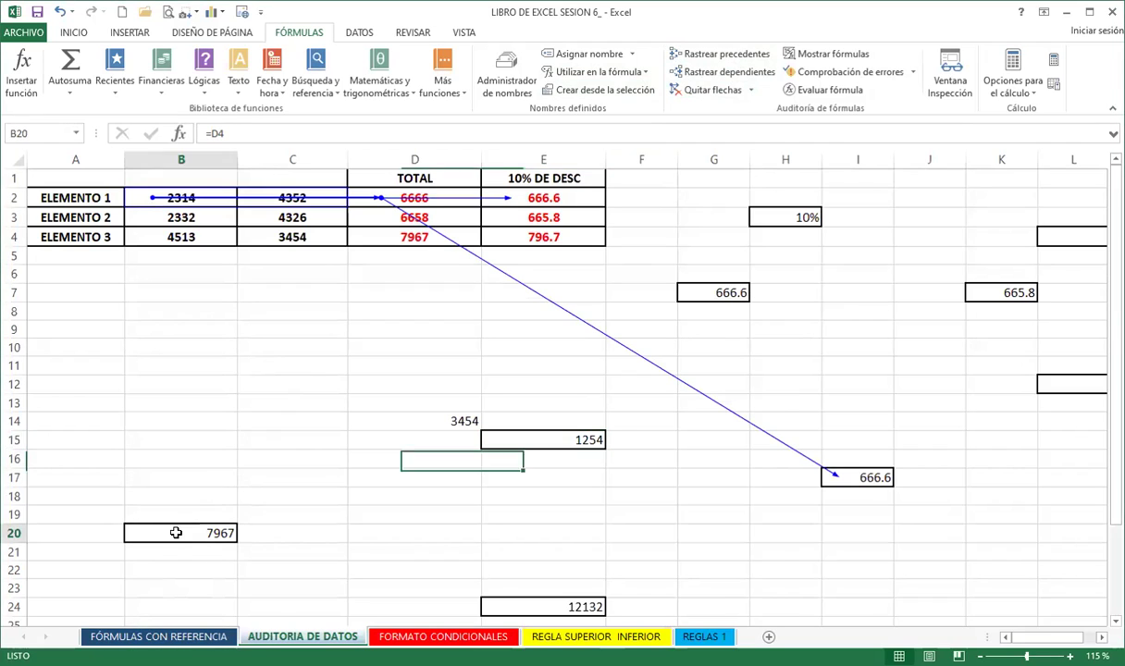
left_click(735, 80)
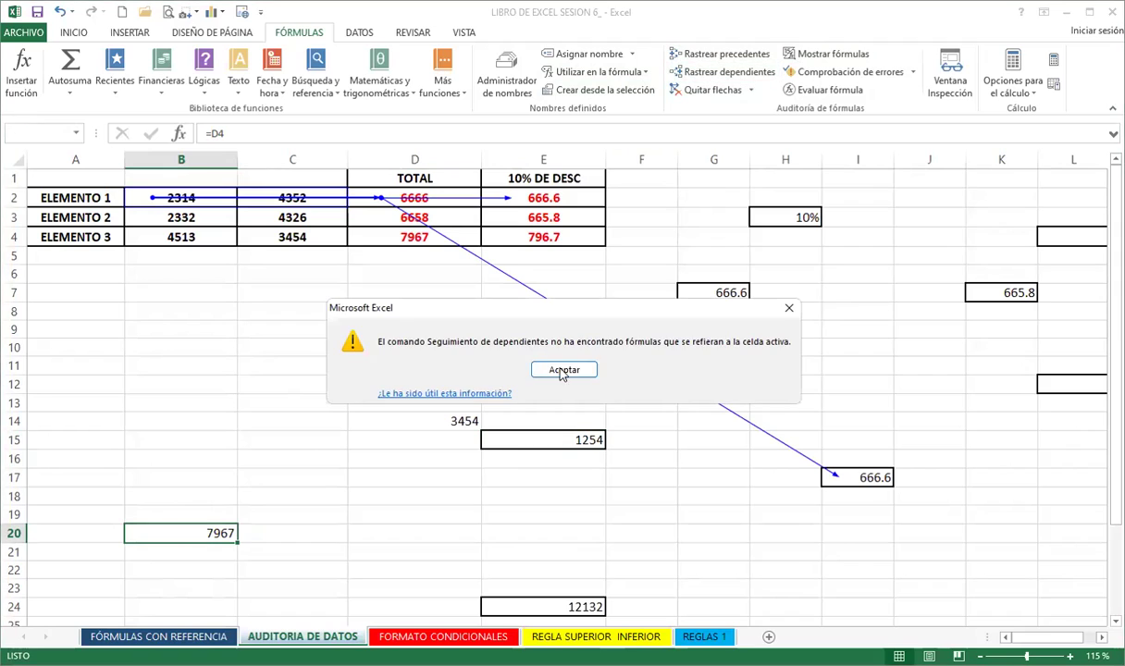
left_click(636, 368)
left_click(717, 56)
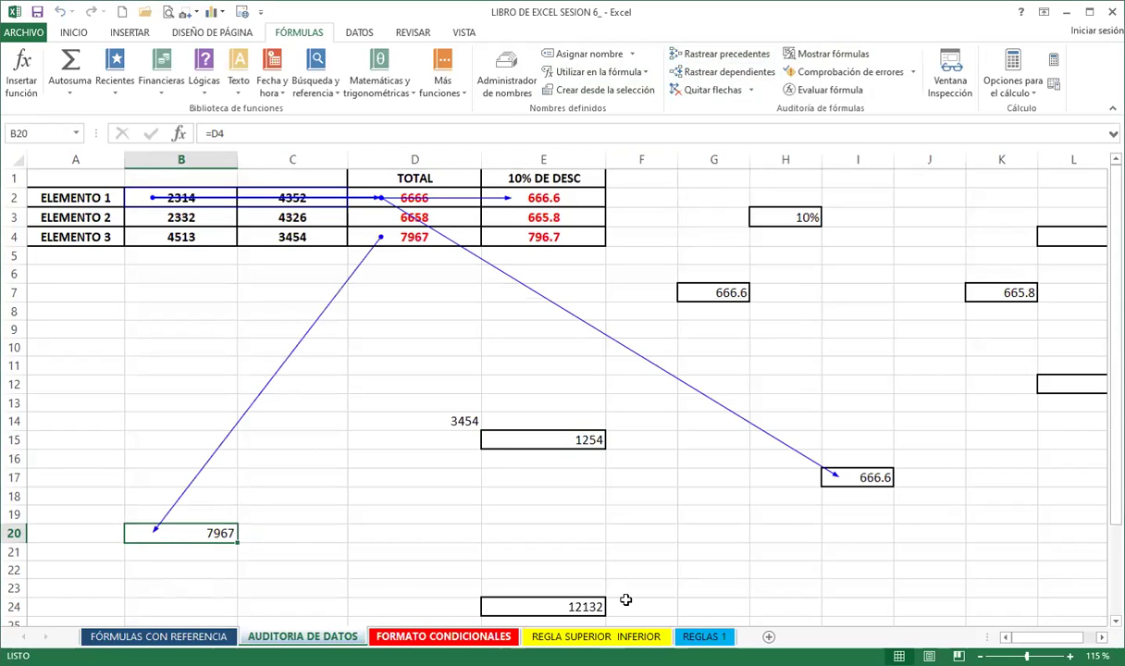
left_click(998, 294)
left_click(720, 54)
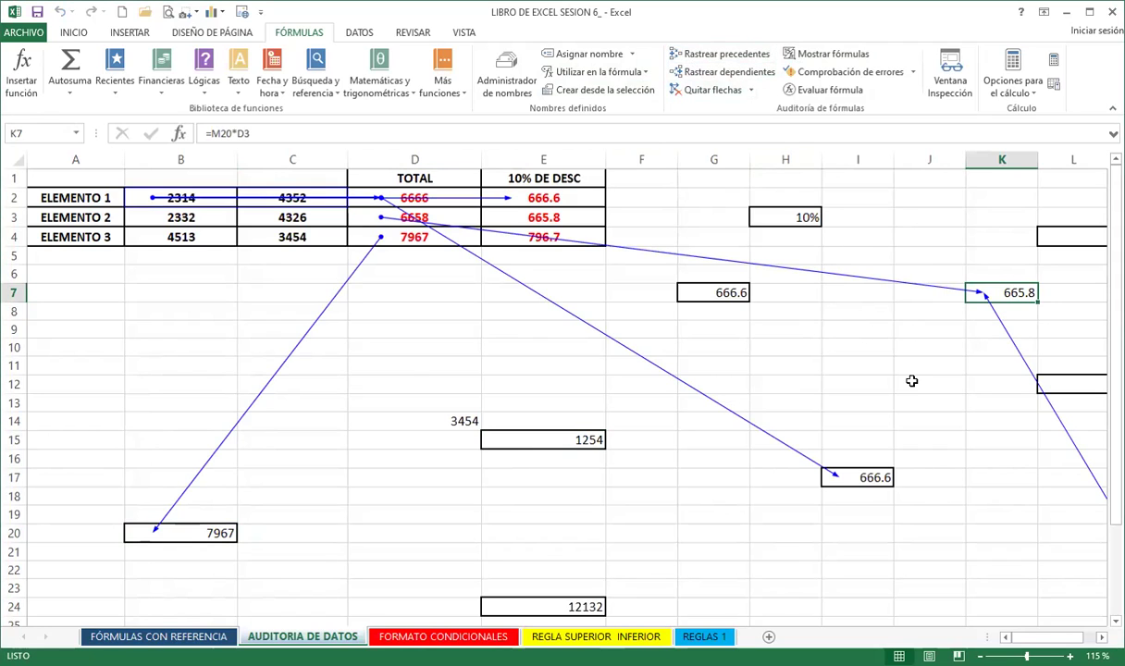
- Trace the precedent cells feeding the sum in I29
scroll(847, 535, "down", 3)
left_click(847, 532)
left_click(720, 53)
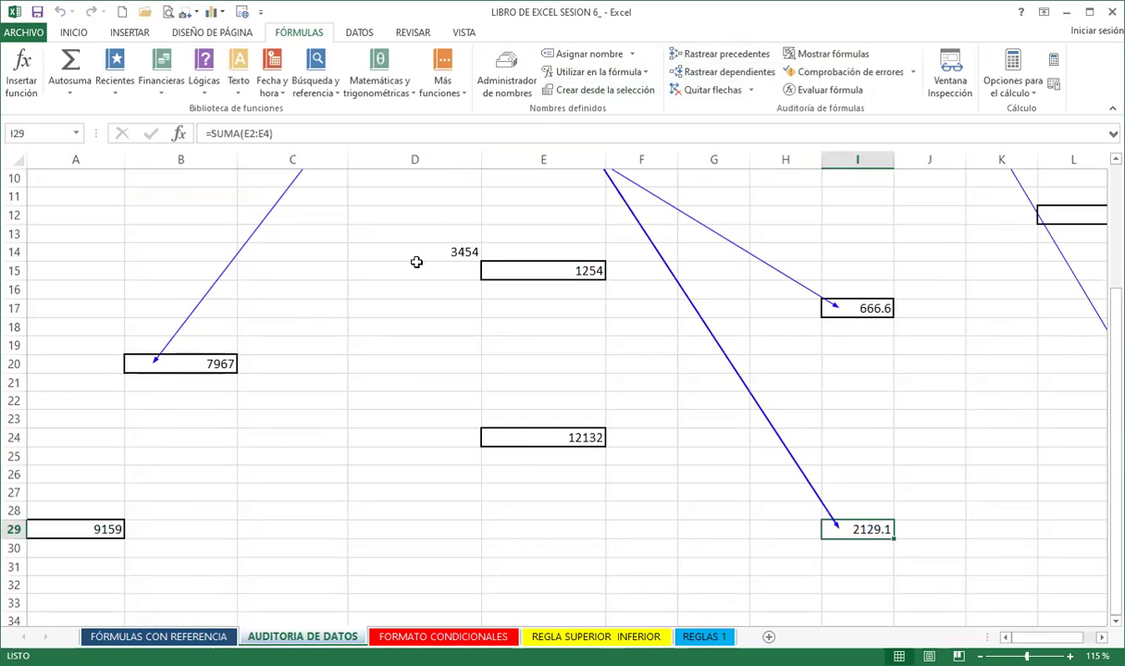
scroll(416, 261, "up", 3)
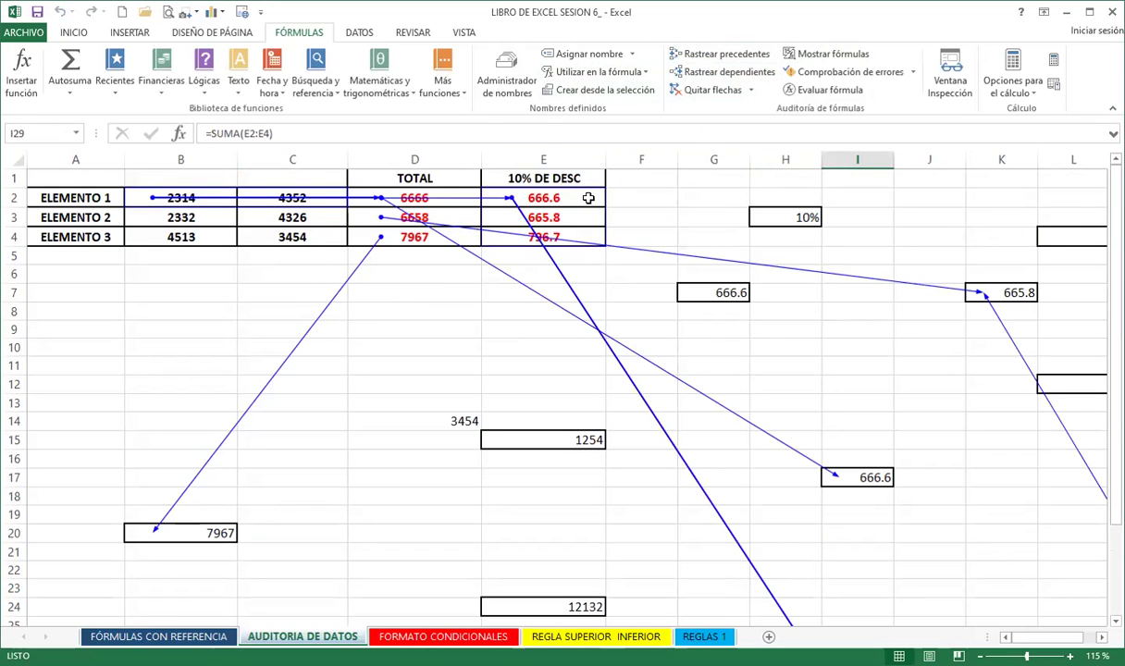
scroll(833, 287, "down", 4)
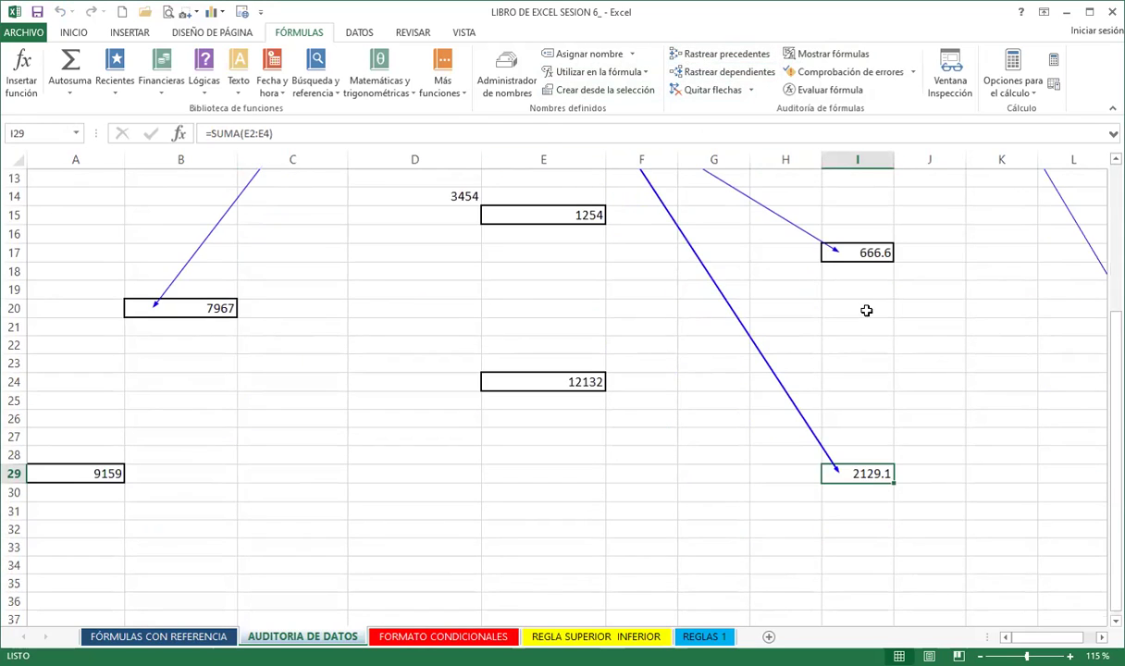
scroll(866, 312, "down", 2)
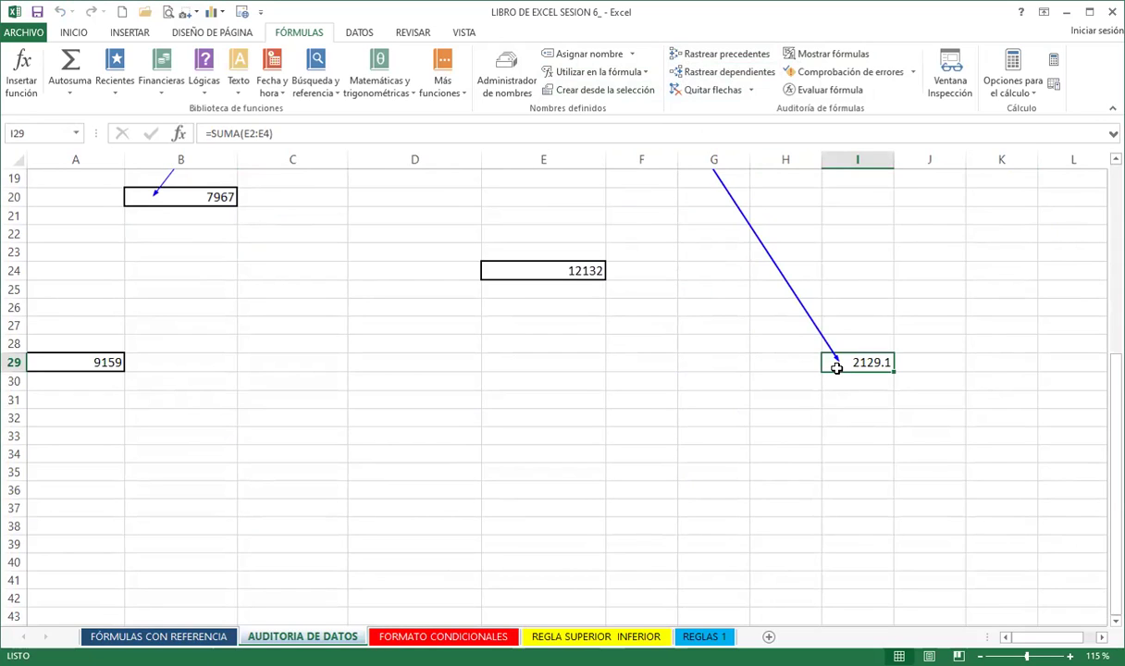
- Trace precedents of the A29 and E24 sums, dismissing A29's no-dependents message
left_click(52, 363)
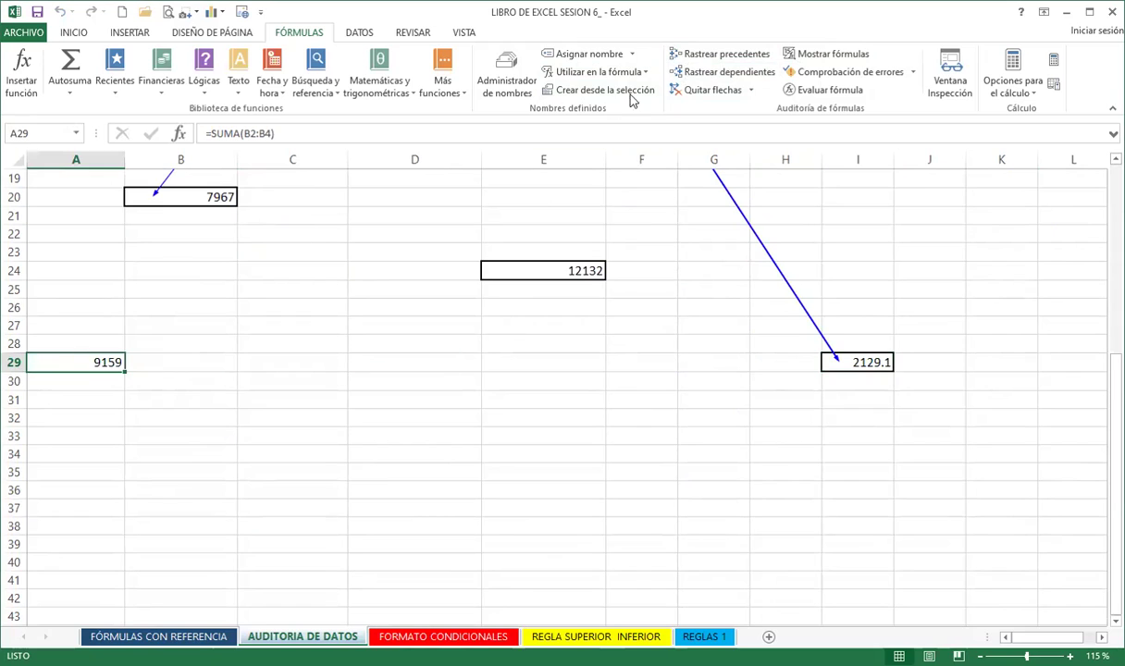
left_click(725, 73)
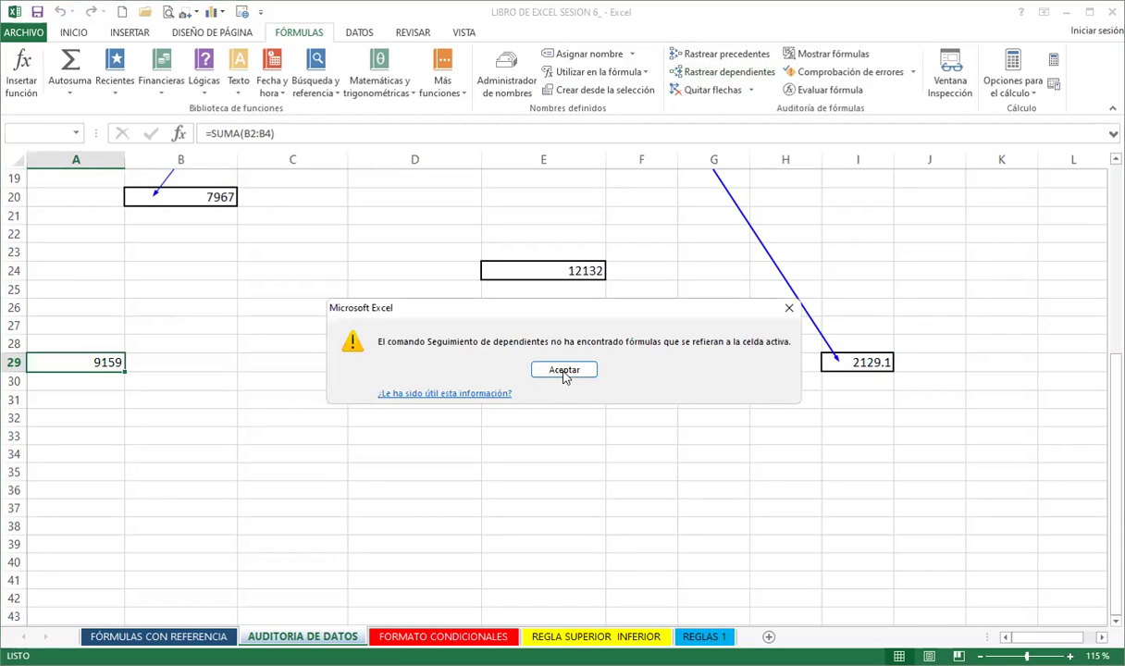
left_click(539, 352)
left_click(720, 58)
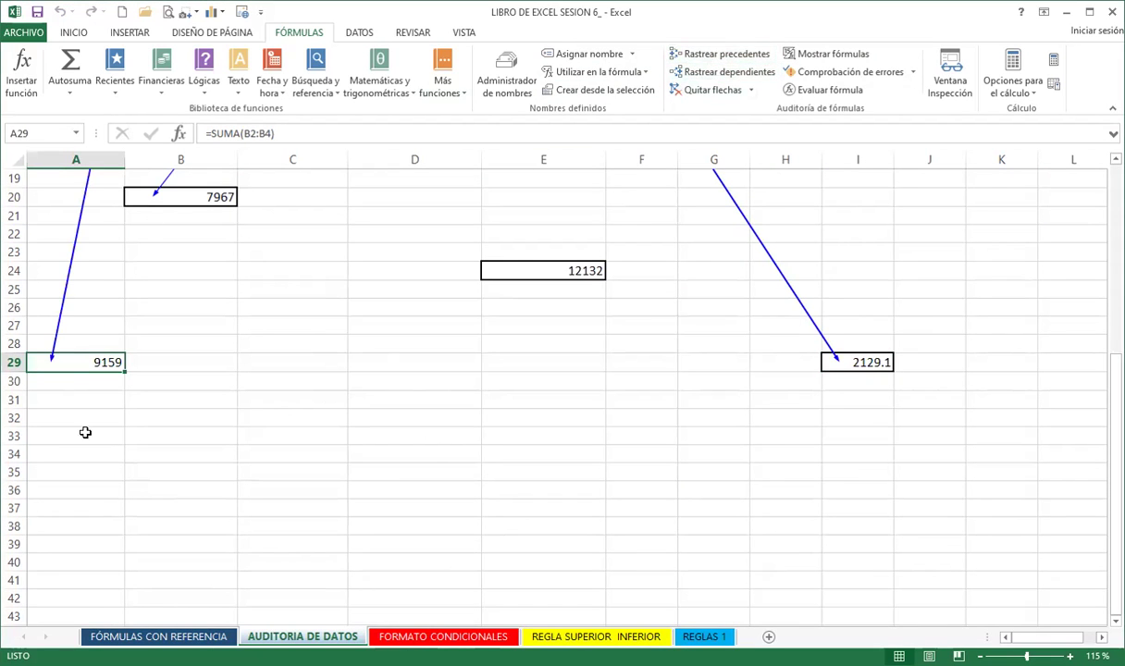
left_click(515, 267)
left_click(713, 53)
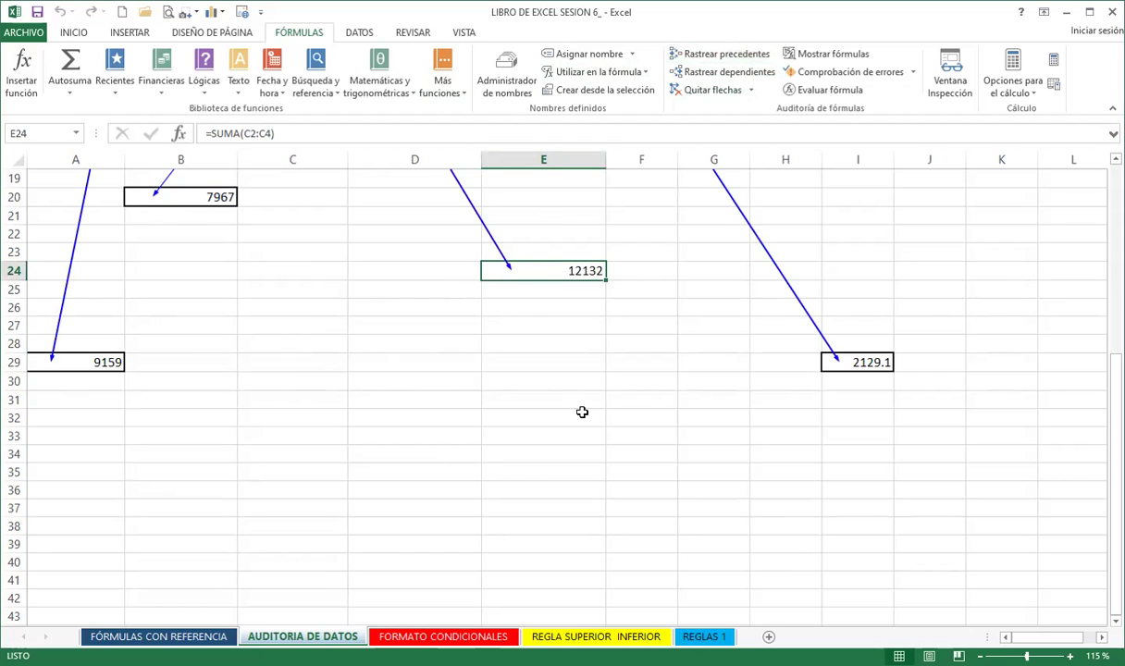
scroll(628, 380, "up", 4)
scroll(576, 414, "up", 2)
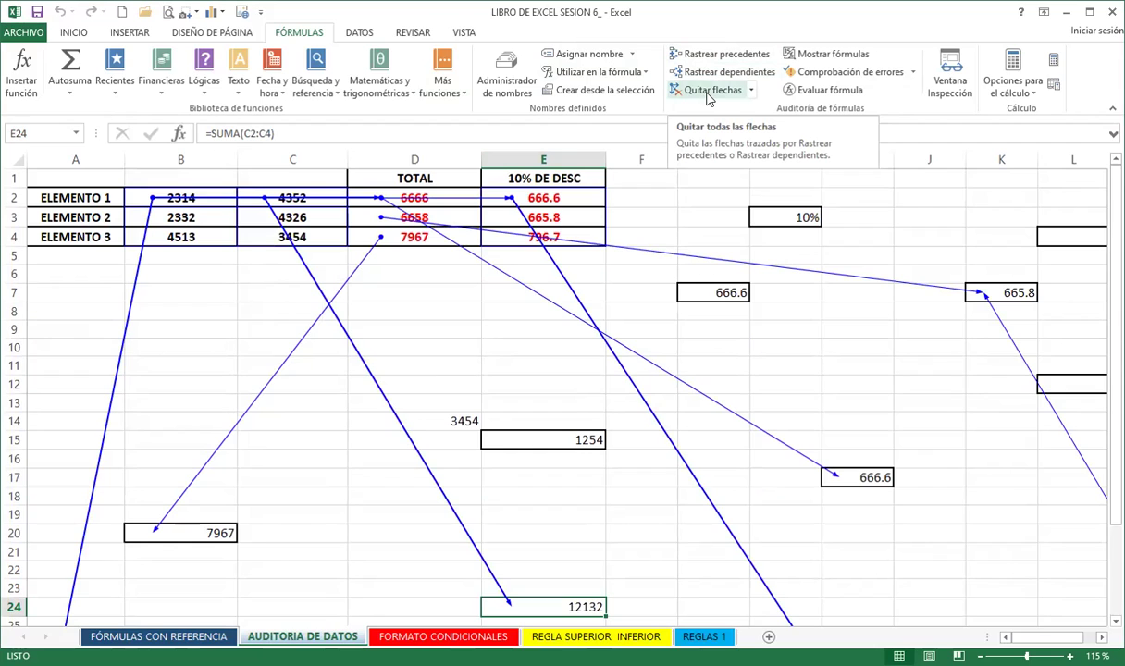
- Remove all trace arrows, then review the contents of E15, D2, B2 and C2
left_click(708, 94)
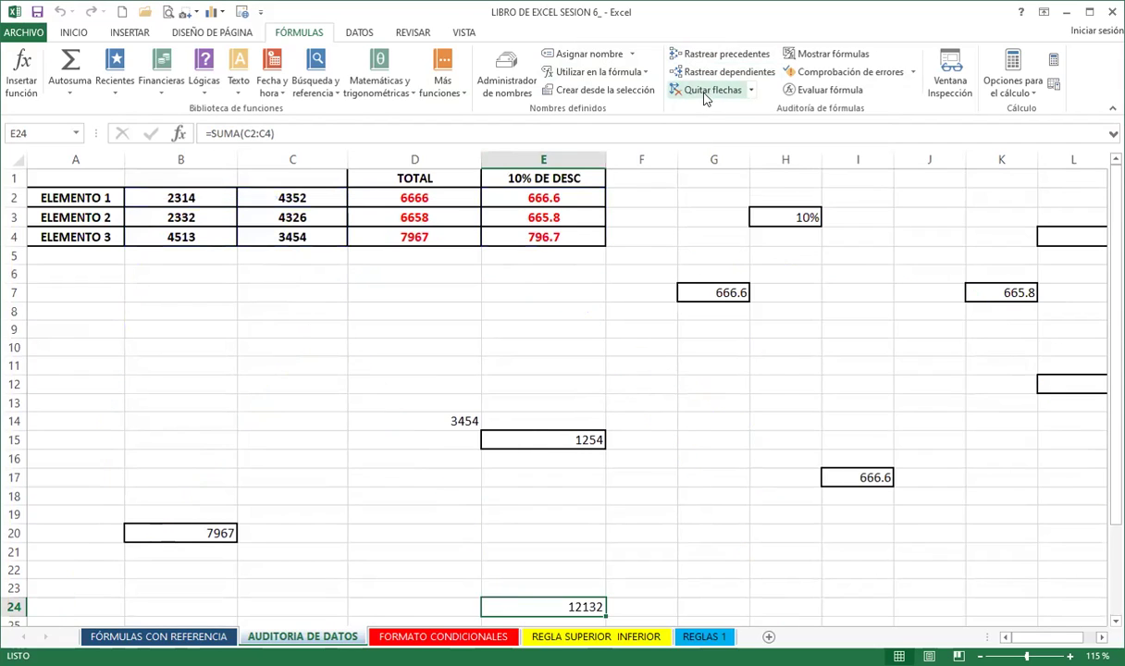
left_click(524, 446)
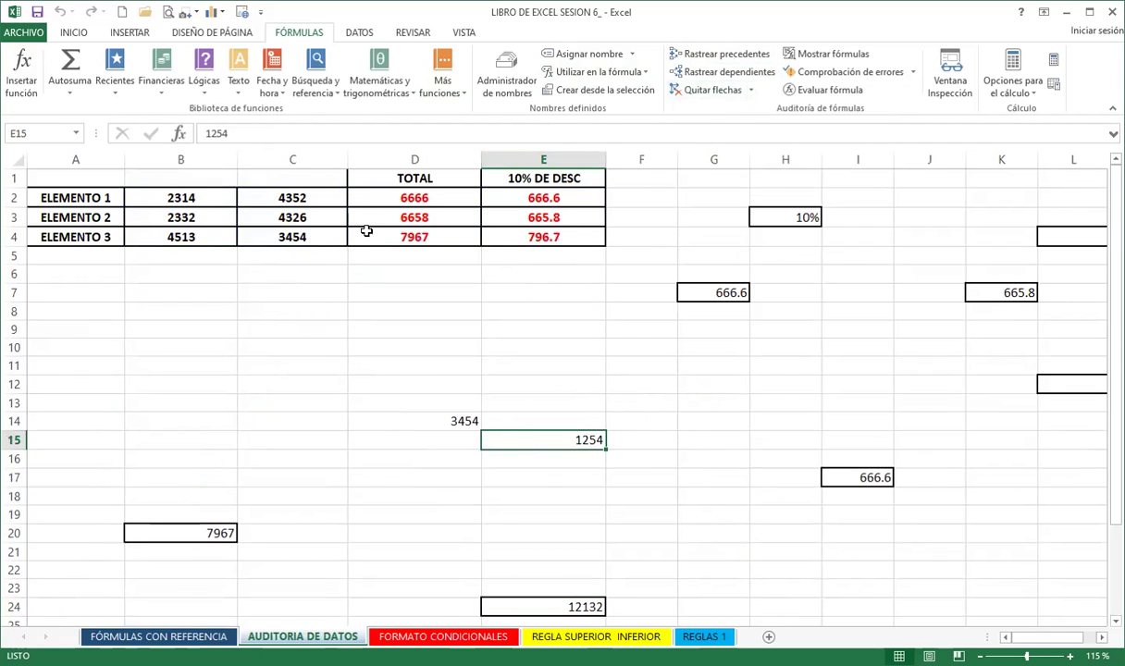
left_click(419, 199)
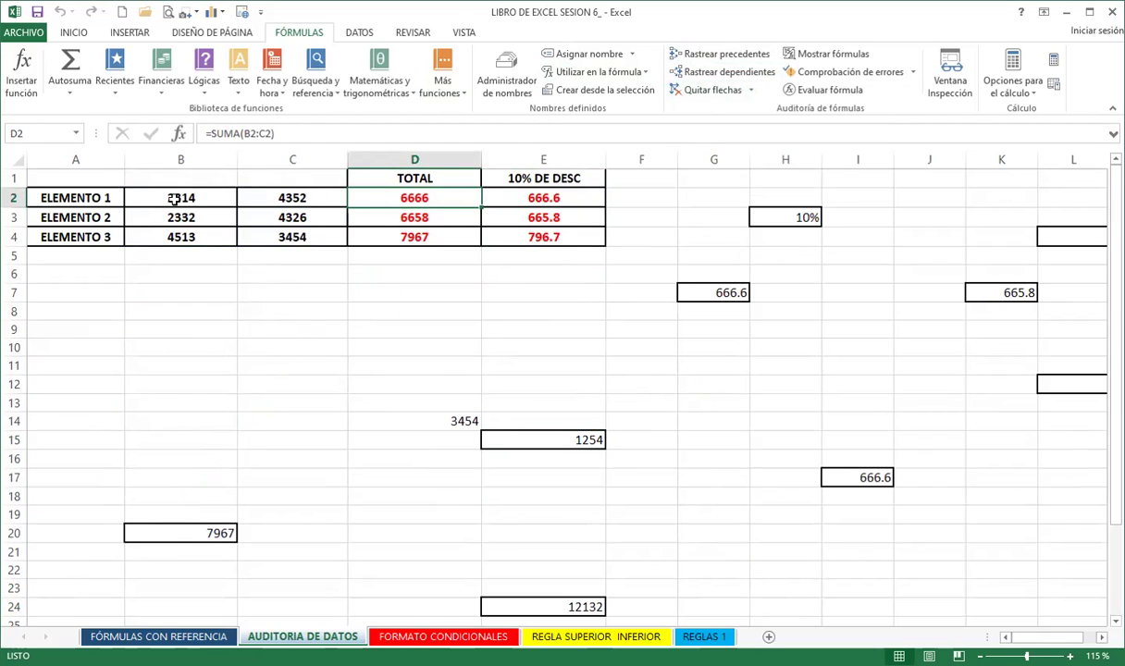
left_click(169, 196)
left_click(266, 197)
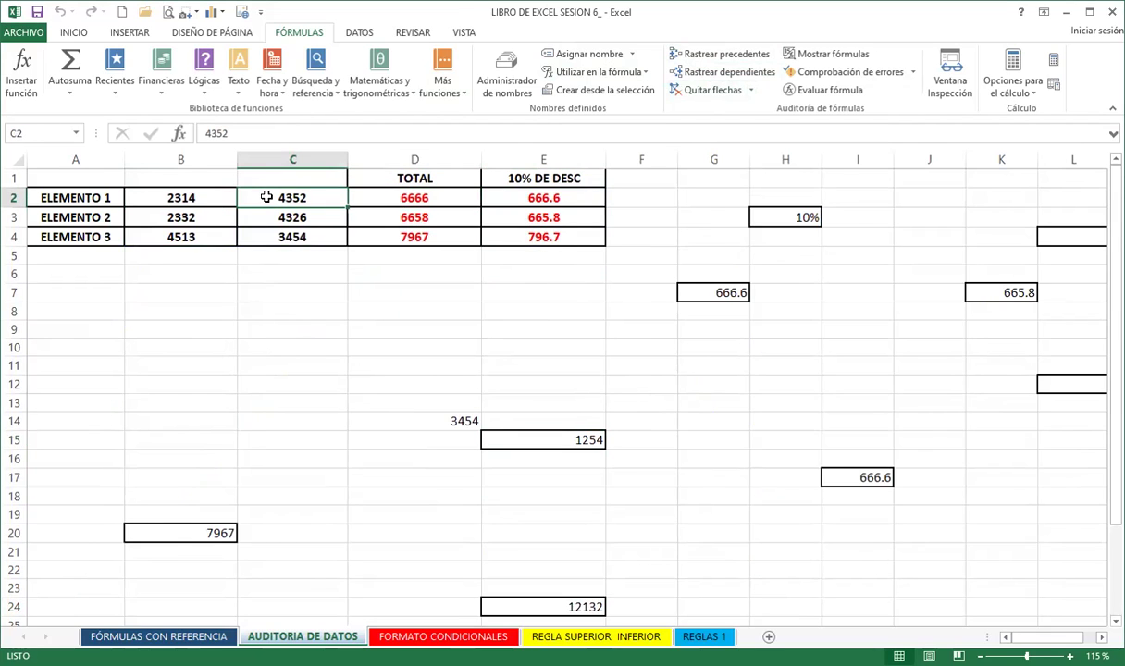
left_click(185, 197)
left_click(313, 199)
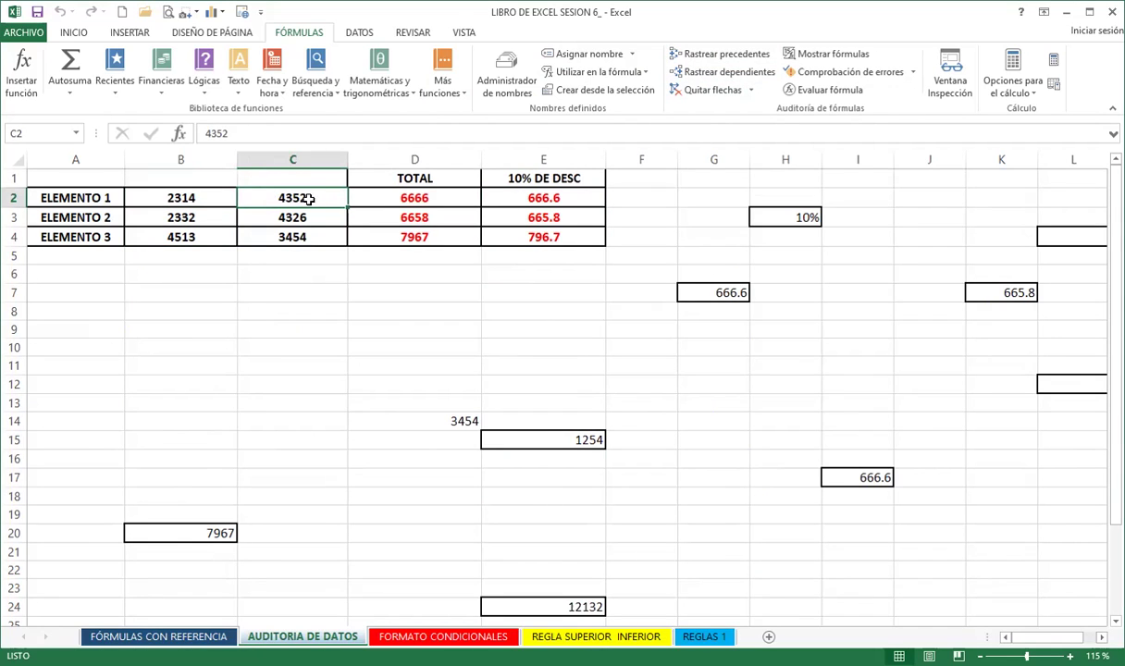
left_click(383, 201)
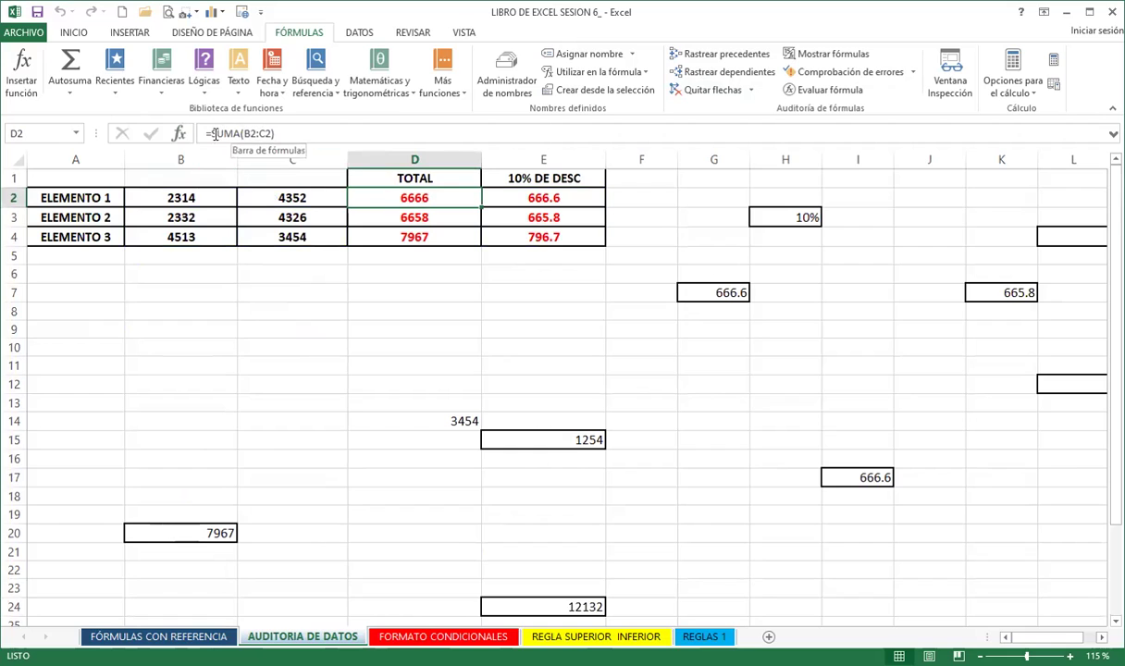
- Edit D2's =SUMA(B2:C2) formula, insert a C7 reference, then cancel the edit
double_click(381, 198)
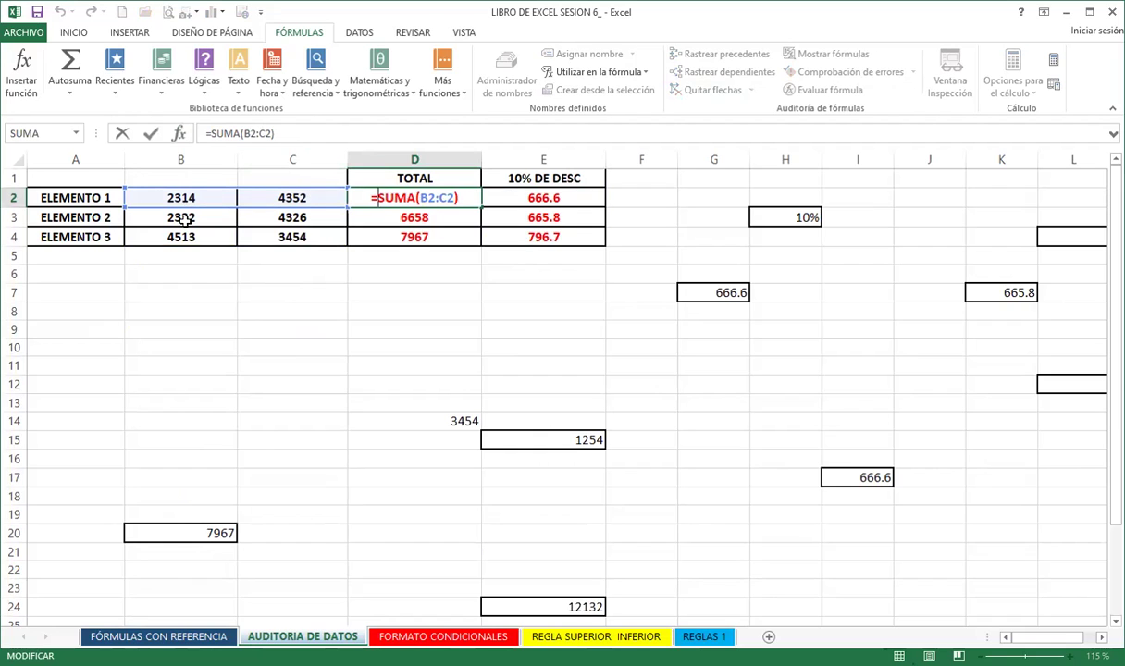
left_click(271, 289)
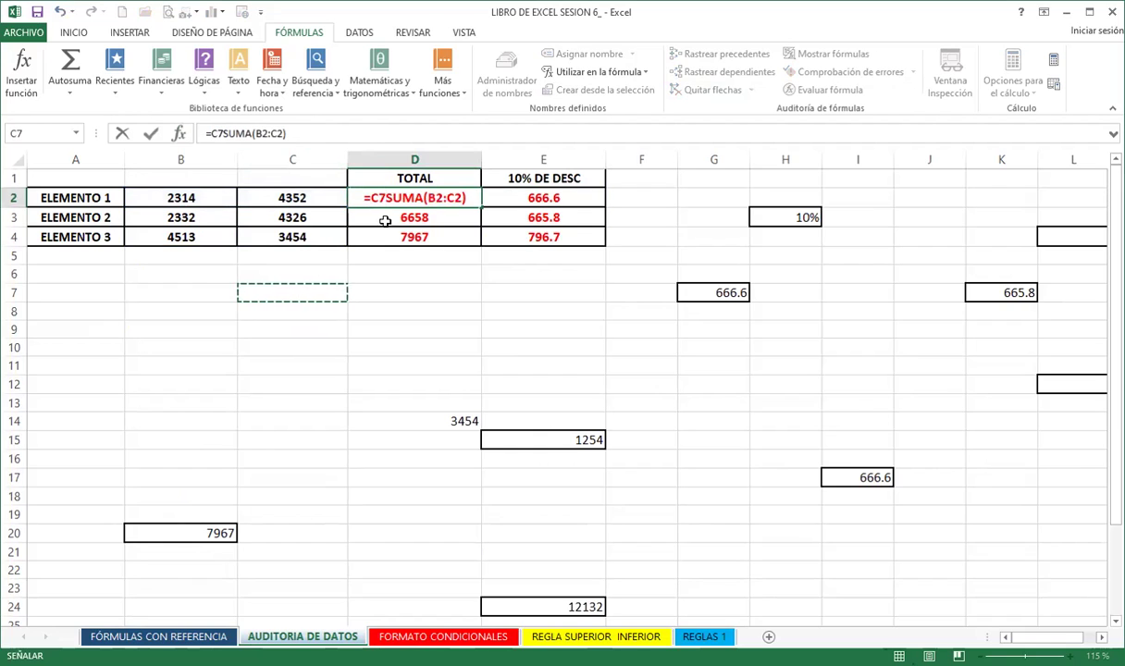
key("Escape")
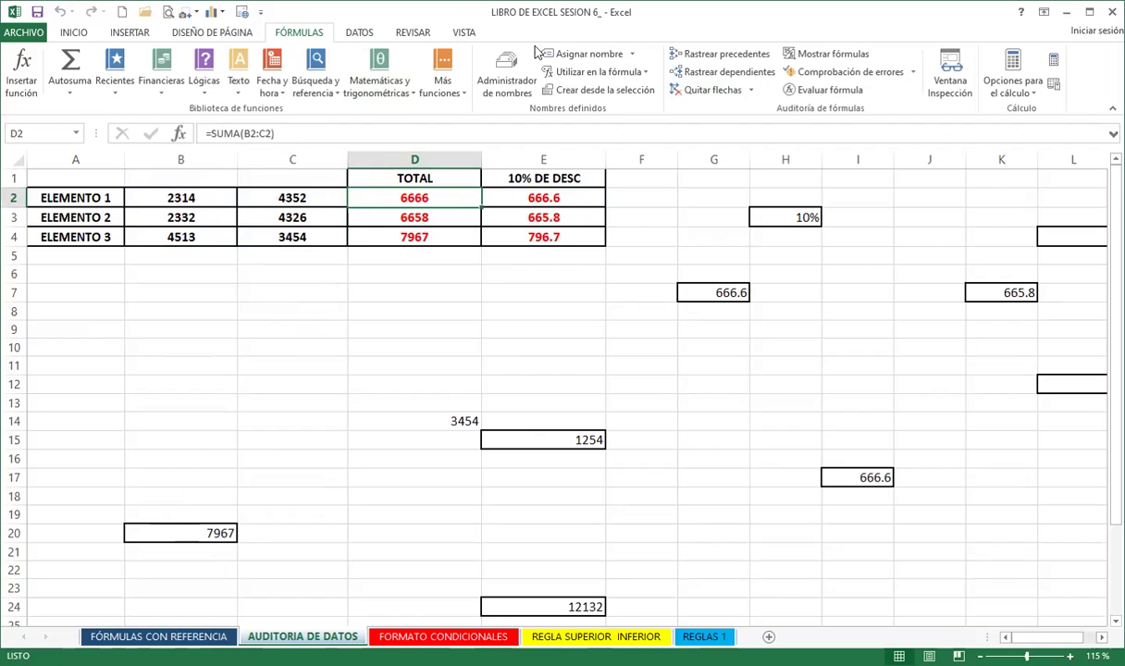
- For D2, trace its precedents B2:C2 and its dependents E2, G7 and I17
left_click(688, 74)
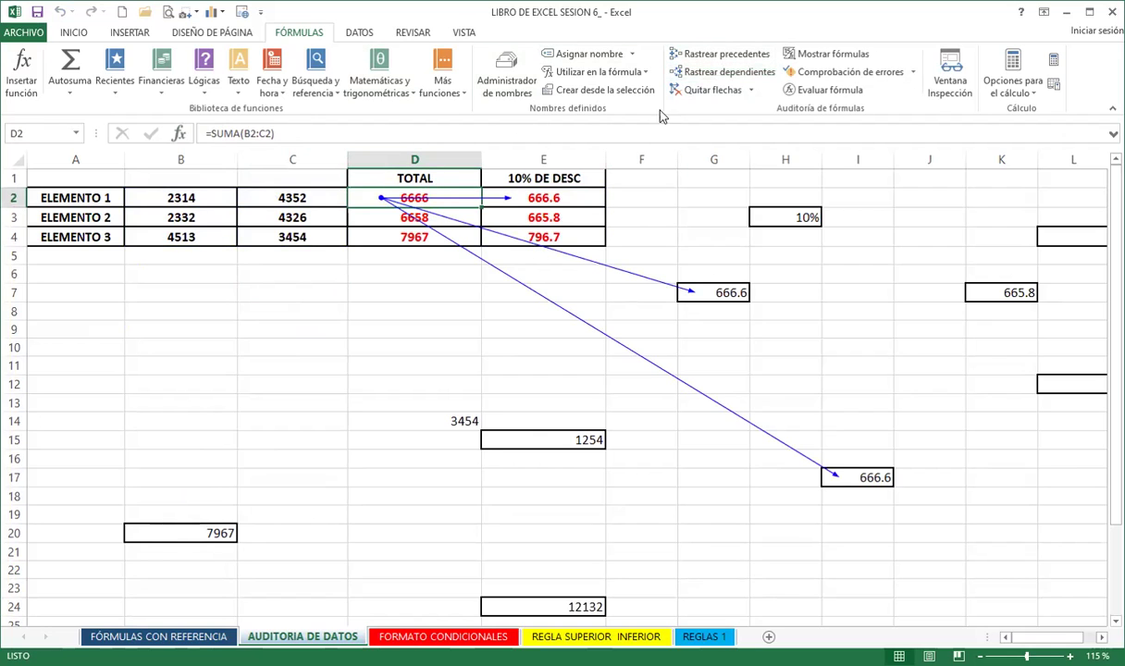
left_click(708, 90)
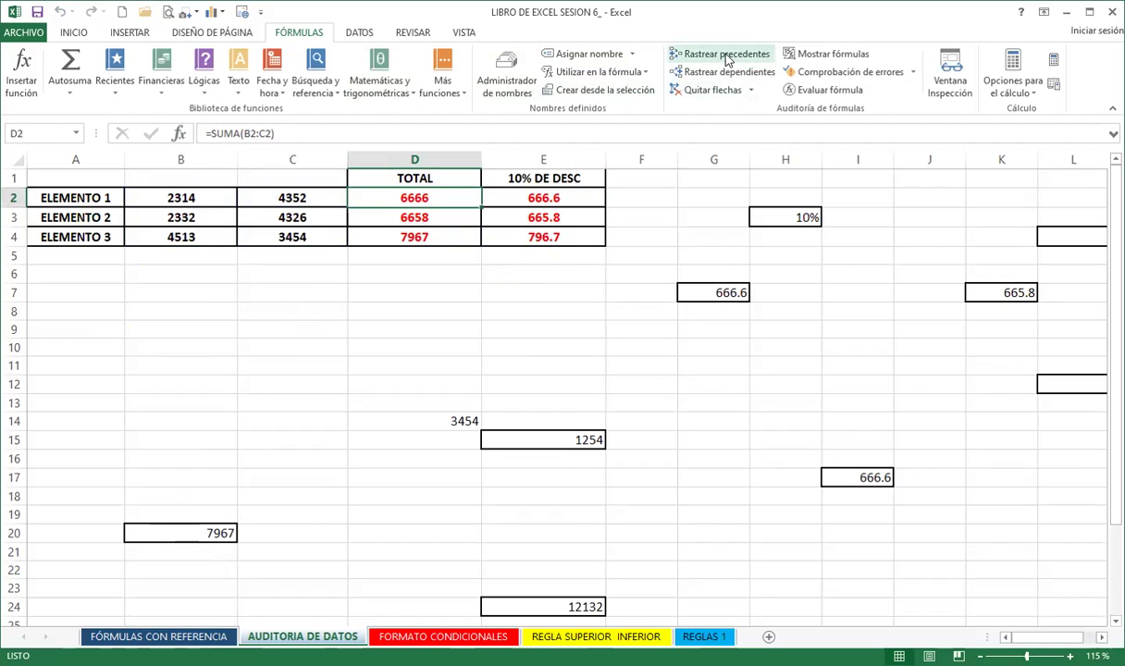
left_click(726, 58)
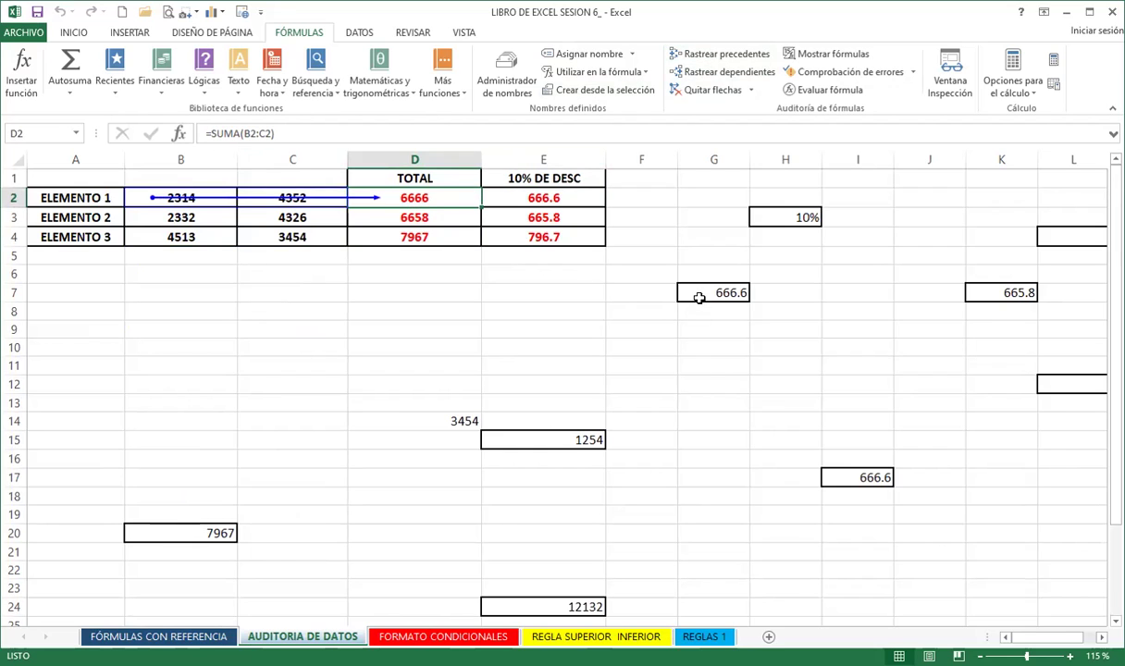
left_click(713, 72)
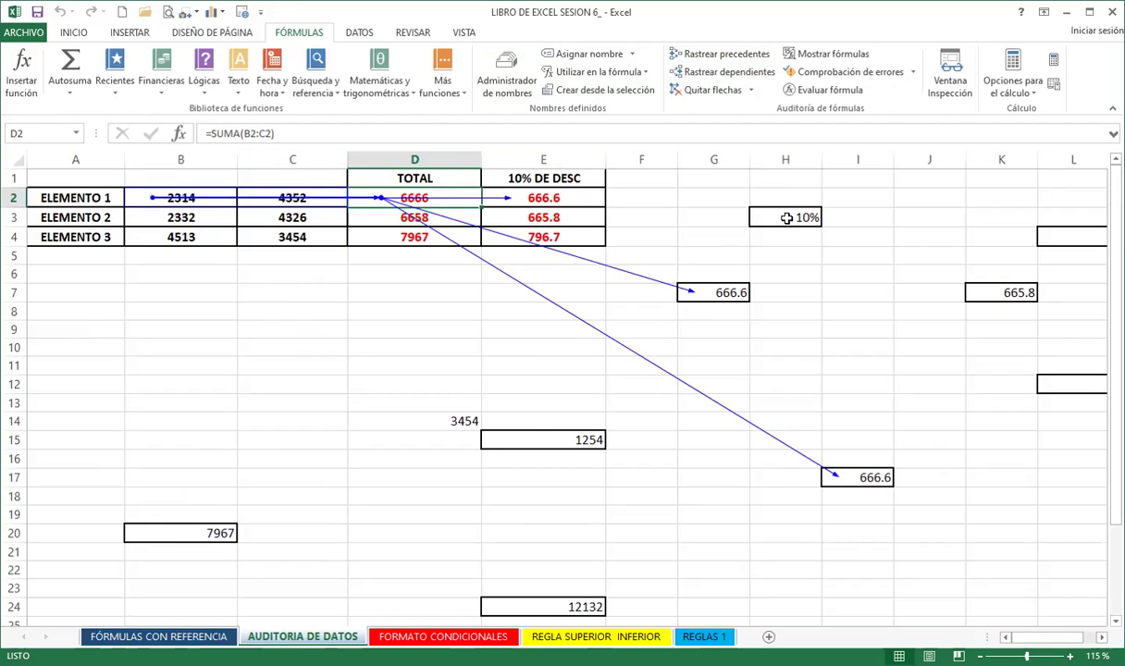
left_click(715, 303)
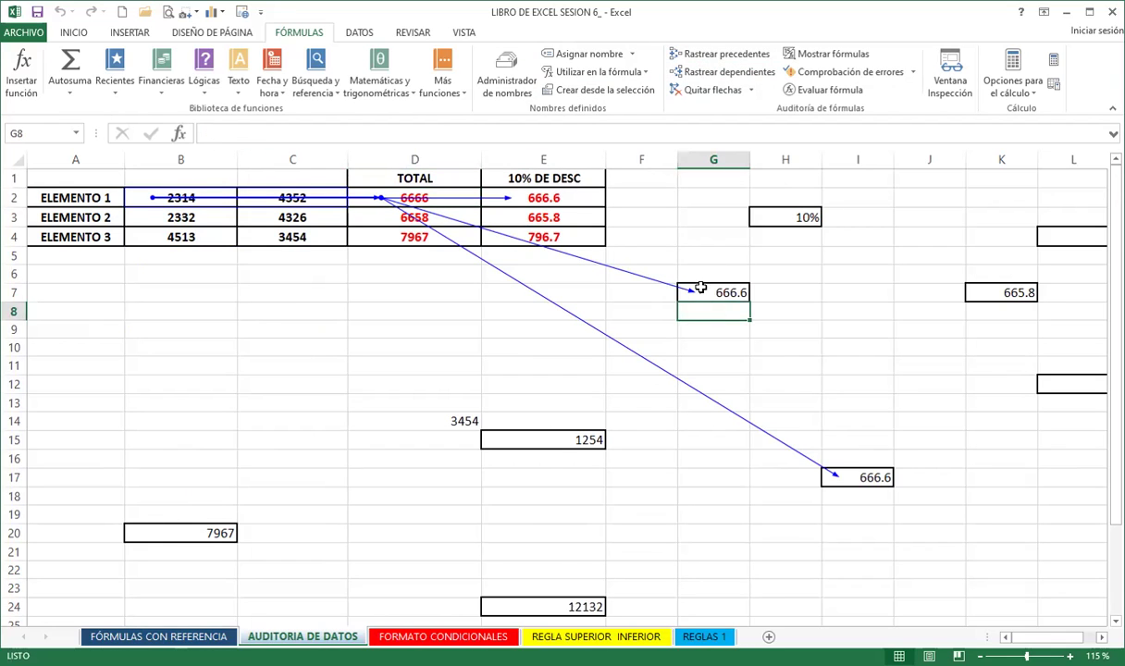
- Clear the arrows, re-trace G7's precedents D2 and H3, then select E15
left_click(701, 292)
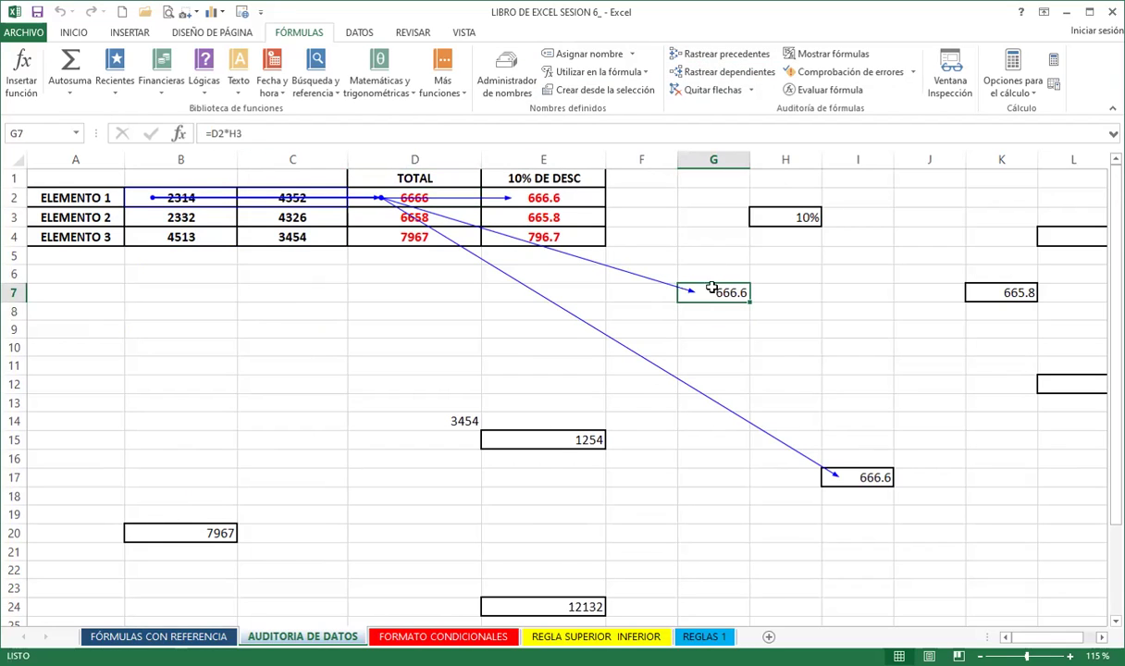
left_click(703, 54)
left_click(686, 90)
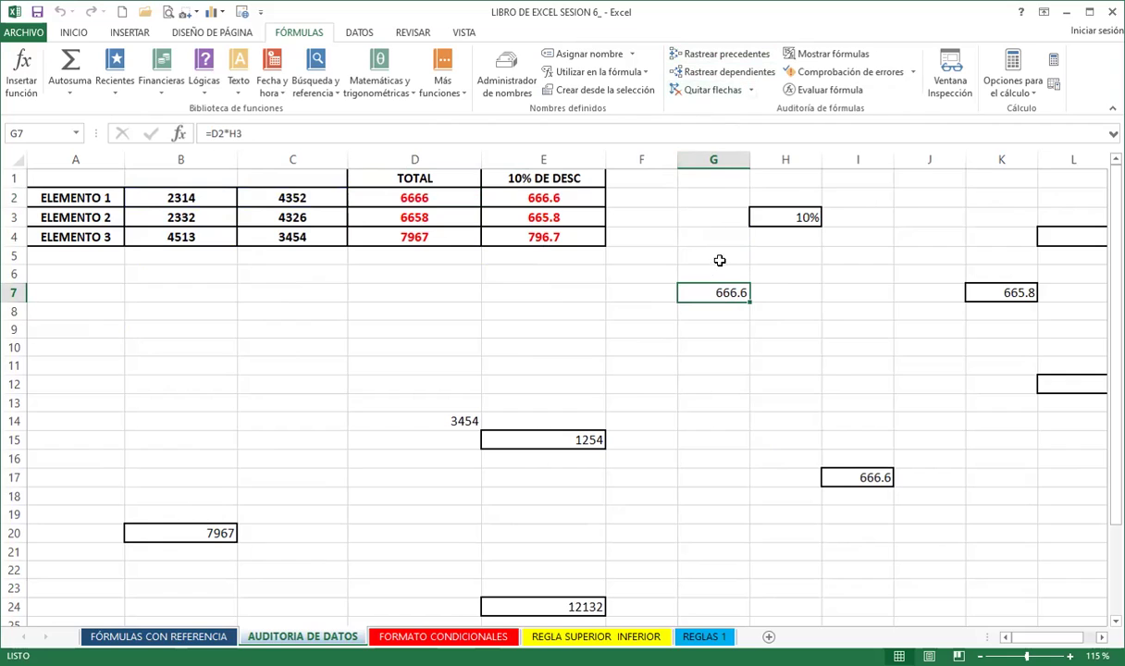
left_click(741, 58)
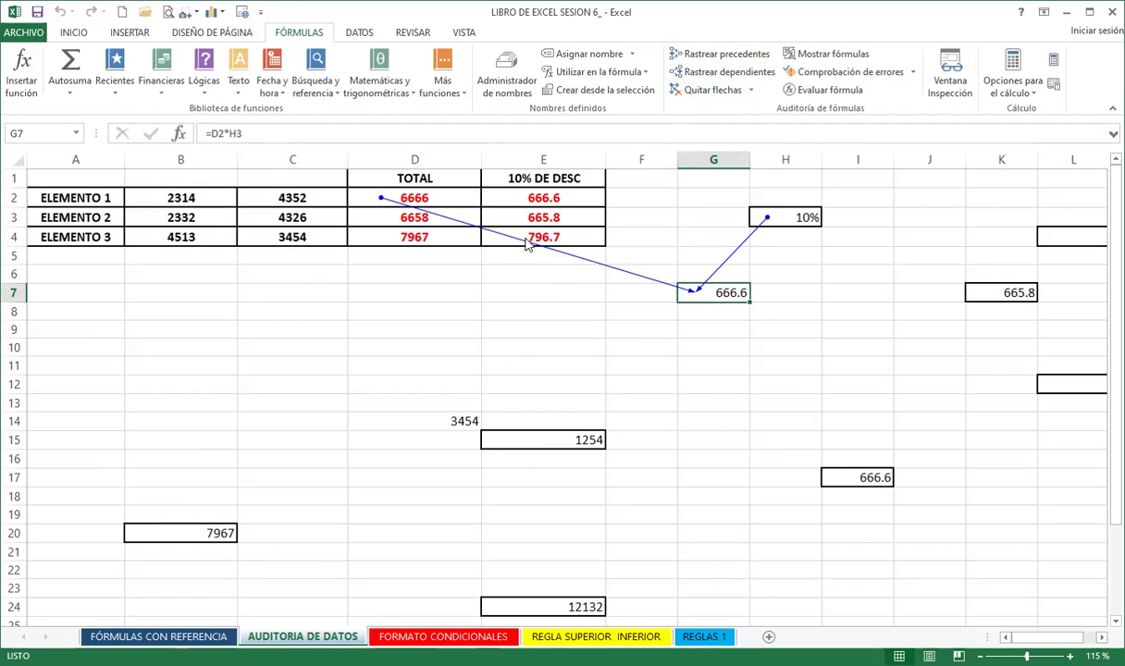
left_click(559, 440)
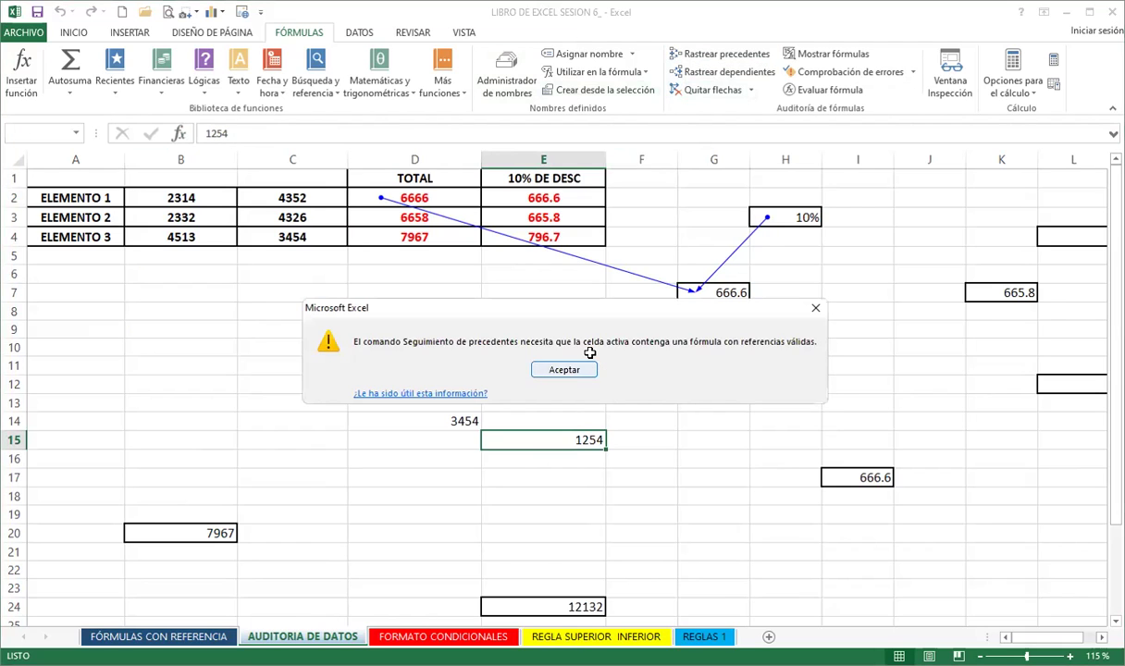
- Dismiss E15's no-precedents warning, trace its dependents, accept the warning, then select D14
left_click(564, 370)
left_click(730, 71)
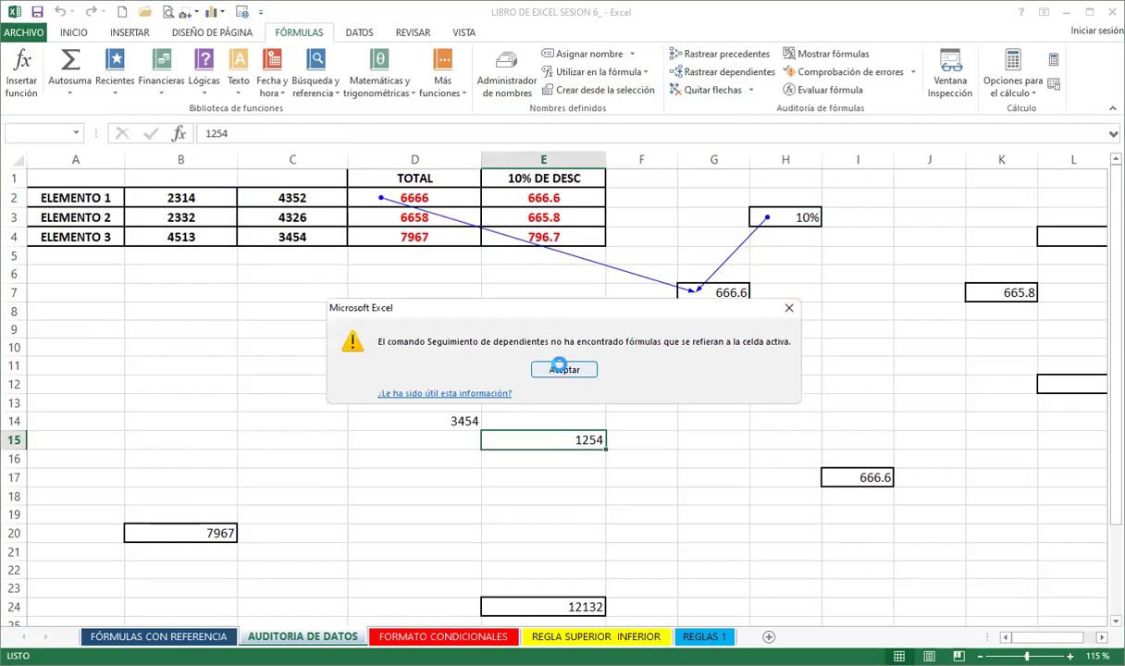
left_click(565, 370)
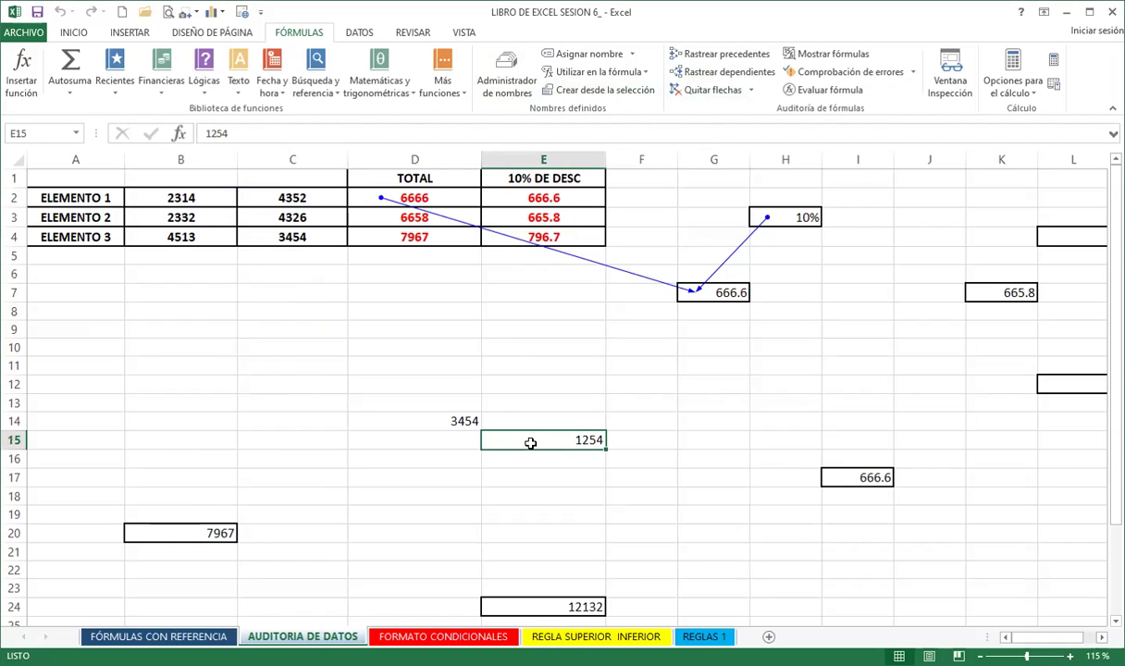
left_click(427, 417)
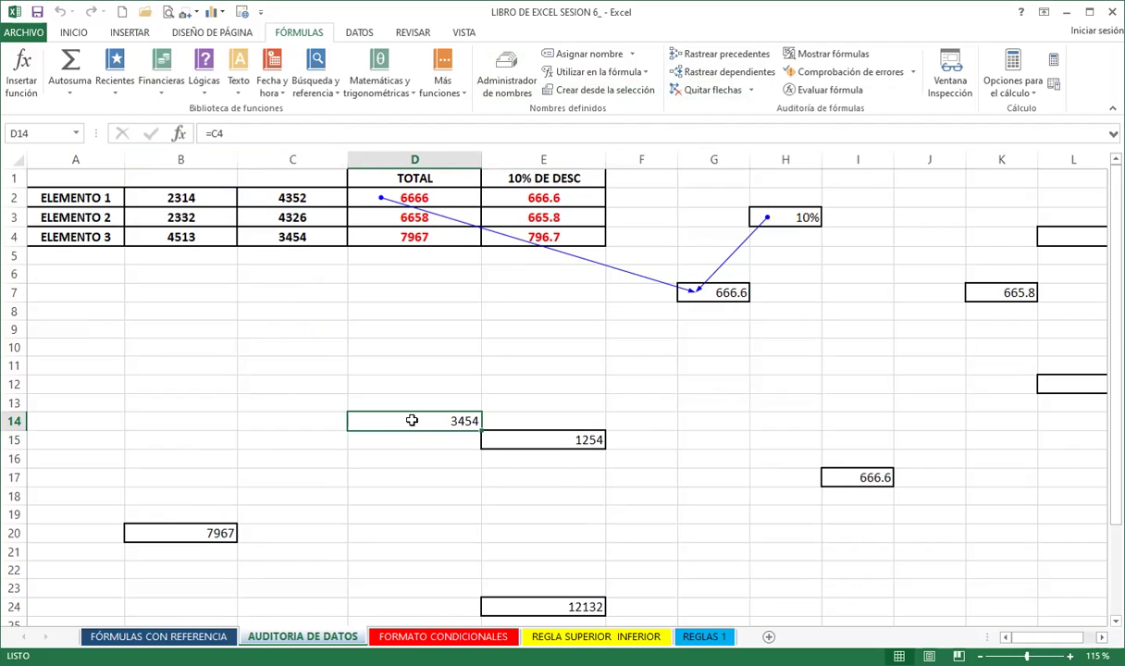
- Trace precedents for cells D14, B20, E24, I17 and K7 in turn
left_click(689, 53)
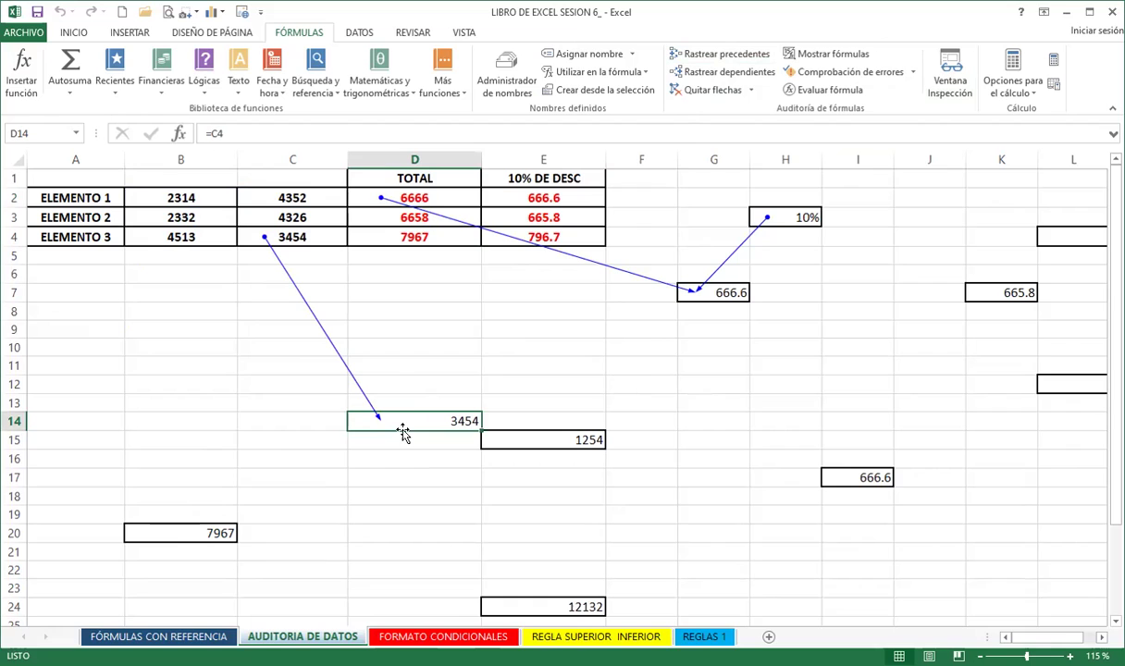
left_click(174, 533)
left_click(657, 57)
left_click(543, 605)
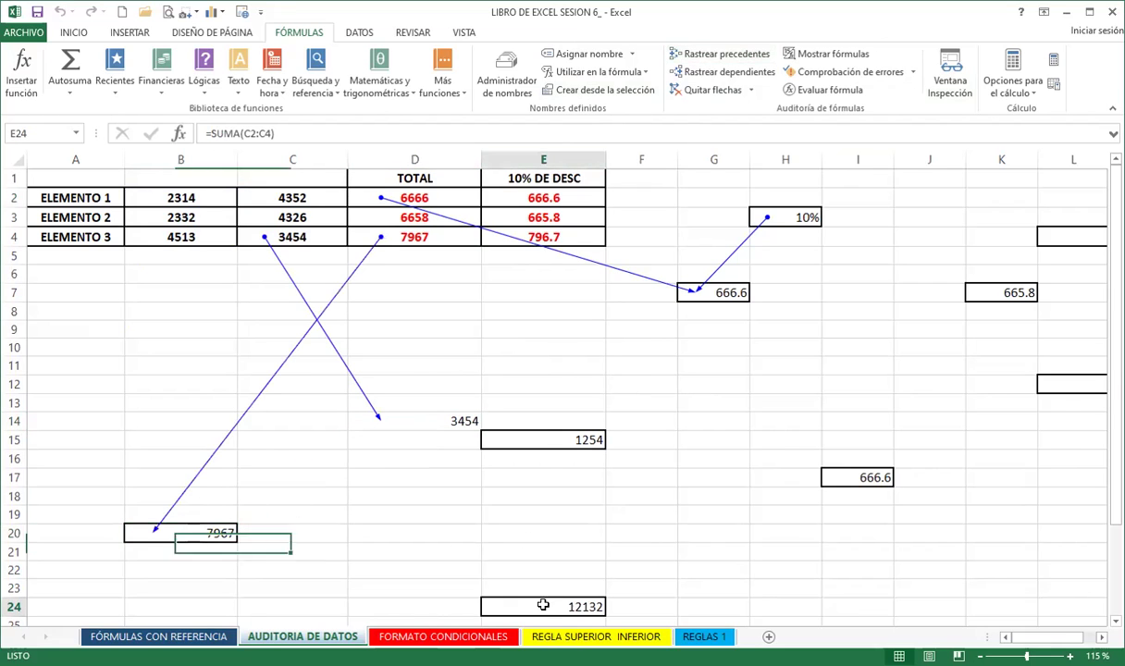
left_click(692, 53)
left_click(858, 478)
left_click(676, 55)
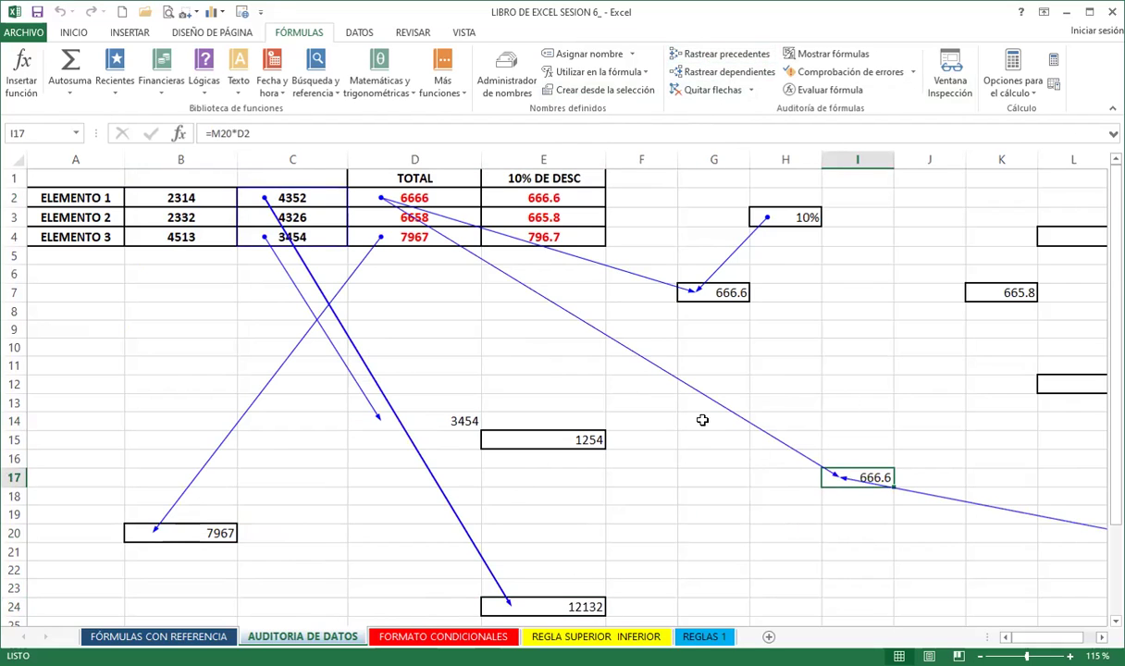
left_click(993, 306)
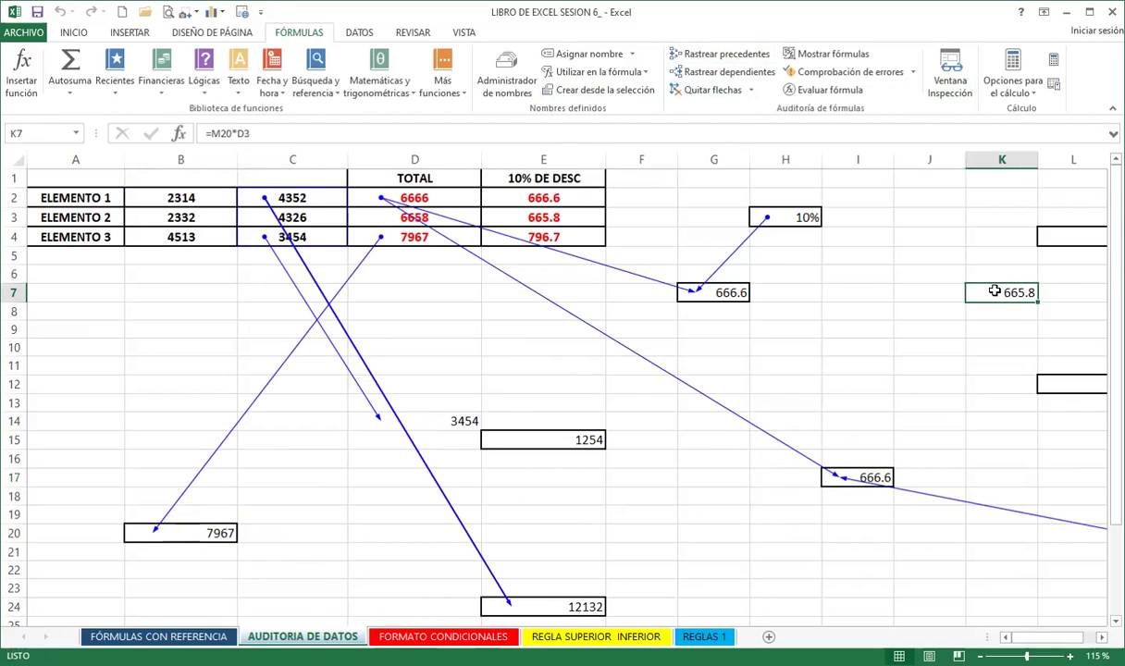
left_click(717, 54)
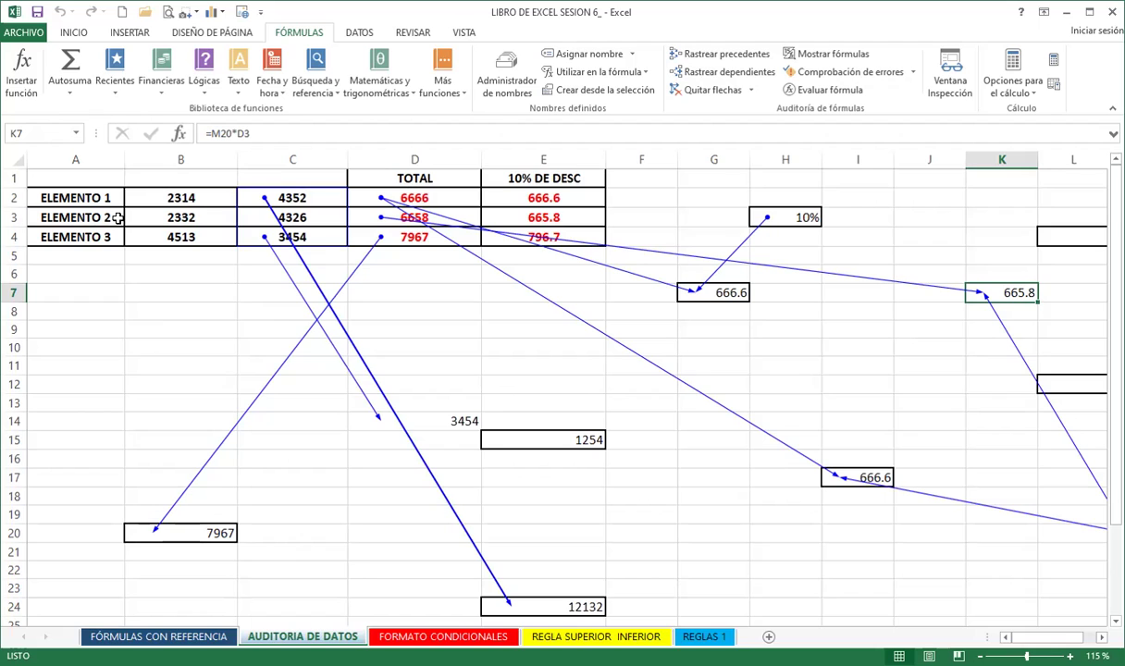
- Trace the cells summed into the I29 total further down
scroll(631, 387, "down", 4)
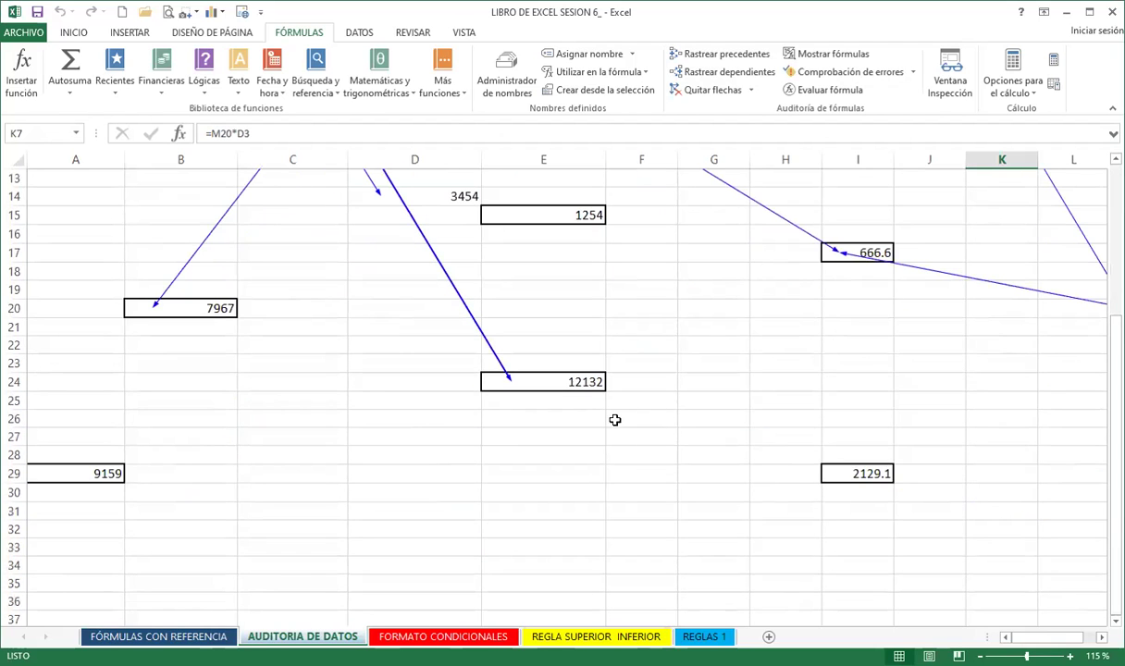
left_click(858, 473)
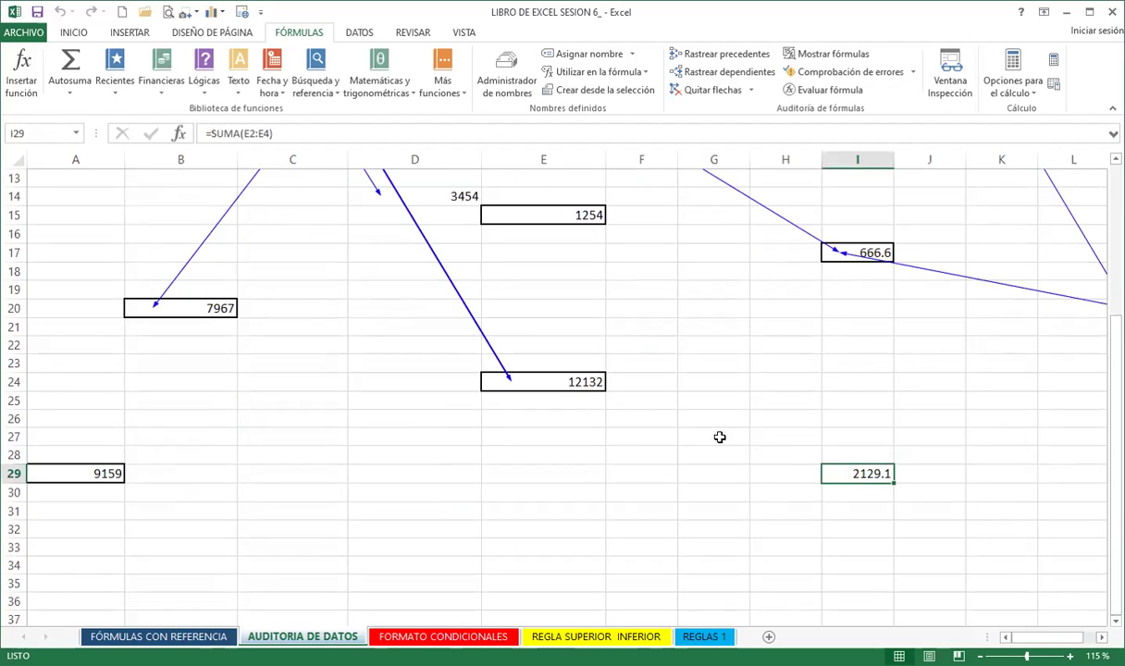
left_click(696, 59)
scroll(629, 414, "up", 4)
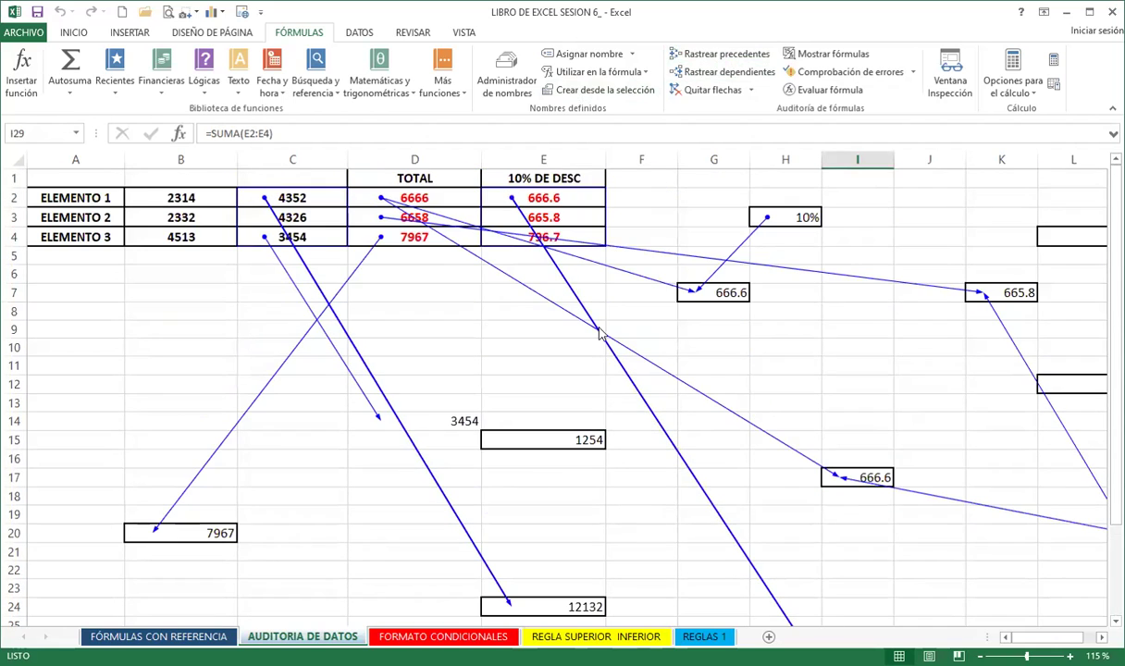
- Trace the B2:B4 precedents into the 9159 total in A29 and review the arrows
scroll(862, 470, "down", 4)
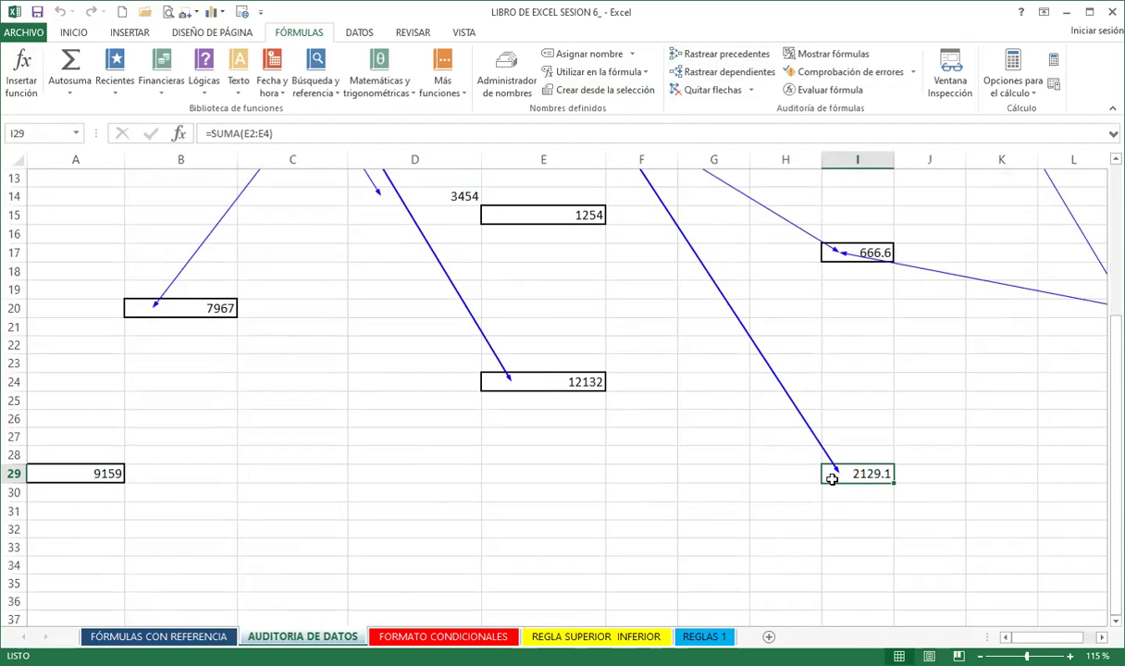
left_click(91, 472)
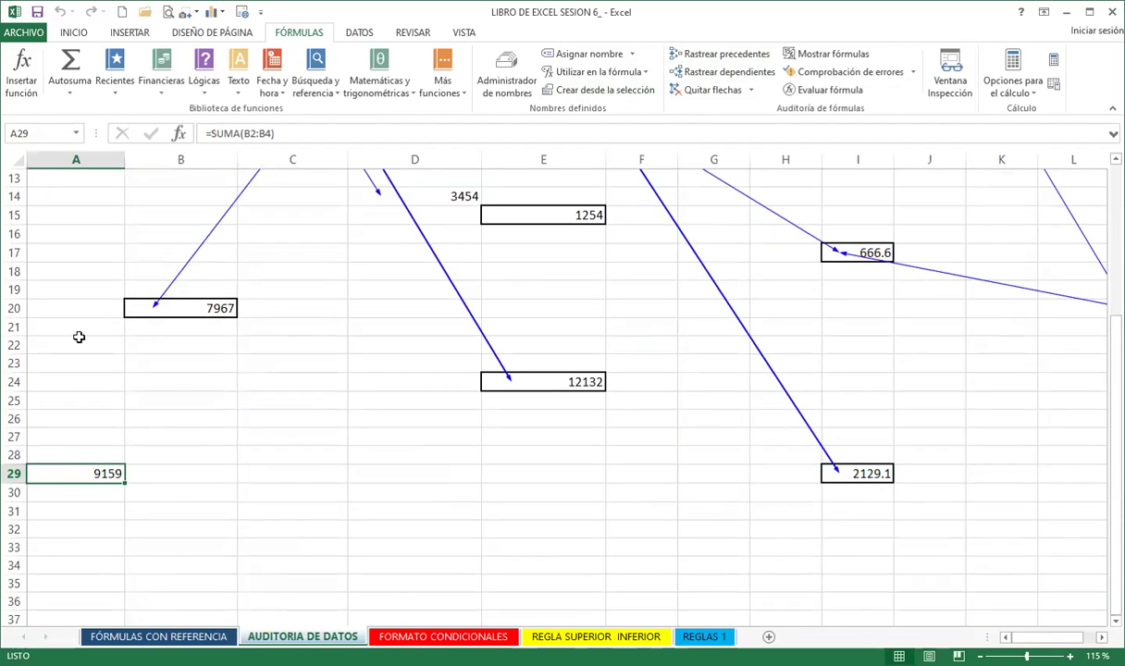
left_click(696, 56)
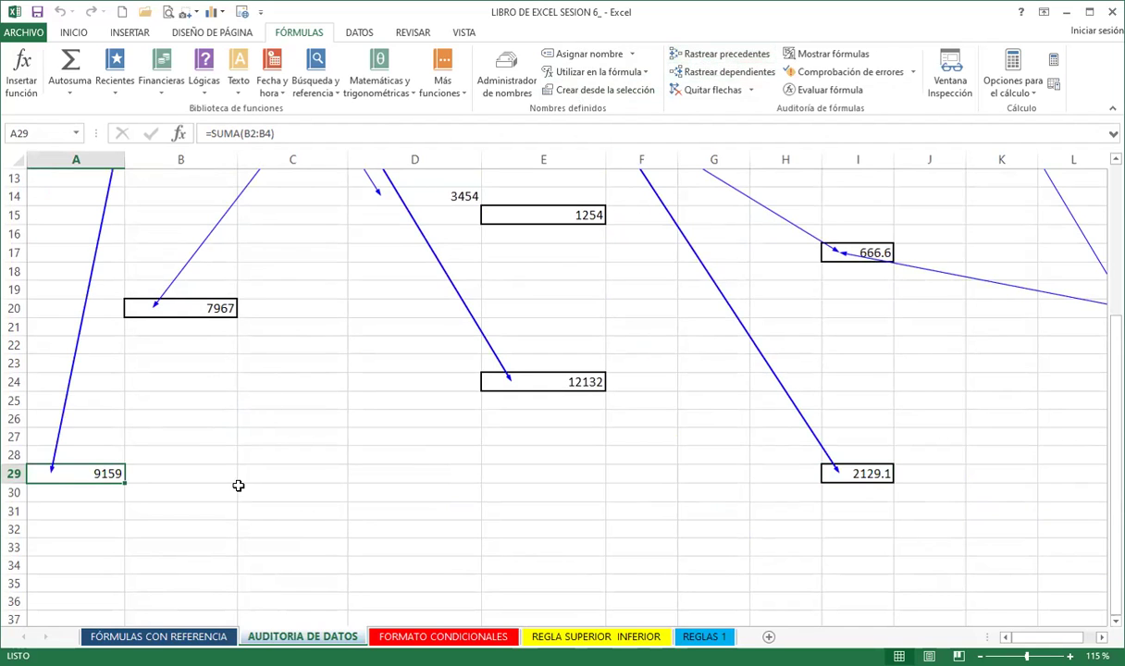
scroll(280, 472, "up", 4)
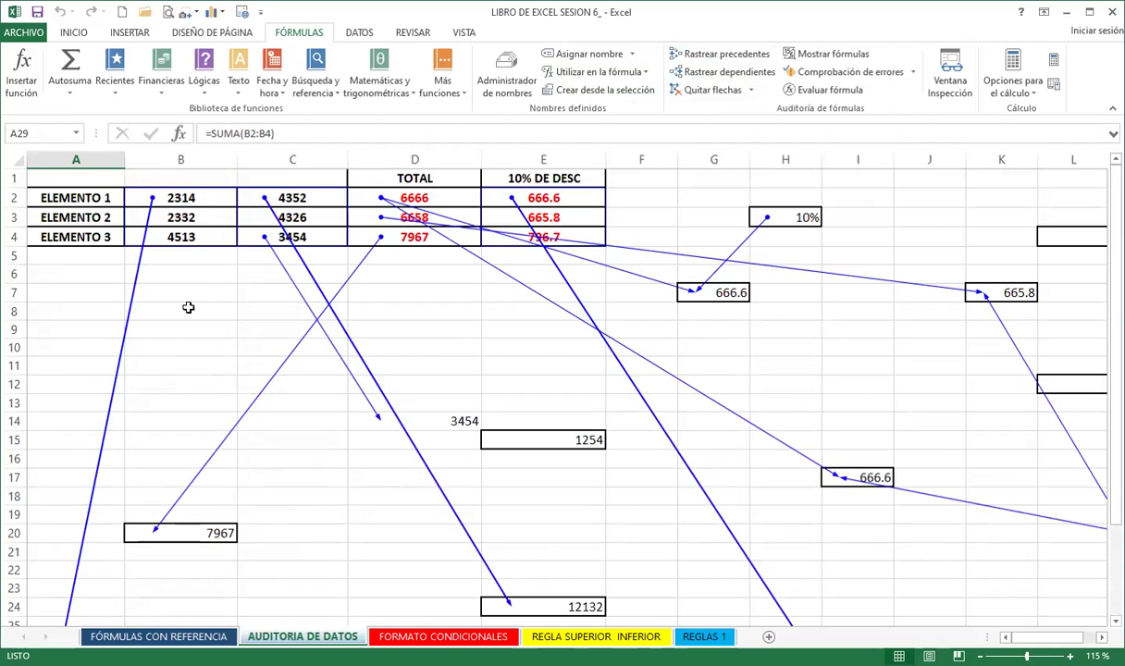
scroll(179, 289, "down", 3)
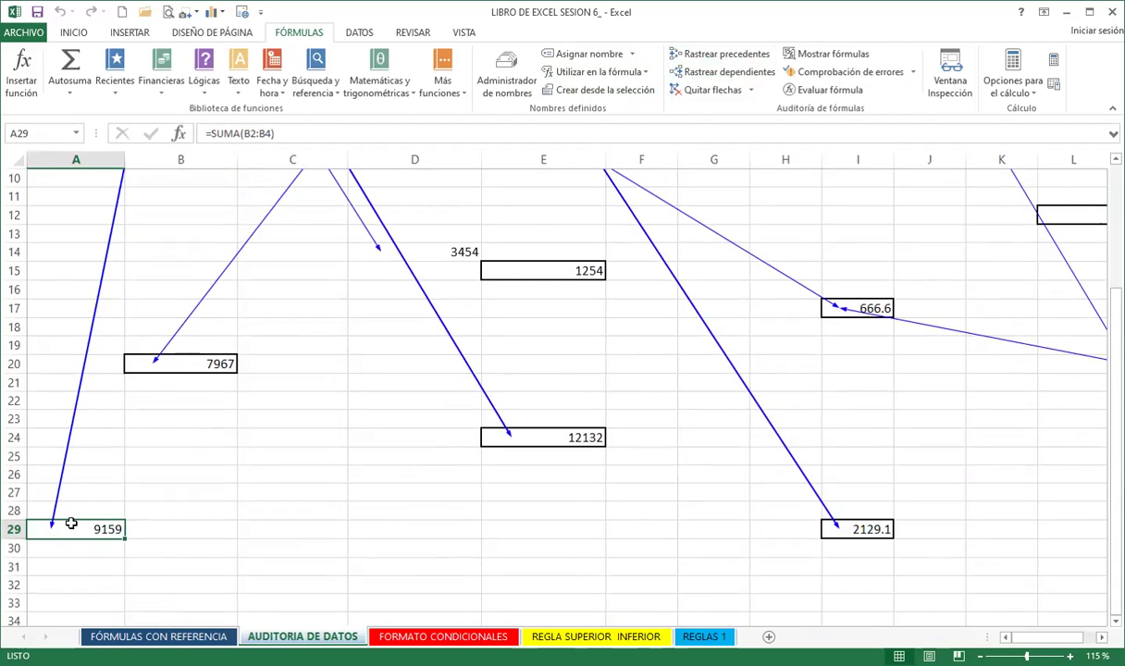
scroll(640, 390, "up", 3)
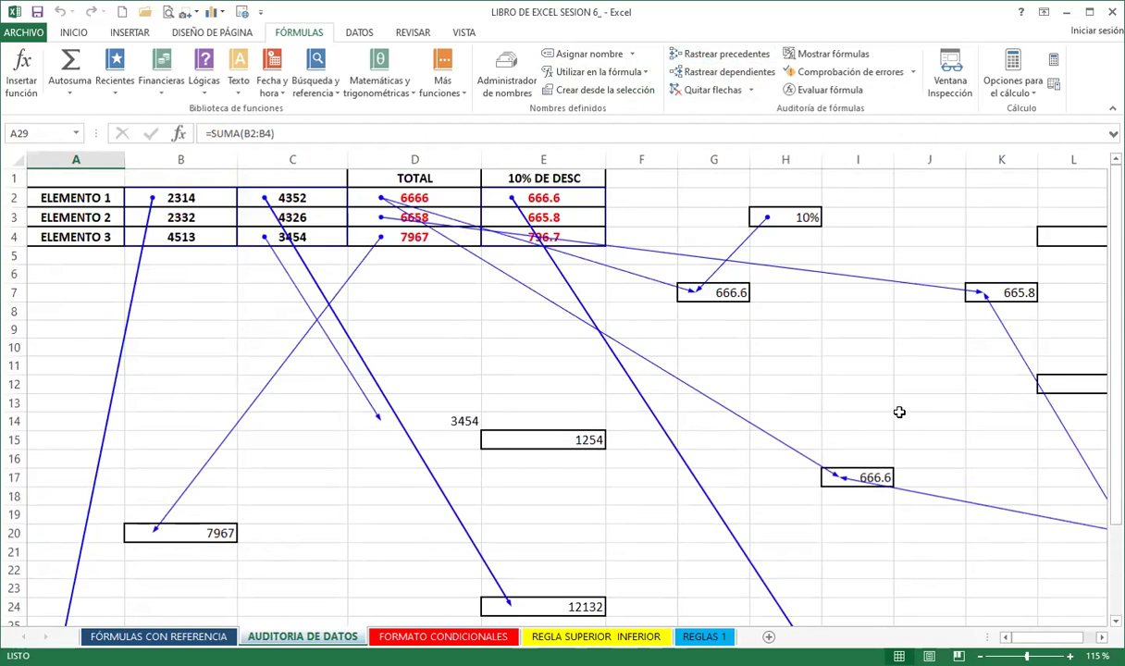
scroll(941, 380, "down", 2)
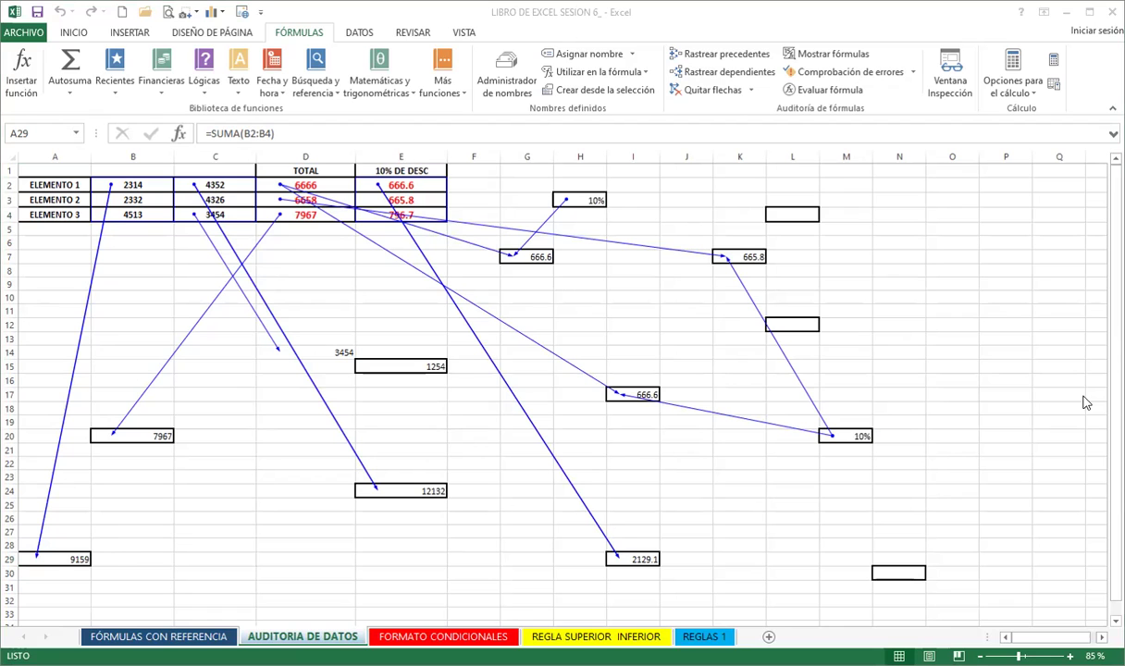
- Paste the traced ELEMENTO table as a picture below row 35, then deselect it
left_click(73, 33)
scroll(535, 440, "down", 5)
left_click(91, 524)
key("ctrl+v")
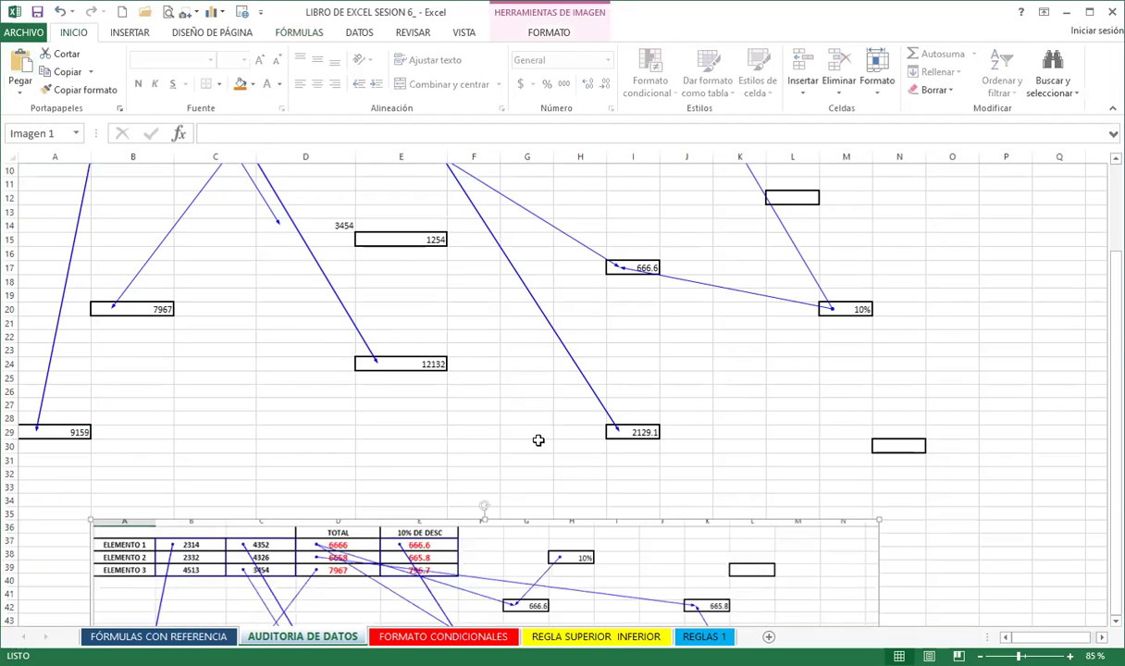
scroll(535, 440, "down", 3)
scroll(689, 451, "down", 3)
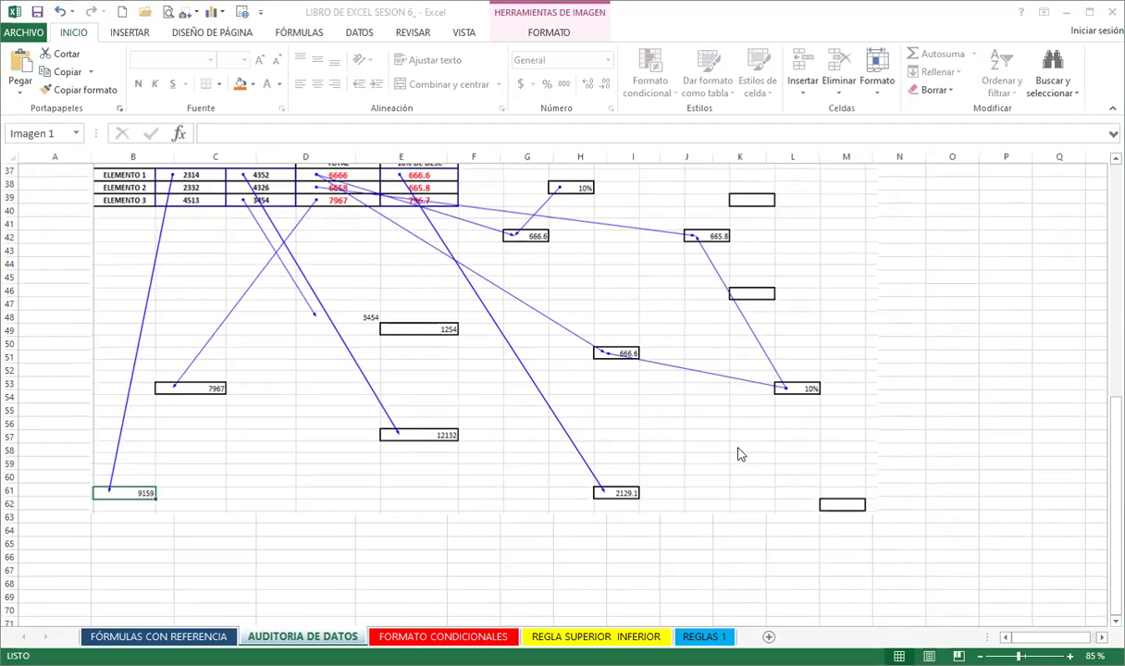
left_click(738, 454)
scroll(520, 502, "up", 4)
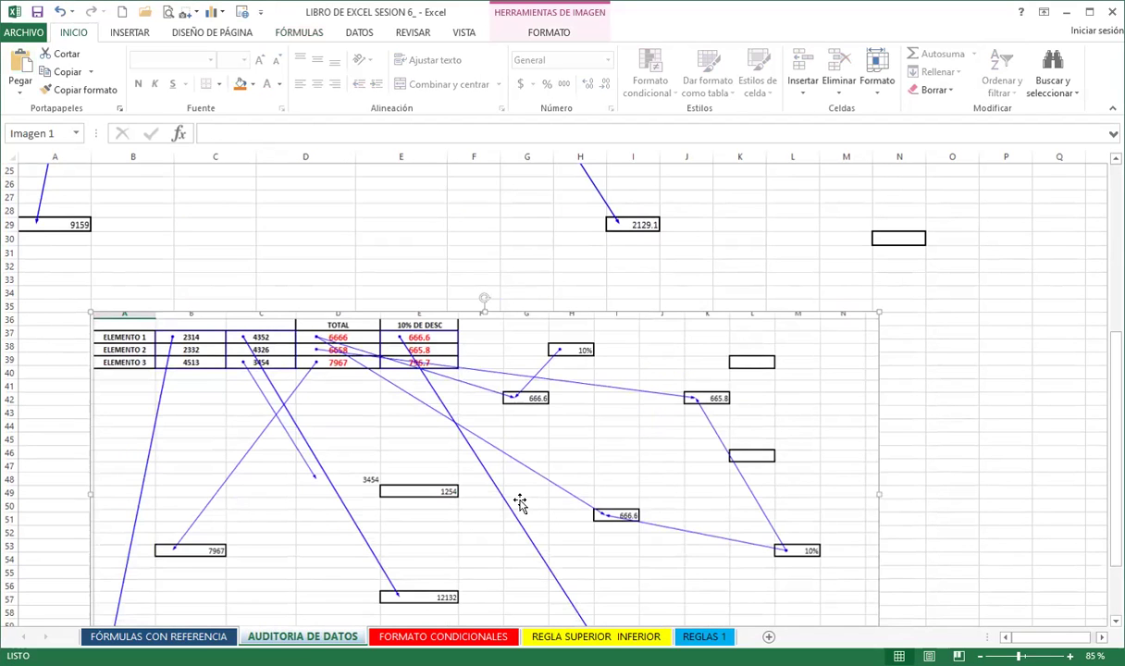
scroll(520, 500, "up", 5)
scroll(510, 467, "up", 3)
left_click(496, 422)
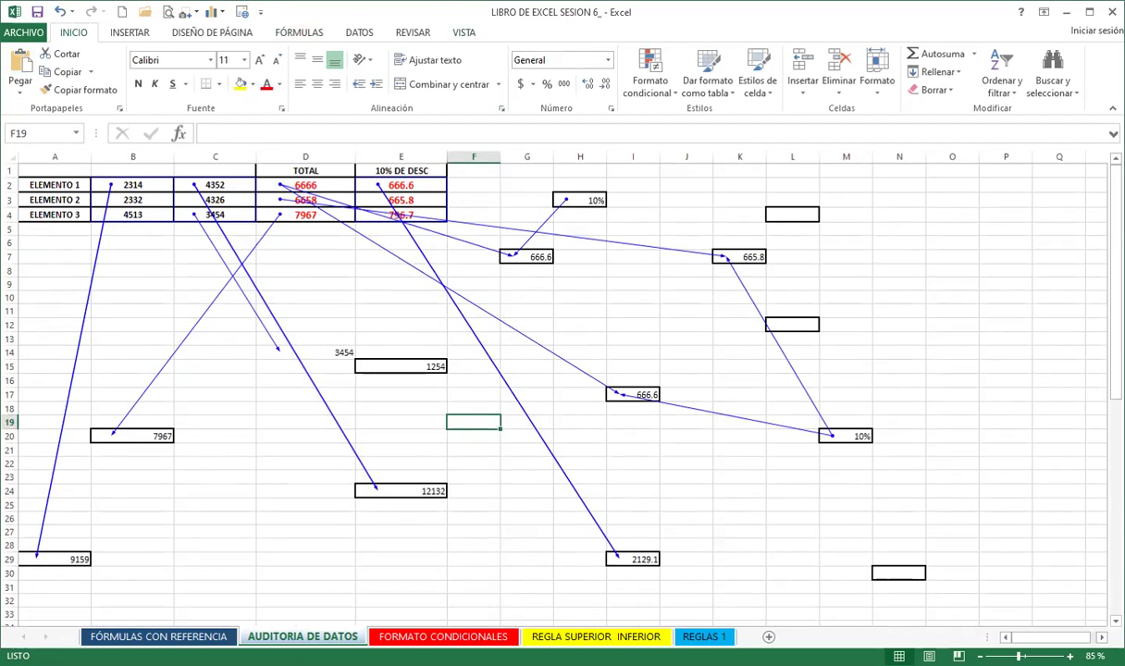
- Return to the FÓRMULAS tab and select the empty cell G22
left_click(295, 34)
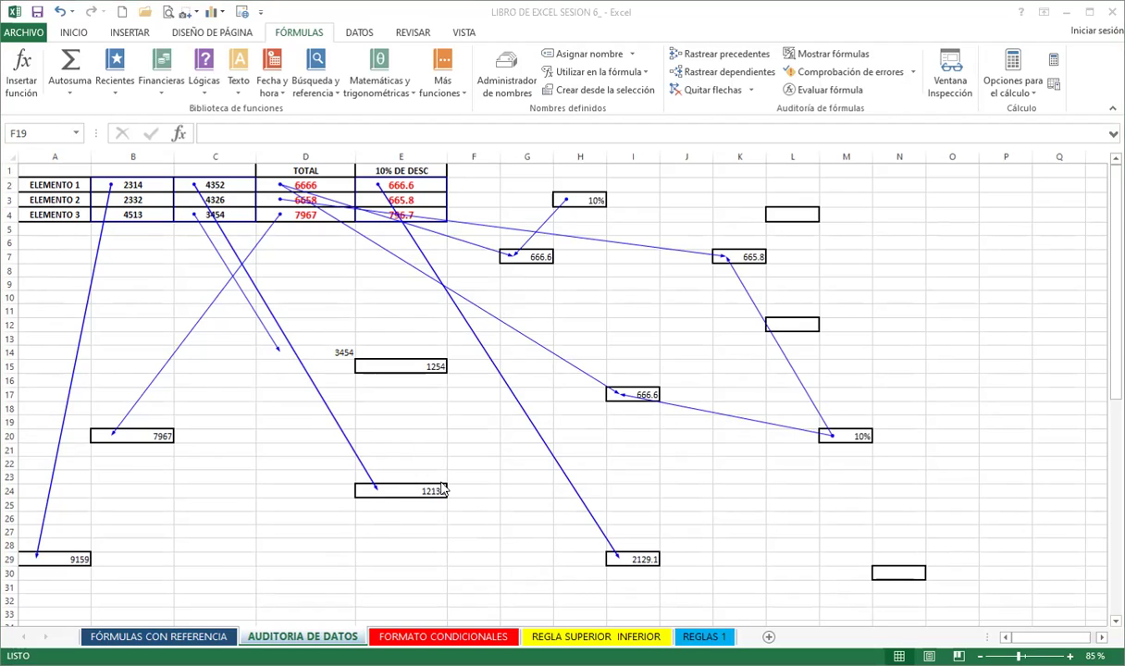
left_click(507, 447)
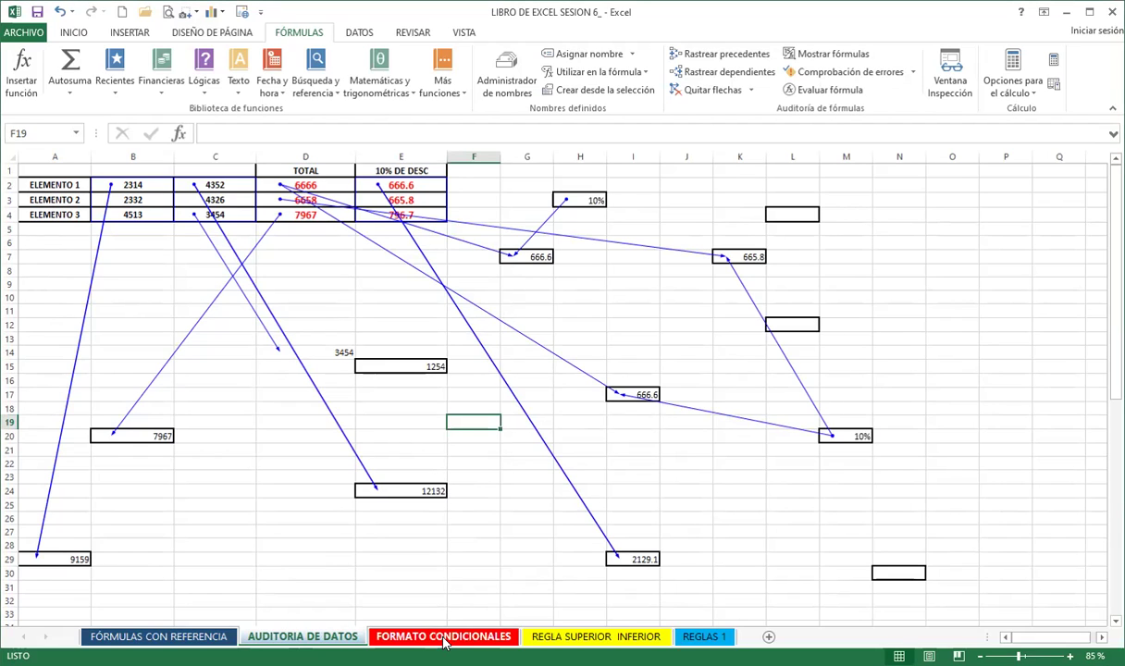
left_click(514, 465)
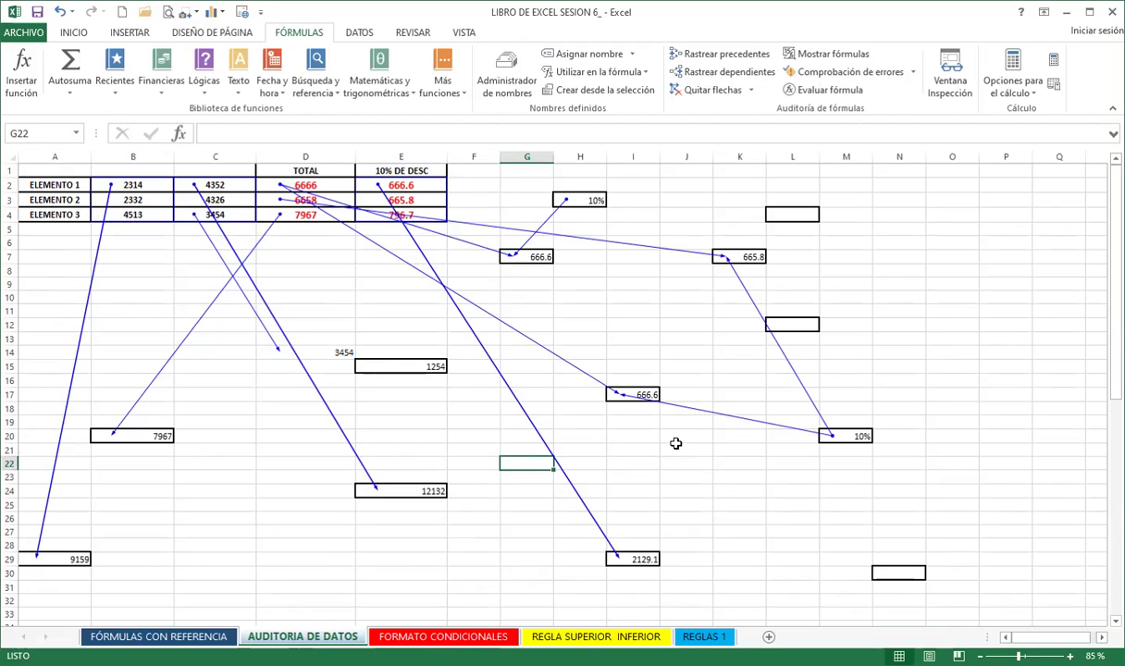
- Select I29 to check its =SUMA(E2:E4) total of 2129.1, then scroll back up
scroll(584, 352, "down", 2)
scroll(578, 355, "down", 1)
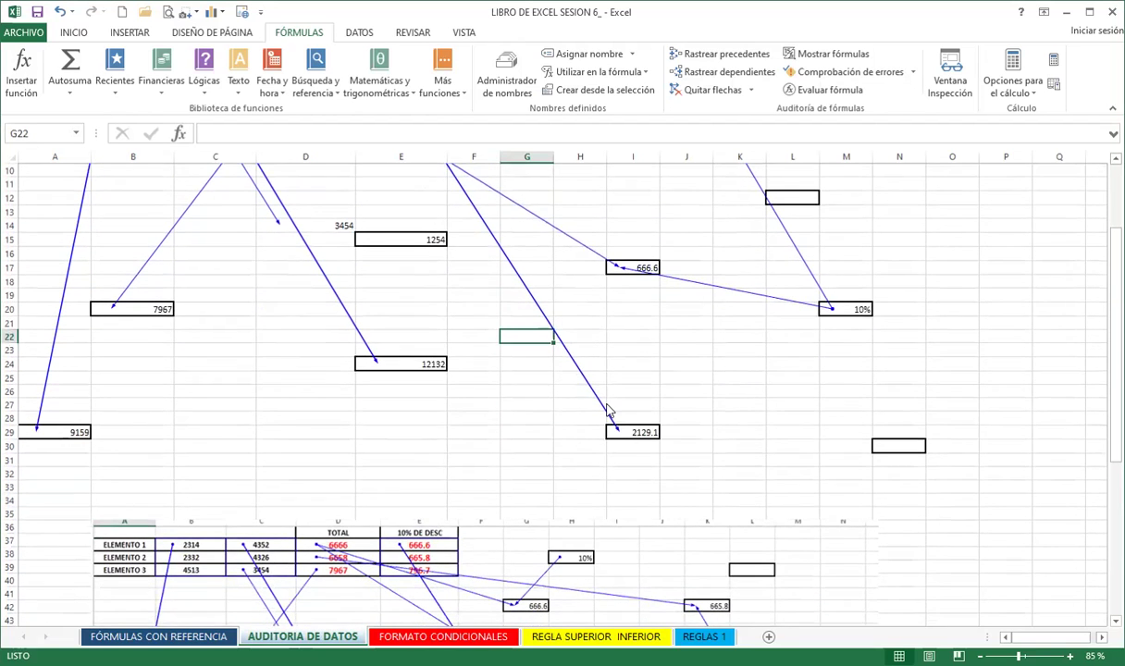
left_click(632, 432)
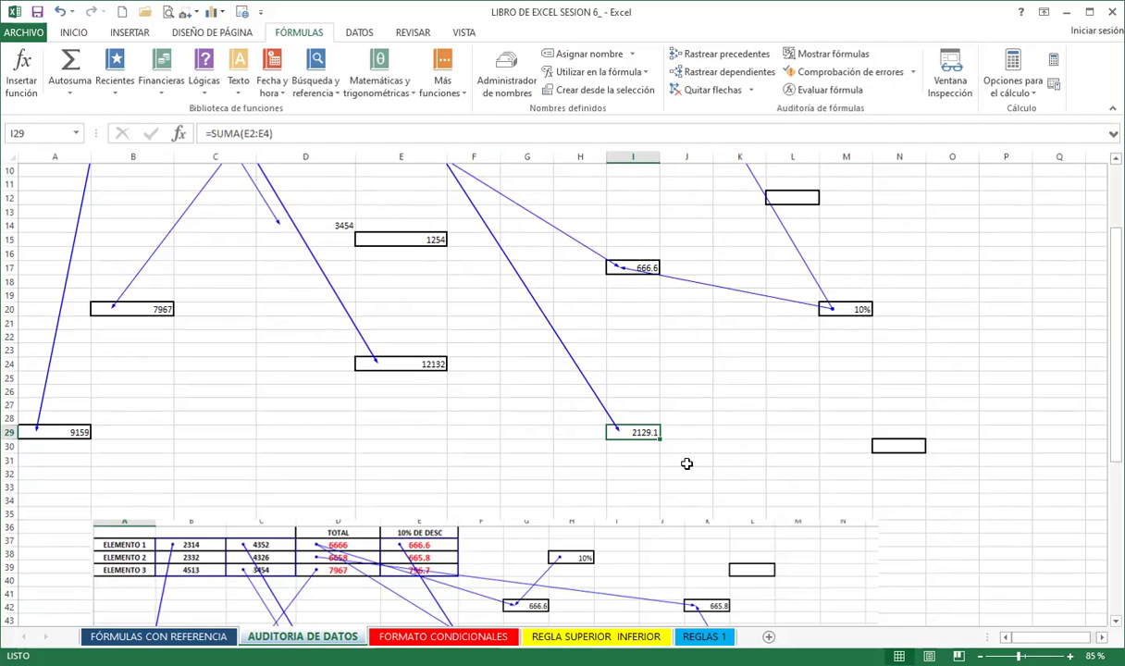
scroll(611, 462, "up", 3)
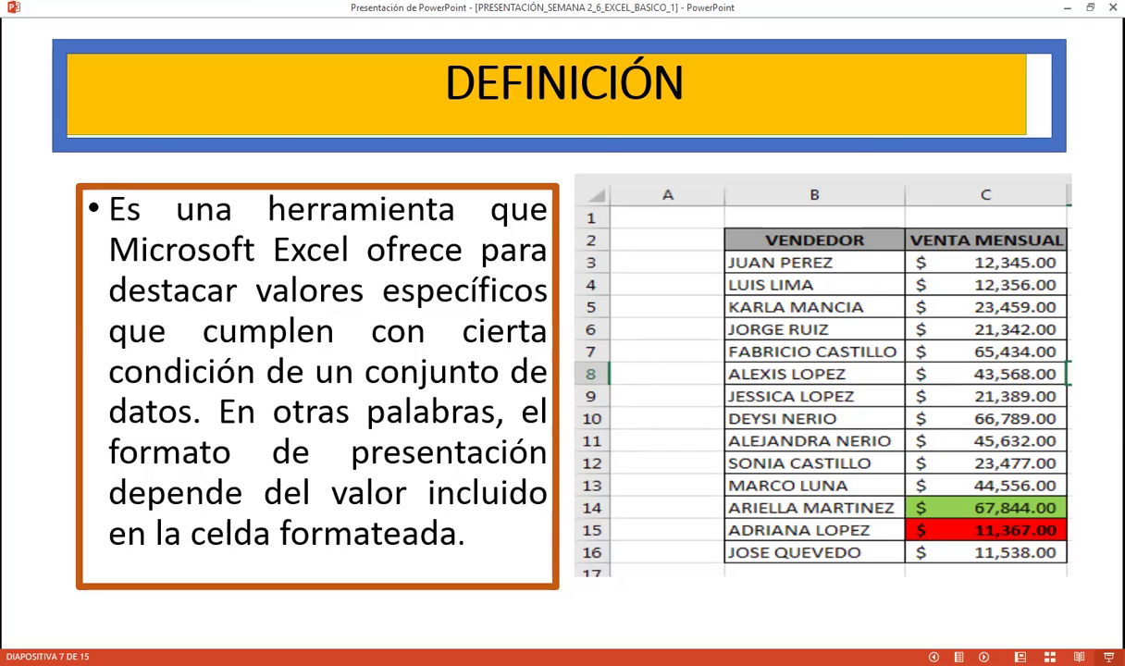
- Advance to slide 8, RESALTAR REGLAS DE CELDAS CON FORMATO CONDICIONAL
key("Right")
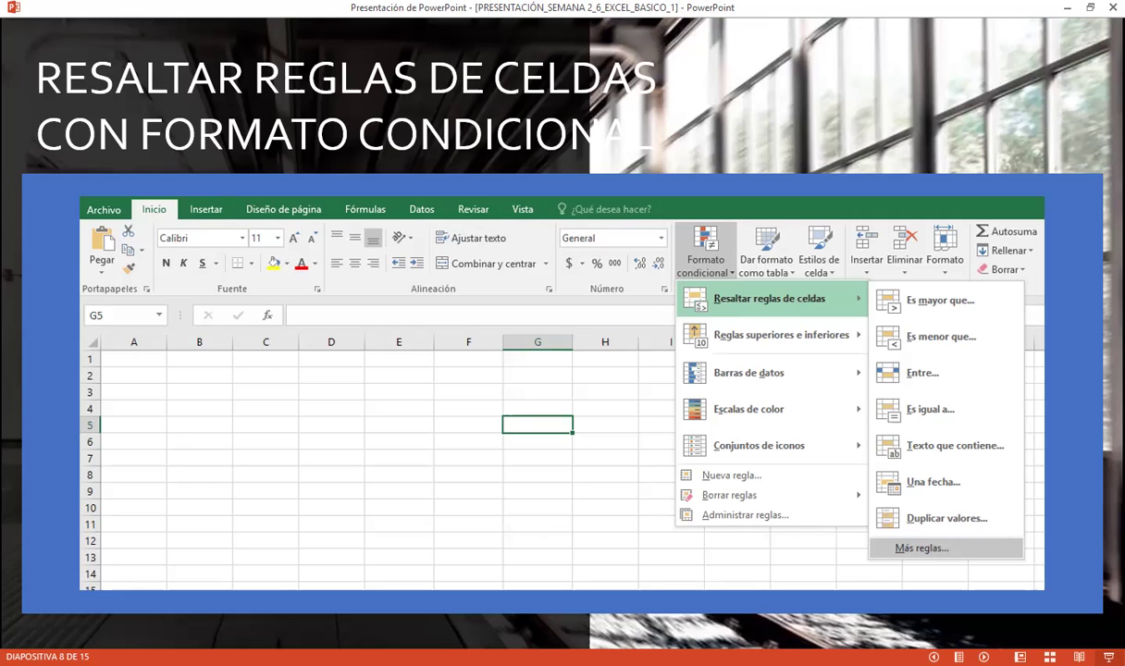
- Advance to slide 9, REGLAS SUPERIORES E INFERIORES
key("Right")
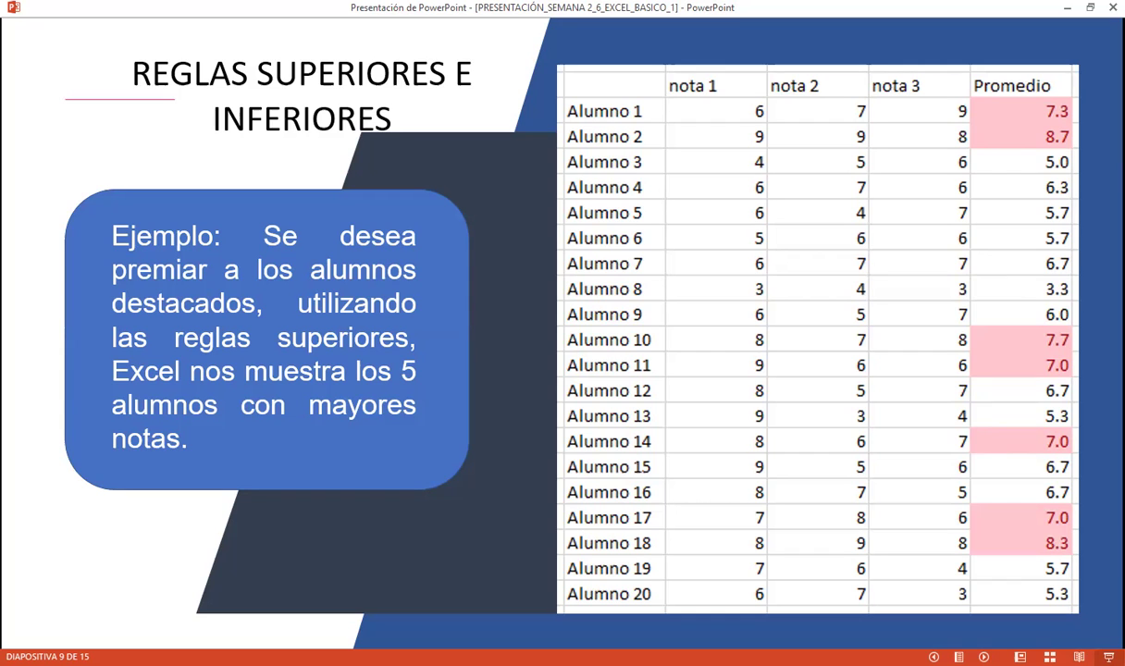
- Advance to slide 10, ESCALAS DE COLOR
key("Right")
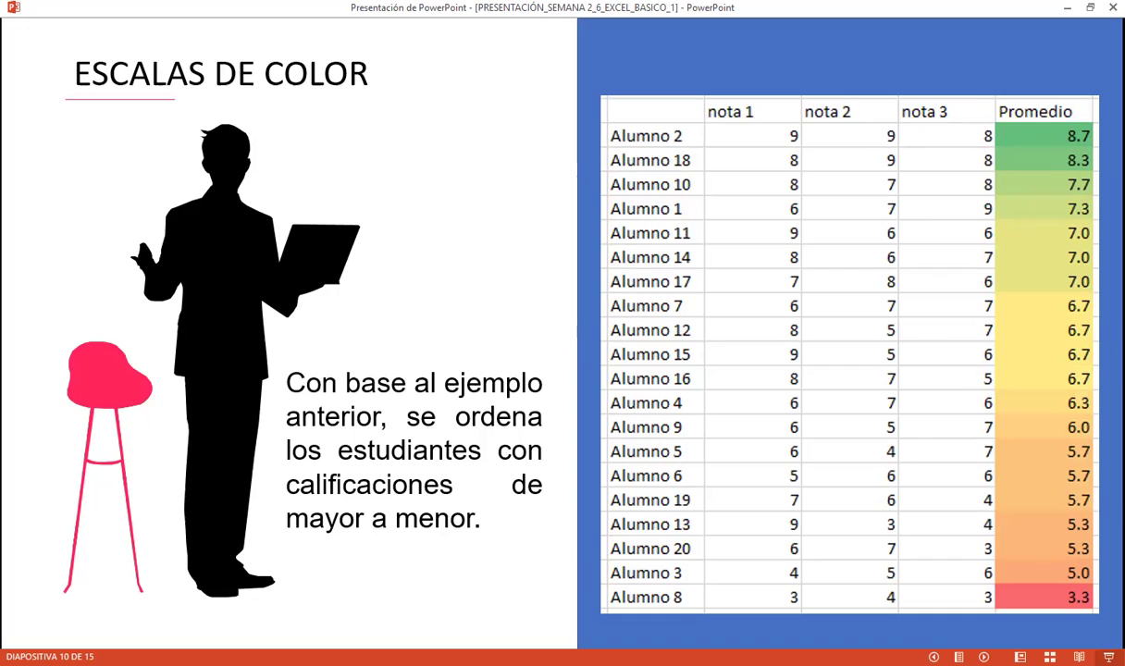
- Advance to slide 11, CONJUNTO DE ICONOS
key("Right")
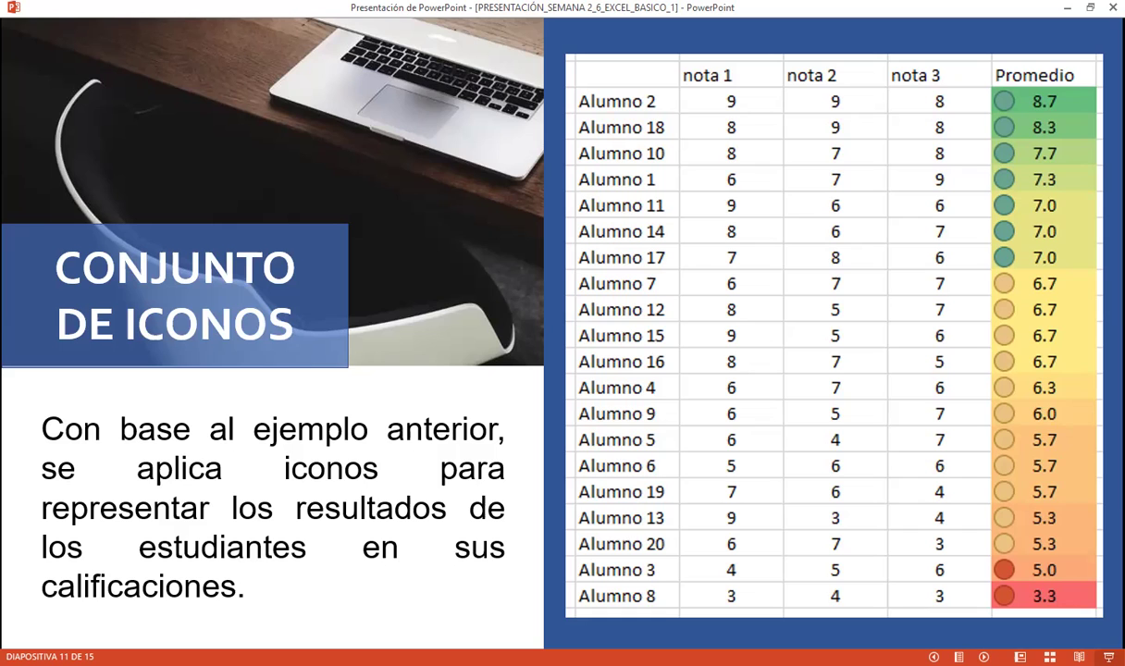
- Advance to slide 12 showing the 'Chalatenango' formatting rule example
left_click(514, 622)
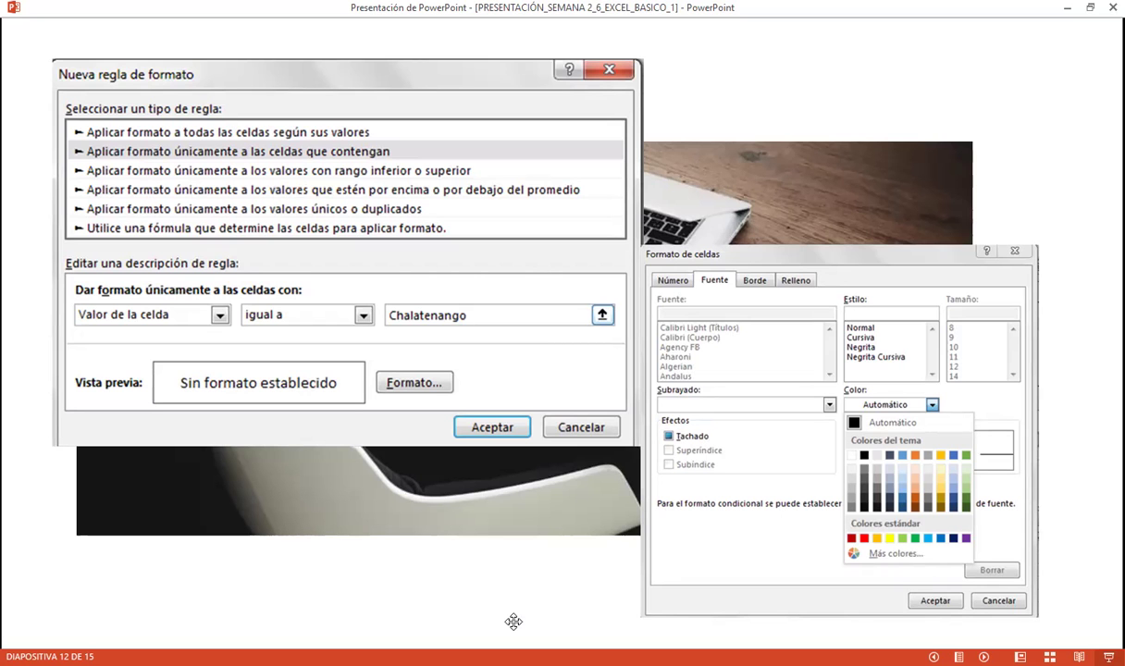
- Advance the slideshow to slide 13, EJERCICIOS A TRABAJAR, then return to the workbook
left_click(514, 622)
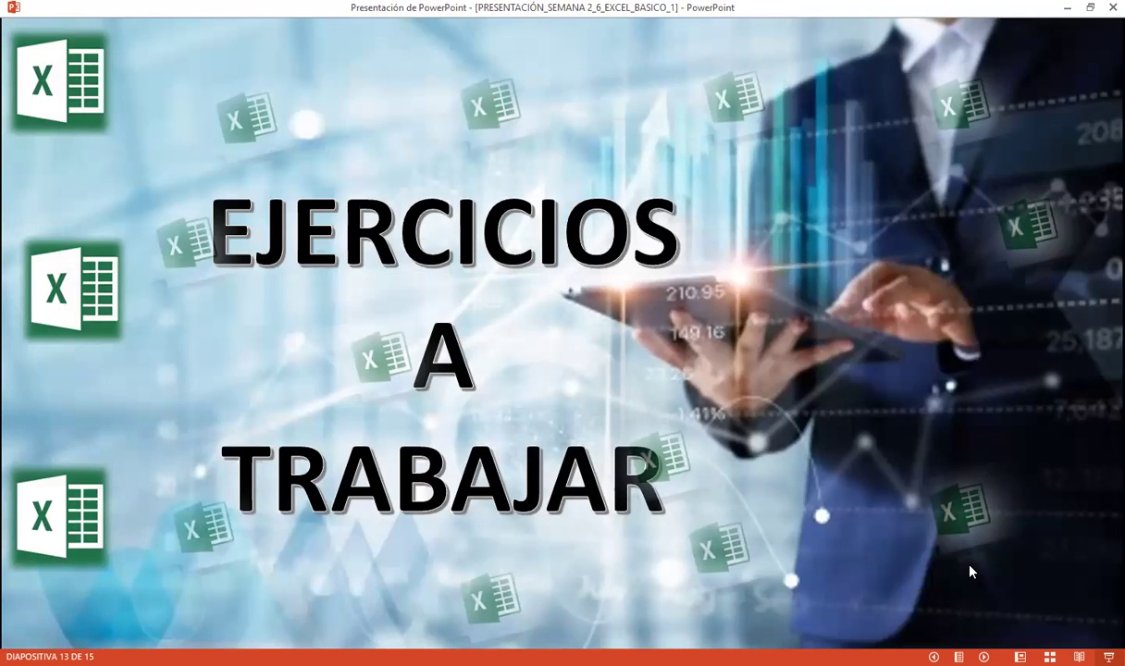
key("alt+Tab")
- Show the FORMATO CONDICIONALES sheet at 120% zoom with the INICIO ribbon active
left_click(435, 636)
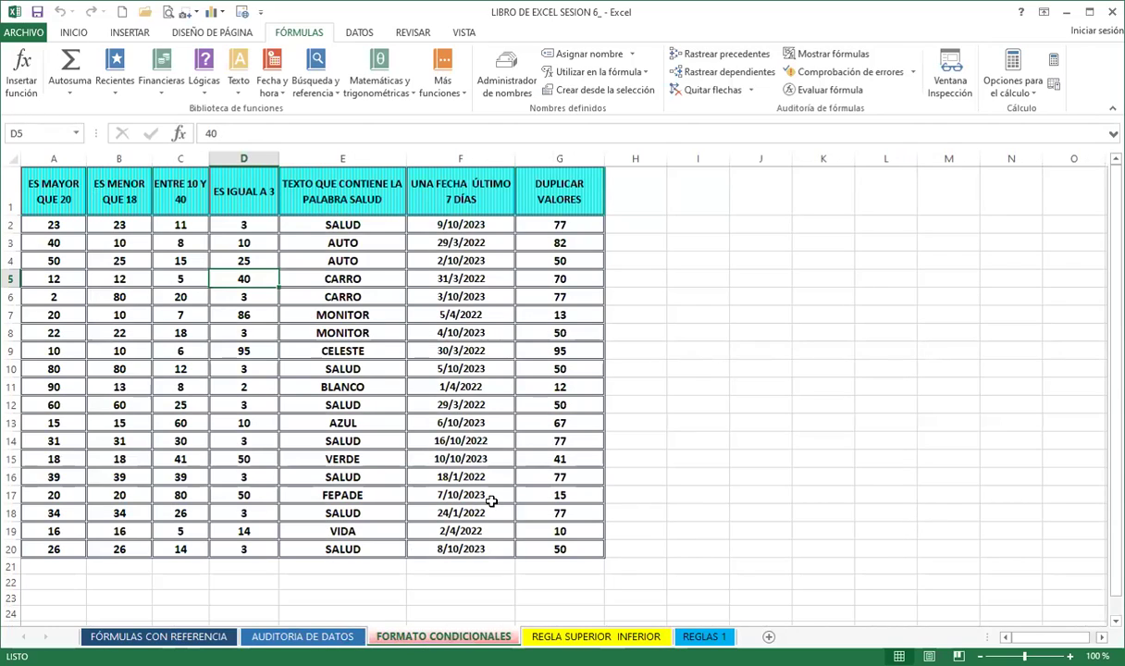
scroll(232, 504, "up", 2)
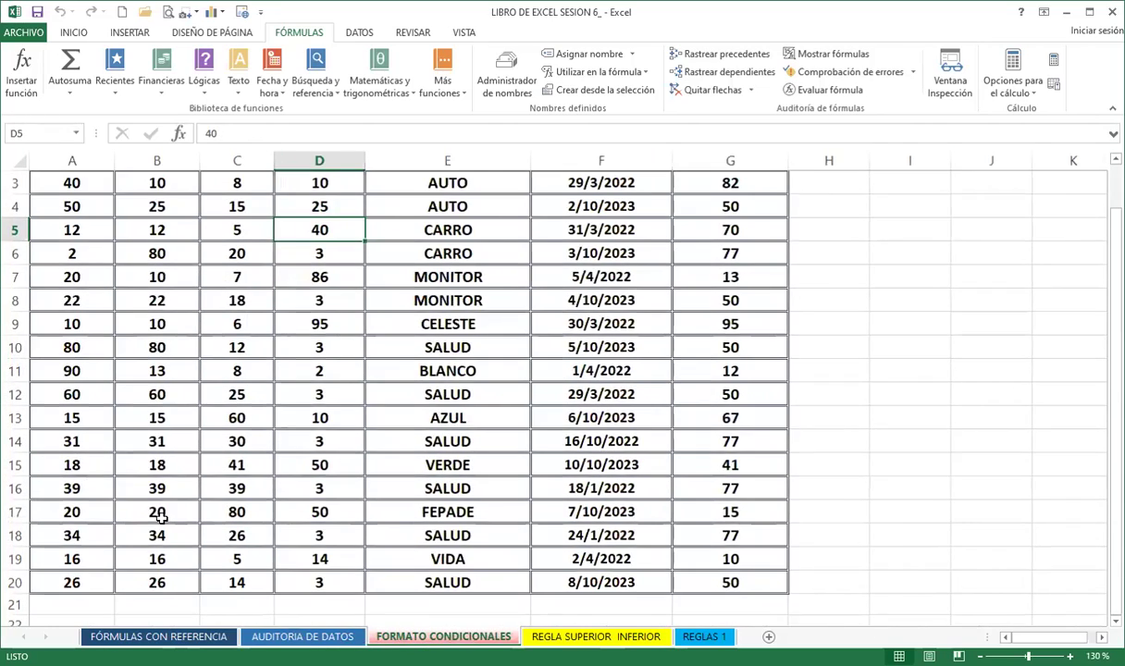
scroll(161, 518, "up", 1)
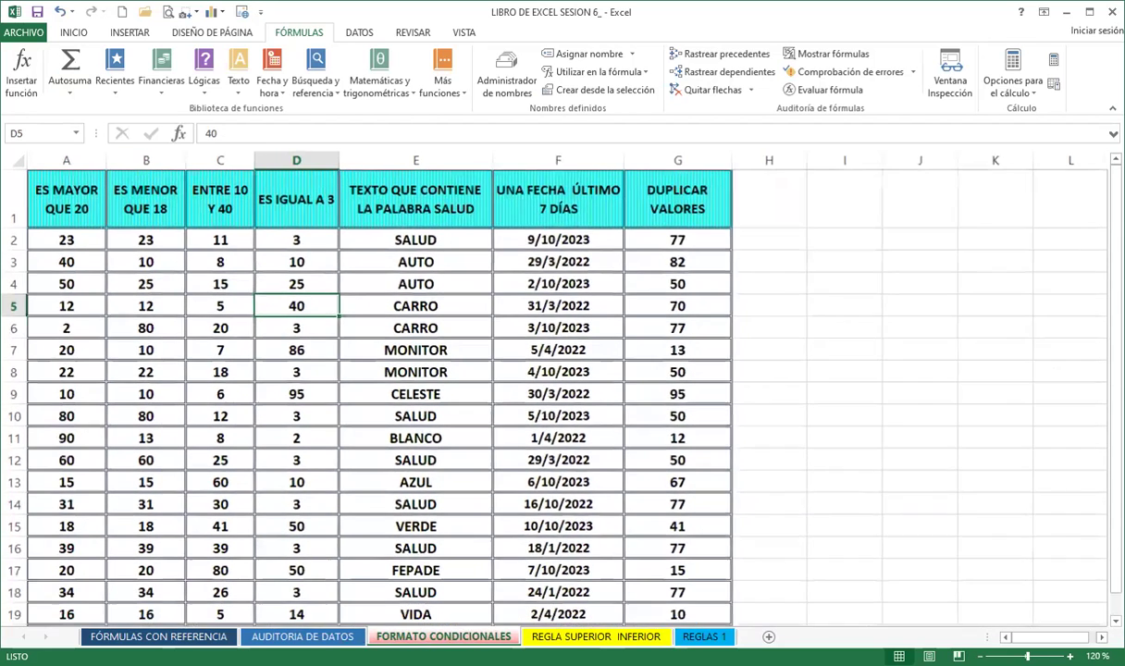
left_click(980, 656)
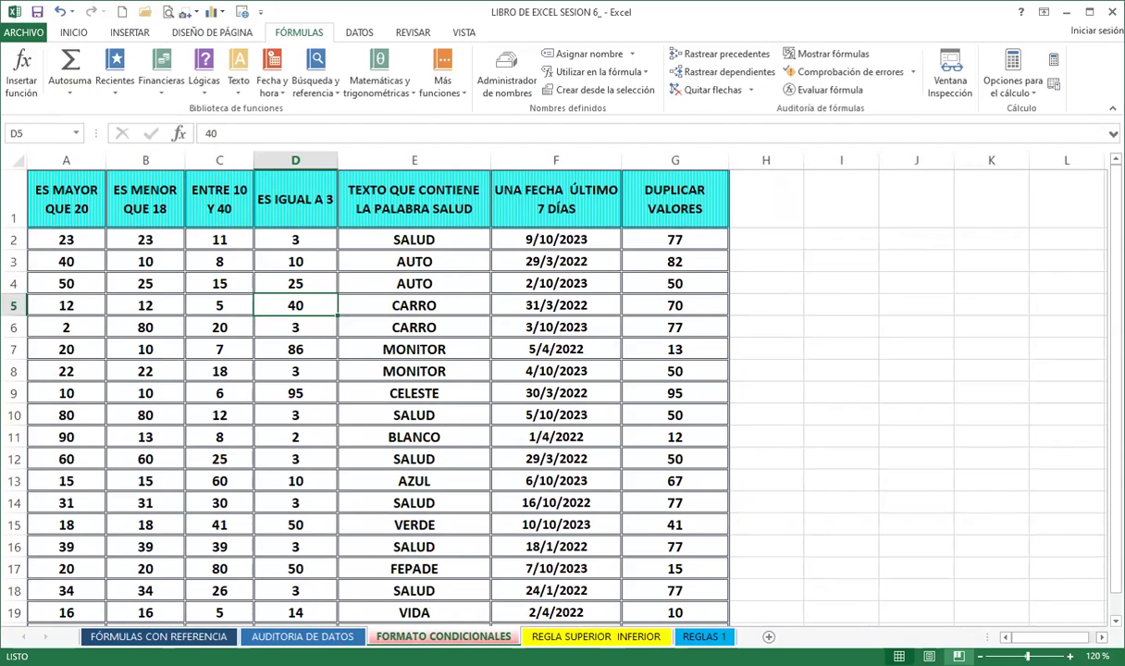
left_click(75, 33)
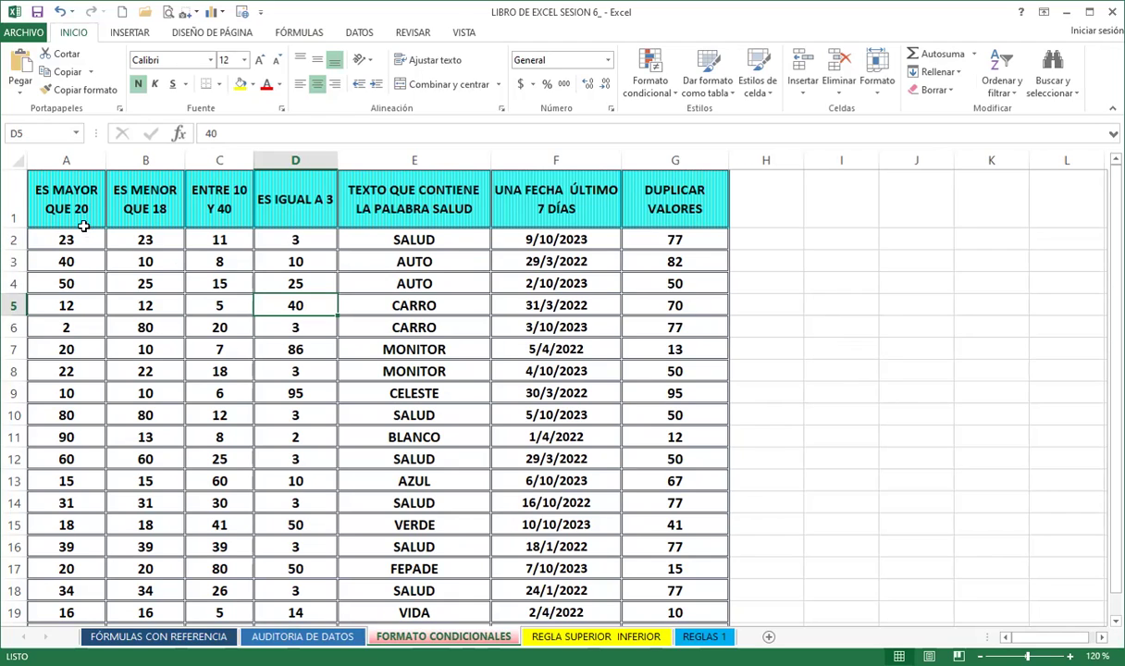
- Select A2:A20 and start an Es mayor que rule with the value 20
left_click(83, 238)
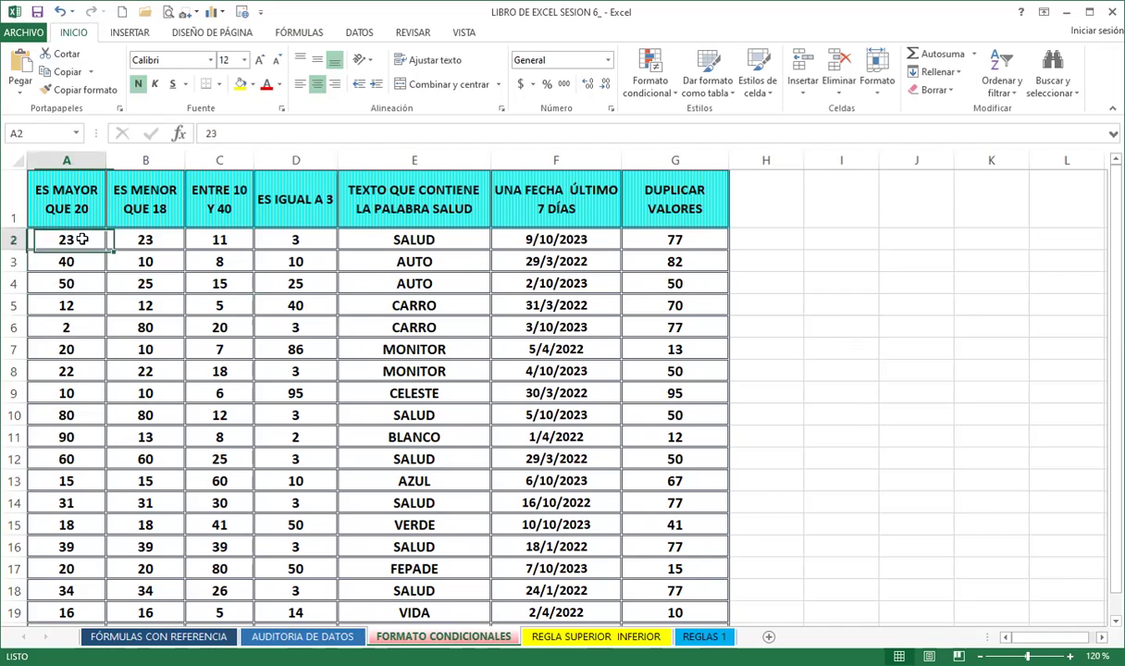
left_click_drag(82, 238, 63, 618)
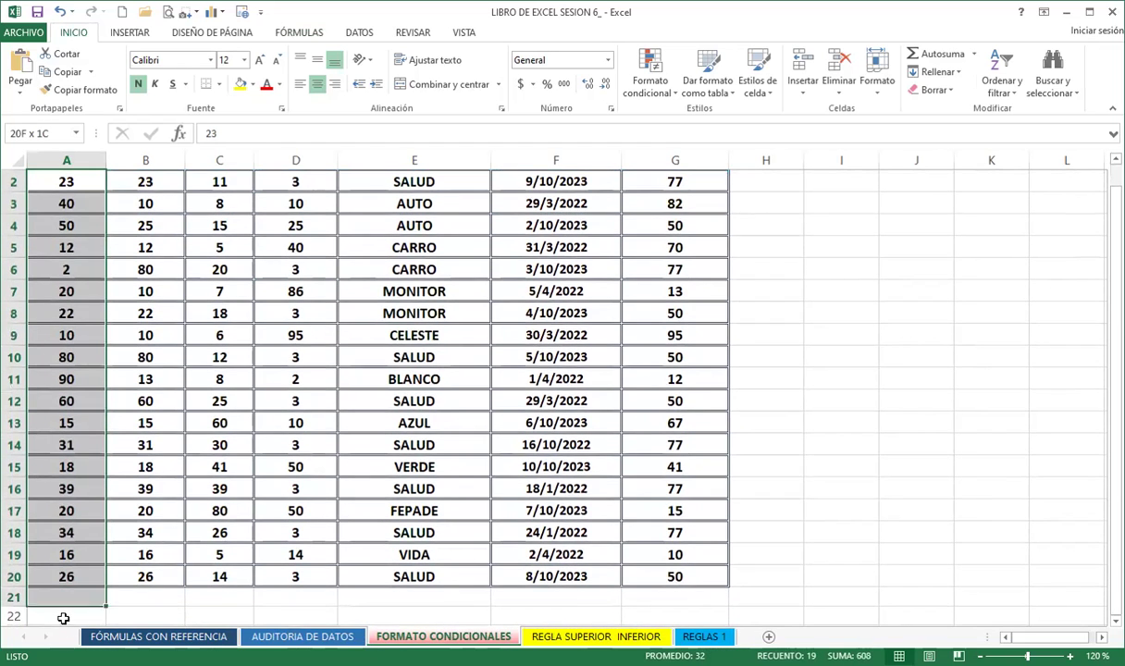
left_click_drag(63, 618, 62, 575)
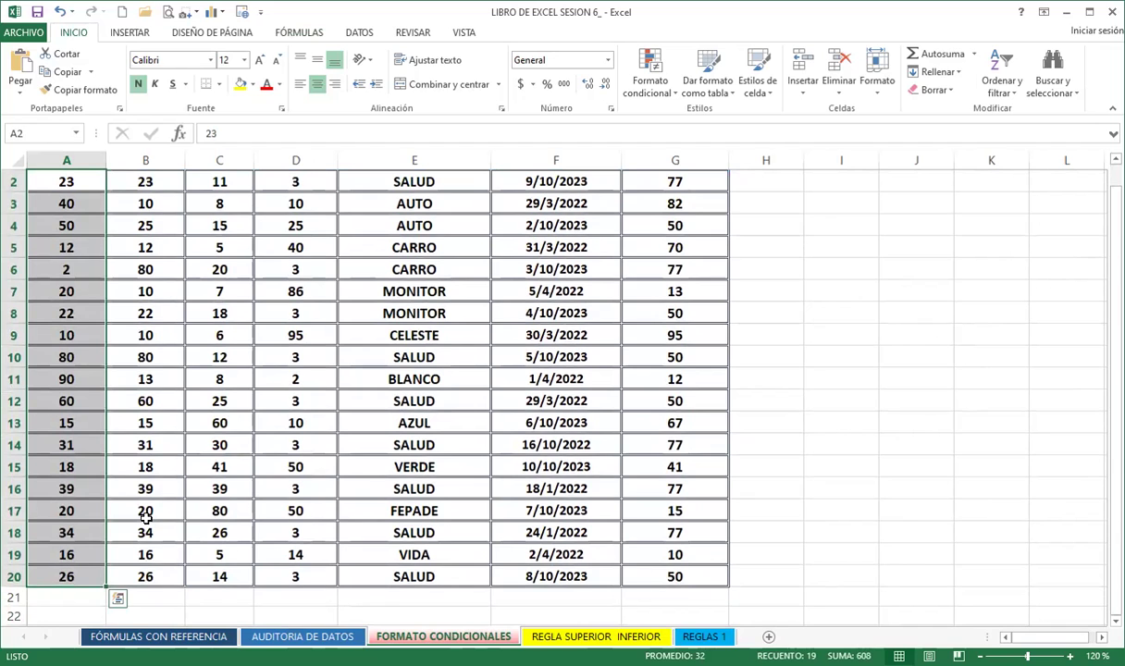
scroll(78, 380, "up", 1)
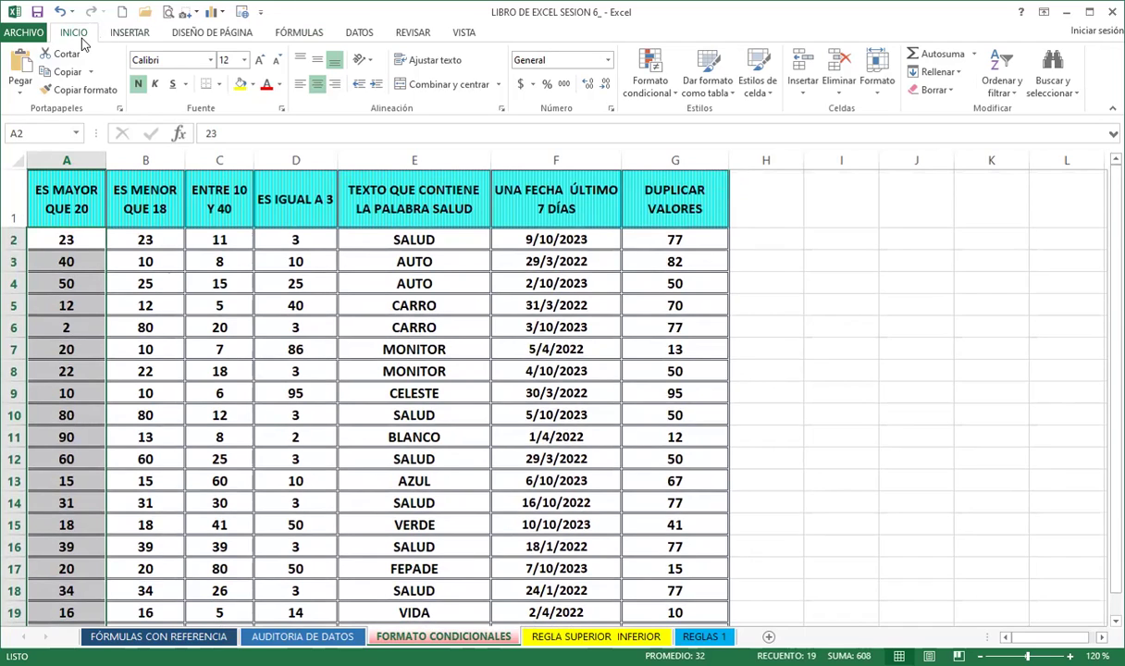
left_click(662, 100)
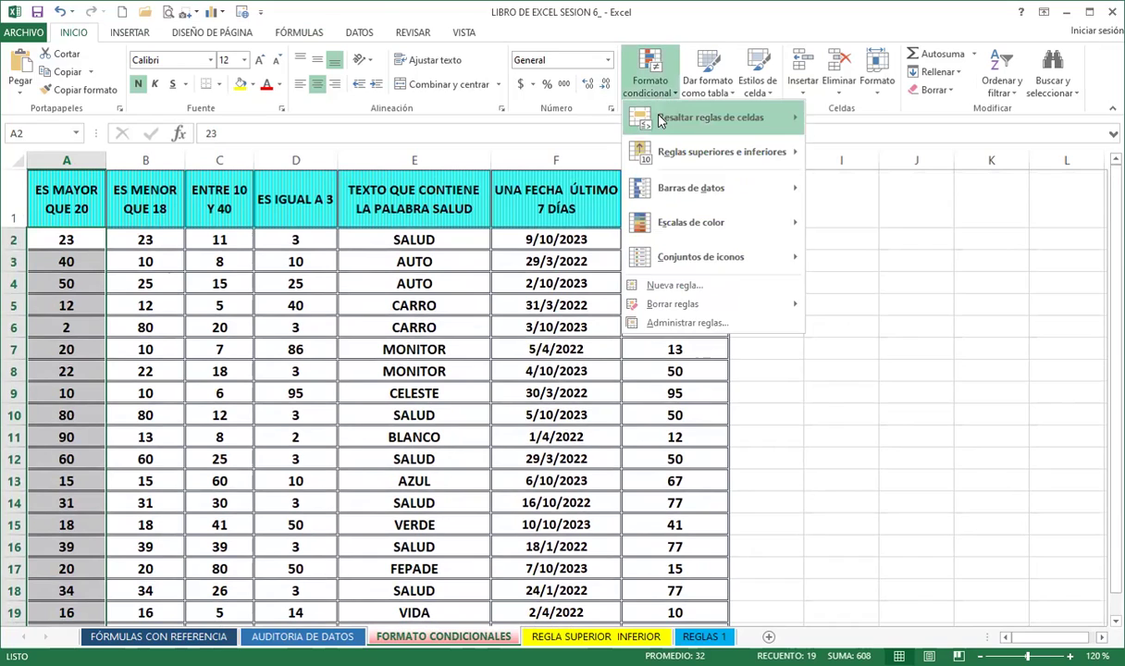
mouse_move(669, 124)
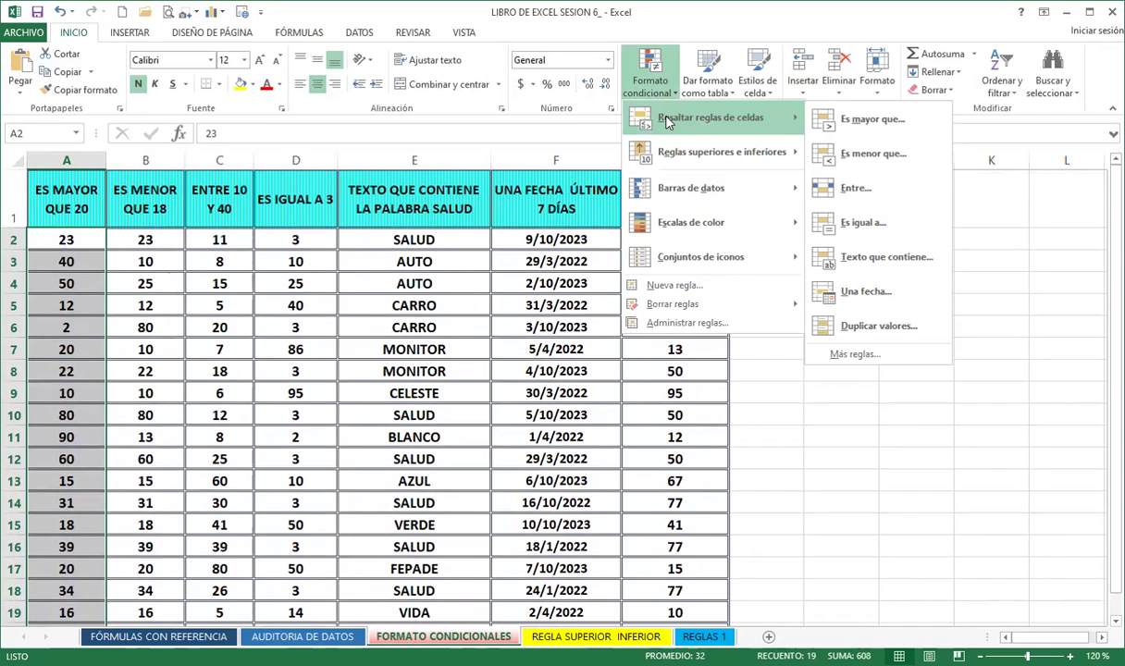
left_click(897, 130)
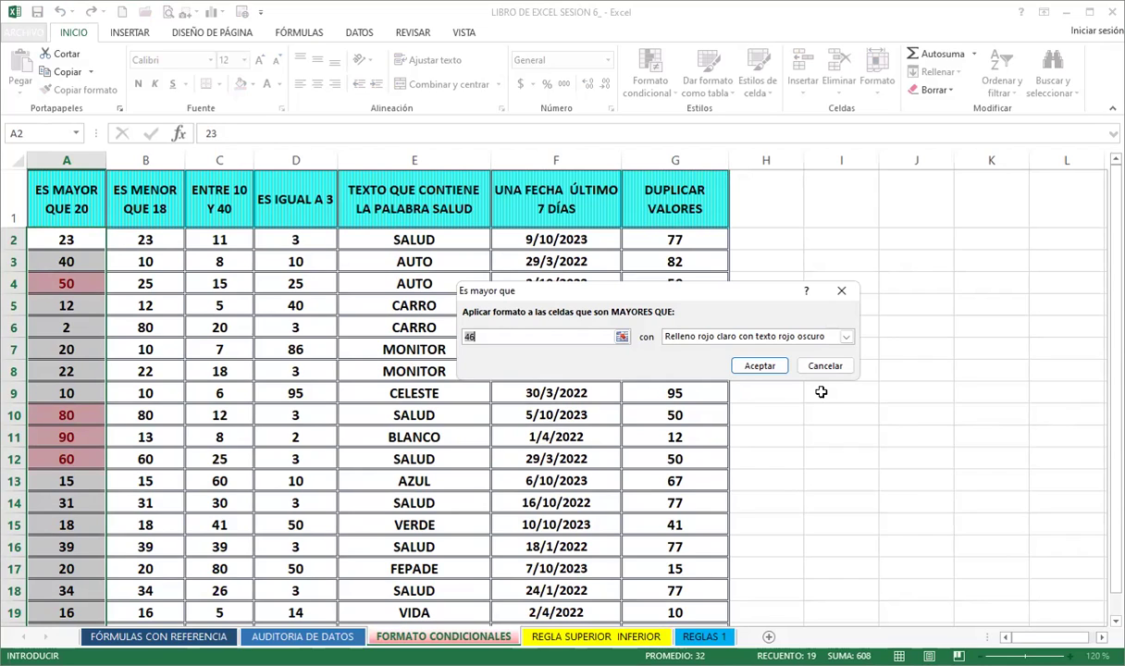
type("20")
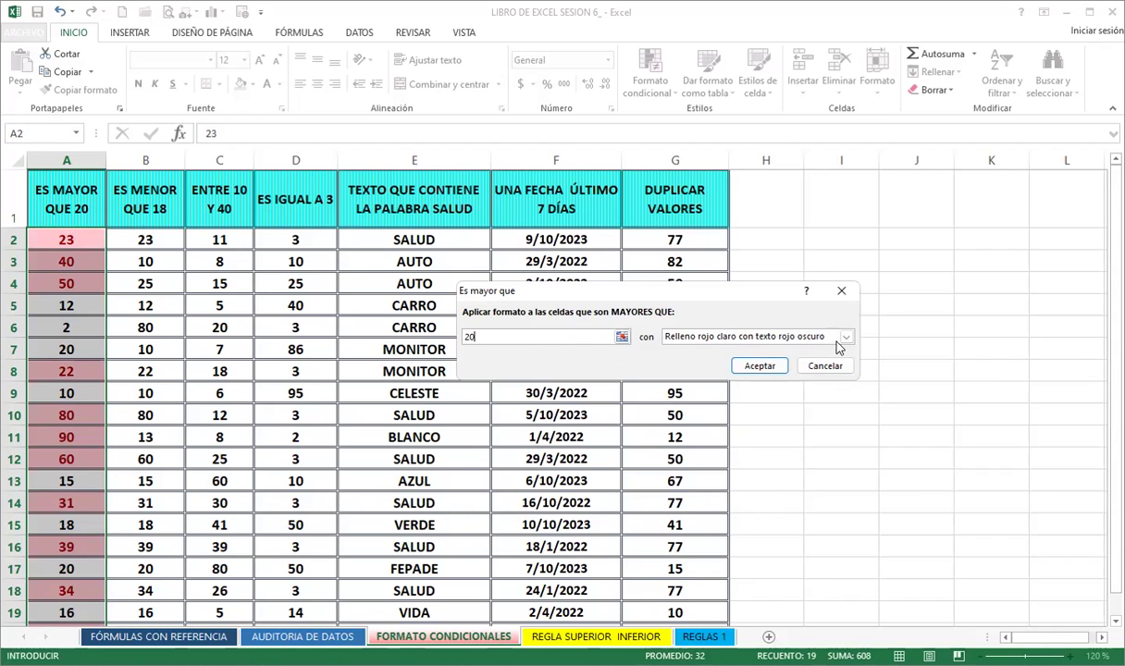
- Give the greater-than-20 rule a custom pink-to-blue two-colour gradient fill
left_click(846, 336)
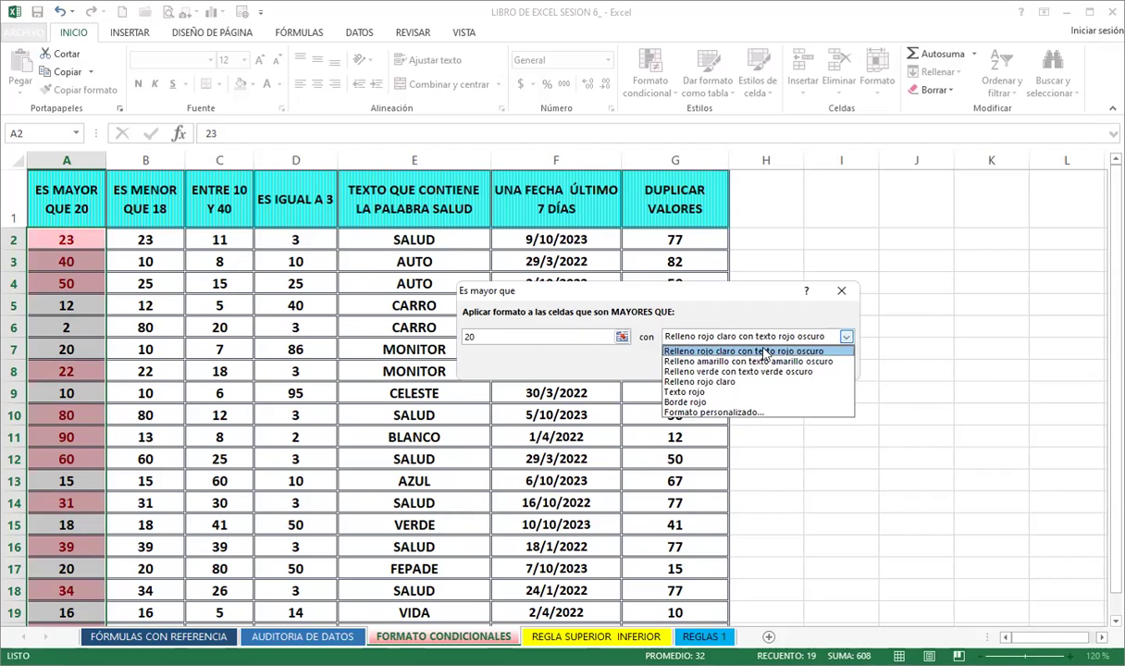
left_click(700, 412)
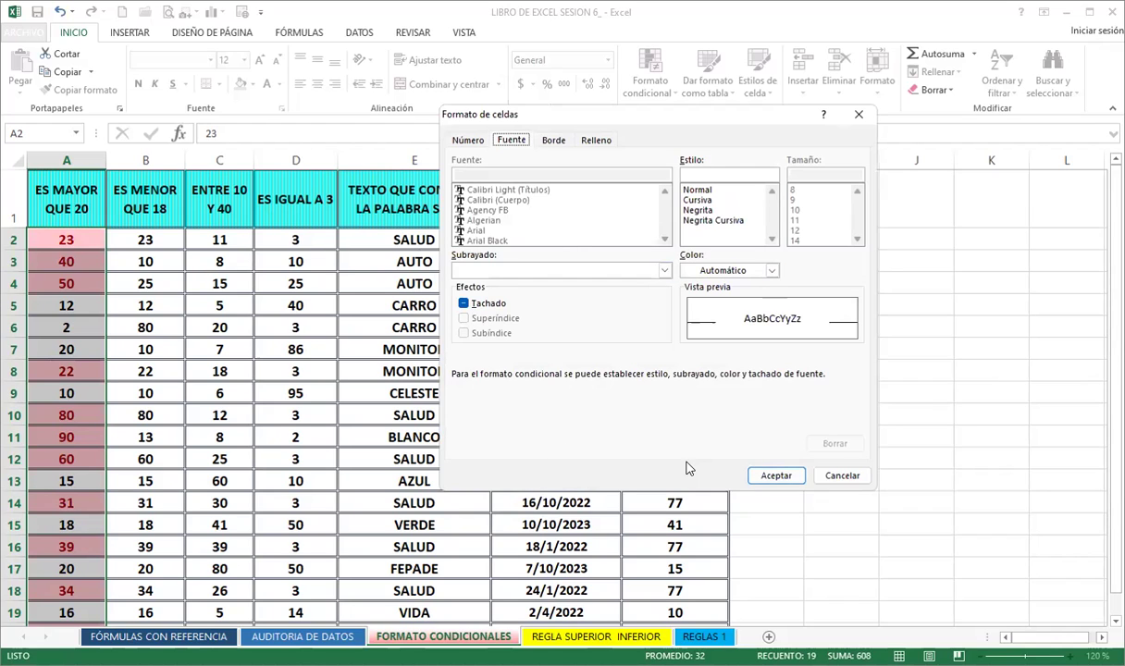
left_click(554, 140)
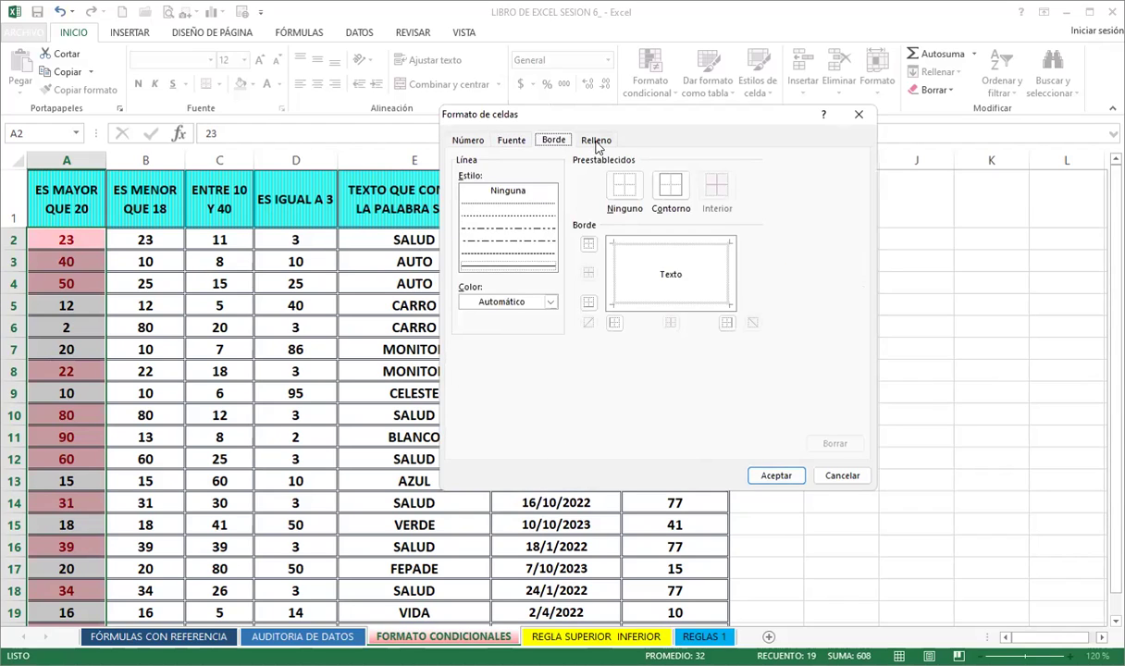
left_click(596, 142)
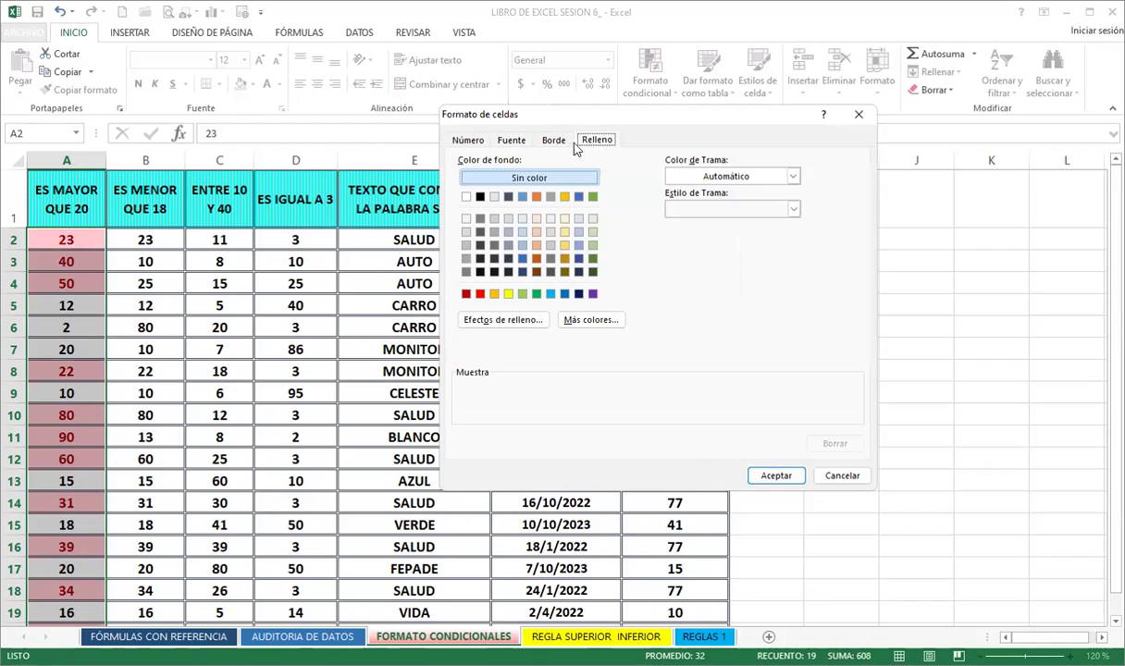
left_click(508, 321)
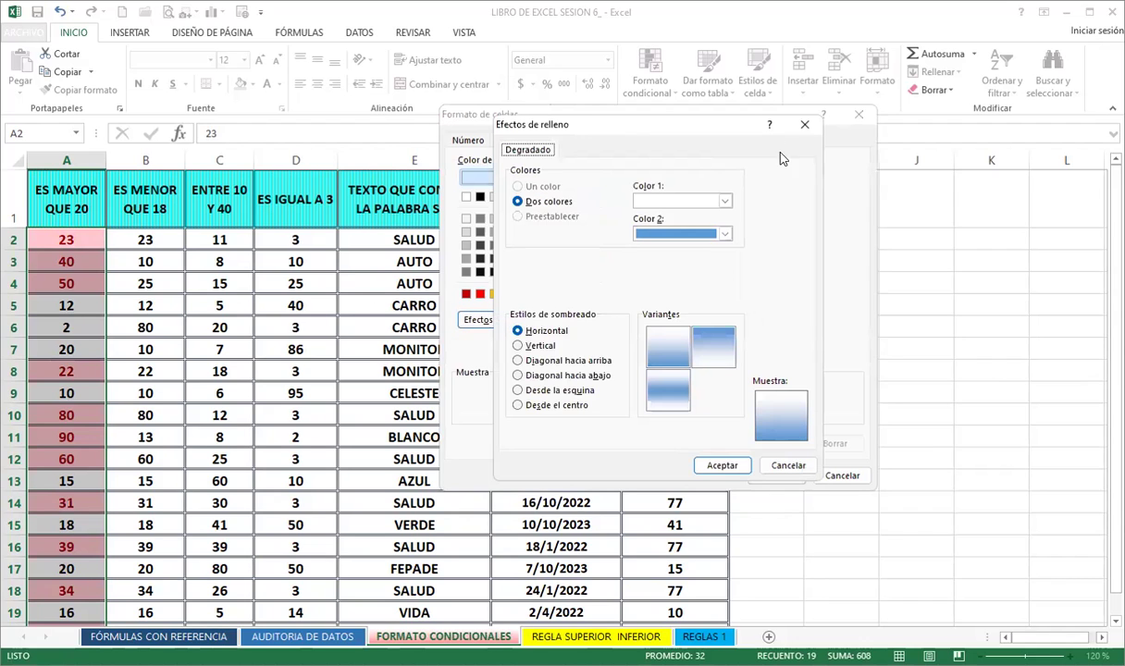
left_click(726, 202)
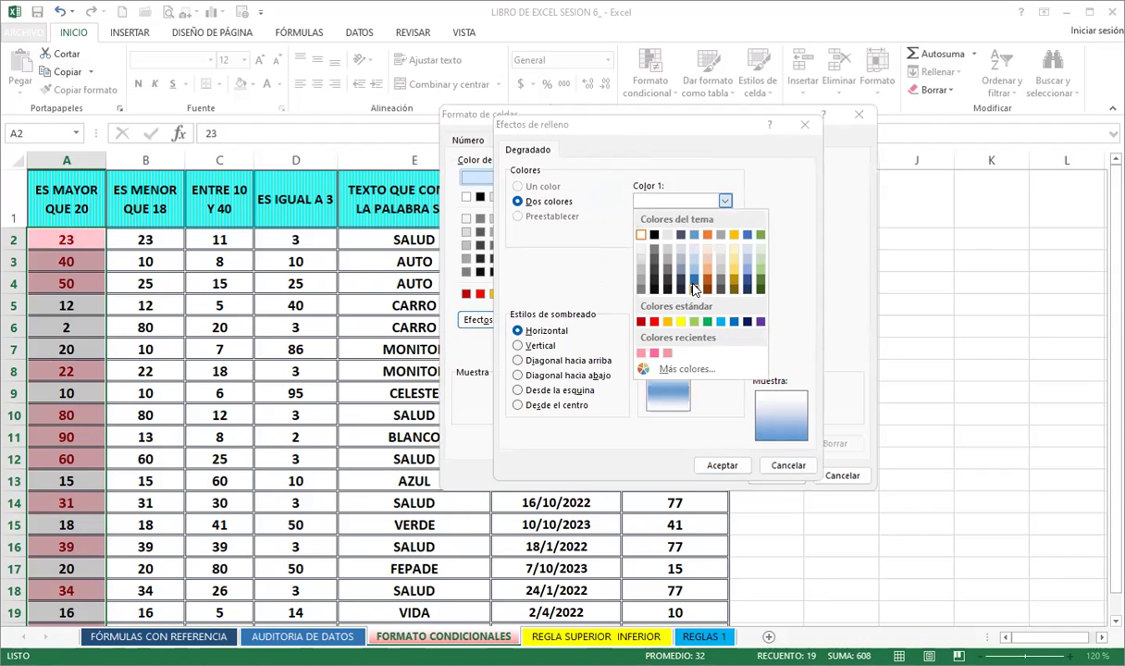
left_click(654, 355)
left_click(709, 338)
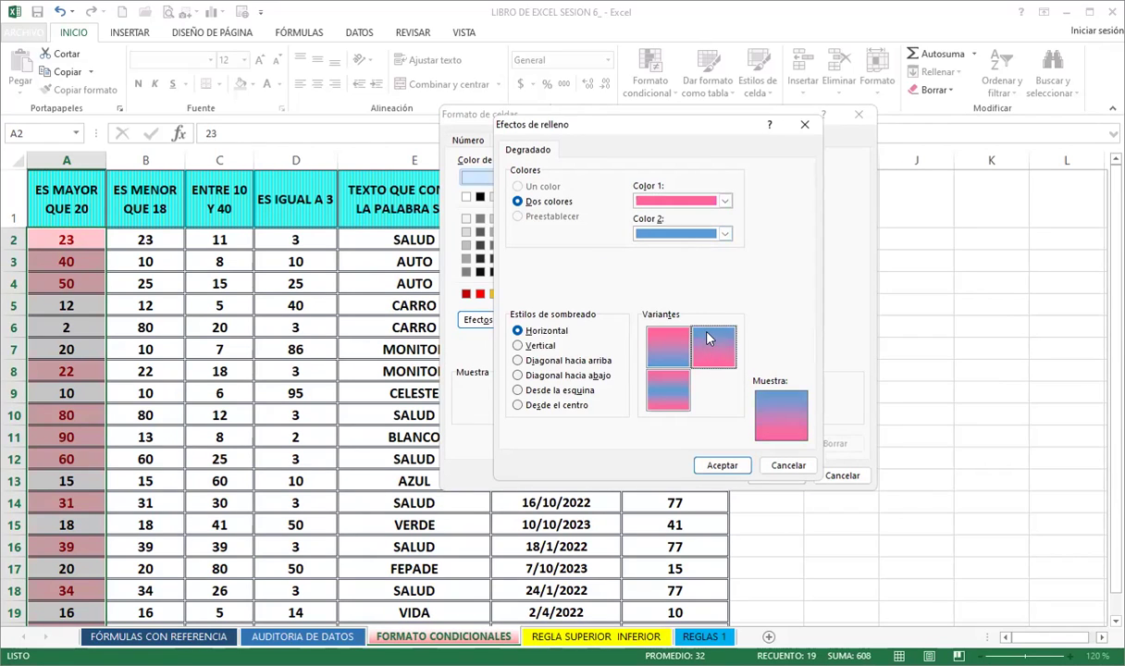
left_click(721, 469)
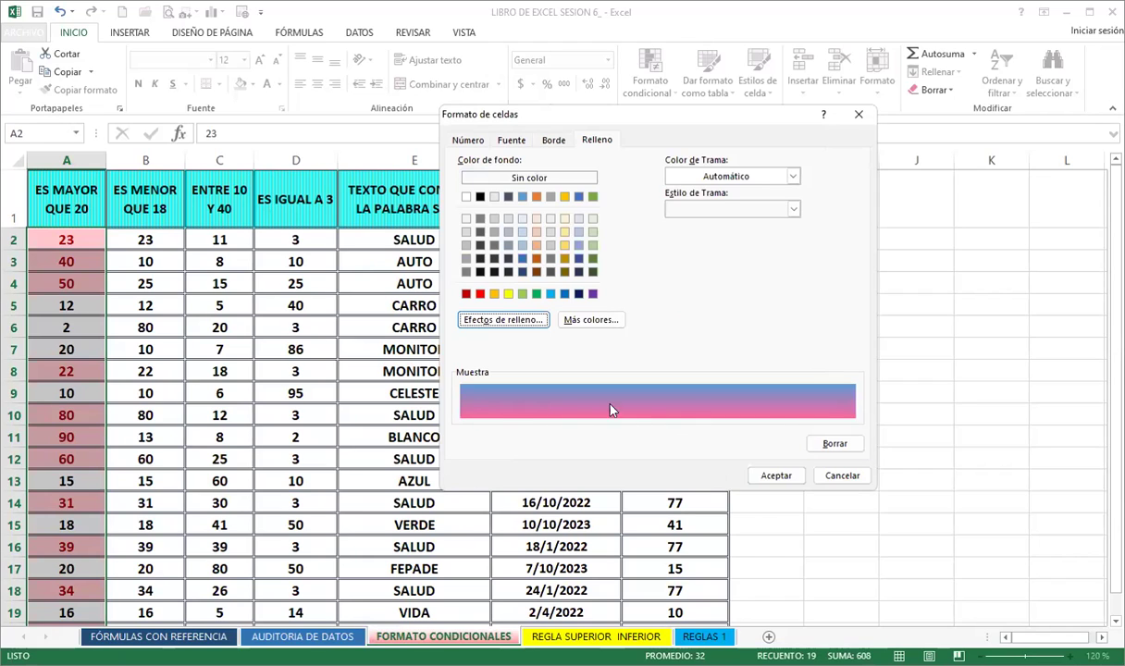
left_click(773, 479)
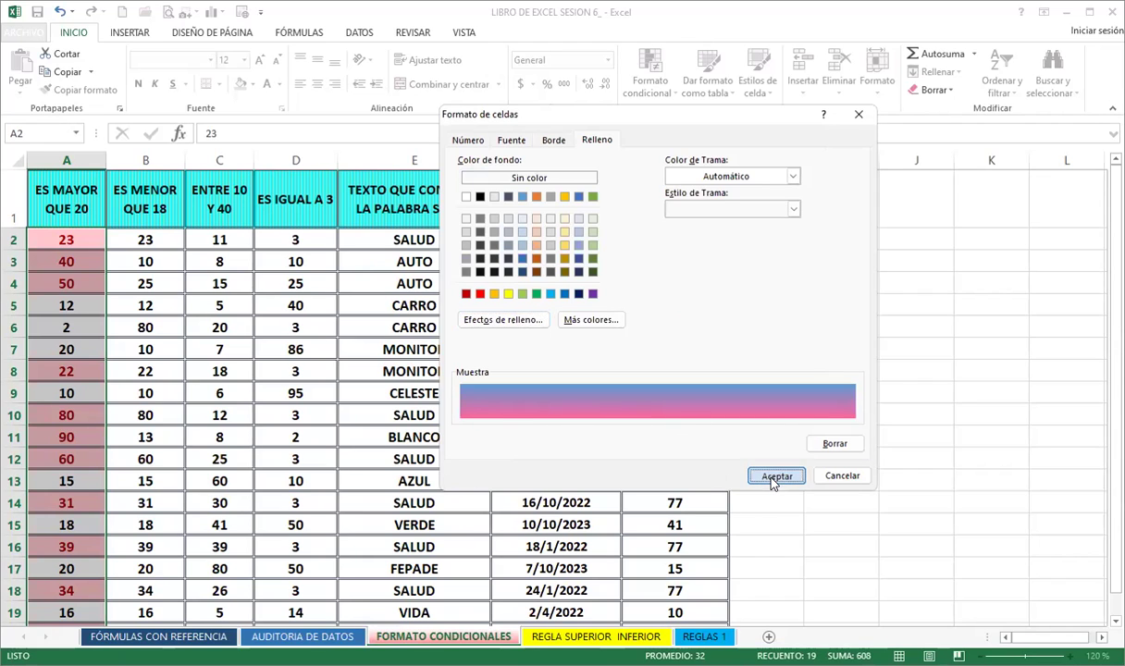
left_click(774, 478)
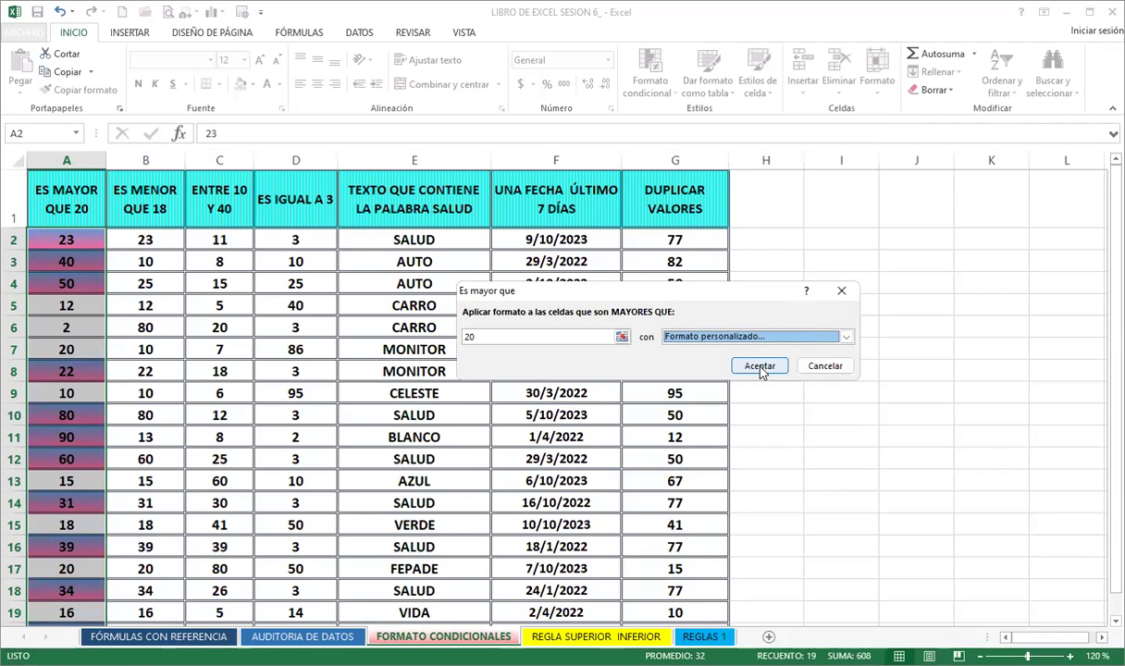
- Accept the greater-than-20 gradient rule, then change A3 to 10 and A6 to 50
left_click(761, 366)
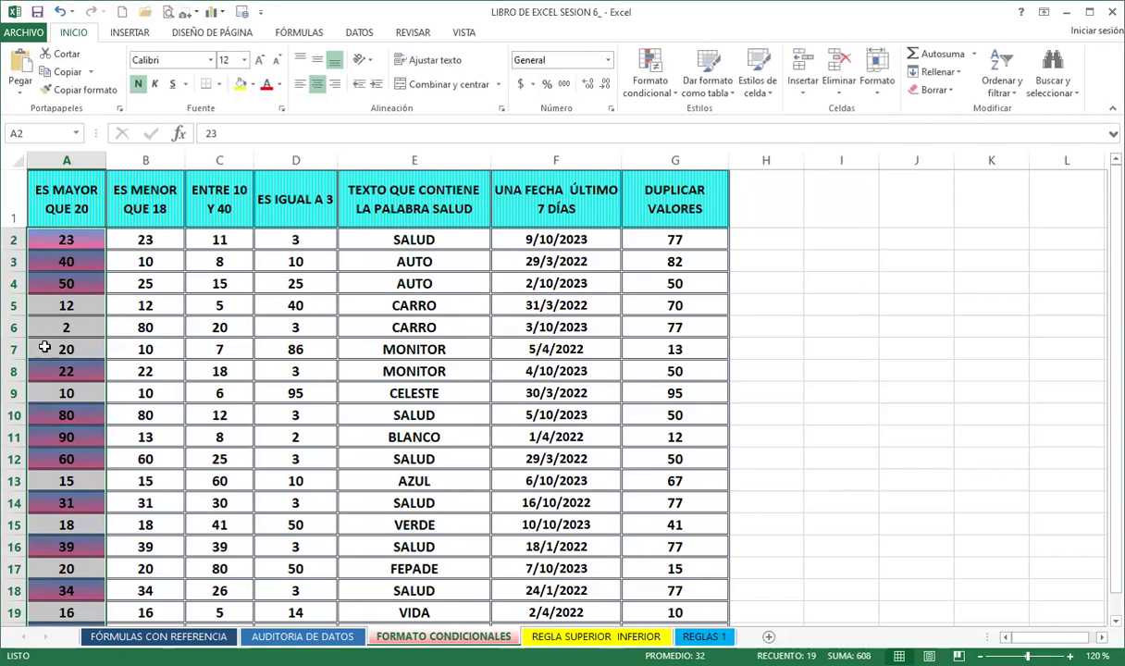
left_click(82, 261)
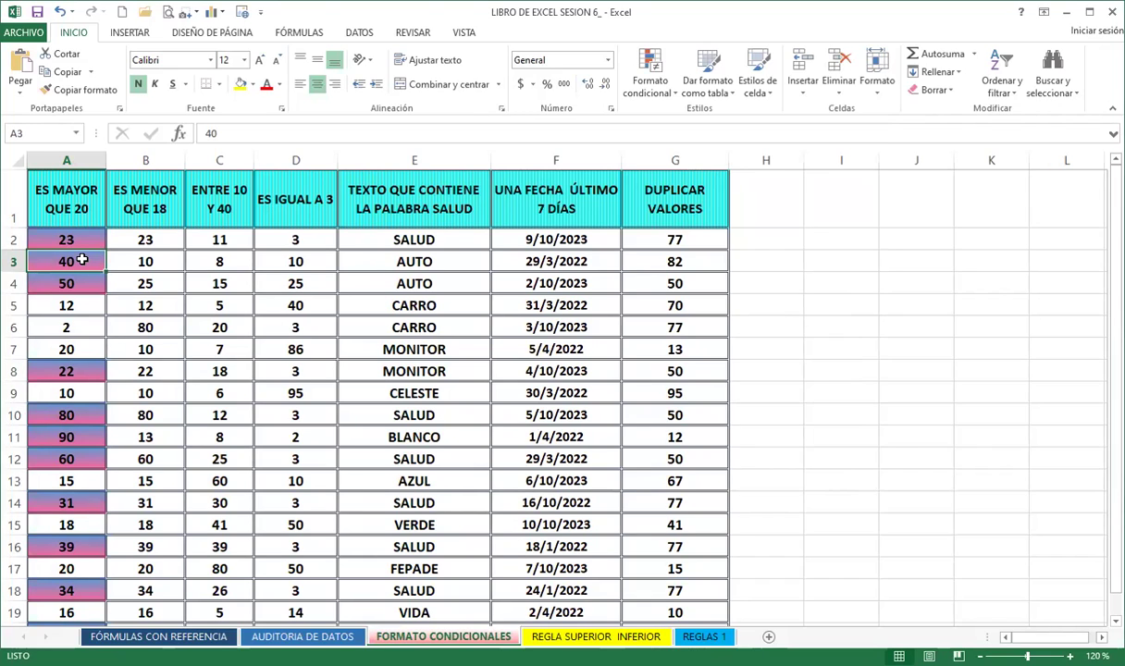
type("10")
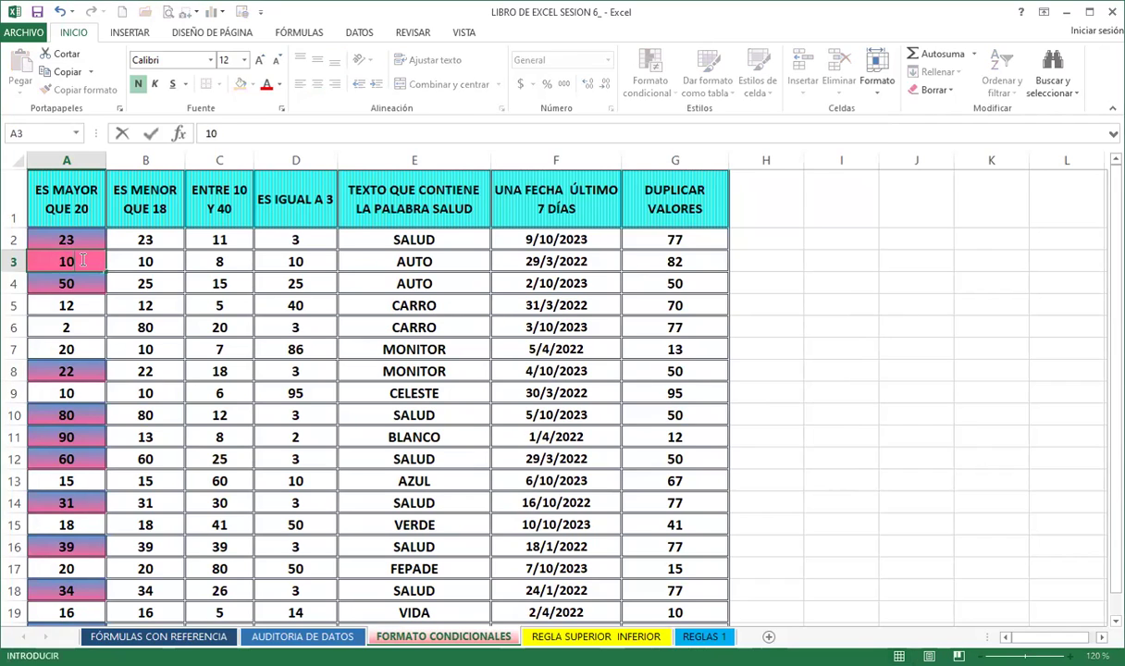
key("Return")
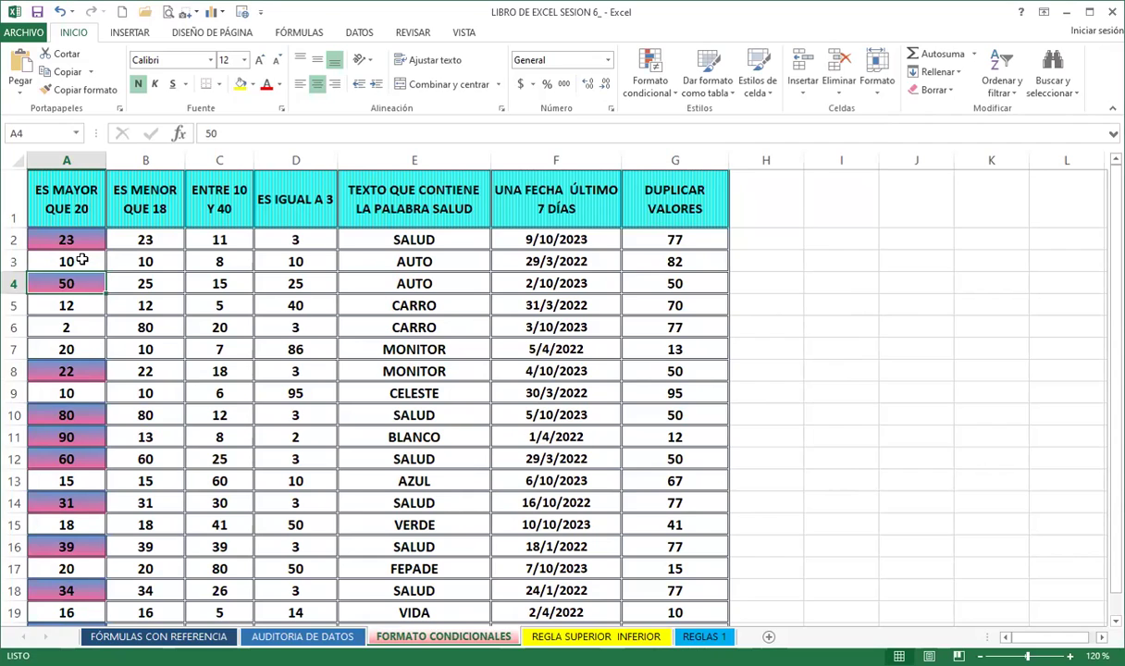
key("Return")
key("Return")
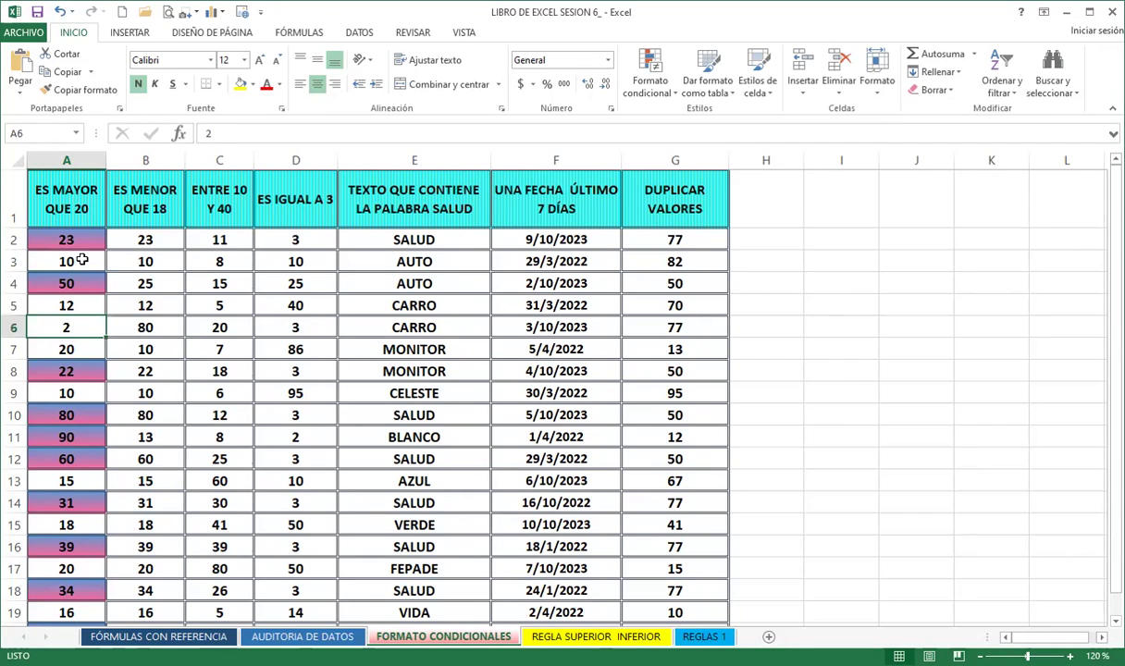
type("50")
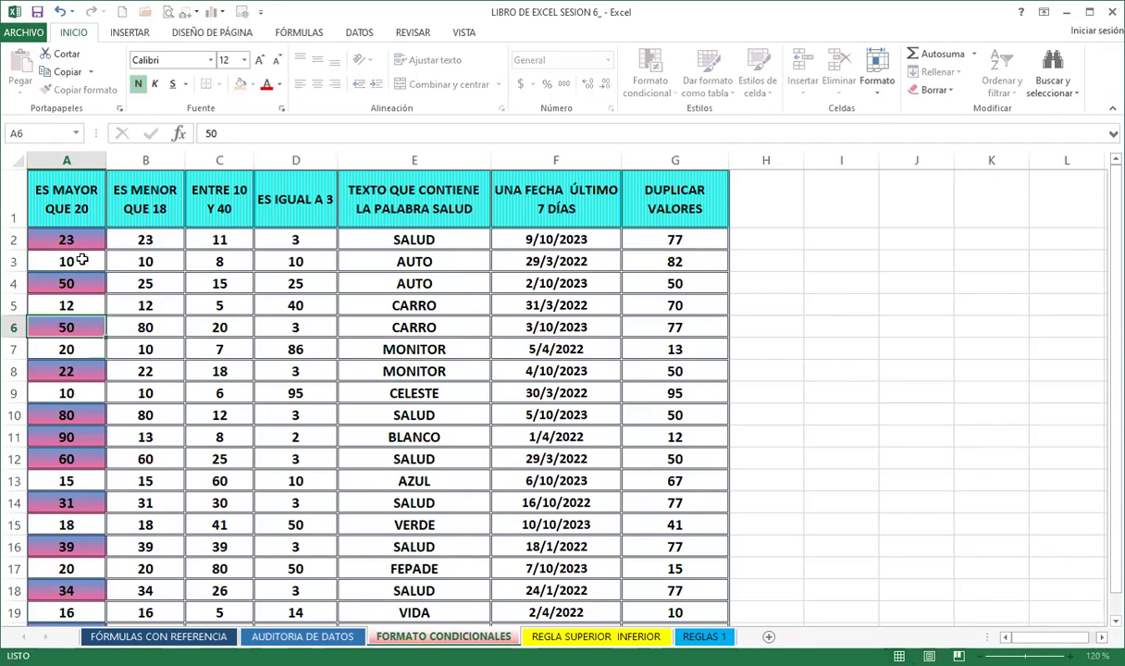
key("Return")
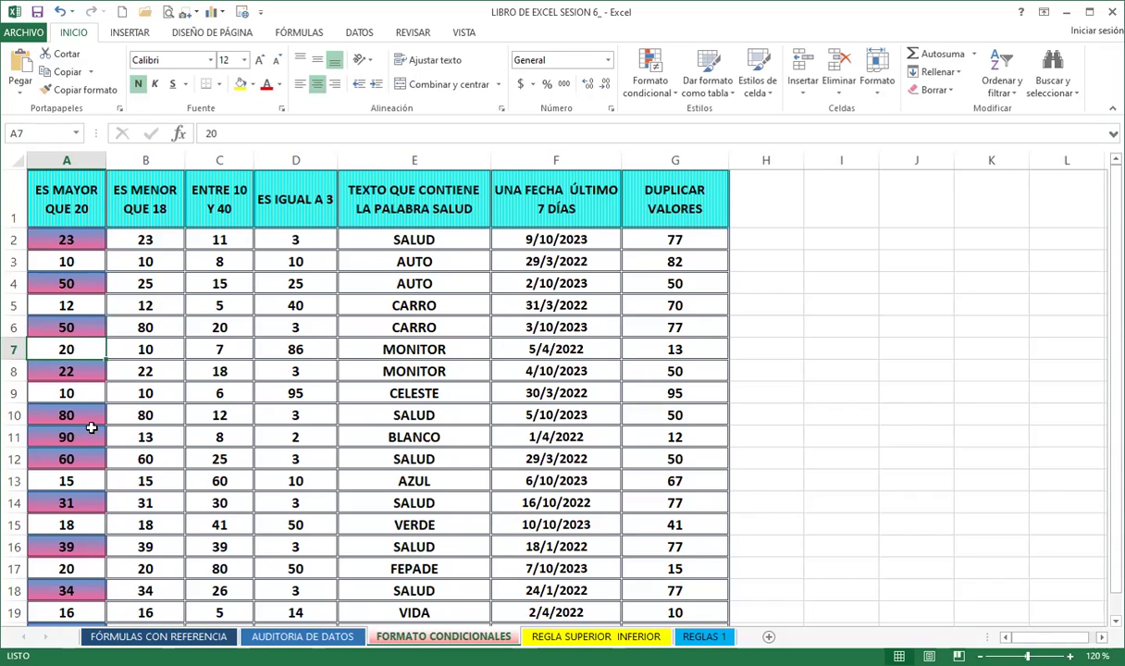
- Change A11 to 5 and A15 to 20
left_click(91, 428)
type("5")
key("Return")
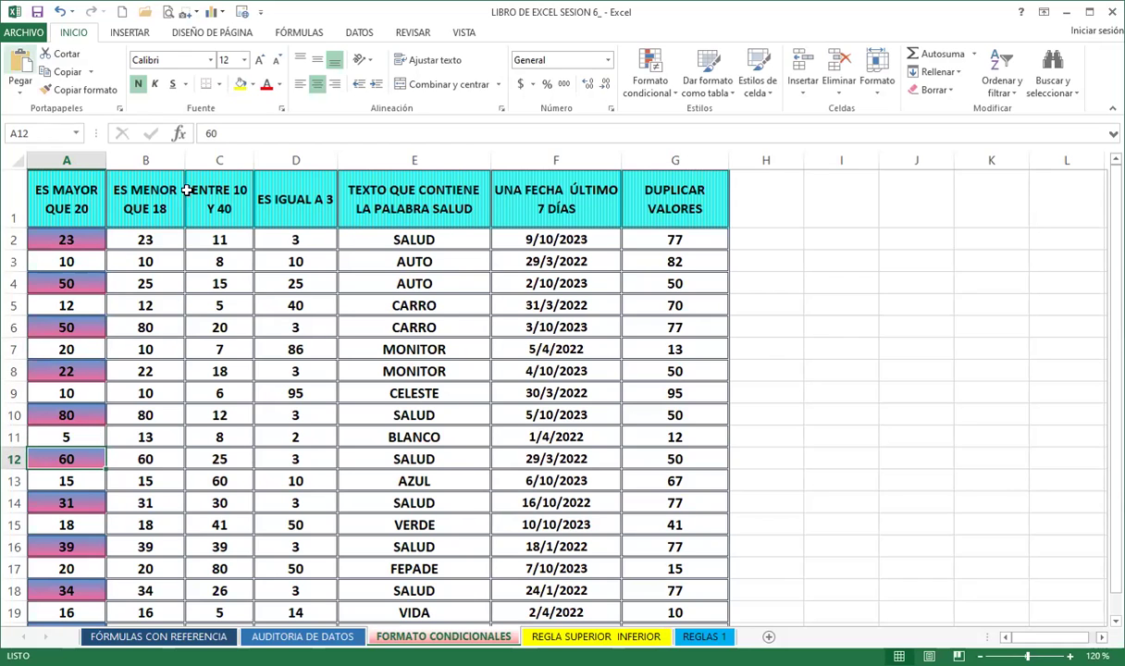
scroll(110, 294, "down", 3)
scroll(61, 324, "up", 3)
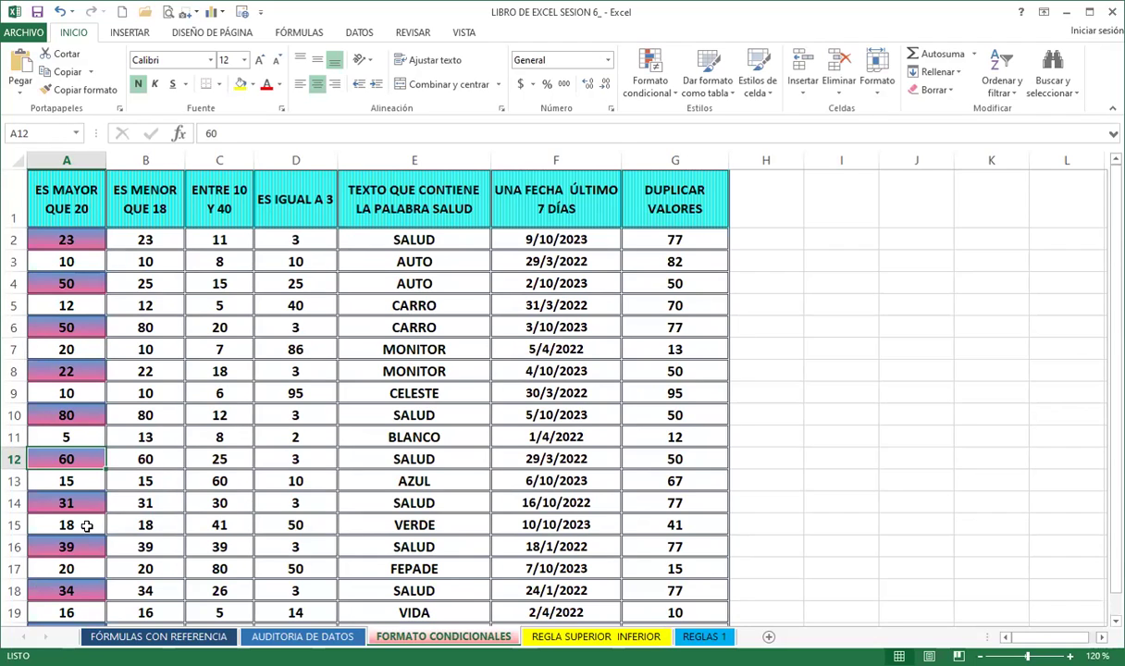
left_click(86, 525)
type("20")
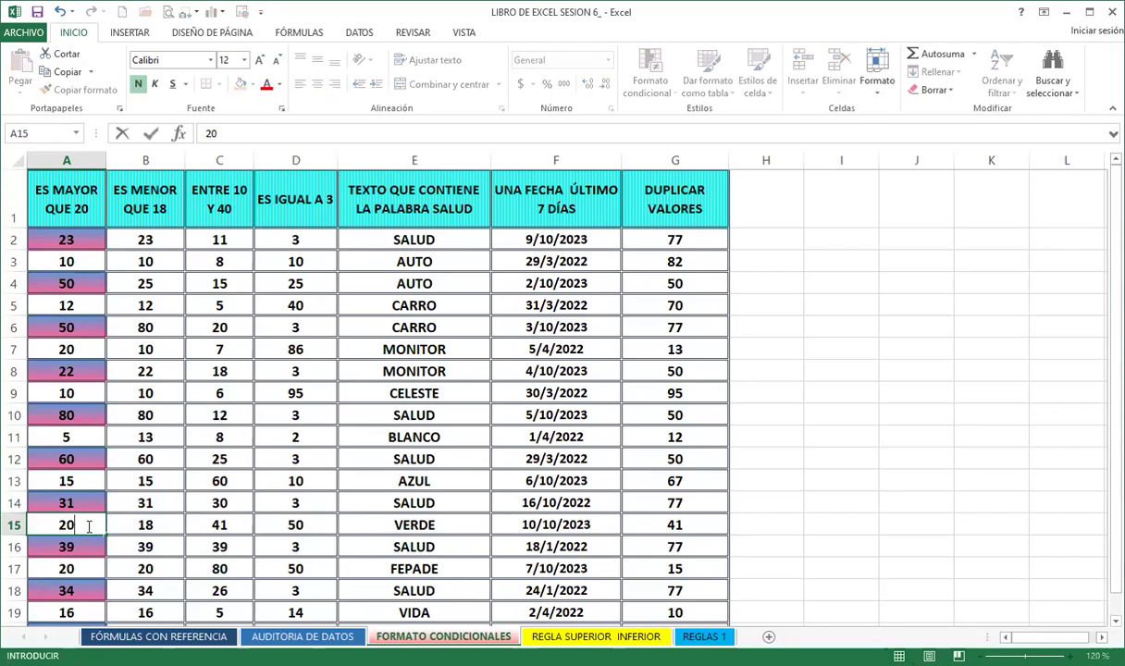
key("Return")
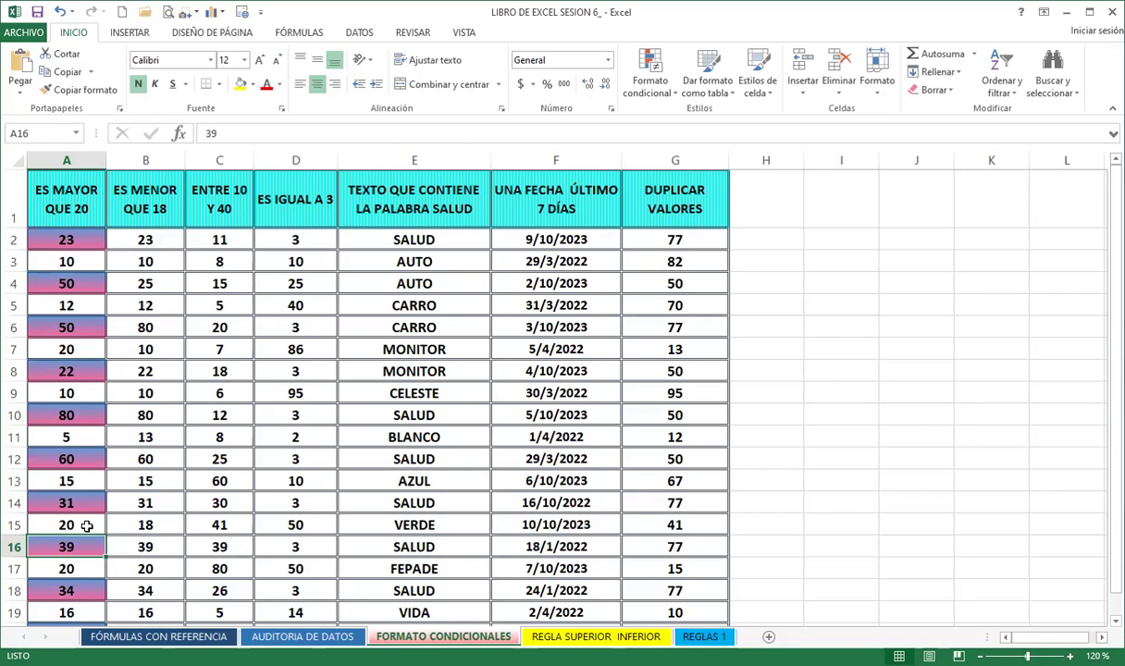
- Select B2:B20 and add an Es menor que 18 rule with green fill and dark green text
mouse_move(149, 241)
left_mouse_down()
mouse_move(137, 645)
mouse_move(143, 573)
left_mouse_up()
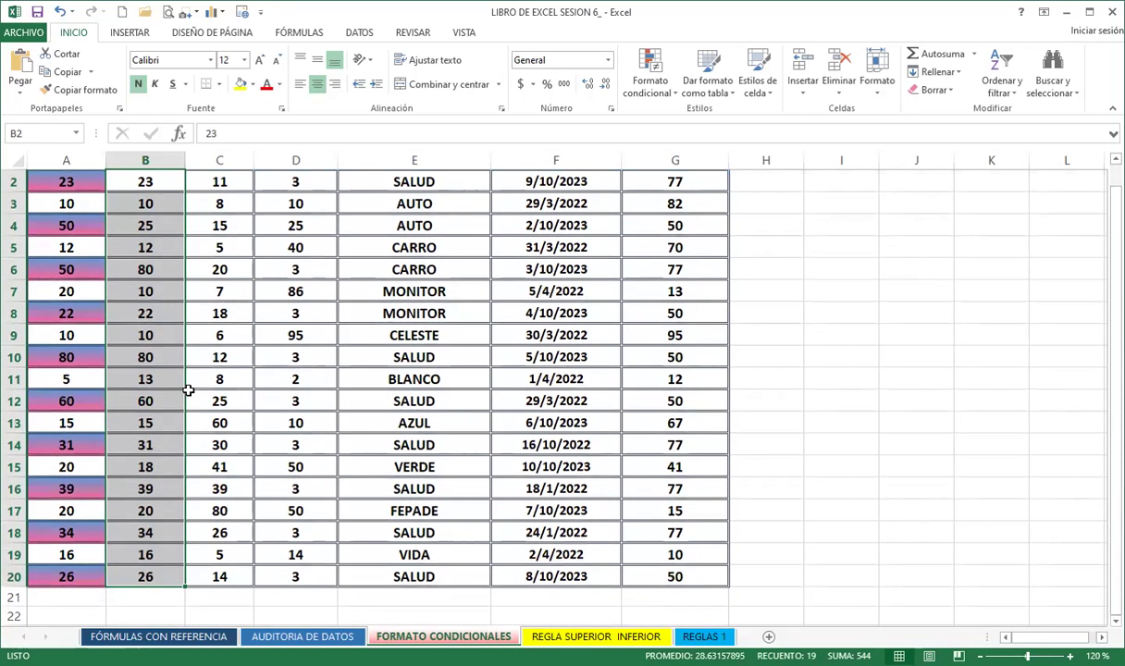
scroll(590, 331, "up", 1)
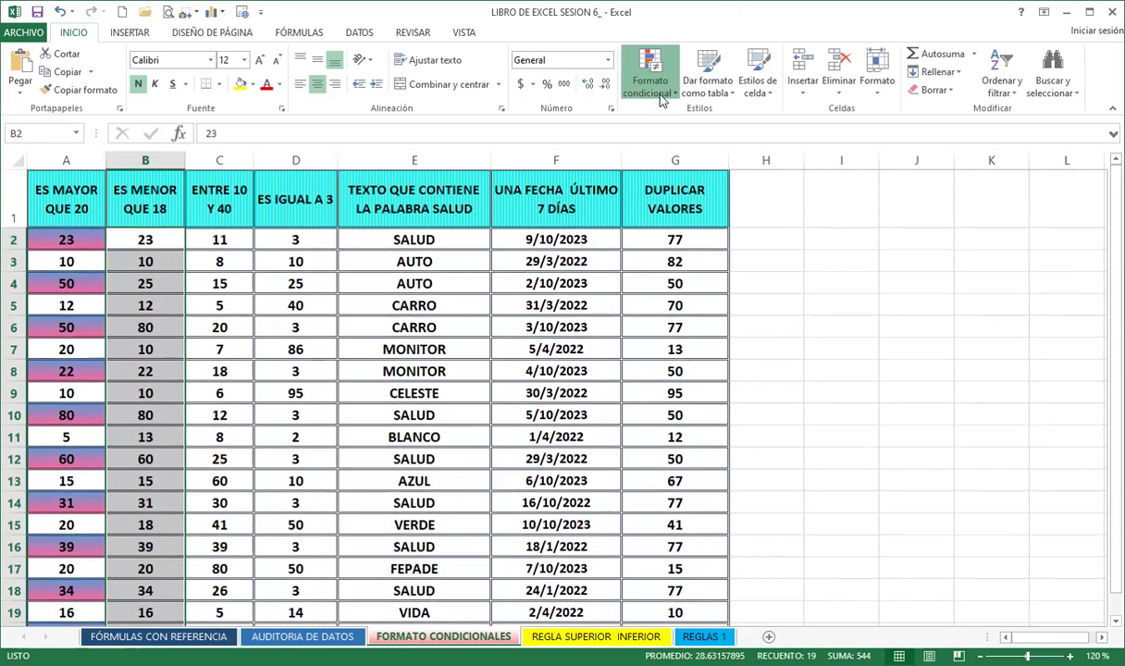
left_click(626, 90)
mouse_move(738, 128)
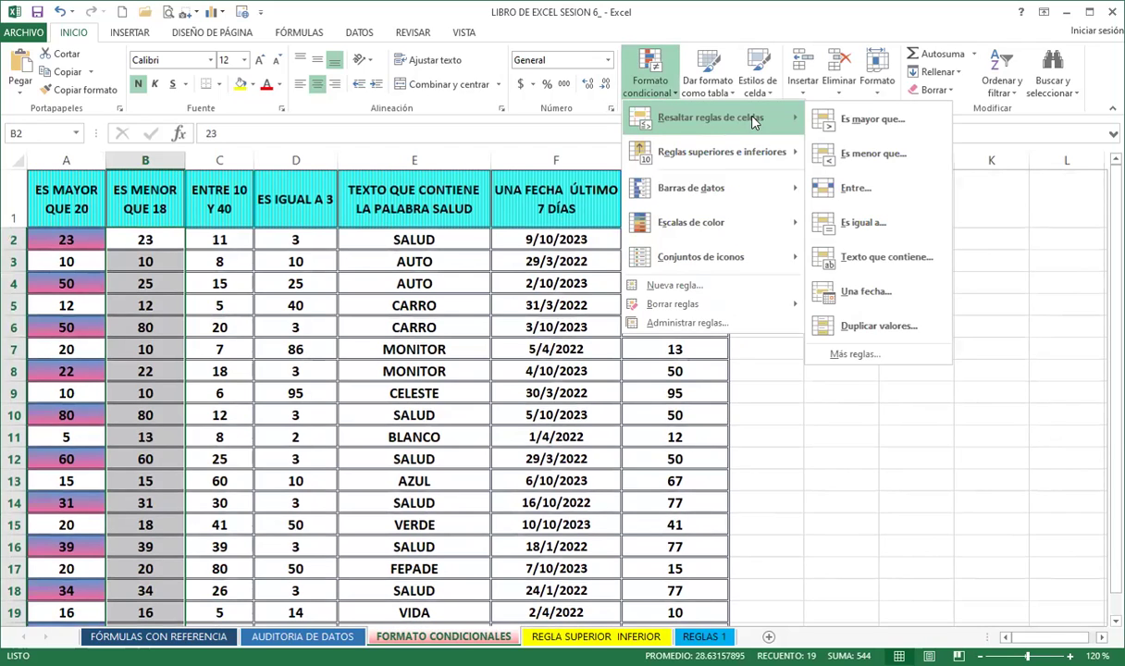
left_click(823, 152)
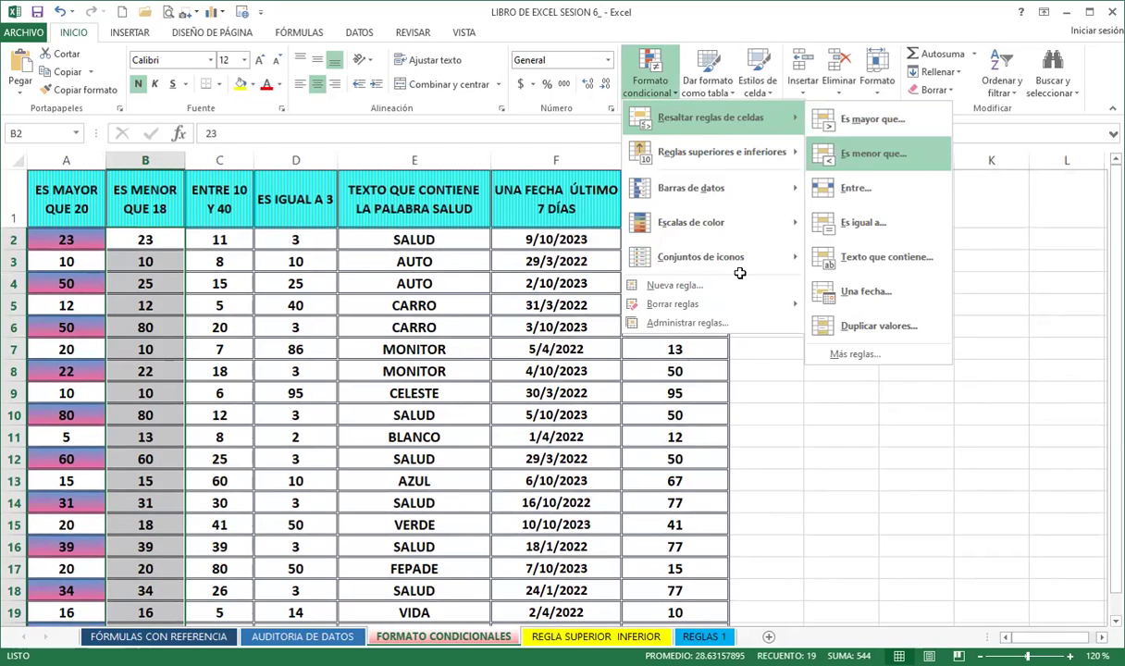
type("18")
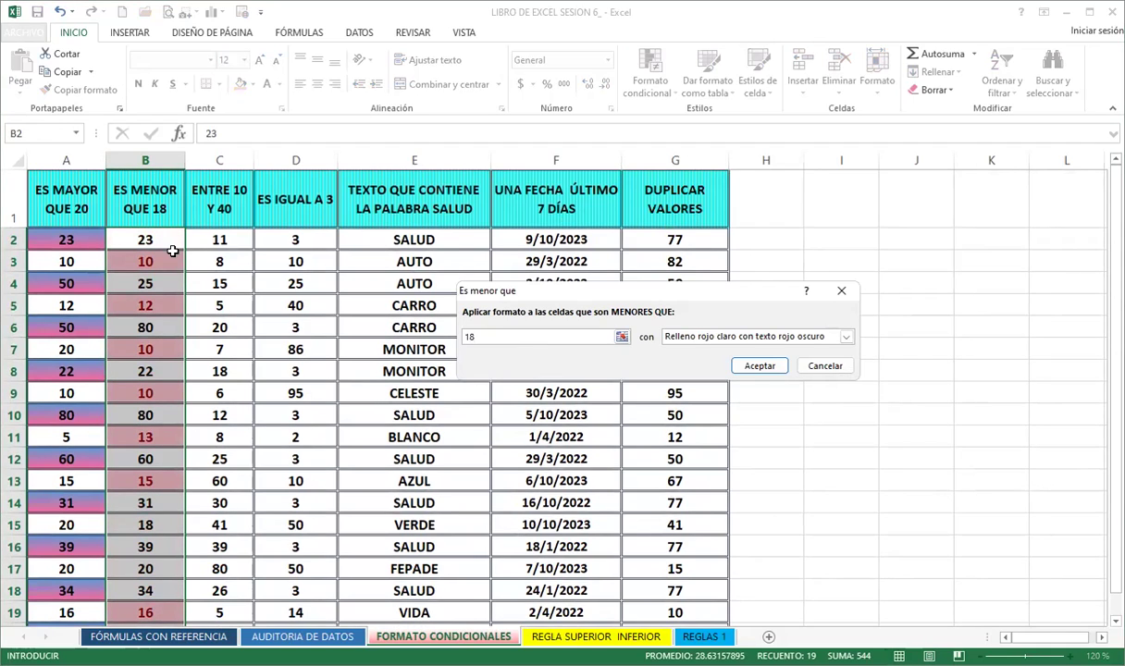
left_click(846, 337)
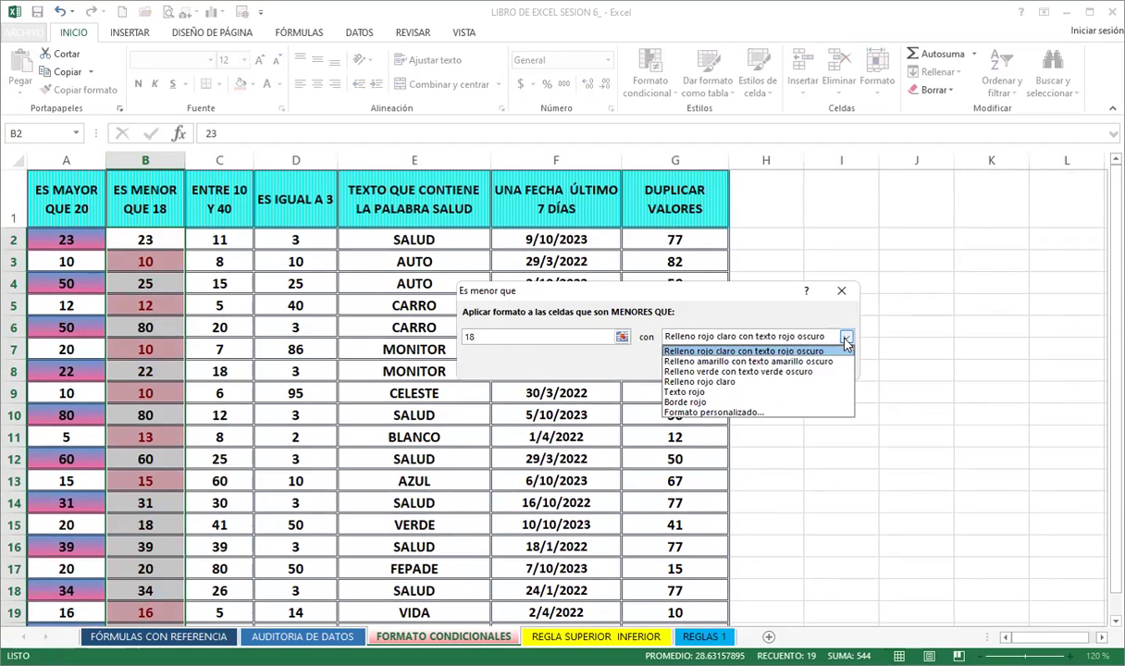
left_click(745, 361)
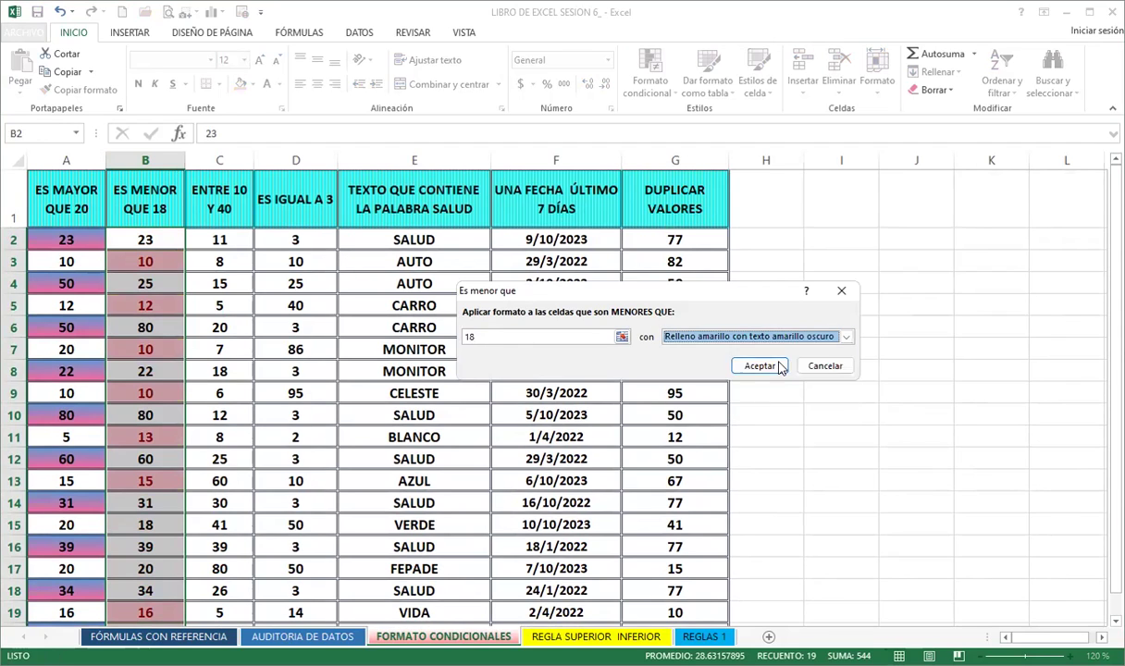
left_click(846, 337)
left_click(777, 370)
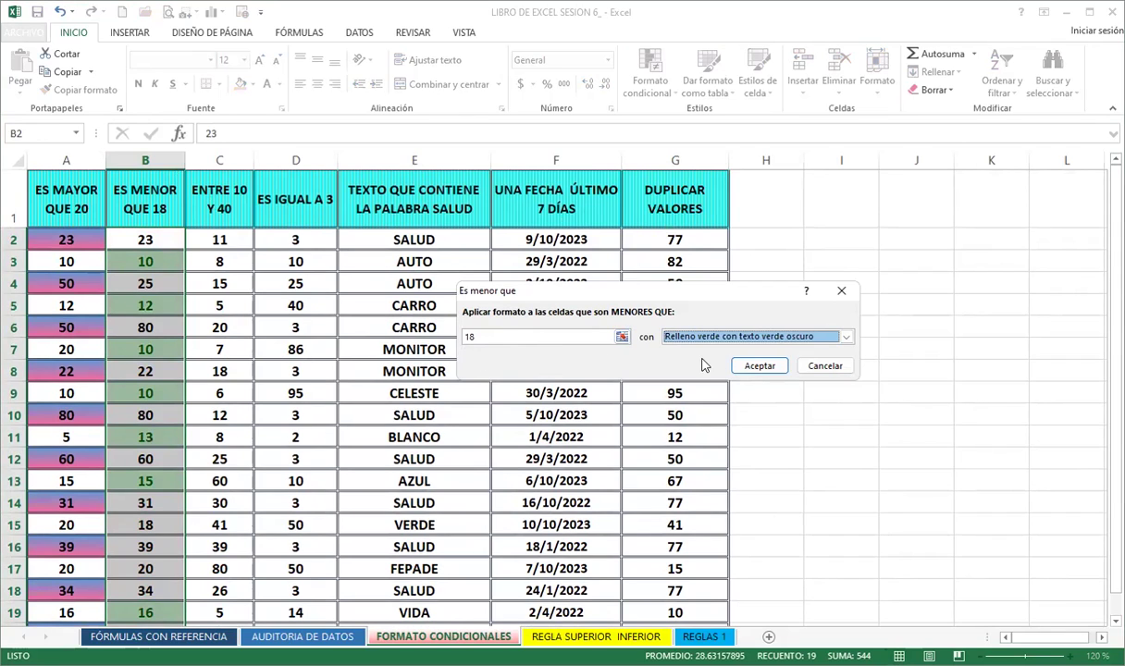
left_click(754, 365)
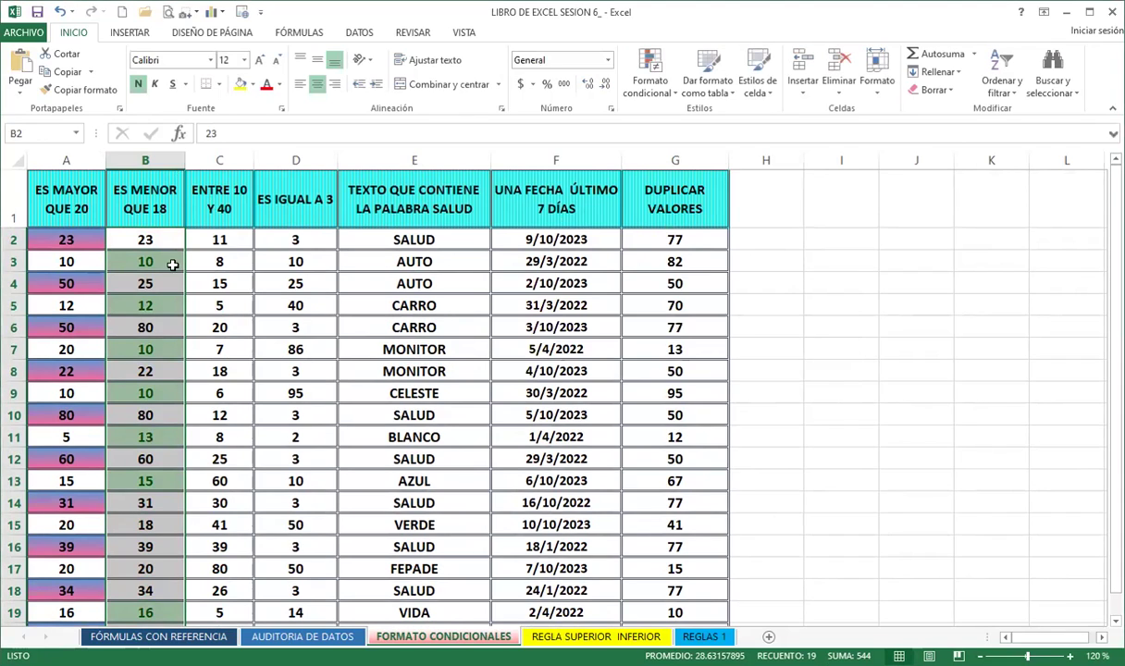
- Change B15 to 15 and B17 to 16 so both turn green
scroll(190, 425, "down", 1)
left_click(163, 421)
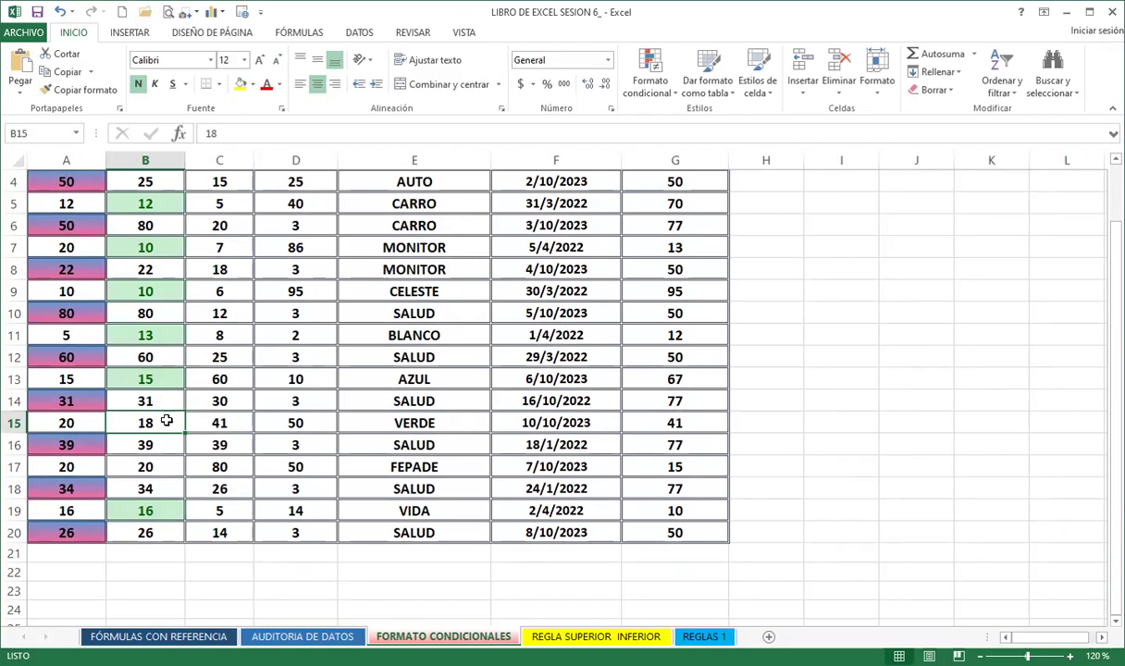
type("15")
key("Return")
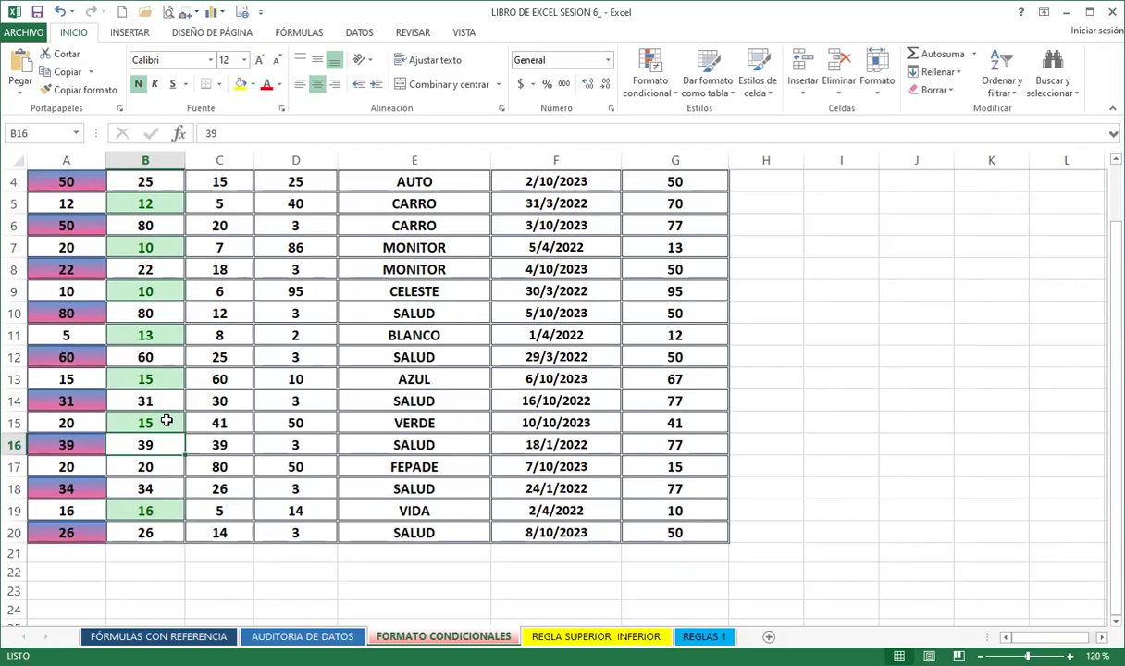
key("Down")
type("16")
key("Return")
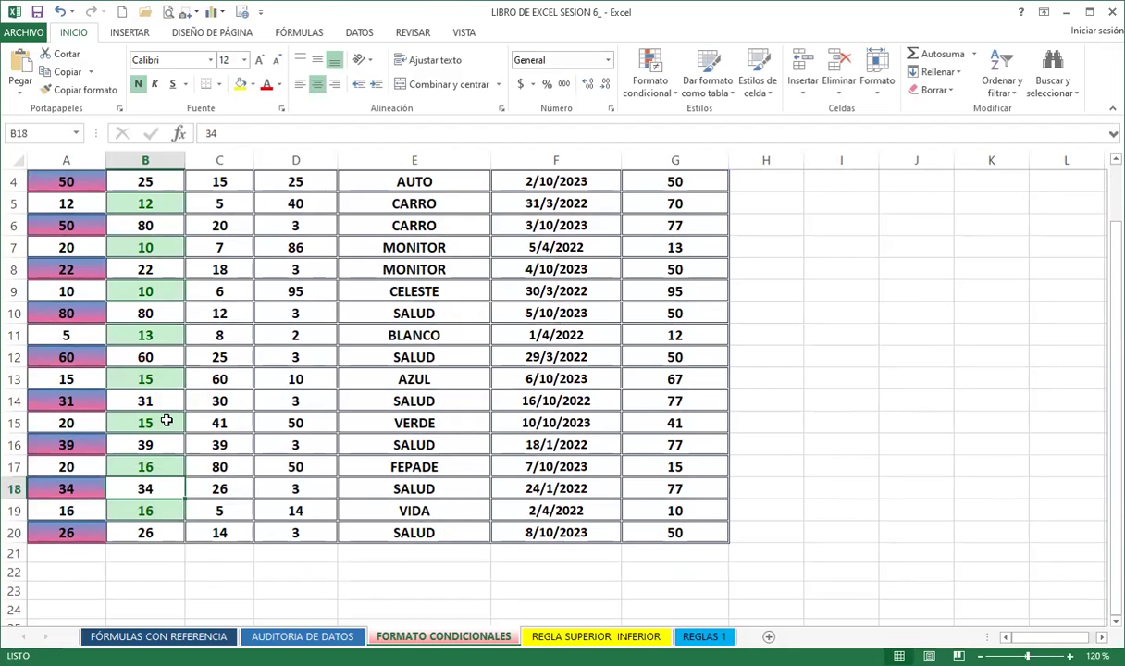
scroll(181, 330, "up", 1)
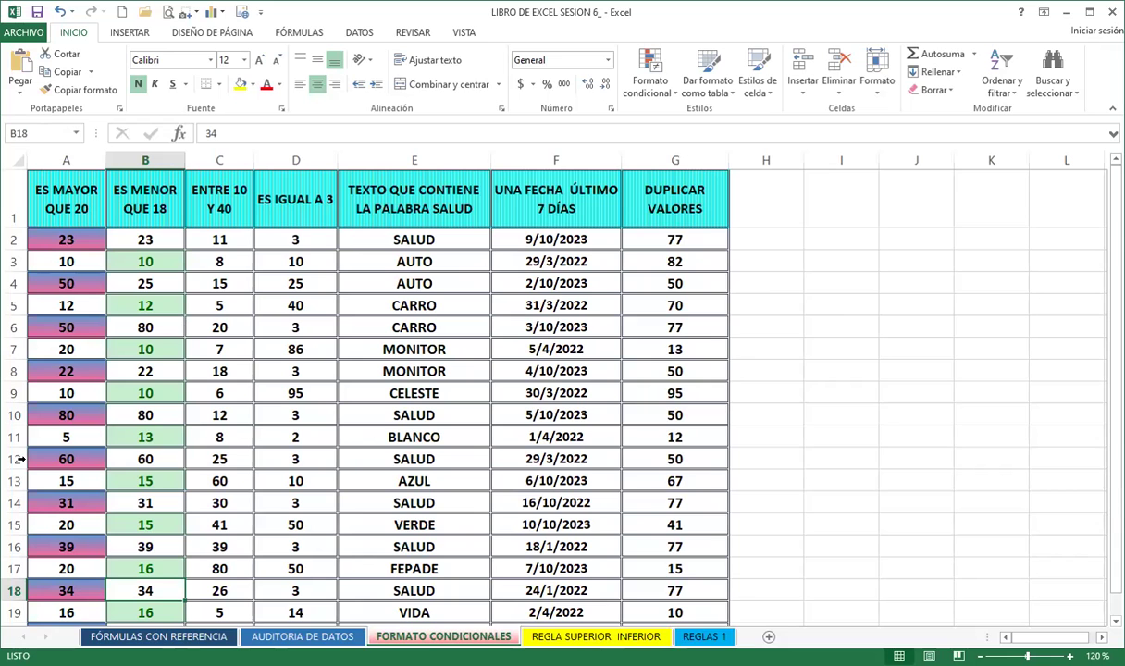
- Select C2:C20 and apply an Entre 10 y 40 rule with yellow fill and dark yellow text
left_click(240, 239)
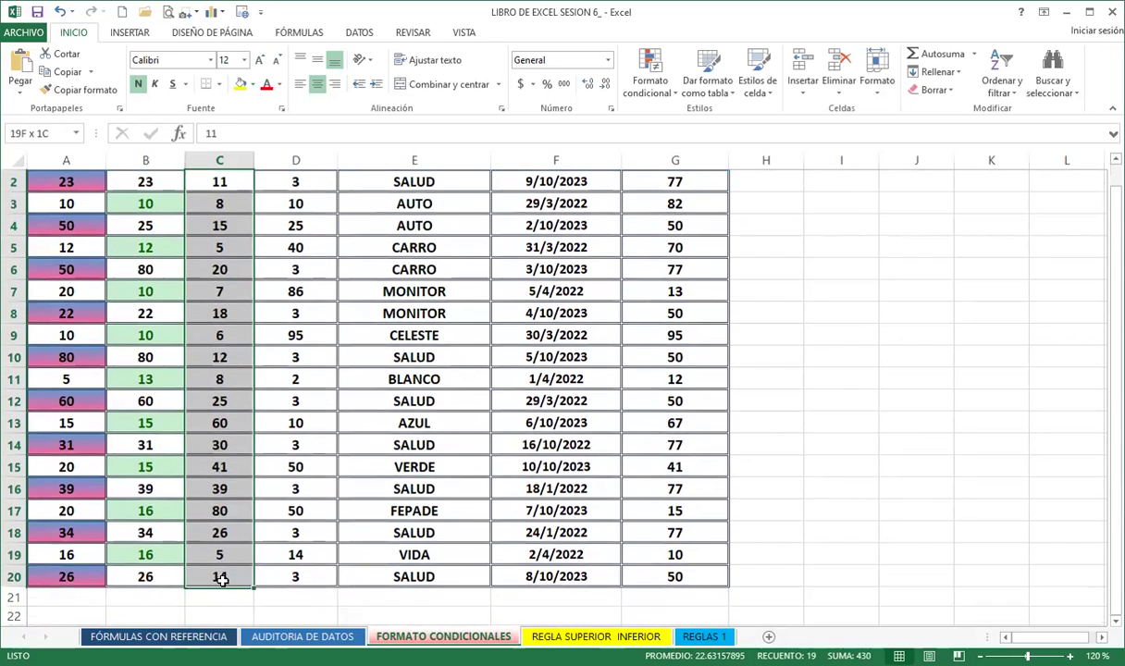
left_click_drag(240, 239, 222, 576)
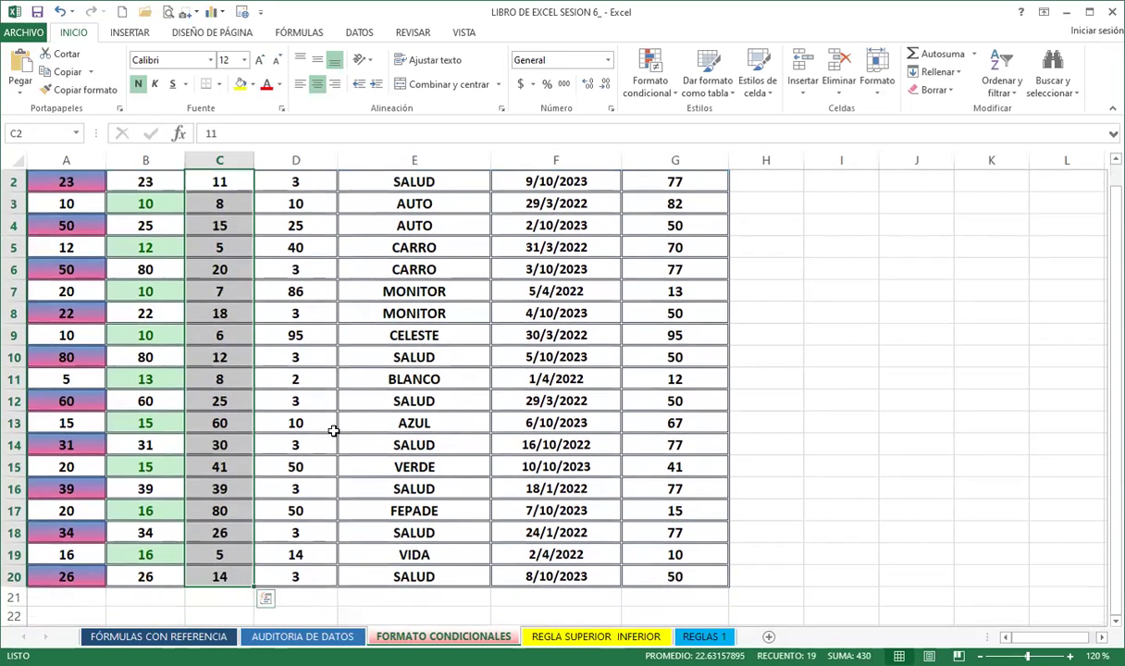
scroll(333, 431, "up", 1)
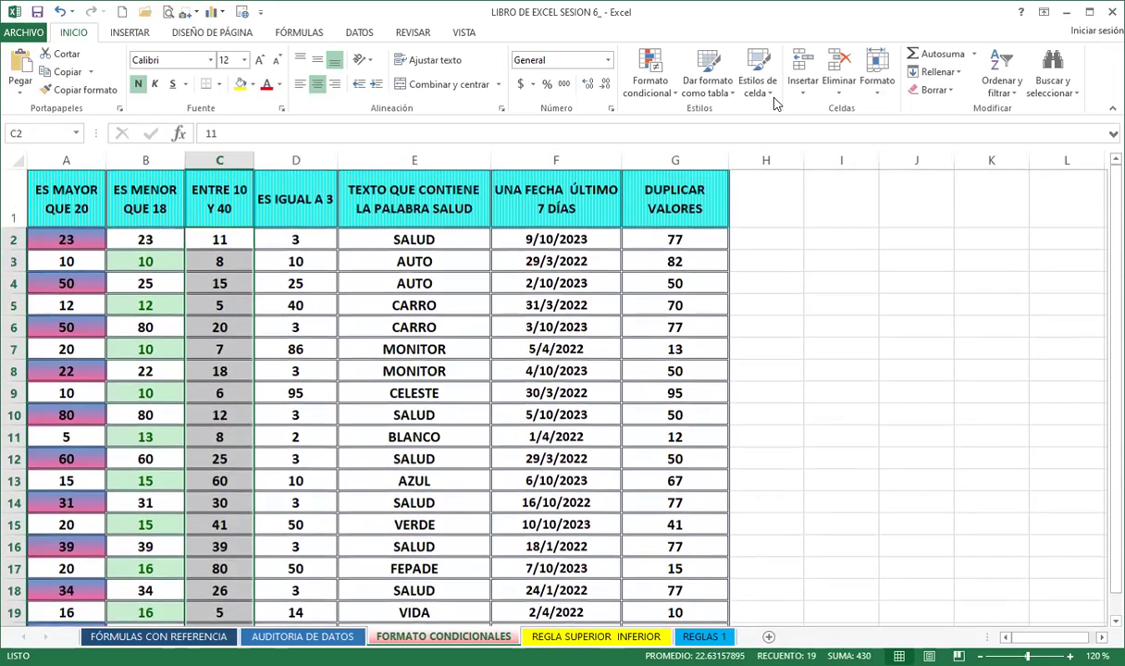
left_click(659, 92)
mouse_move(803, 127)
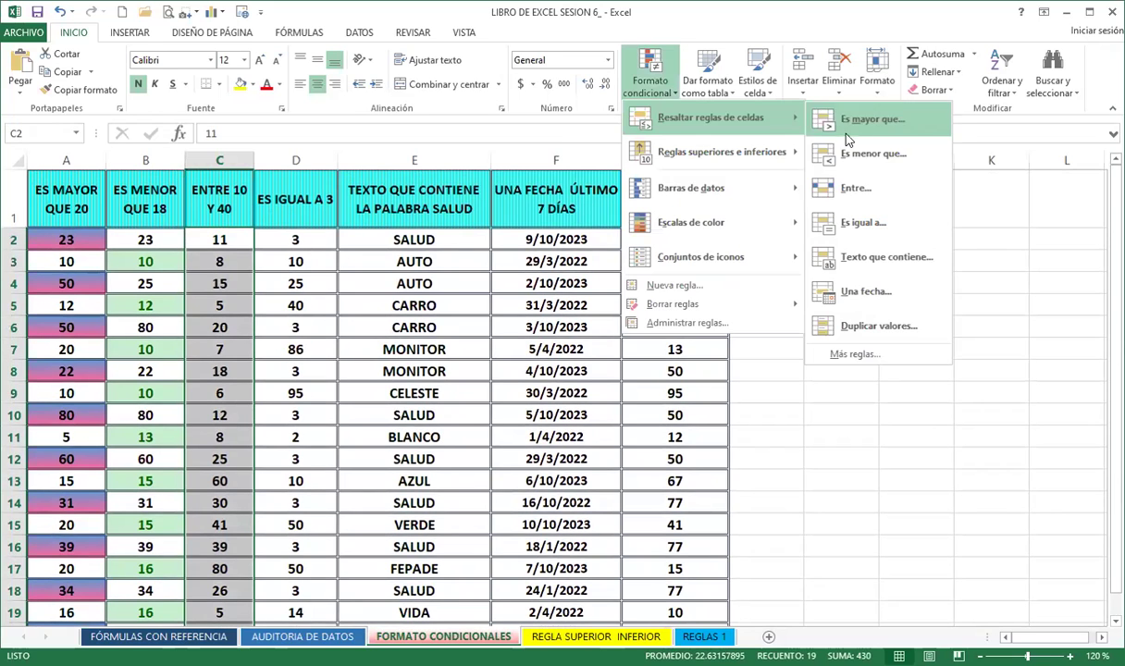
left_click(858, 190)
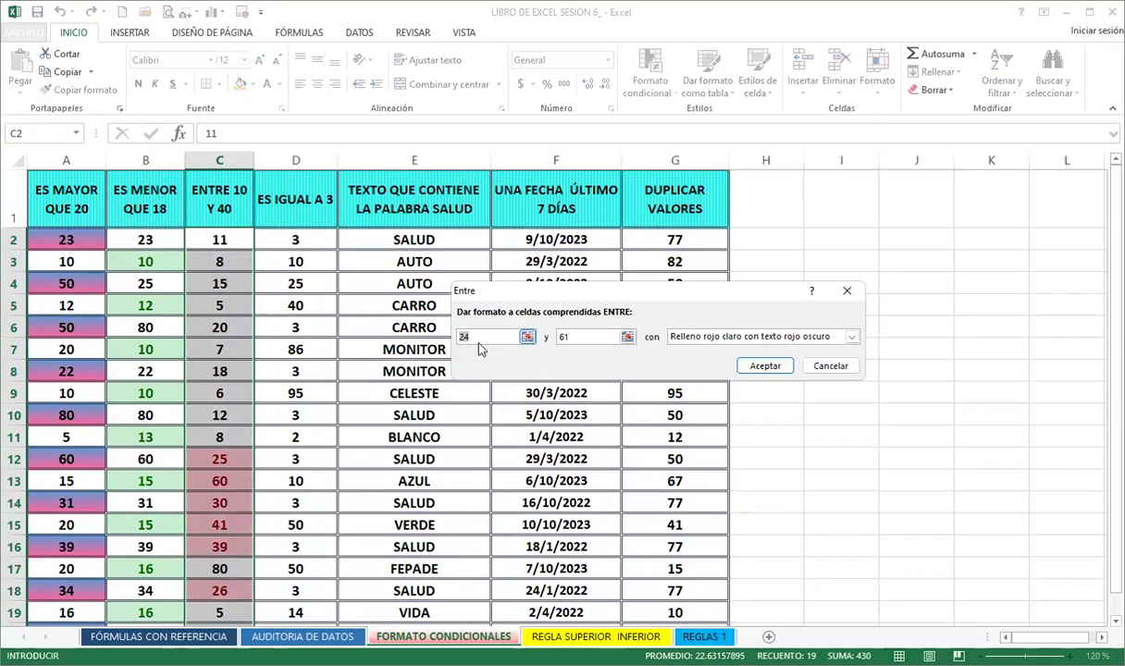
type("10")
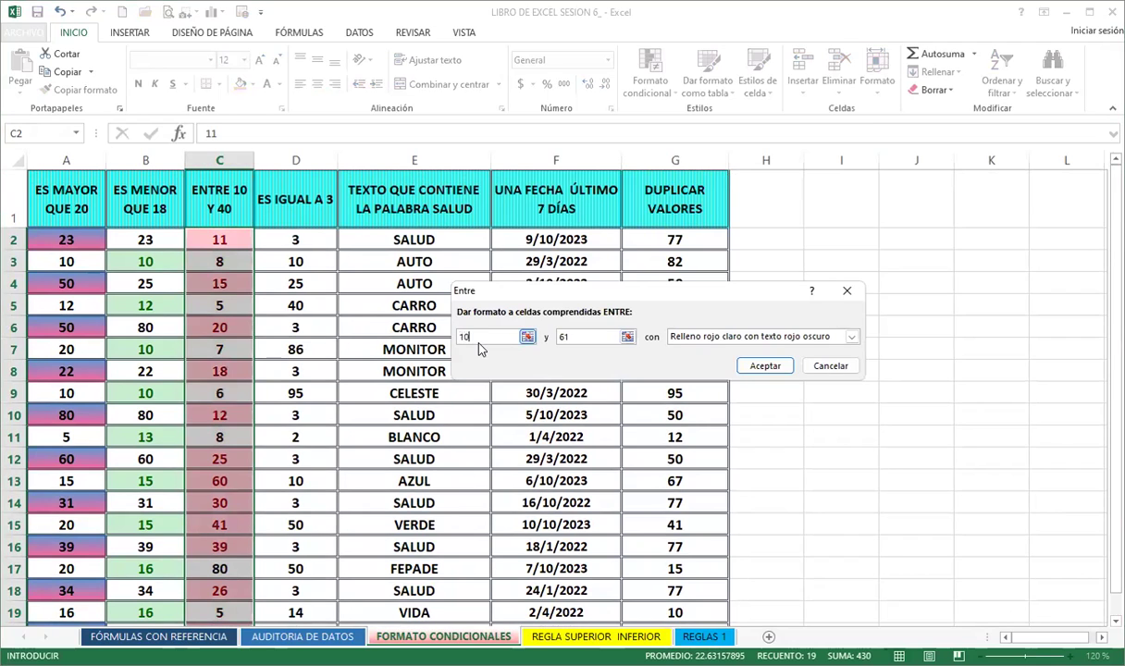
key("Tab")
type("40")
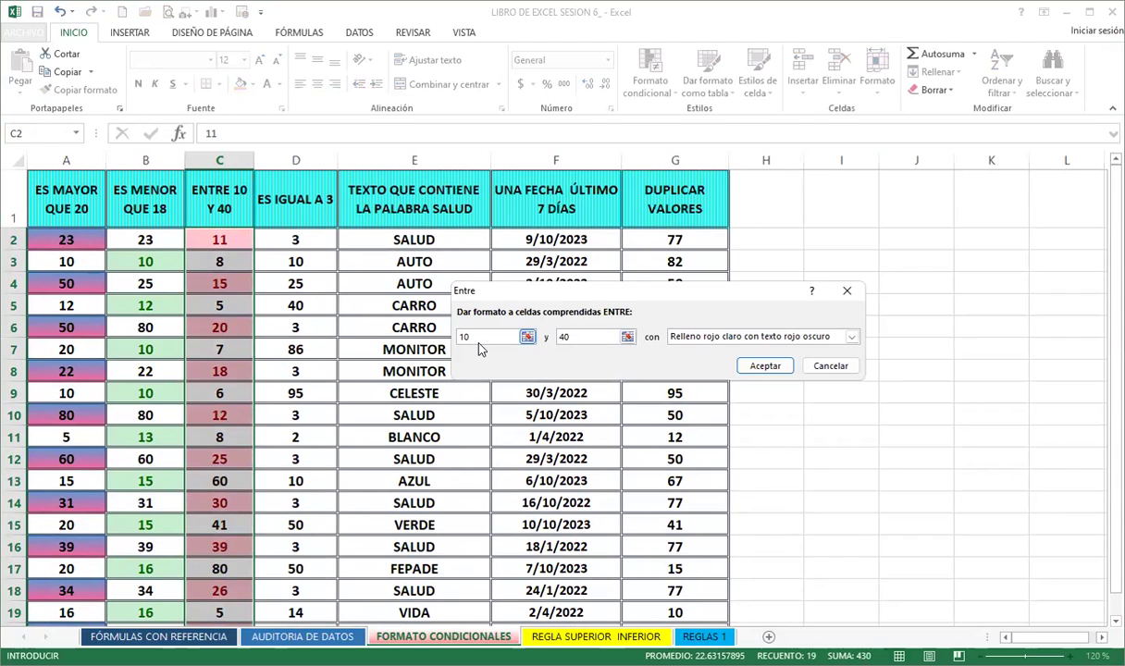
left_click(853, 338)
left_click(746, 362)
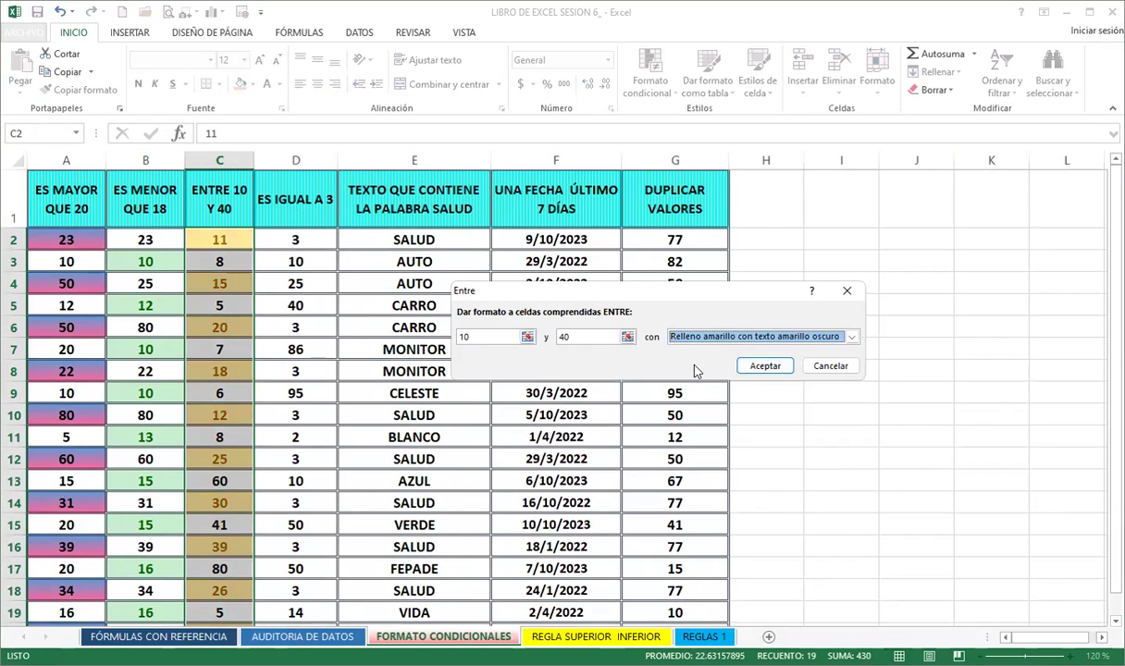
left_click(733, 366)
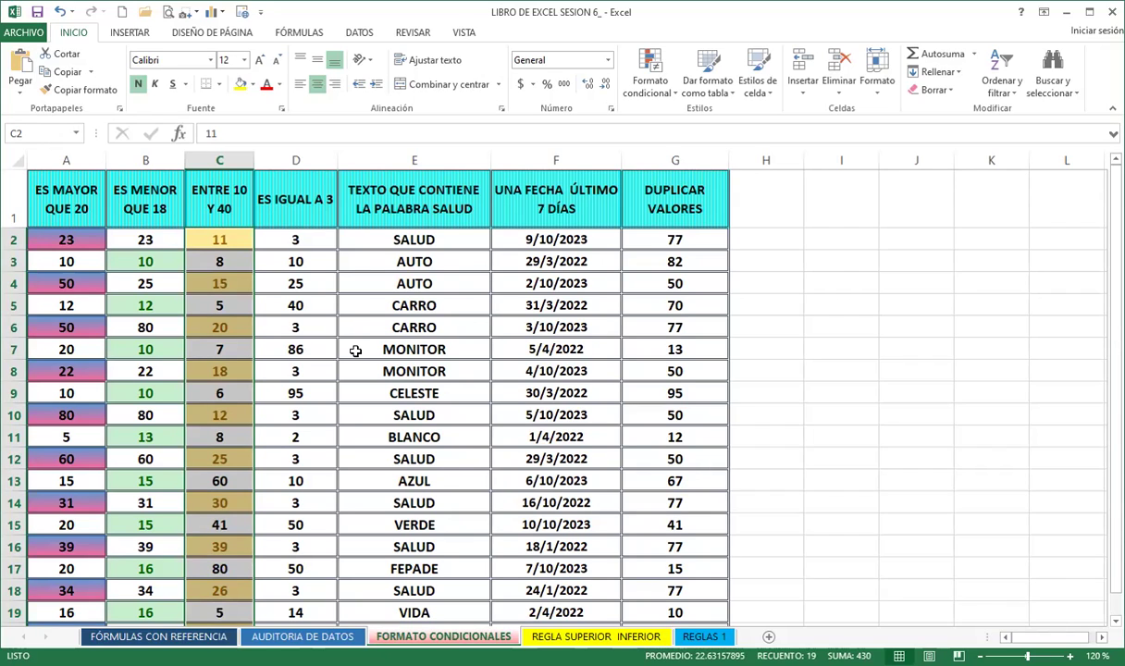
scroll(306, 398, "down", 2)
scroll(259, 420, "up", 1)
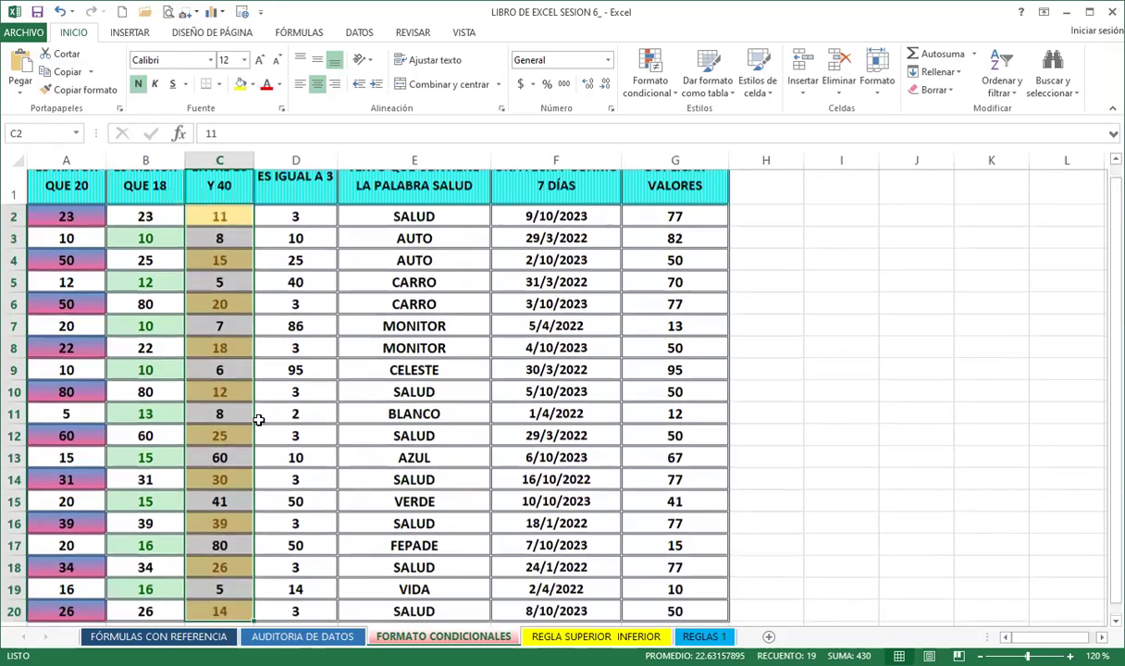
scroll(259, 420, "up", 1)
left_click(293, 240)
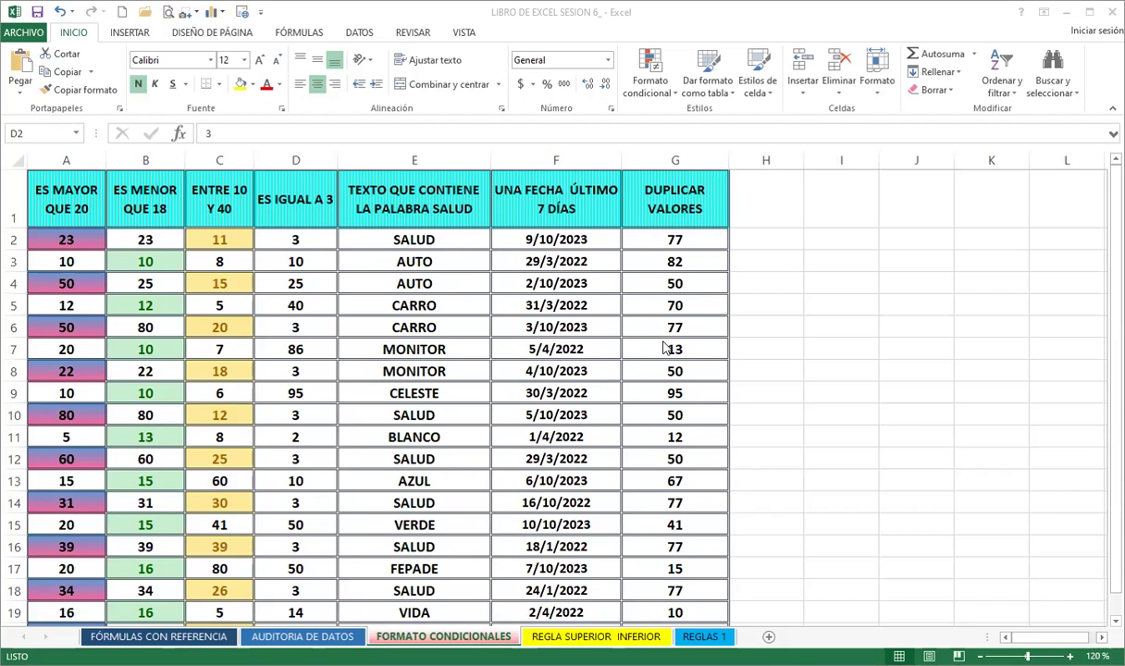
left_click(326, 238)
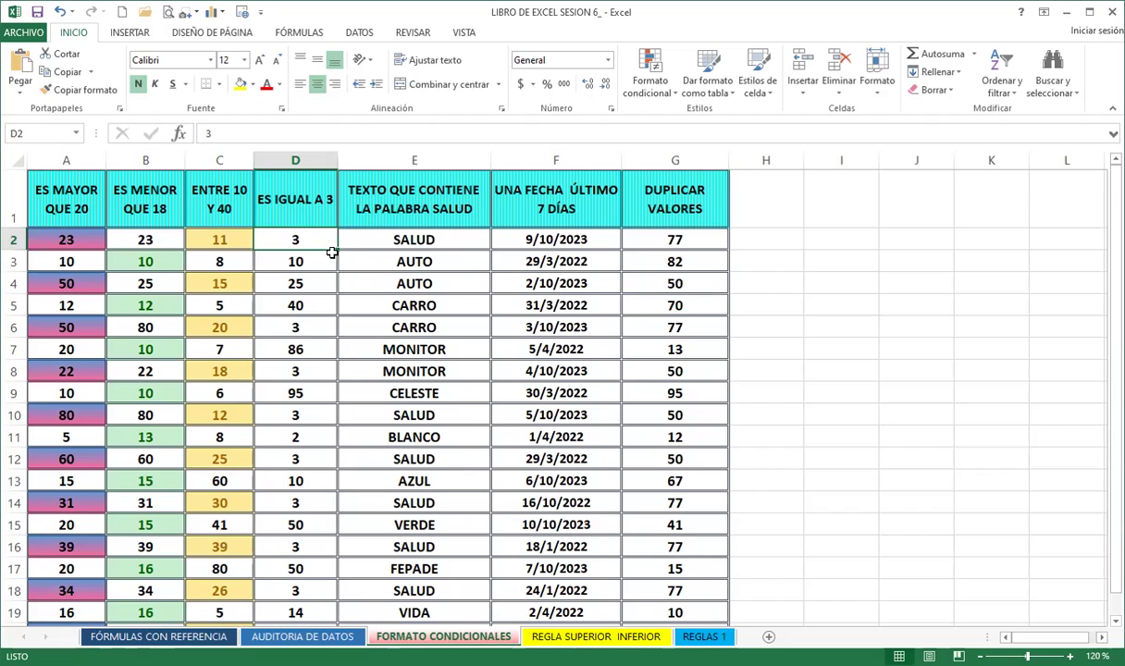
- Select D2:D20 and start an Equal To rule that compares each cell against D2
left_click(306, 279)
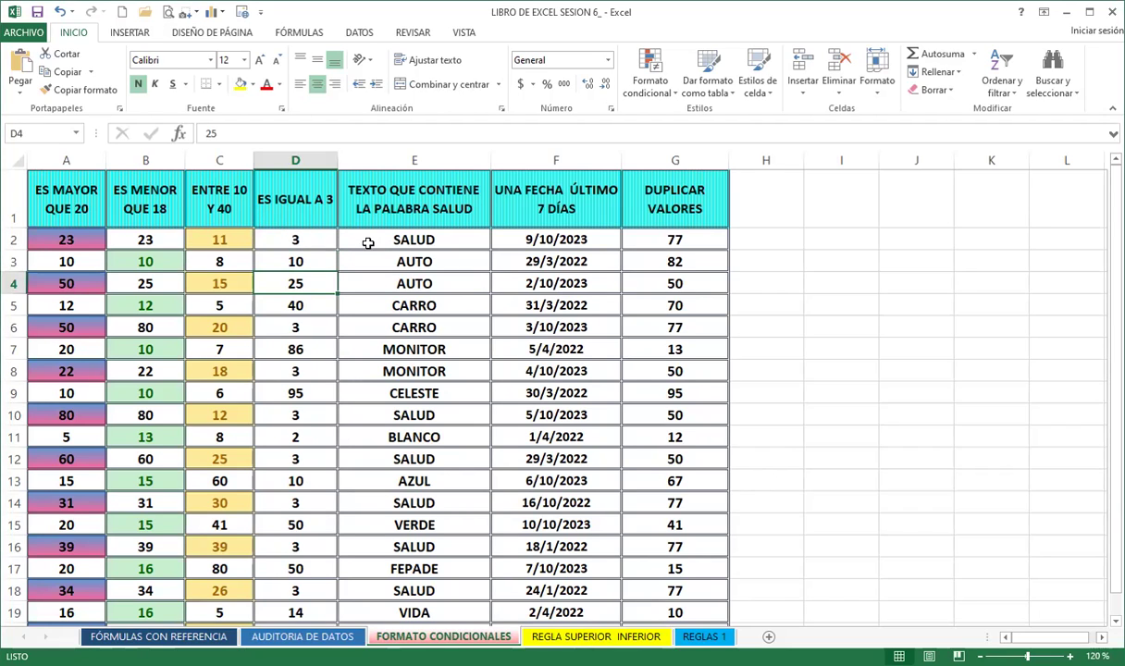
left_click_drag(310, 239, 299, 574)
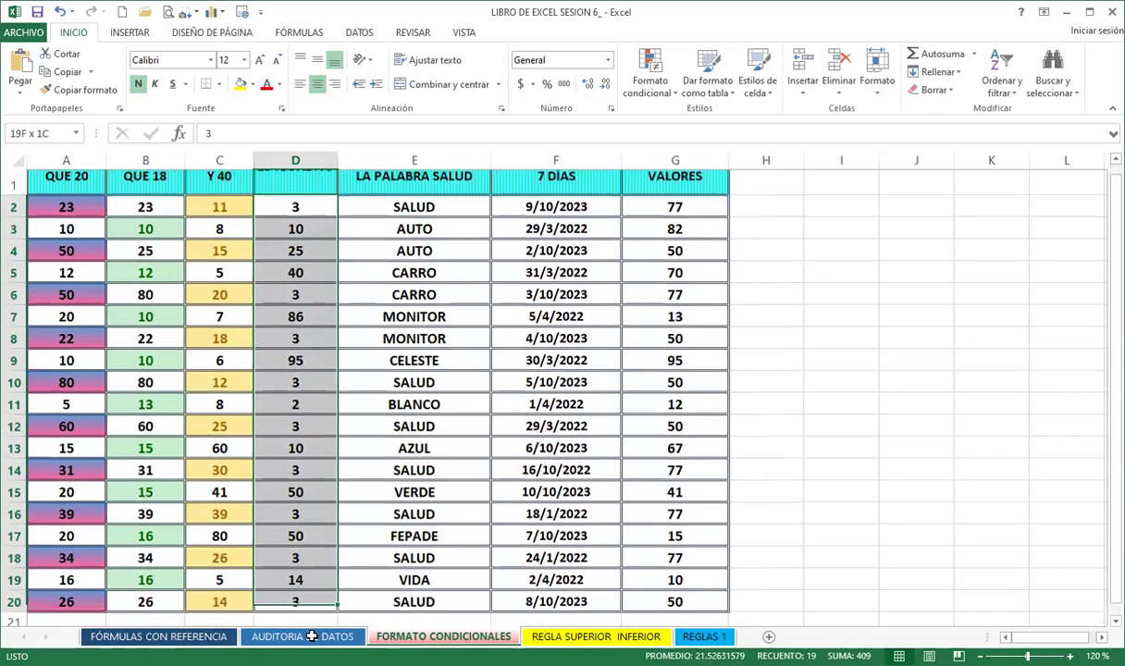
scroll(320, 447, "up", 1)
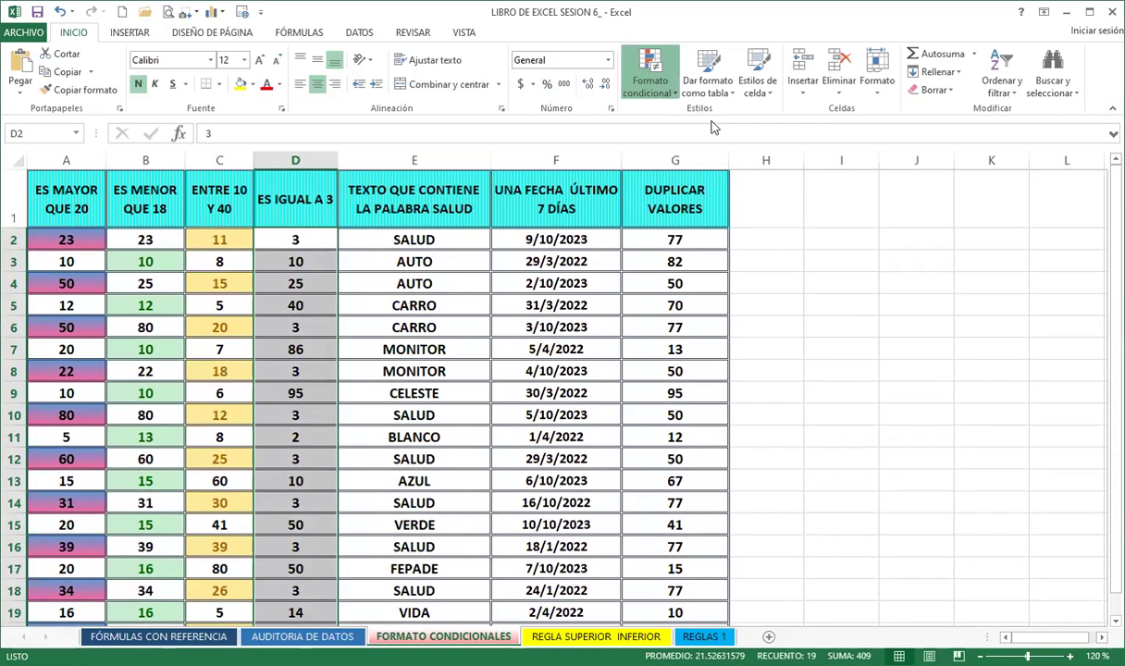
left_click(651, 88)
mouse_move(731, 118)
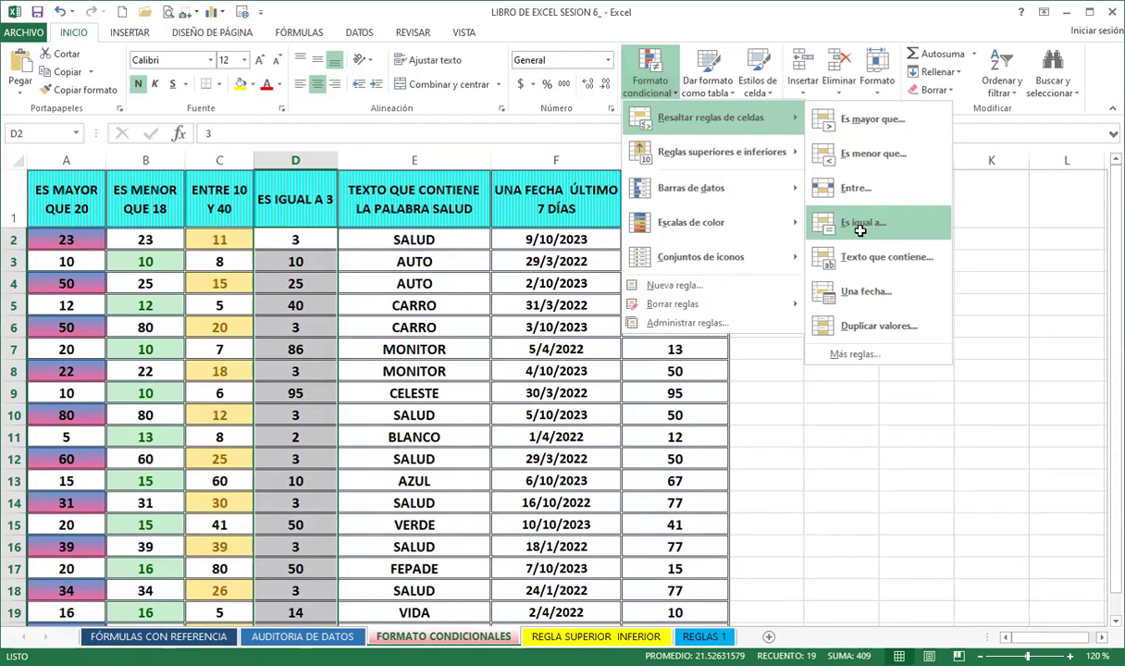
left_click(860, 238)
left_click_drag(680, 293, 500, 293)
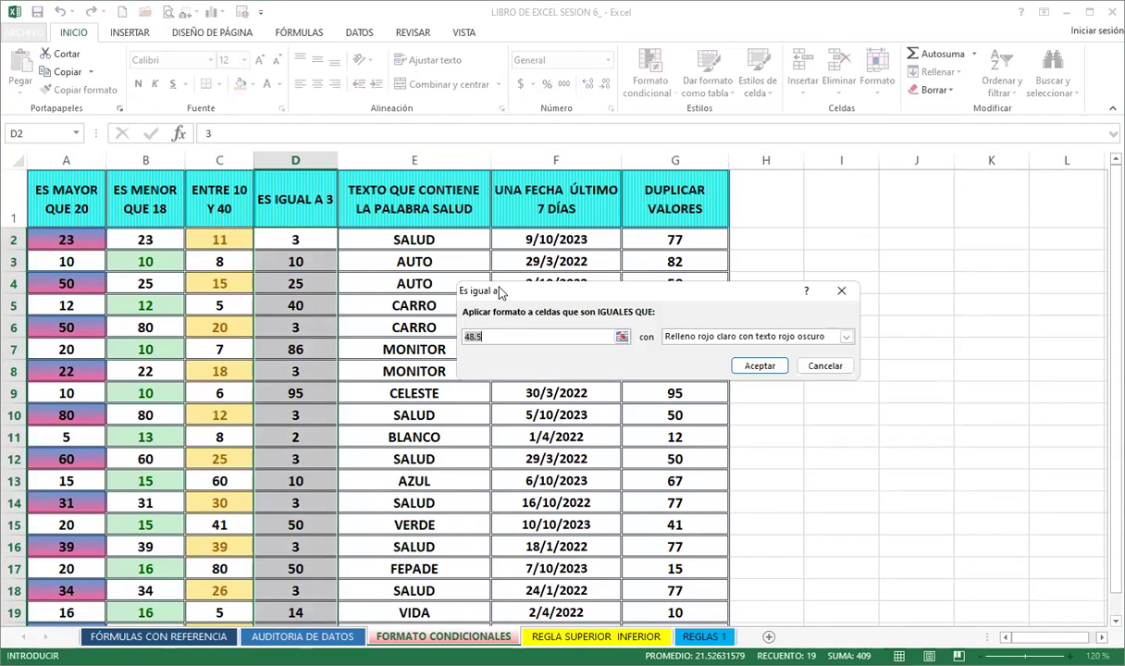
type("3")
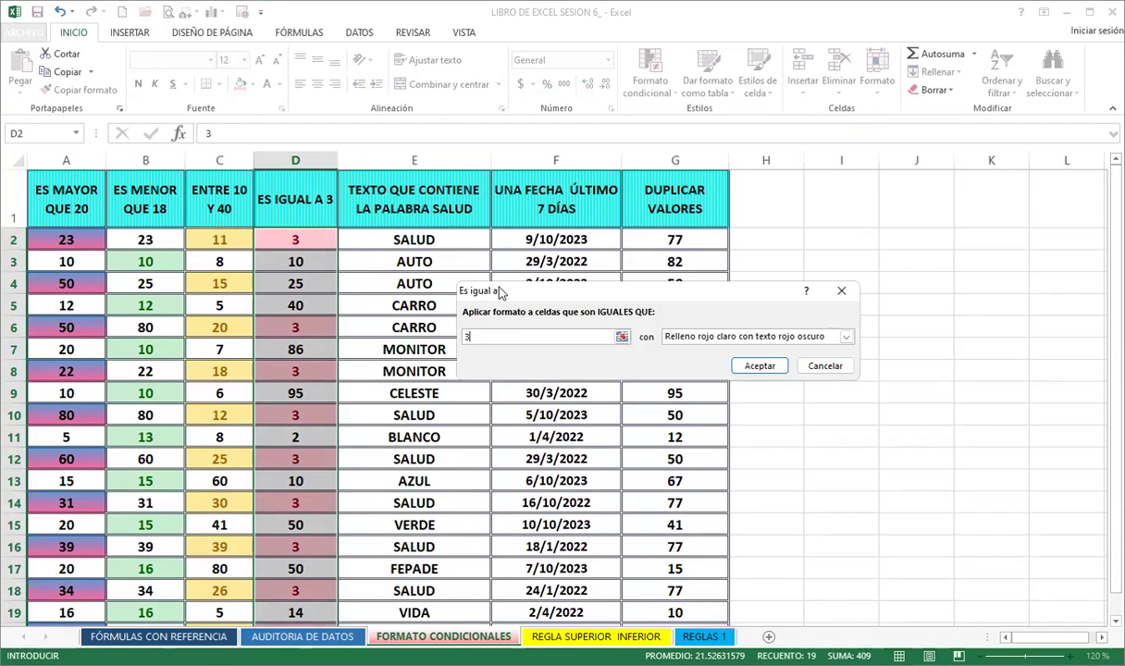
key("BackSpace")
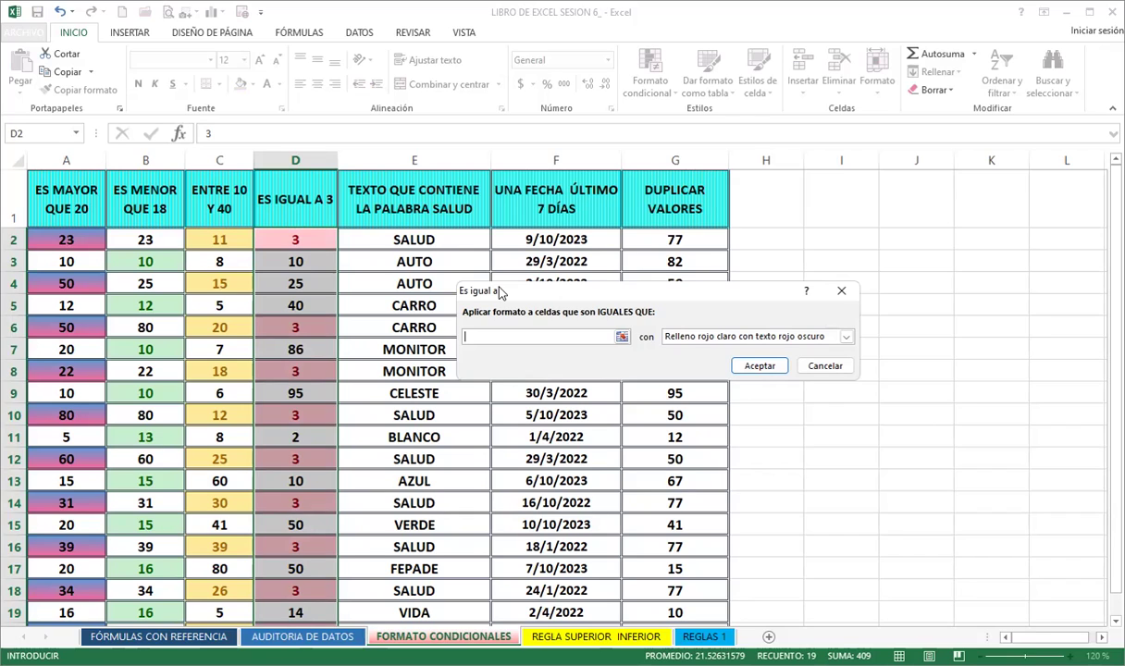
left_click(312, 239)
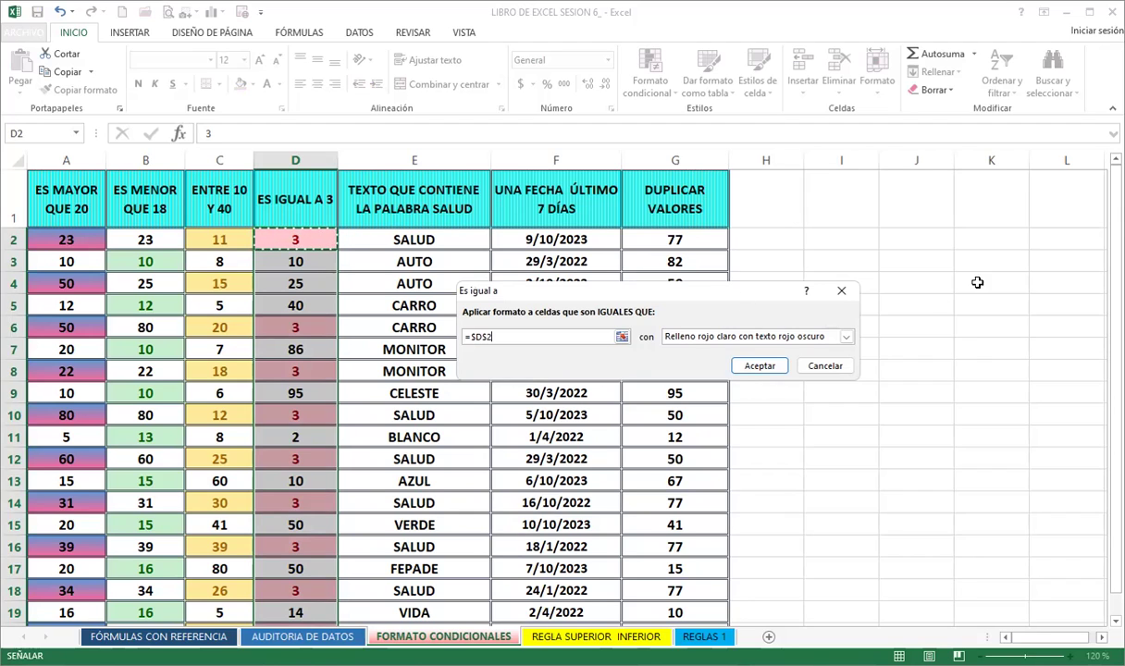
- Define a custom format with a green-top, blue-bottom horizontal gradient fill
left_click(846, 337)
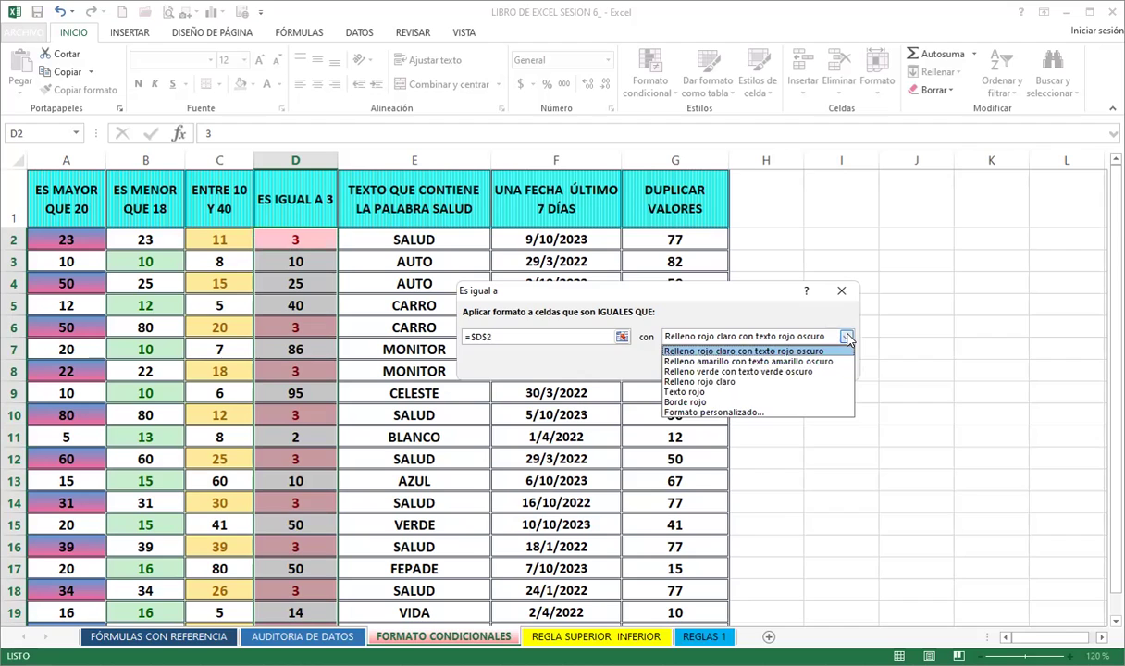
left_click(732, 412)
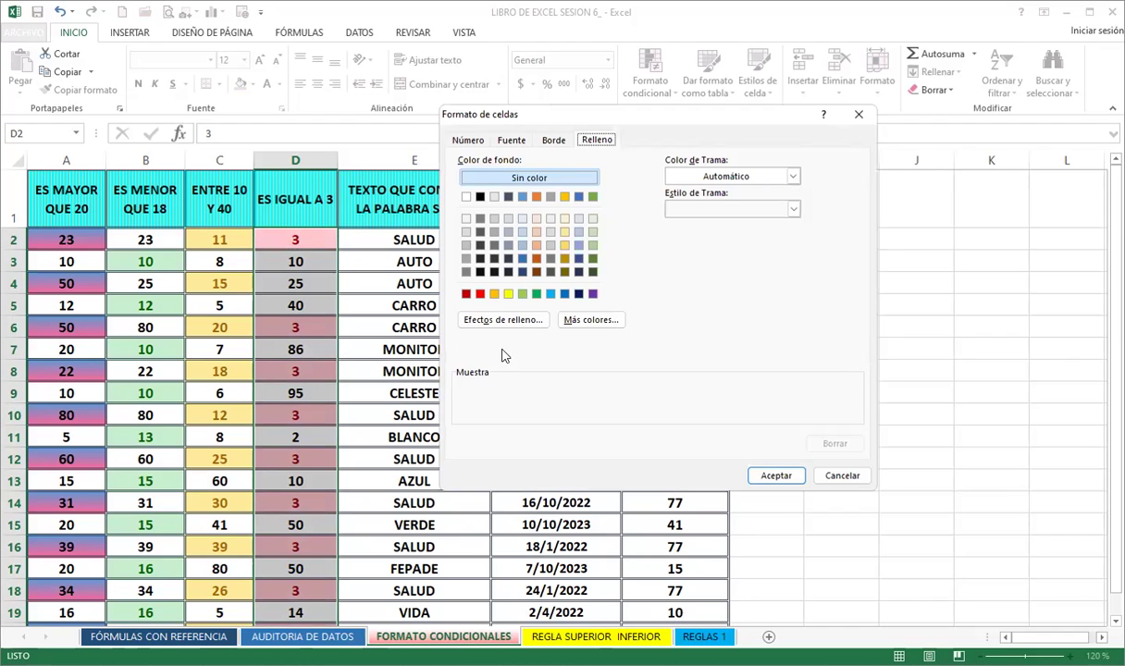
left_click(511, 321)
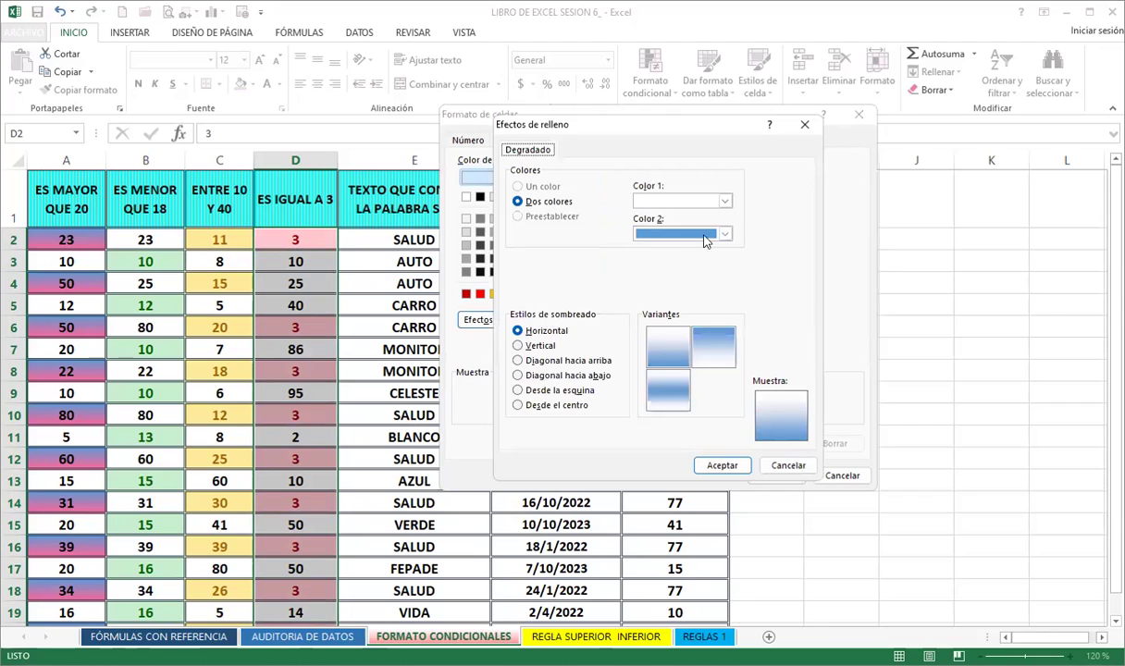
left_click(725, 200)
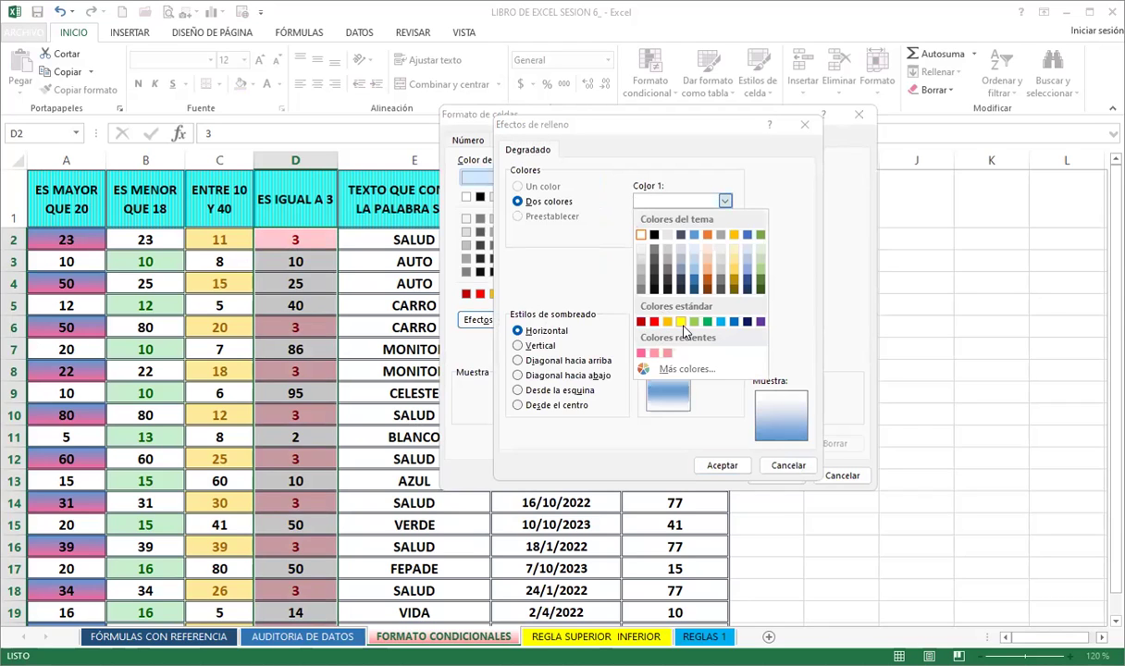
left_click(694, 321)
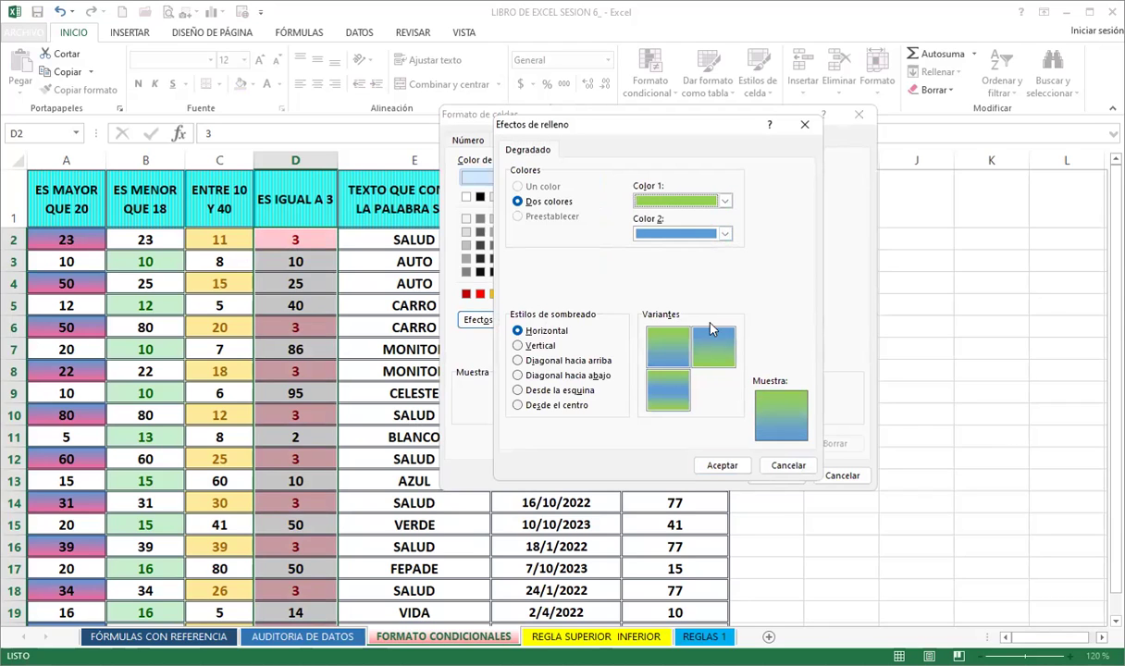
left_click(705, 350)
left_click(666, 352)
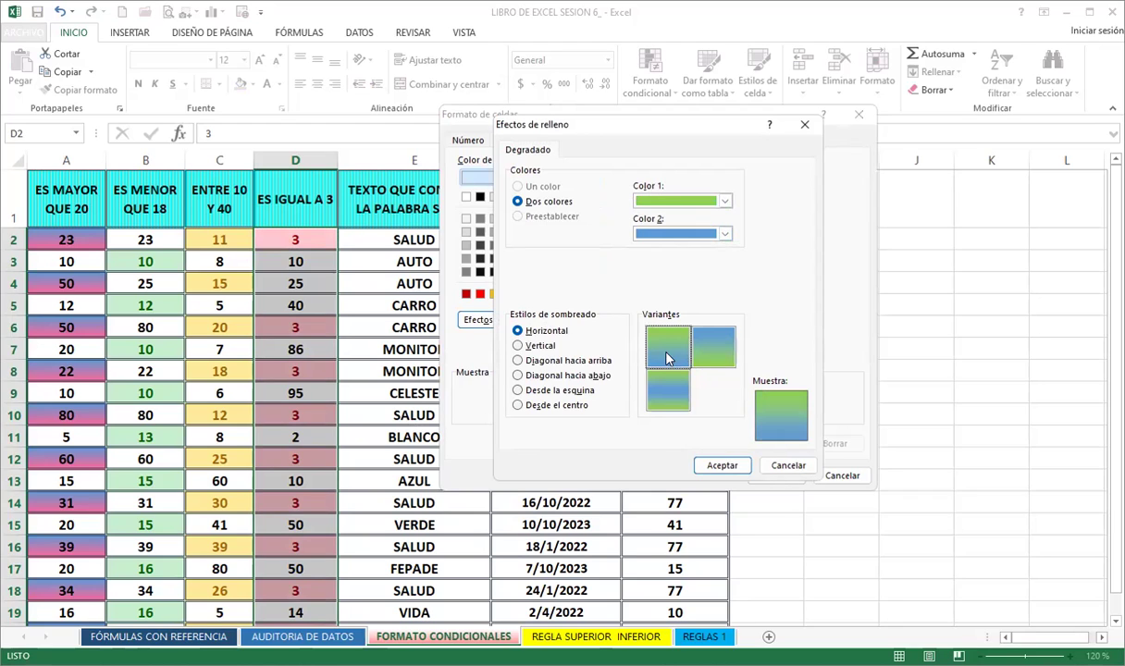
left_click(721, 465)
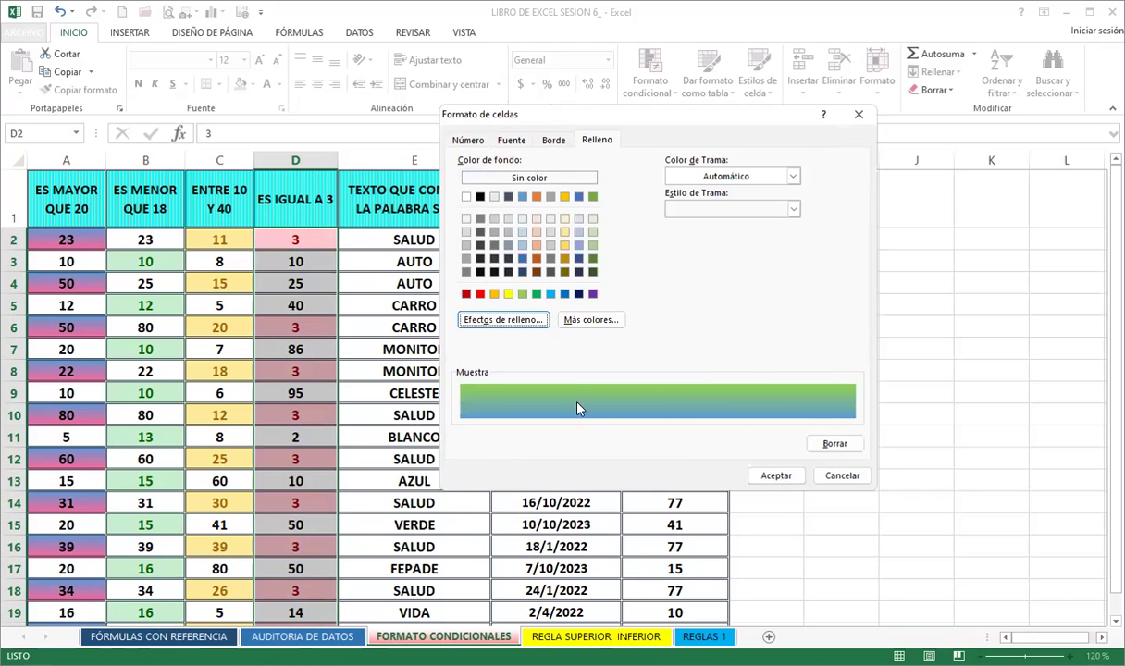
- Review the pattern options, then confirm the format and apply the equal-to-D2 rule
left_click(793, 209)
left_click(837, 255)
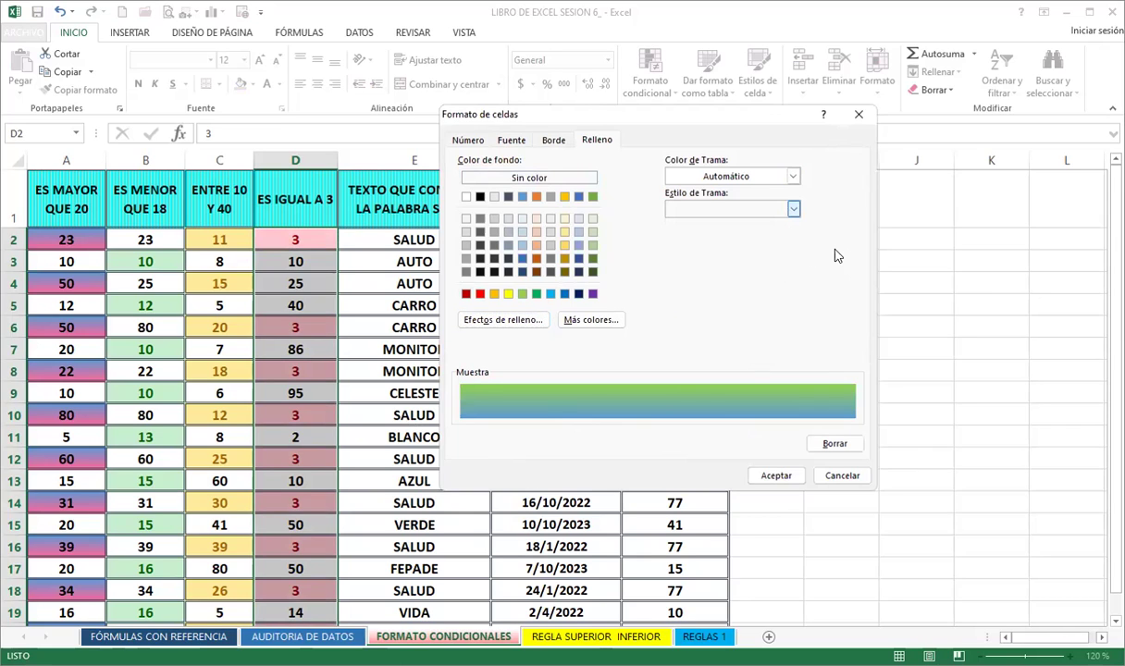
left_click(505, 321)
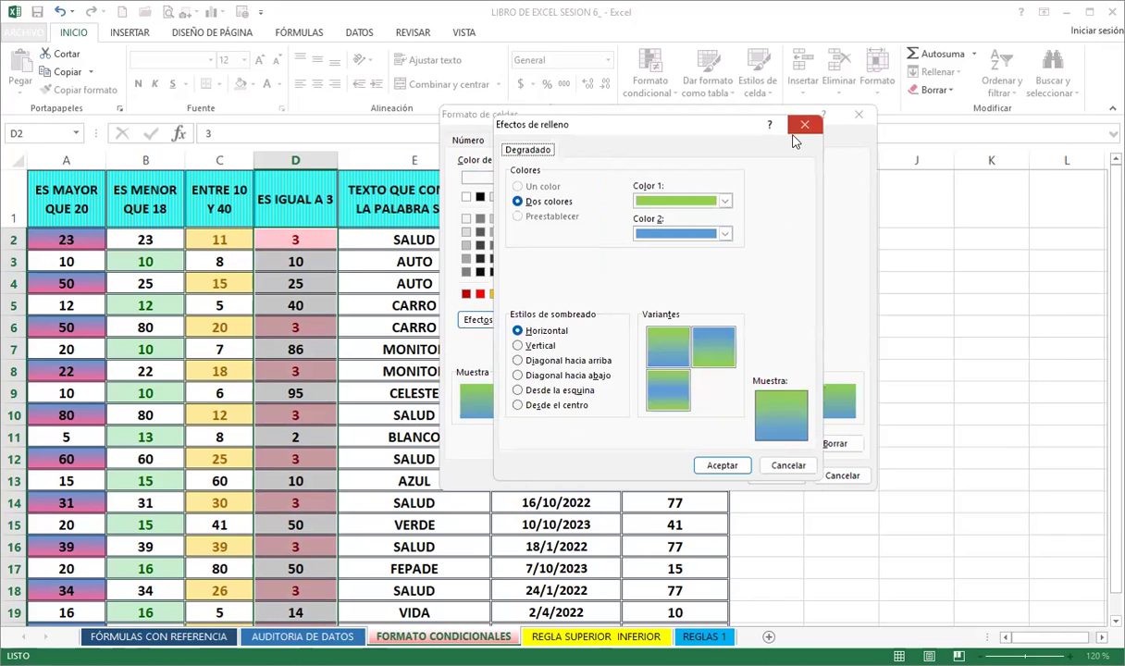
left_click(722, 464)
left_click(775, 474)
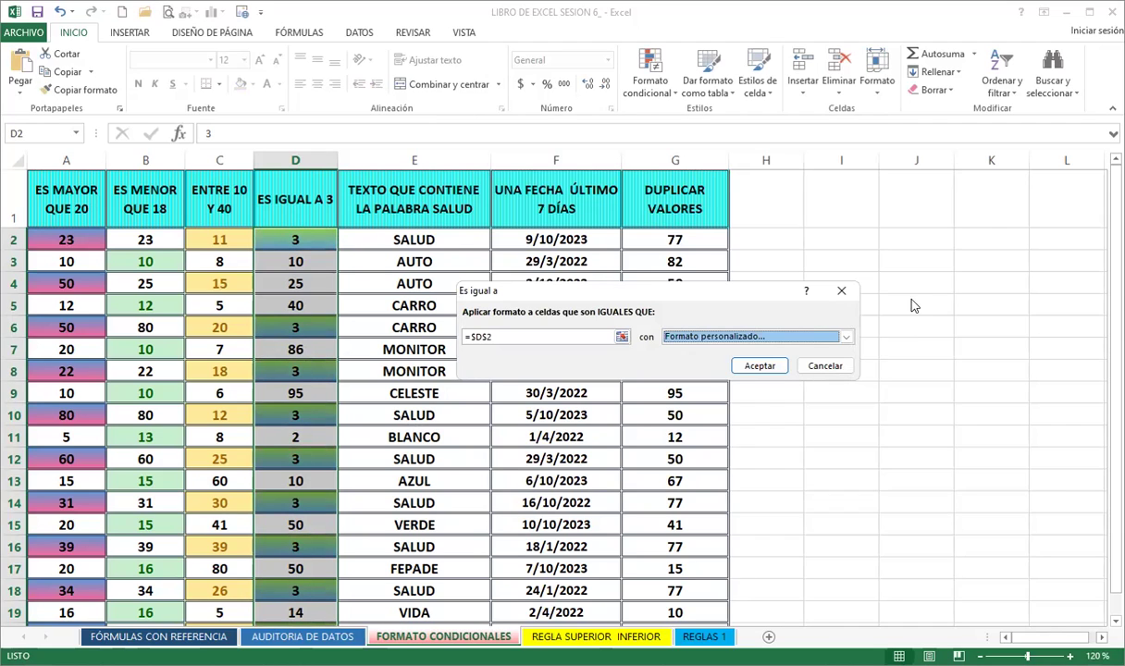
left_click(754, 368)
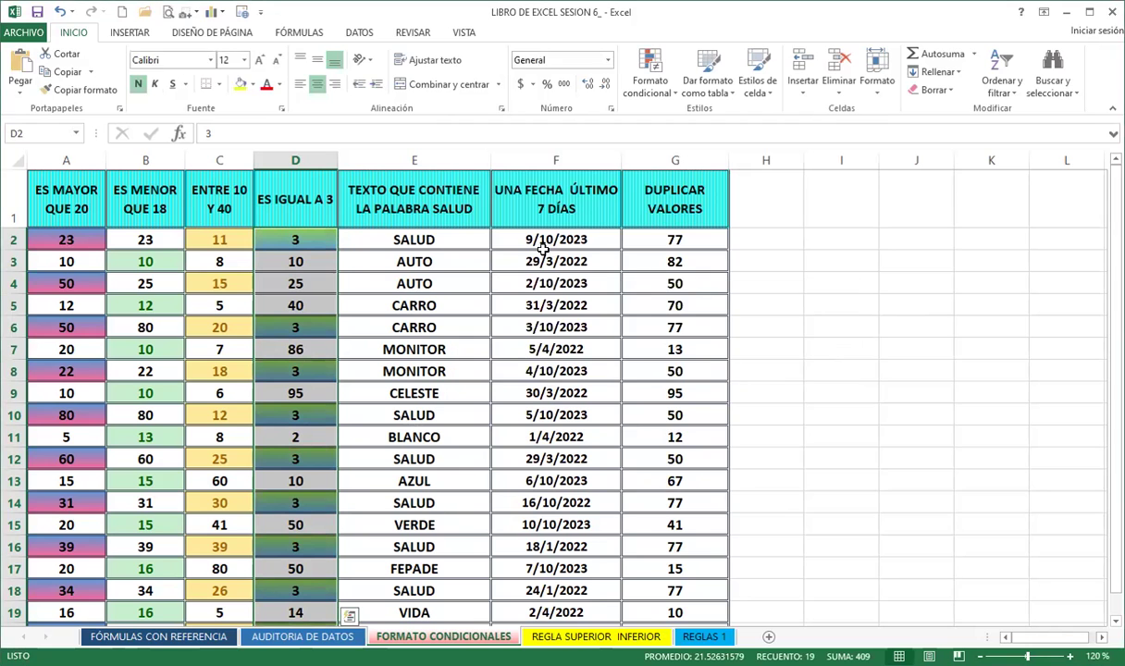
- Enter 50 in D2 to test the equal-to-3 gradient rule
scroll(296, 447, "down", 1)
scroll(296, 414, "up", 1)
scroll(301, 435, "down", 3)
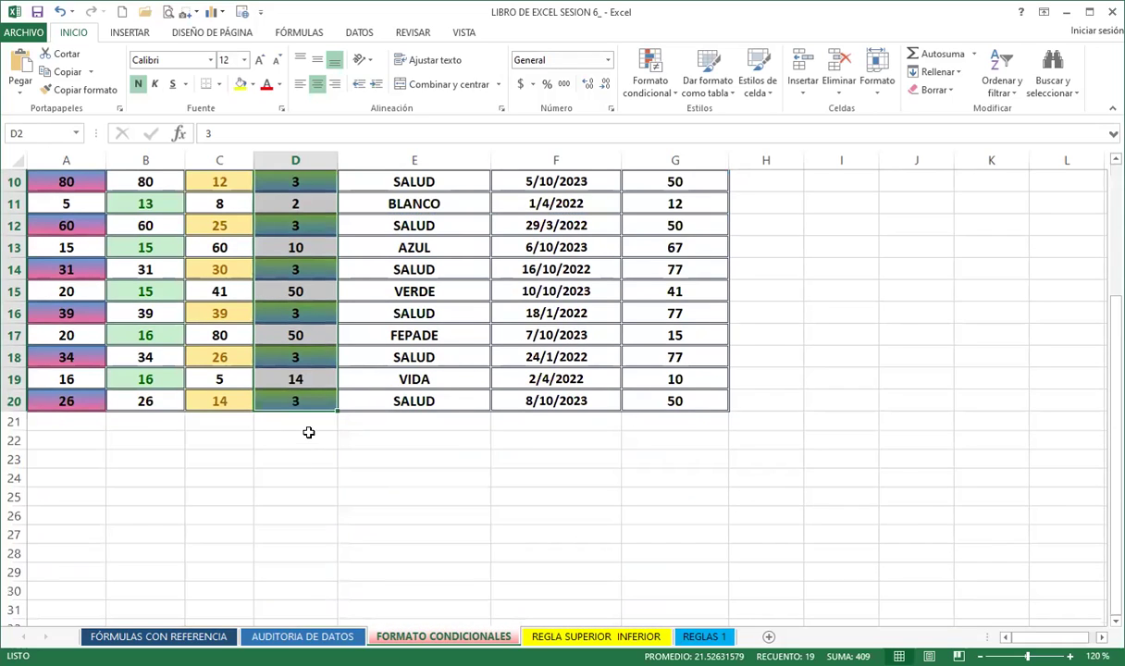
scroll(302, 314, "up", 3)
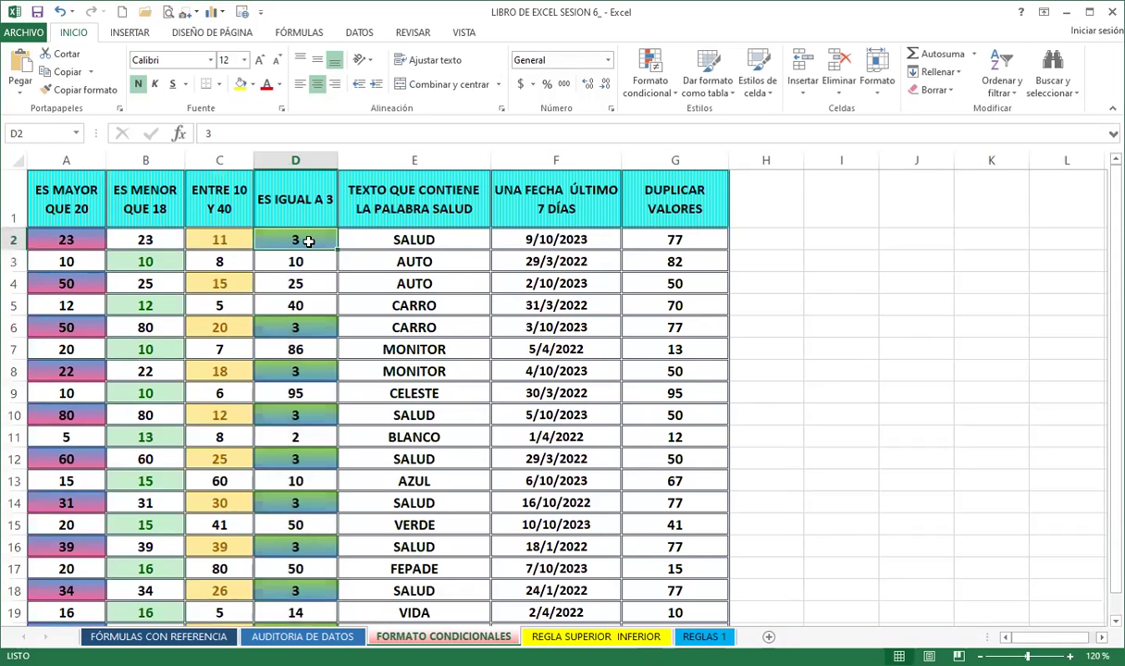
type("50")
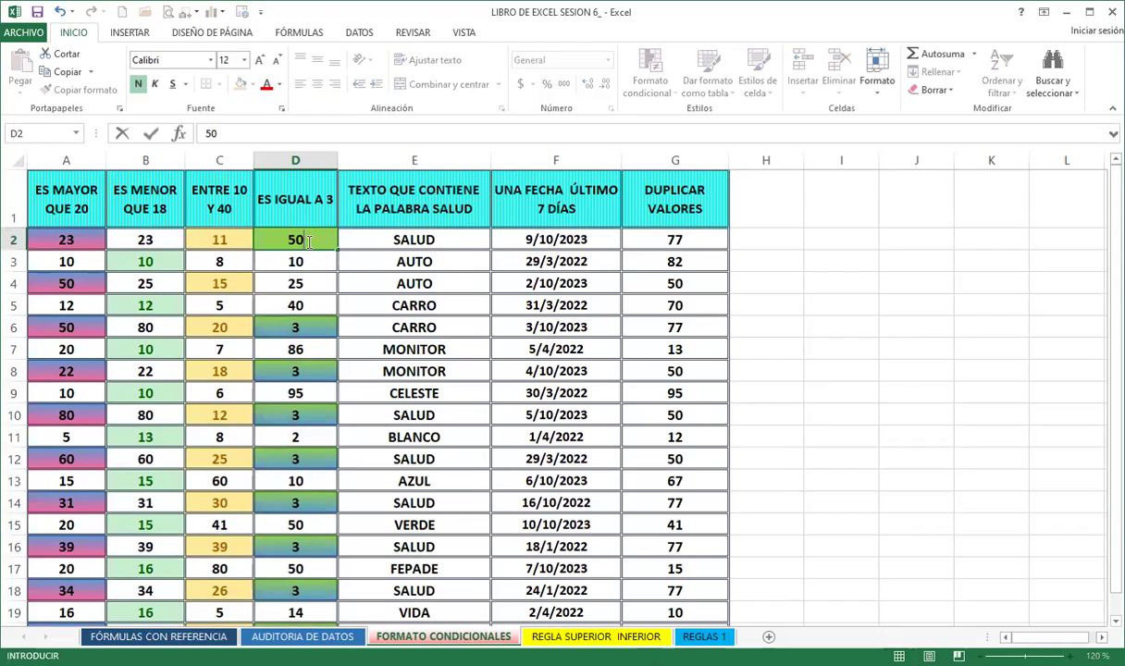
key("Return")
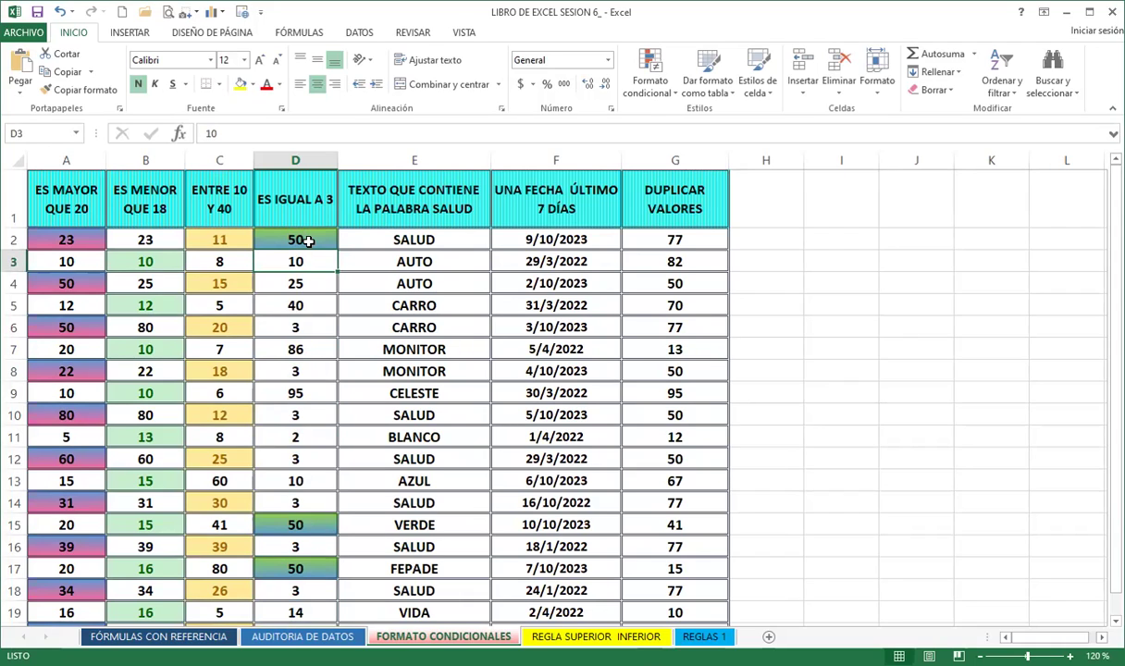
- Try the values 14 and then 40 in D2 to check the highlighting
type("14")
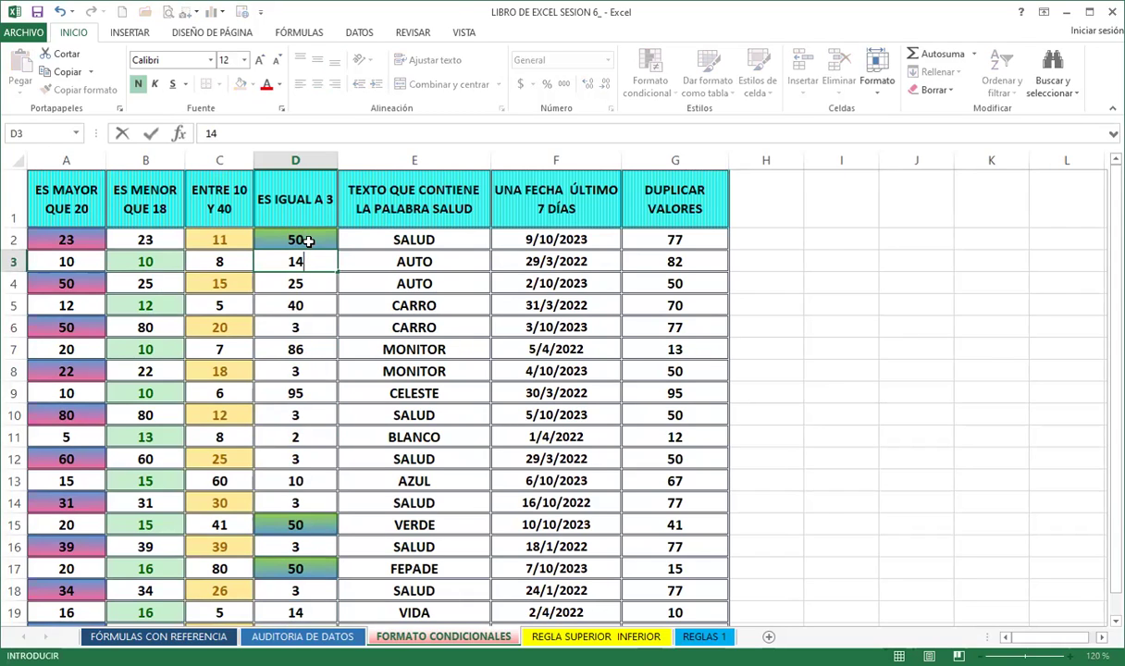
key("Escape")
left_click(324, 243)
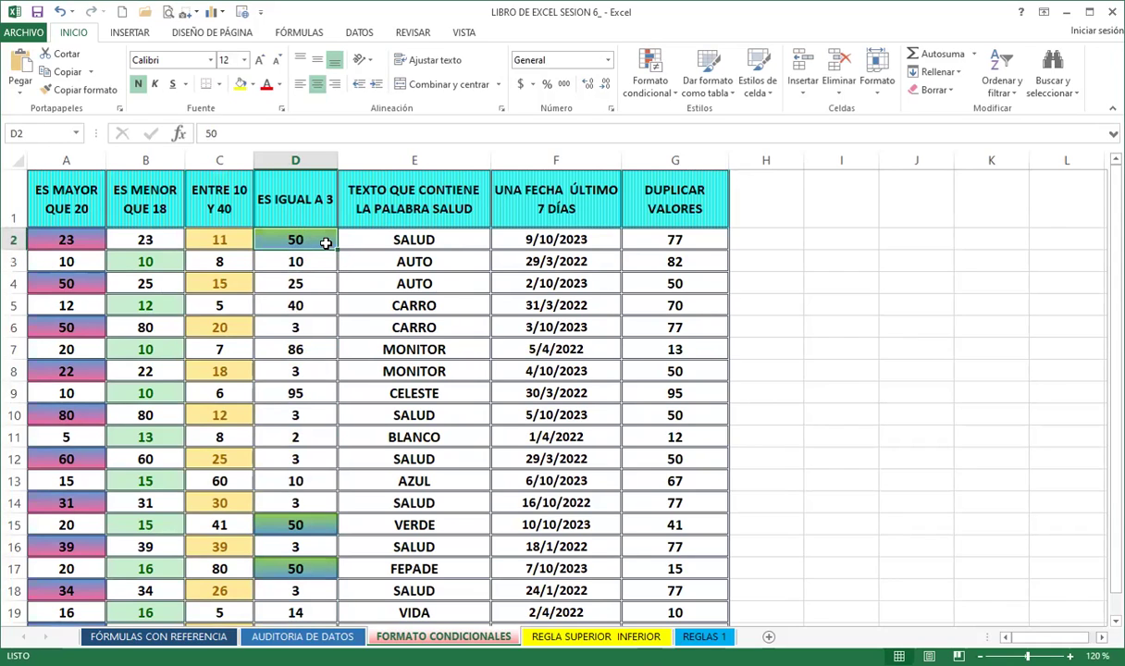
type("14")
key("Return")
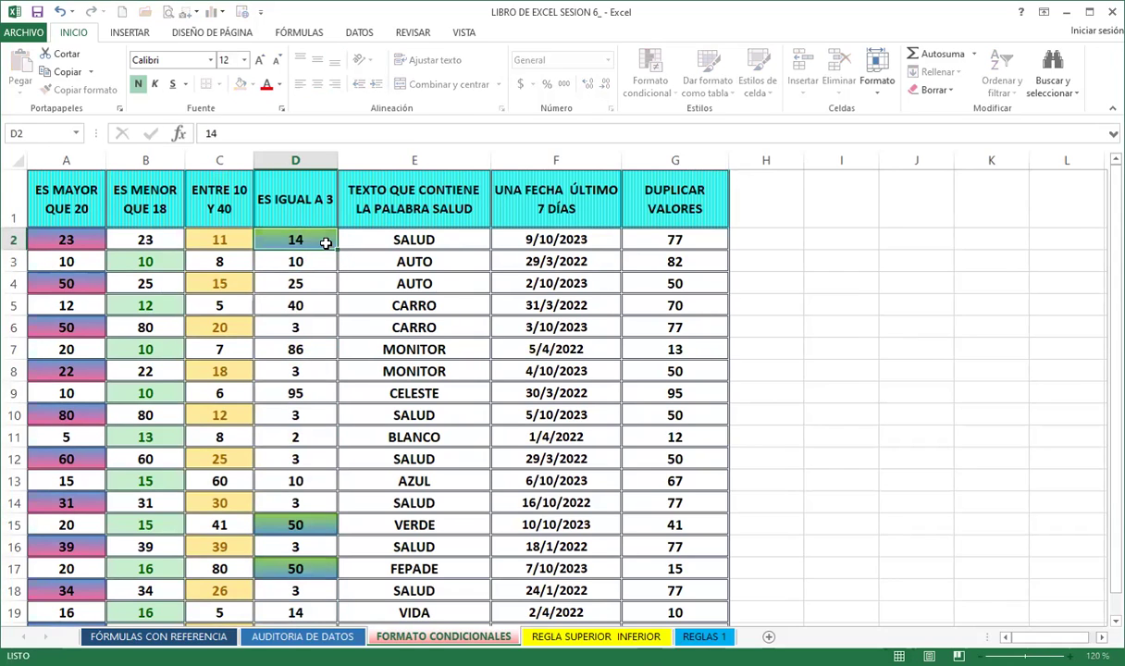
scroll(319, 357, "down", 3)
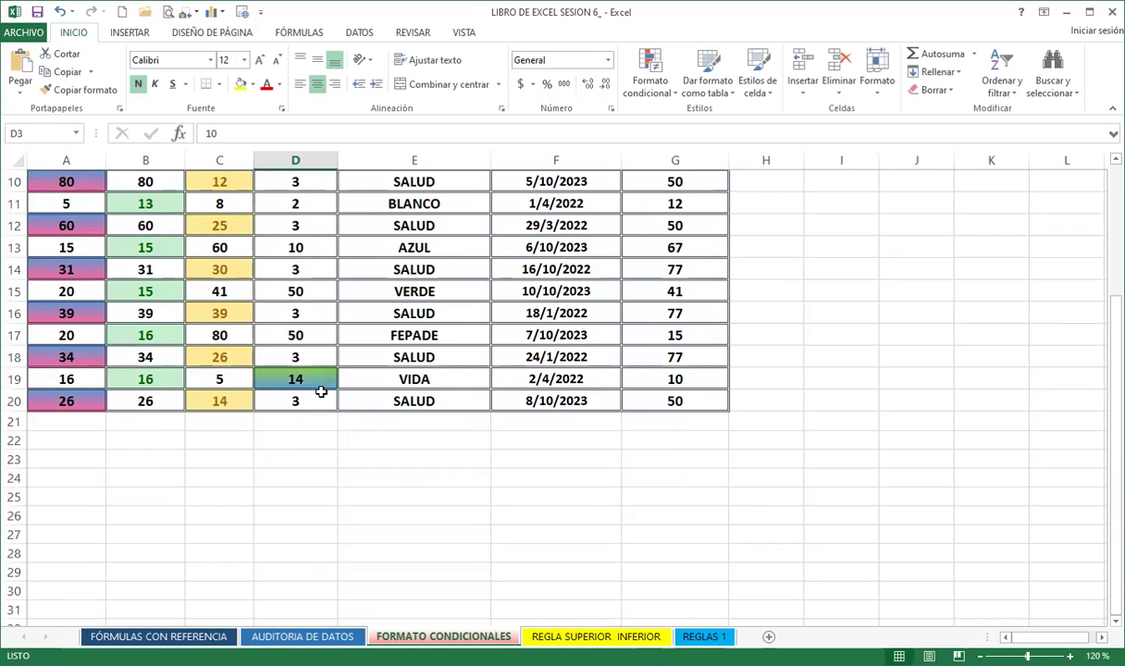
scroll(321, 389, "up", 3)
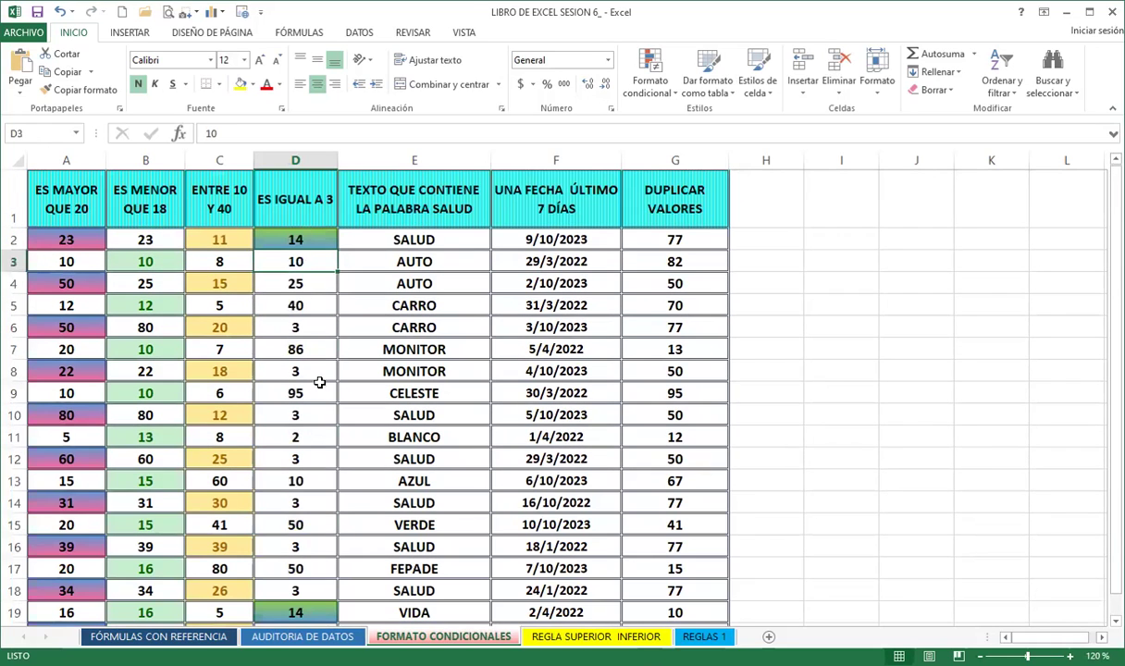
left_click(305, 238)
type("40")
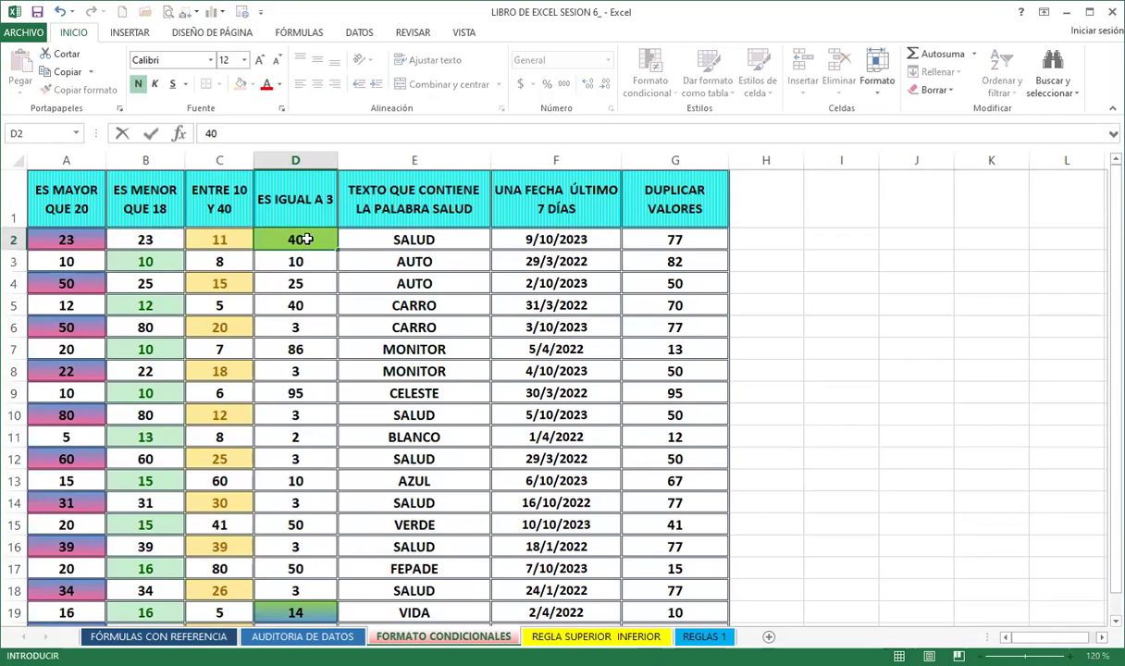
key("Return")
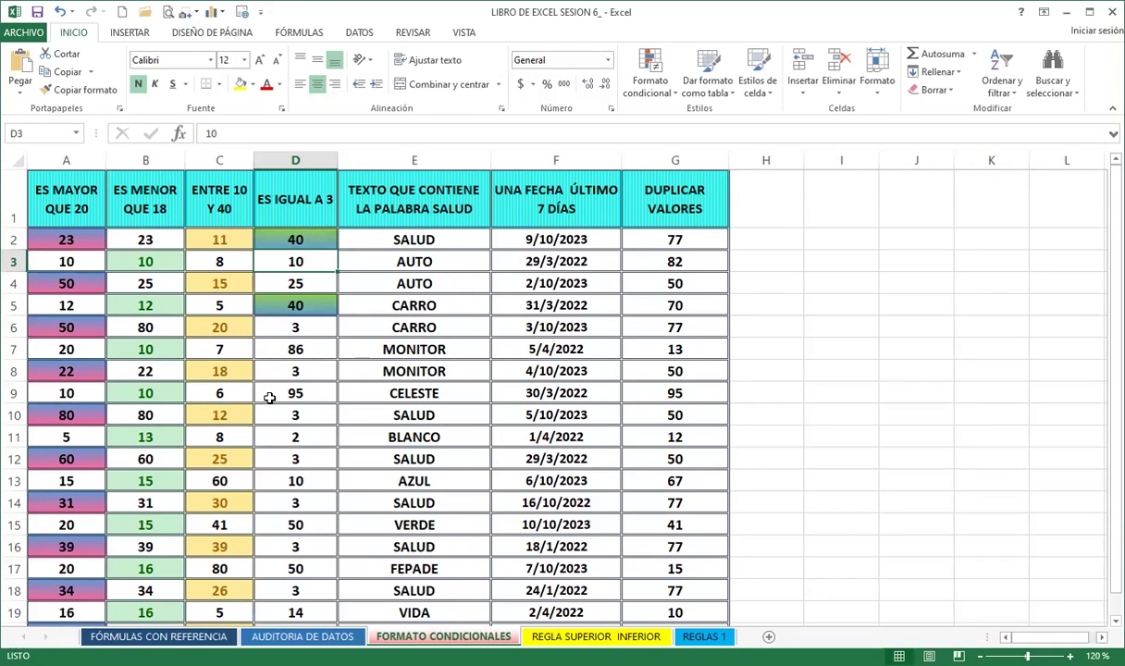
- Restore D2 to 3 and reselect cell D2
scroll(267, 356, "down", 3)
scroll(295, 378, "up", 3)
left_click(280, 238)
type("3")
key("Return")
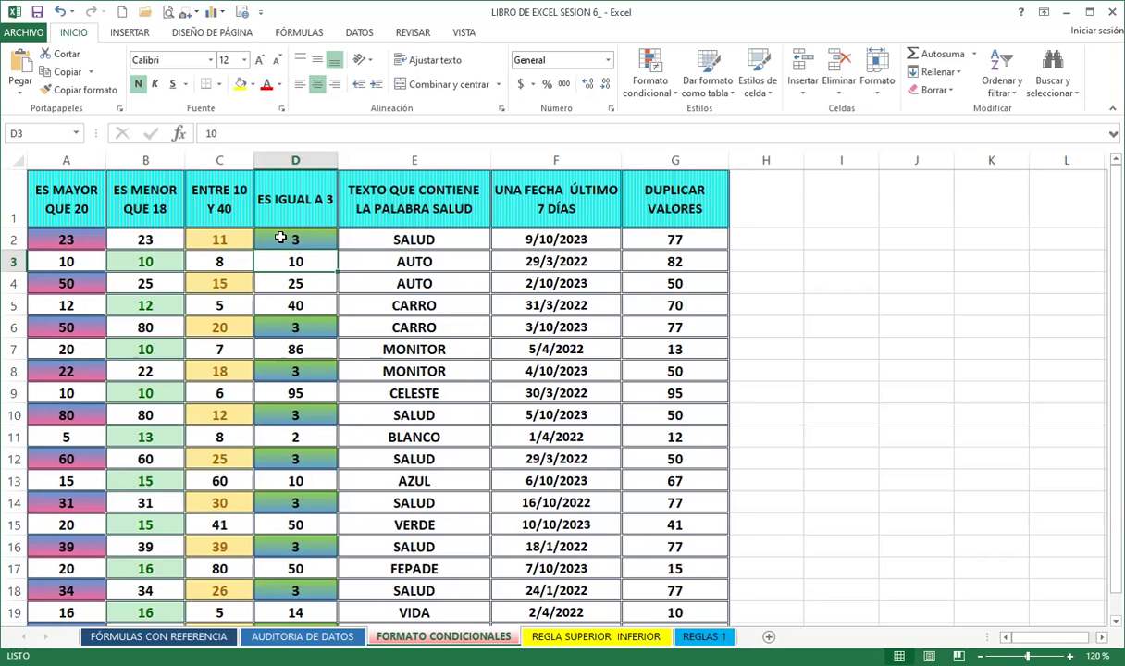
scroll(291, 411, "down", 2)
scroll(290, 411, "down", 1)
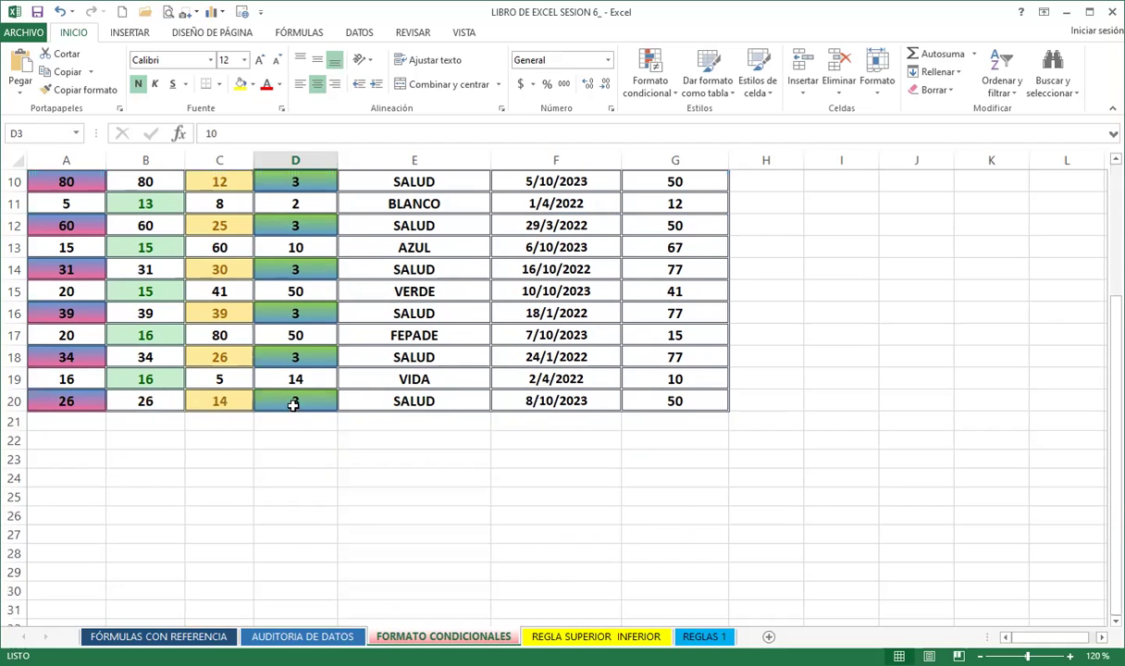
scroll(293, 400, "up", 3)
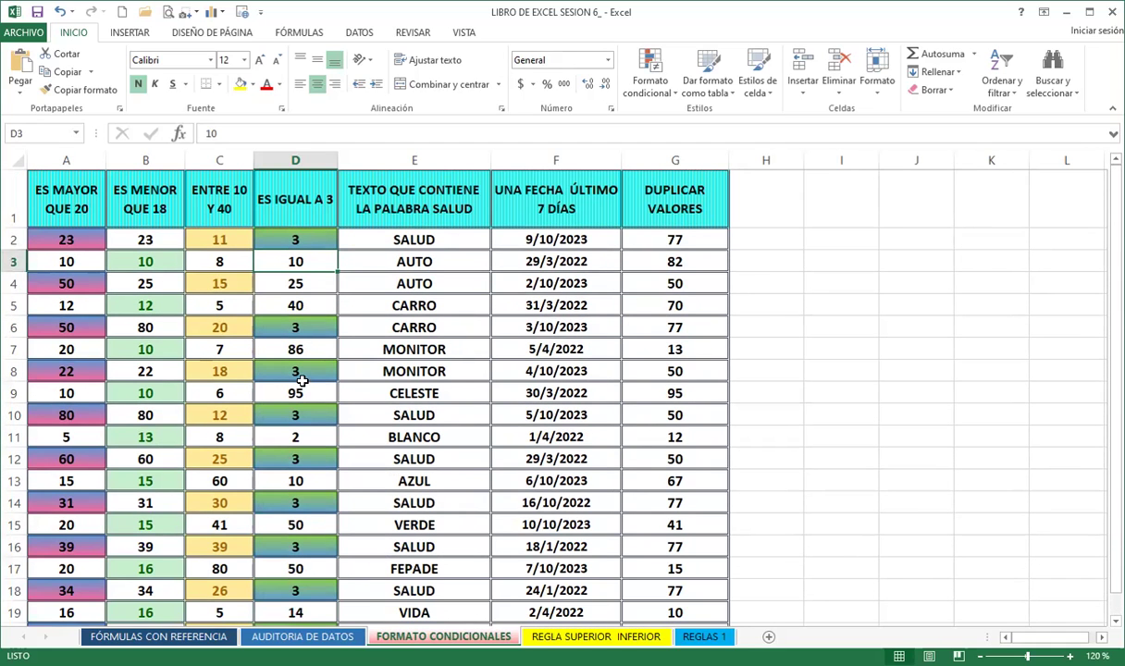
left_click(305, 239)
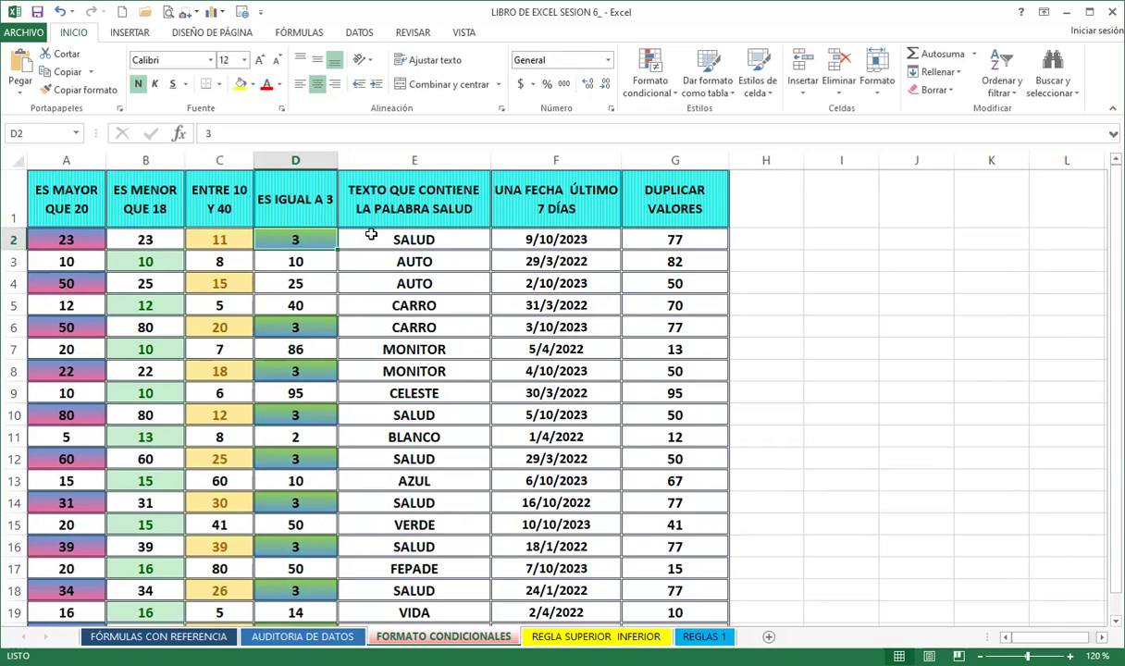
- Select E2:E20 and start a Texto que contiene rule referencing cell E2
left_click_drag(377, 238, 422, 564)
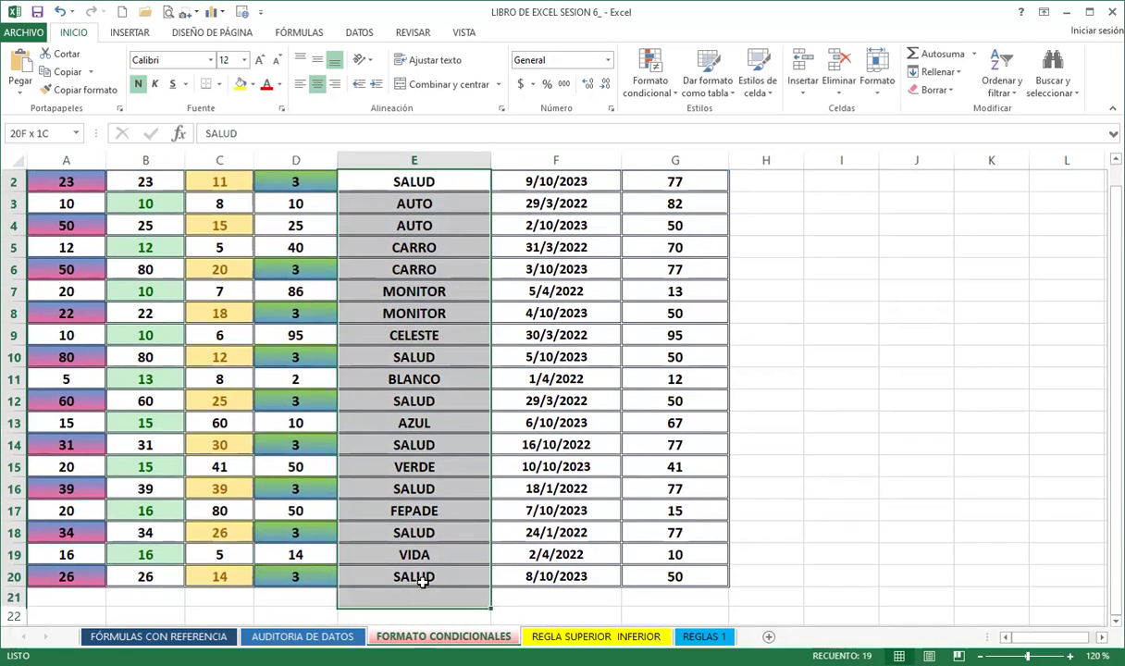
scroll(422, 564, "up", 1)
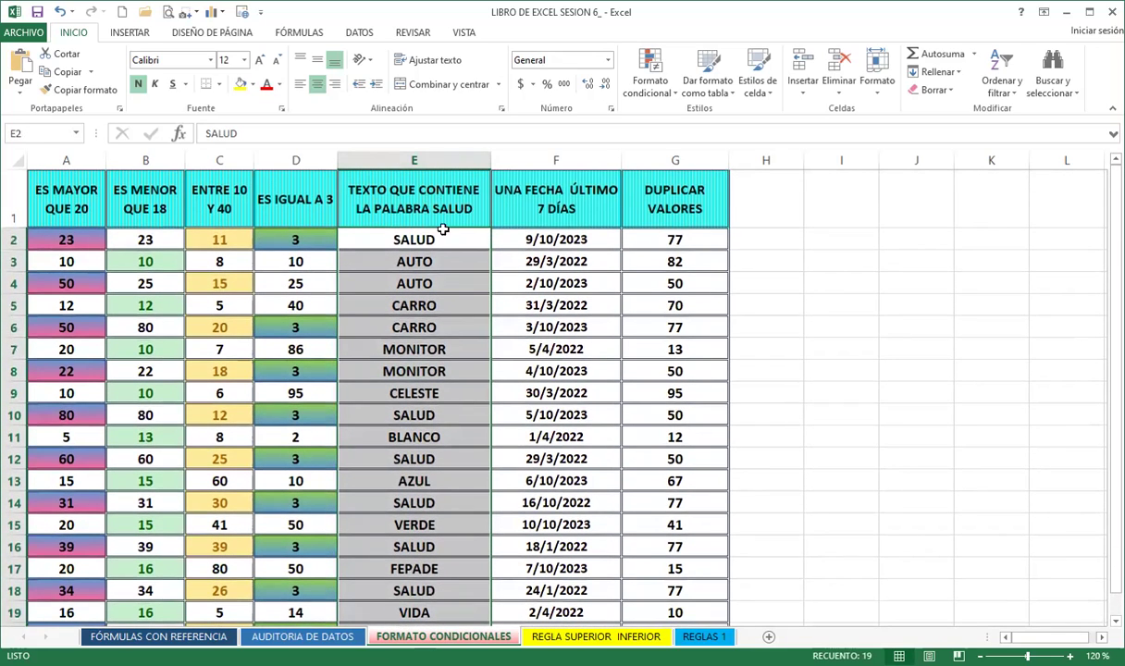
left_click(646, 92)
mouse_move(740, 118)
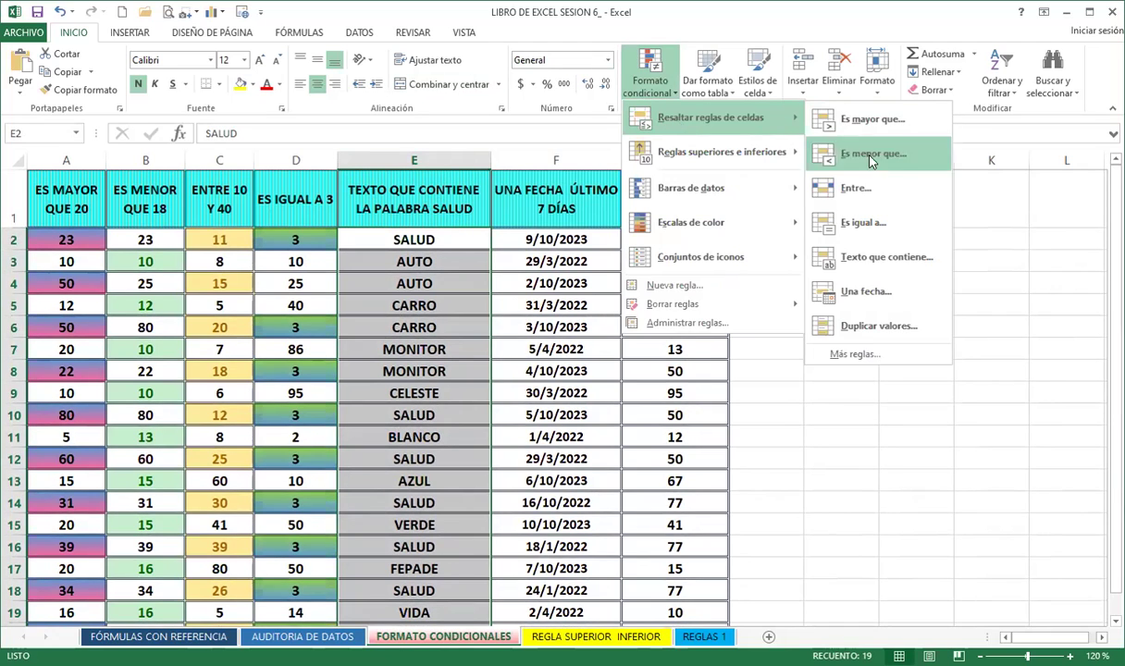
left_click(895, 264)
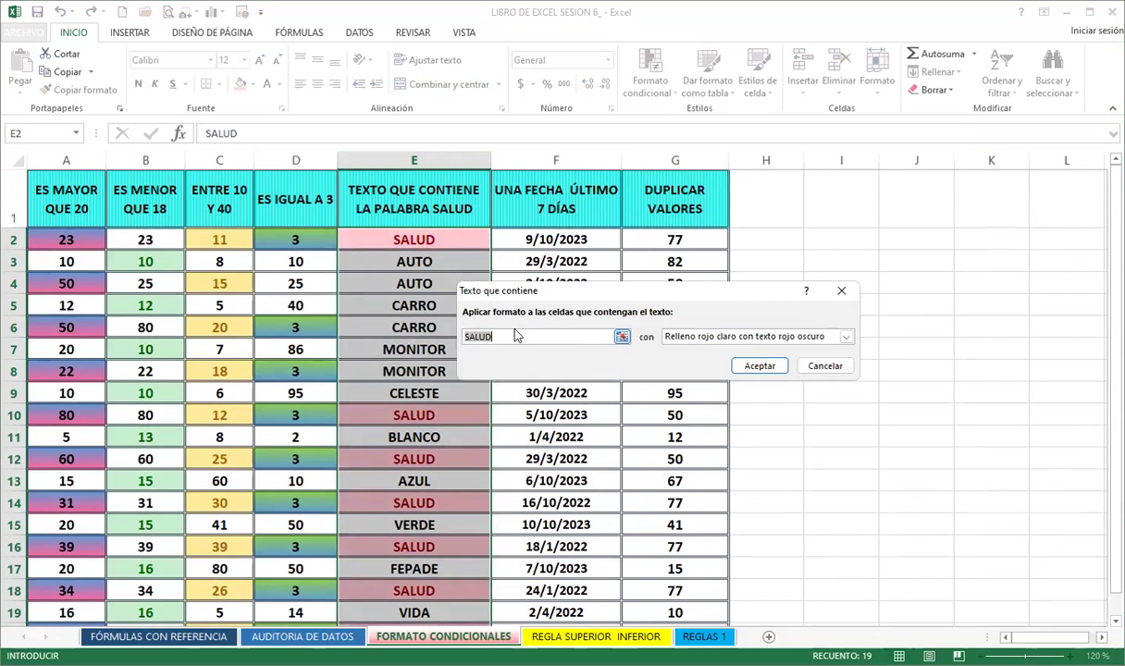
left_click(455, 238)
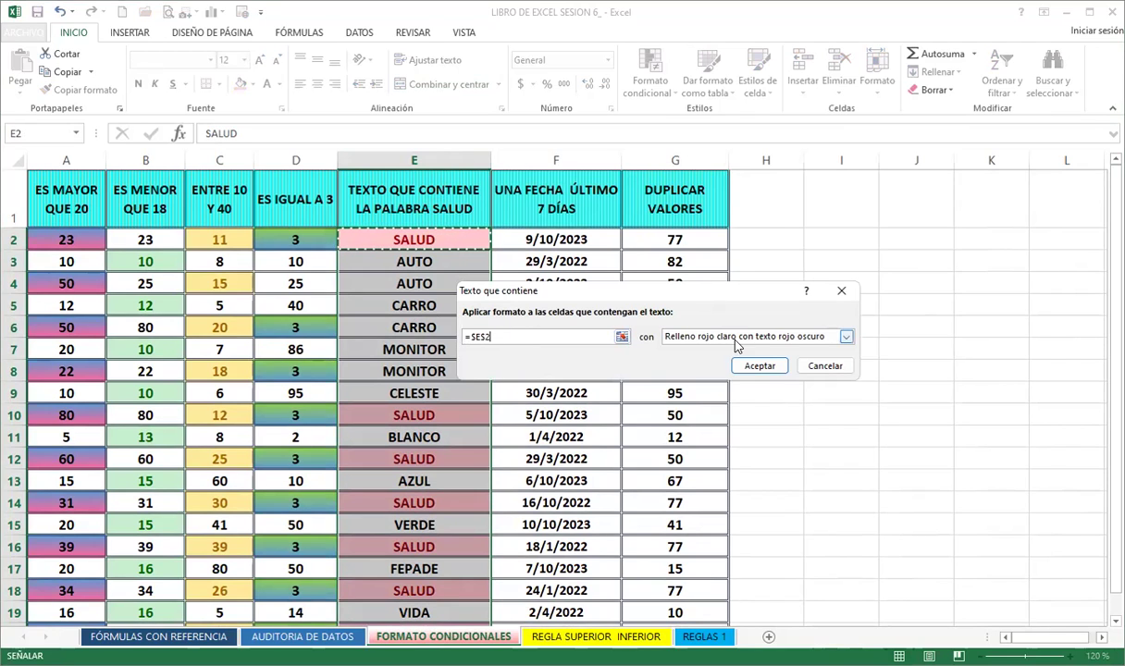
- Give the rule a custom pink vertical-stripe pattern and accept it
left_click(696, 335)
left_click(674, 408)
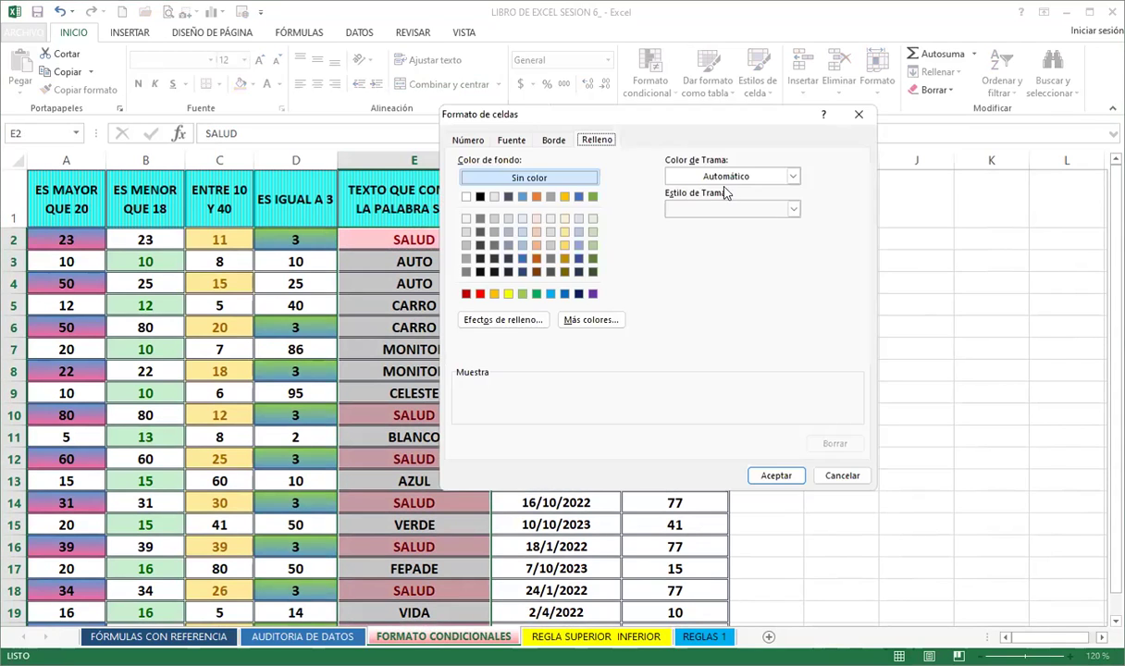
left_click(699, 174)
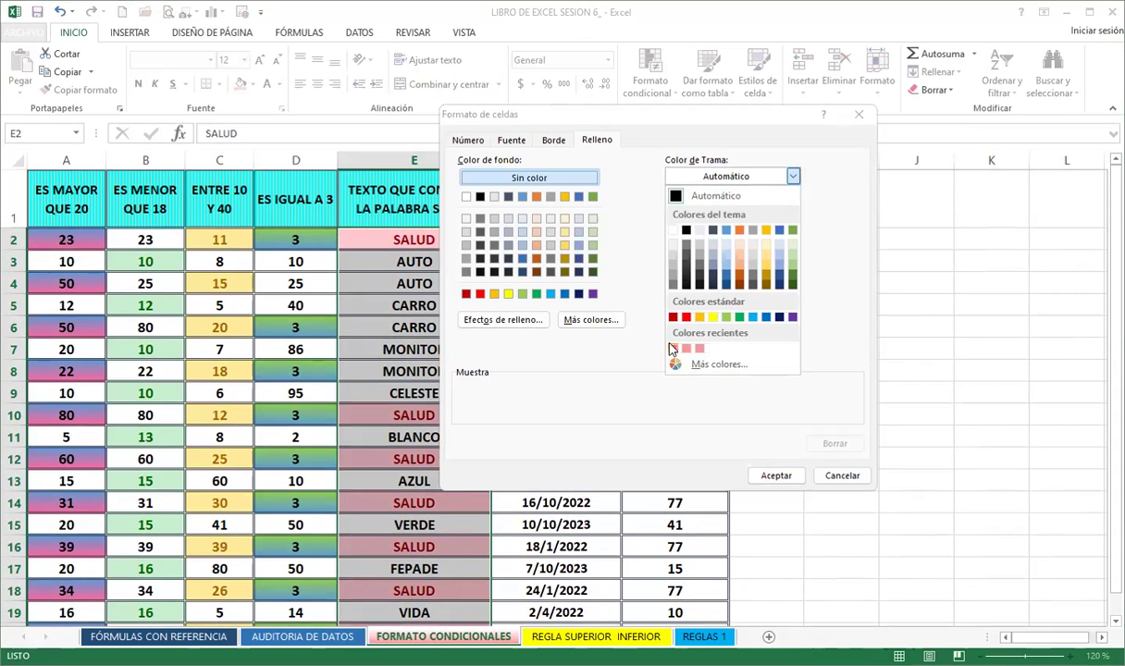
left_click(674, 348)
left_click(794, 209)
left_click(696, 269)
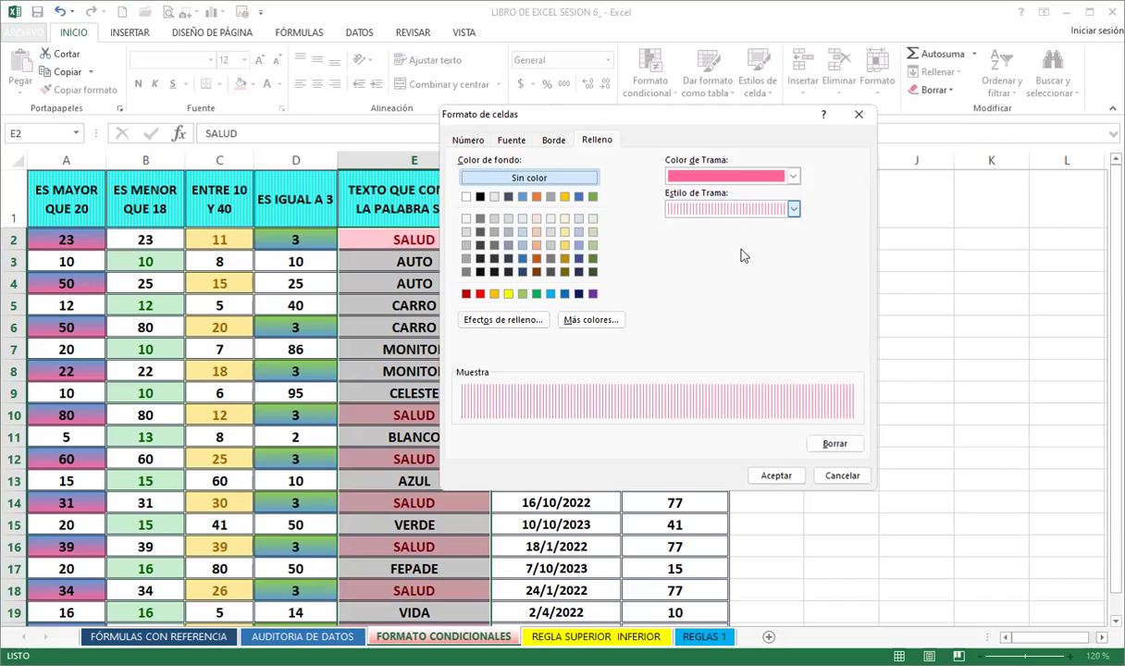
left_click(779, 475)
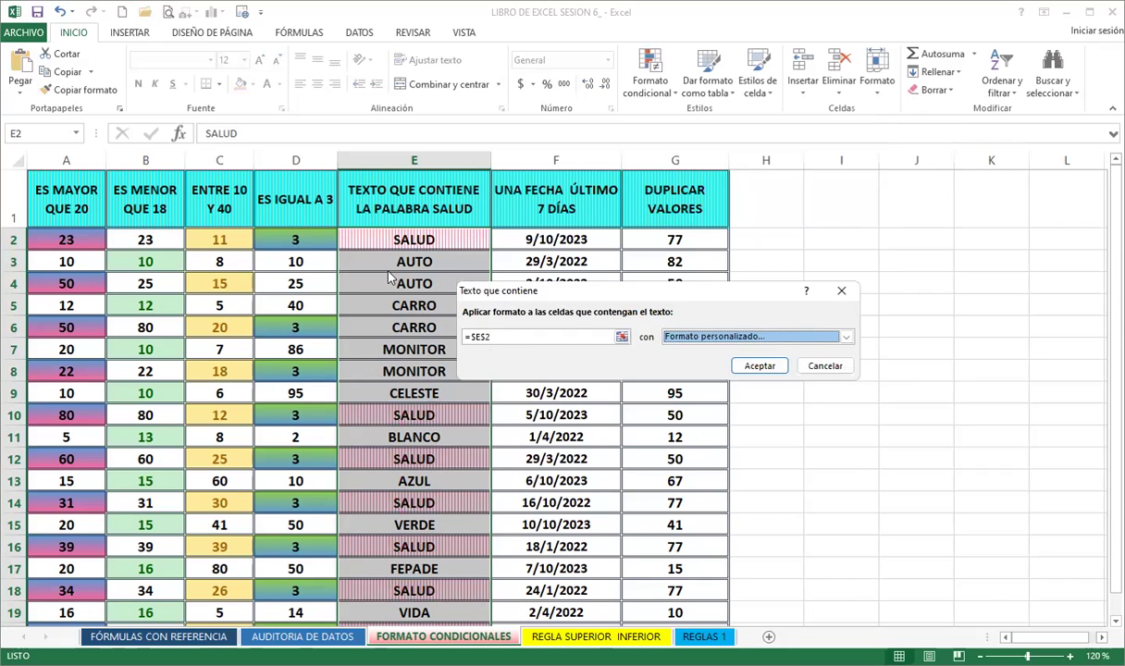
left_click(760, 367)
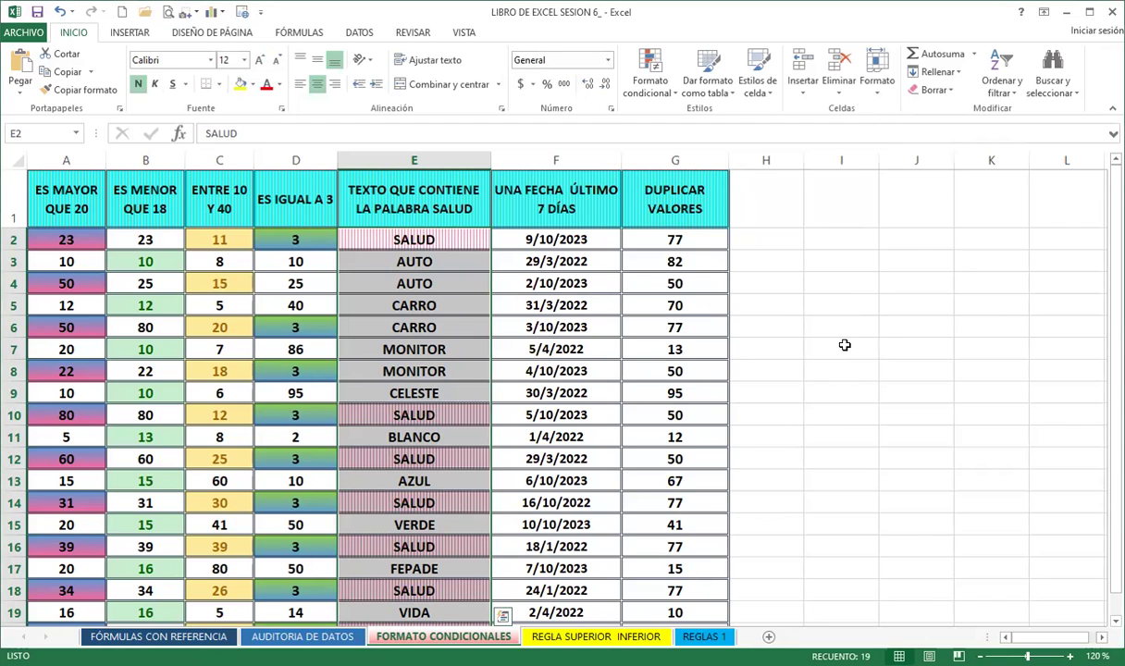
left_click(458, 349)
scroll(436, 453, "down", 2)
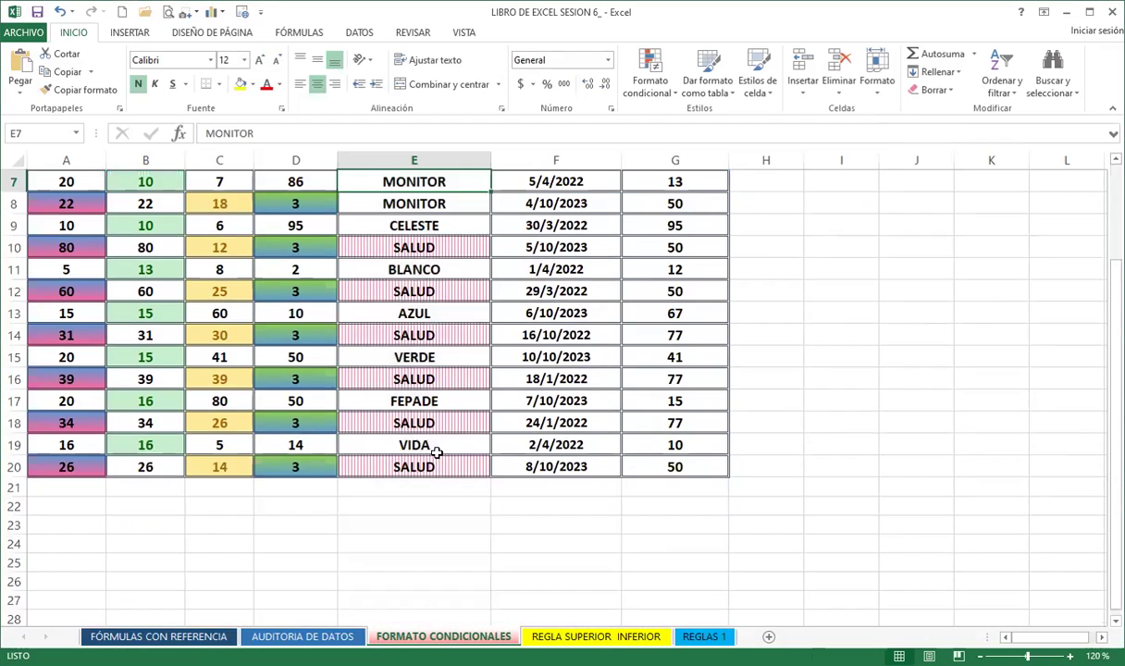
scroll(438, 460, "up", 2)
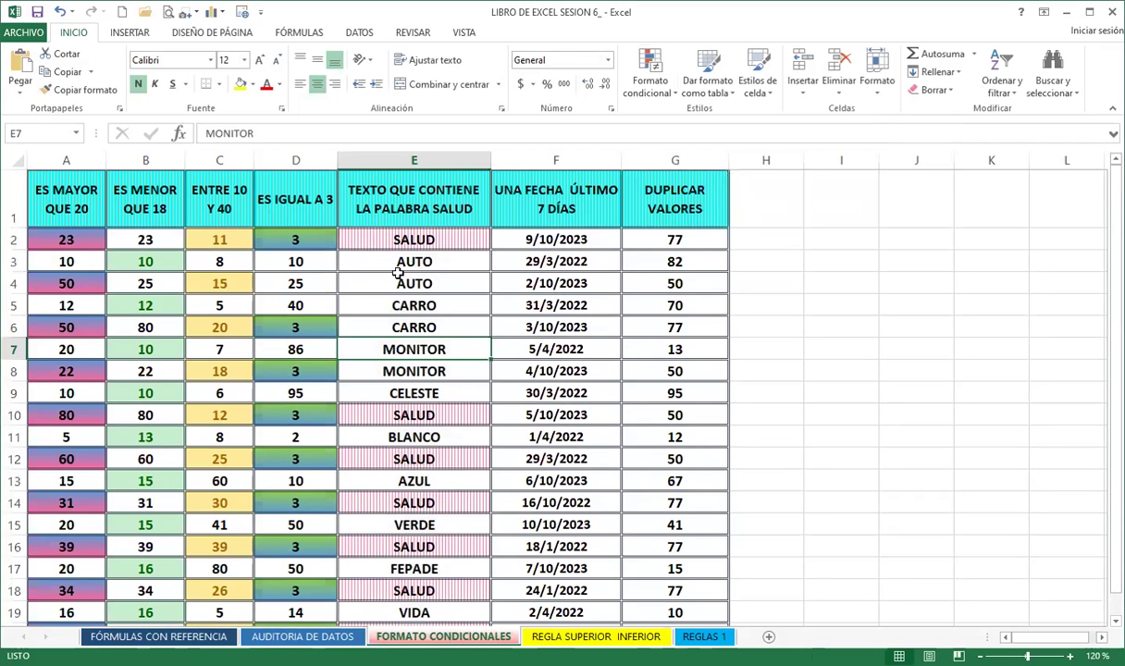
left_click(449, 236)
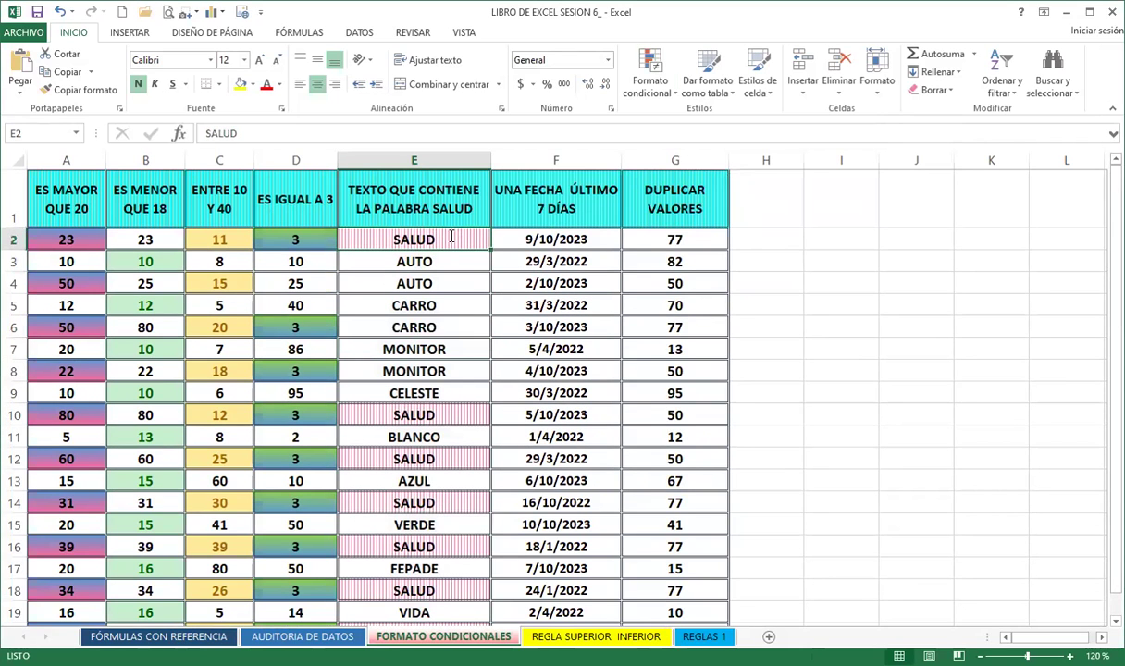
type("AUTO")
key("Return")
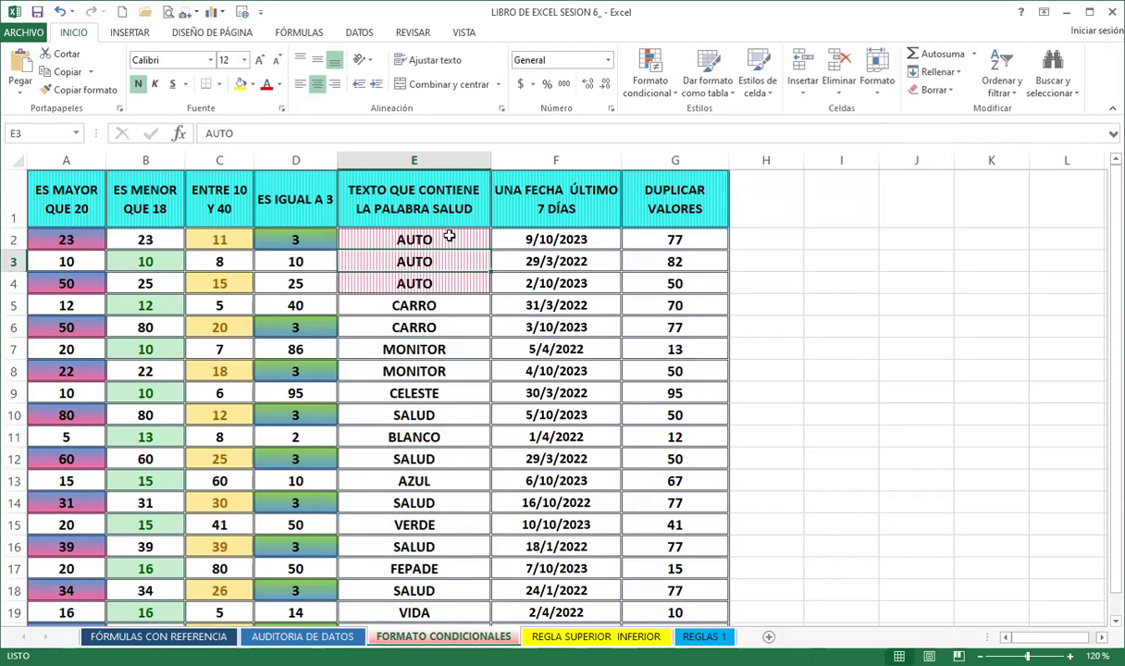
type("CELESTE")
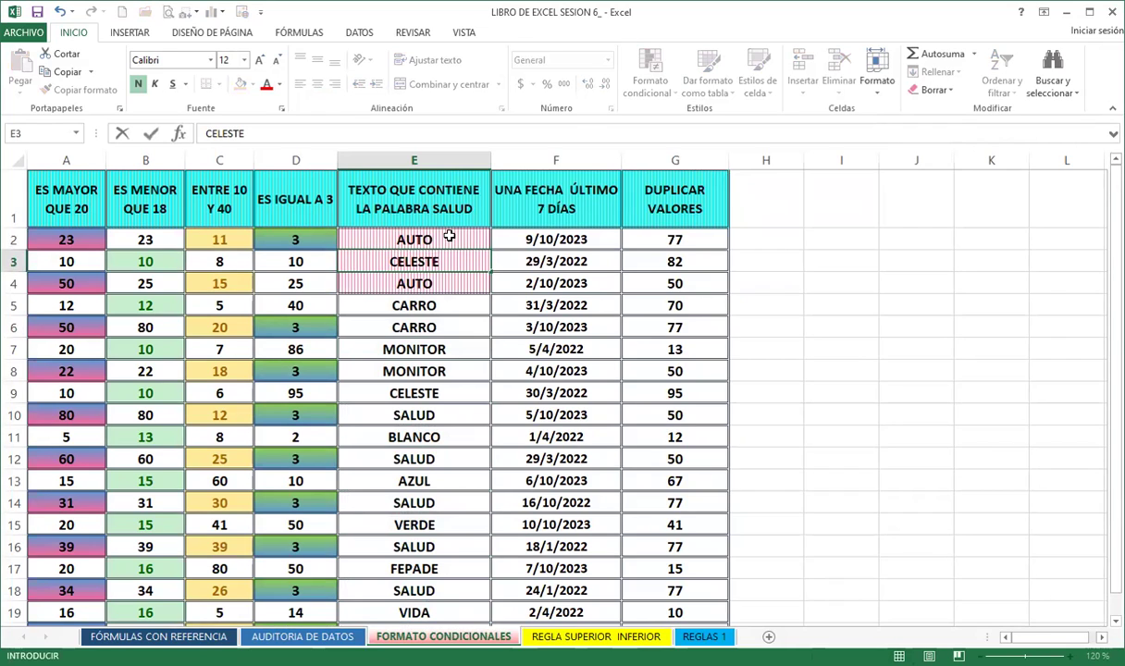
left_click(439, 284)
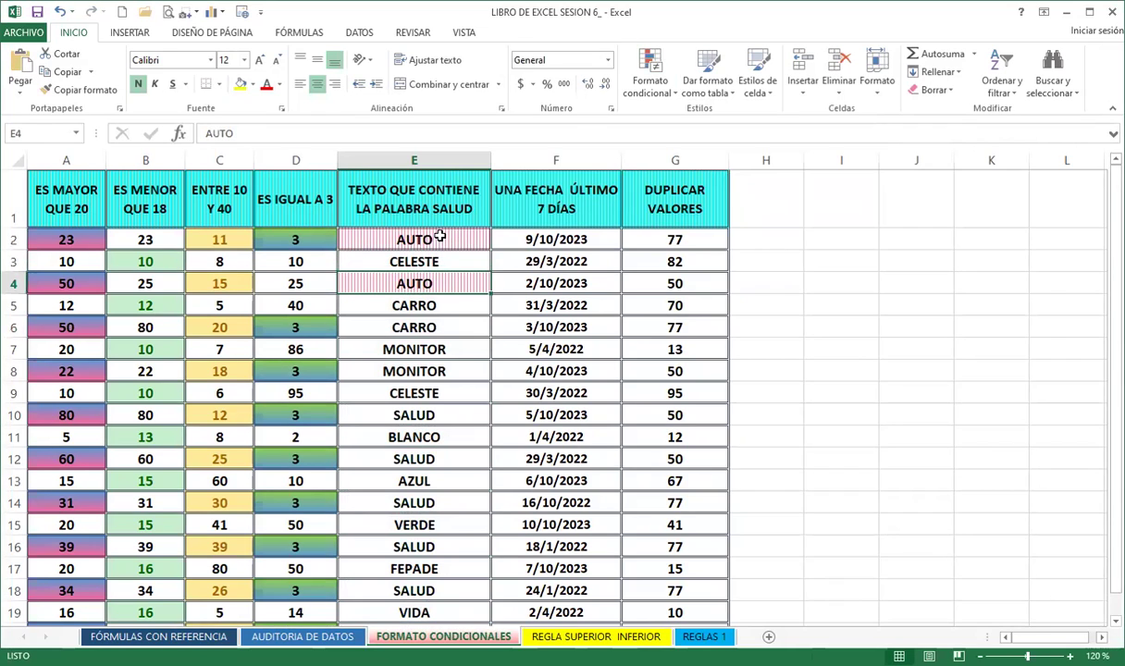
left_click(441, 238)
type("CELESTE")
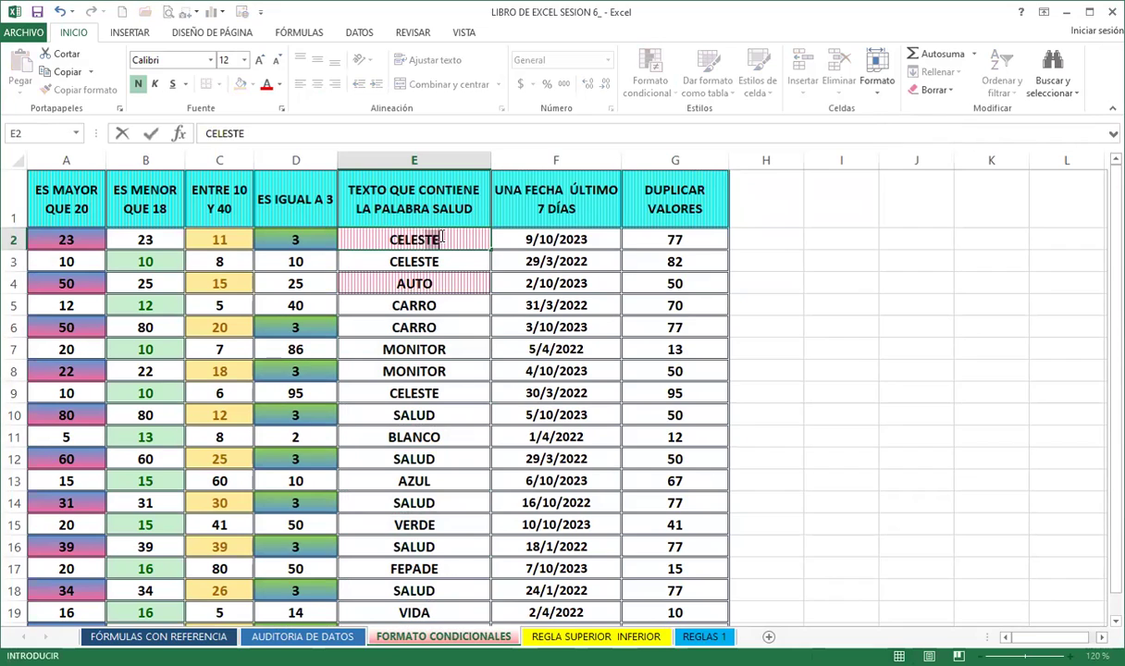
key("Return")
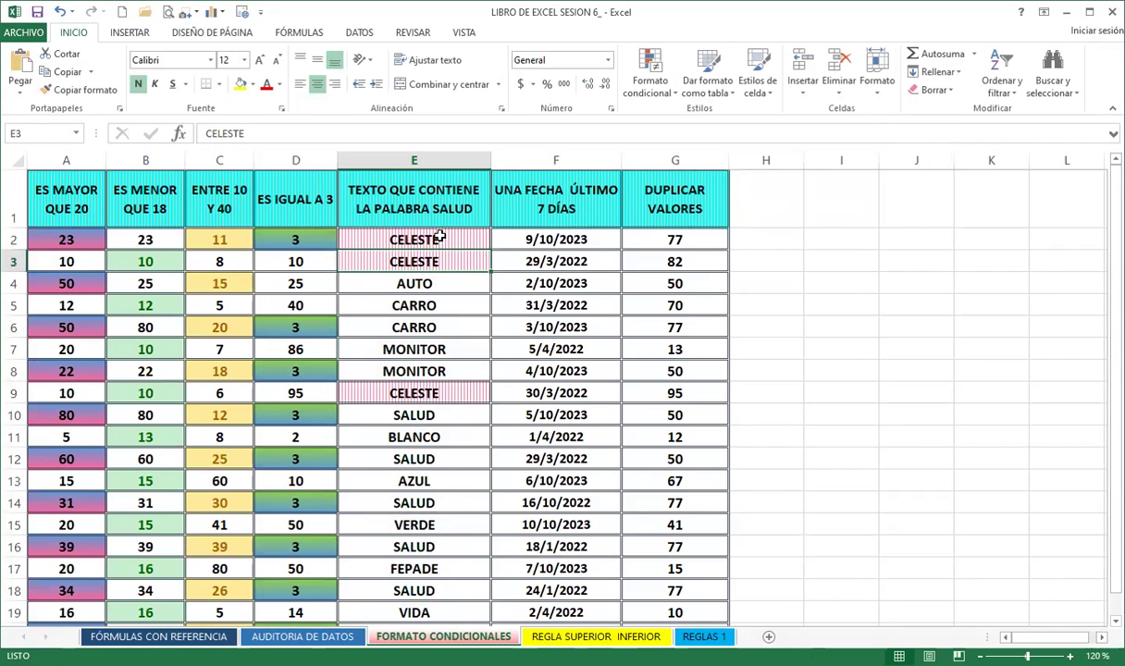
key("ctrl+z")
key("ctrl+z")
key("ctrl+z")
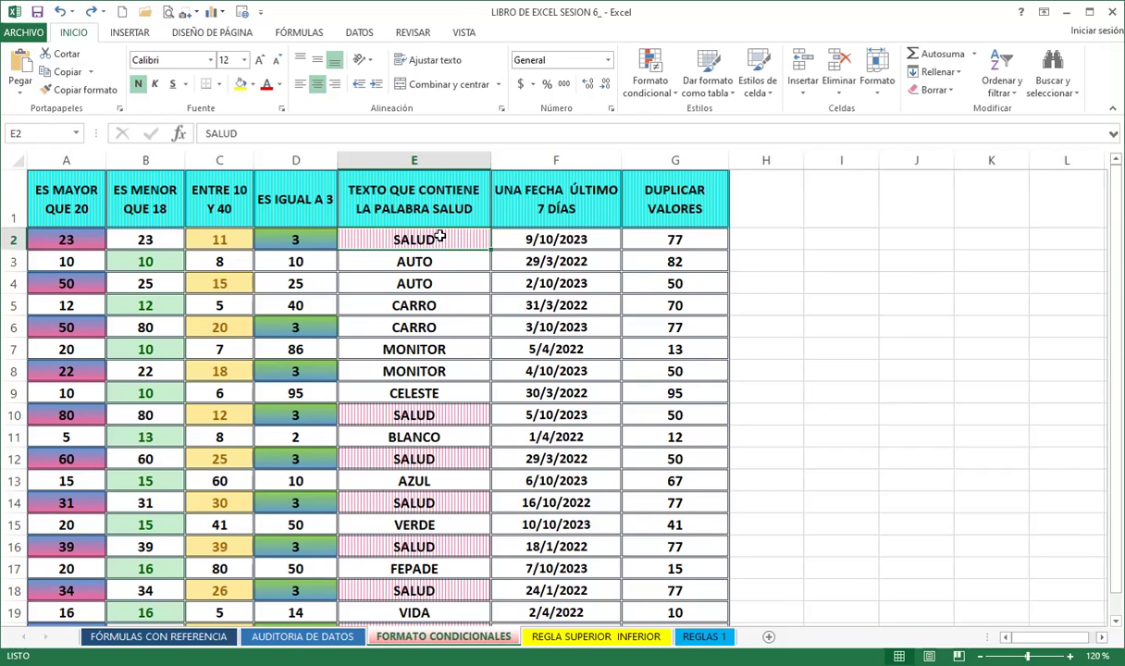
left_click(600, 237)
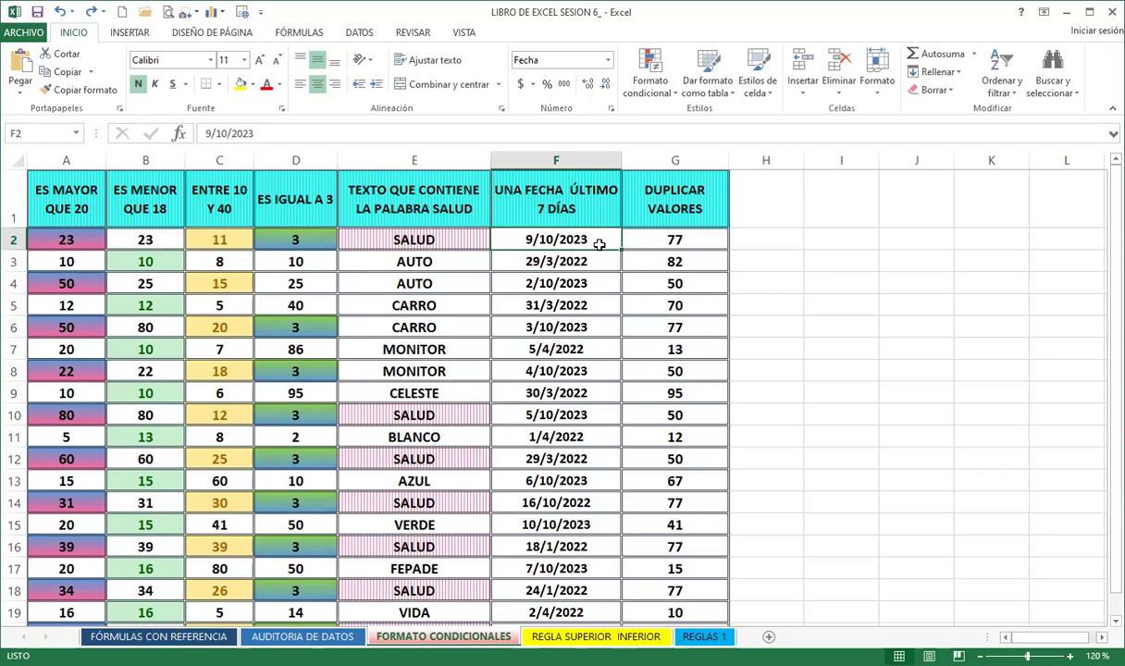
- Select dates F2:F21 and start a date rule for the last 7 days
left_click_drag(559, 238, 573, 593)
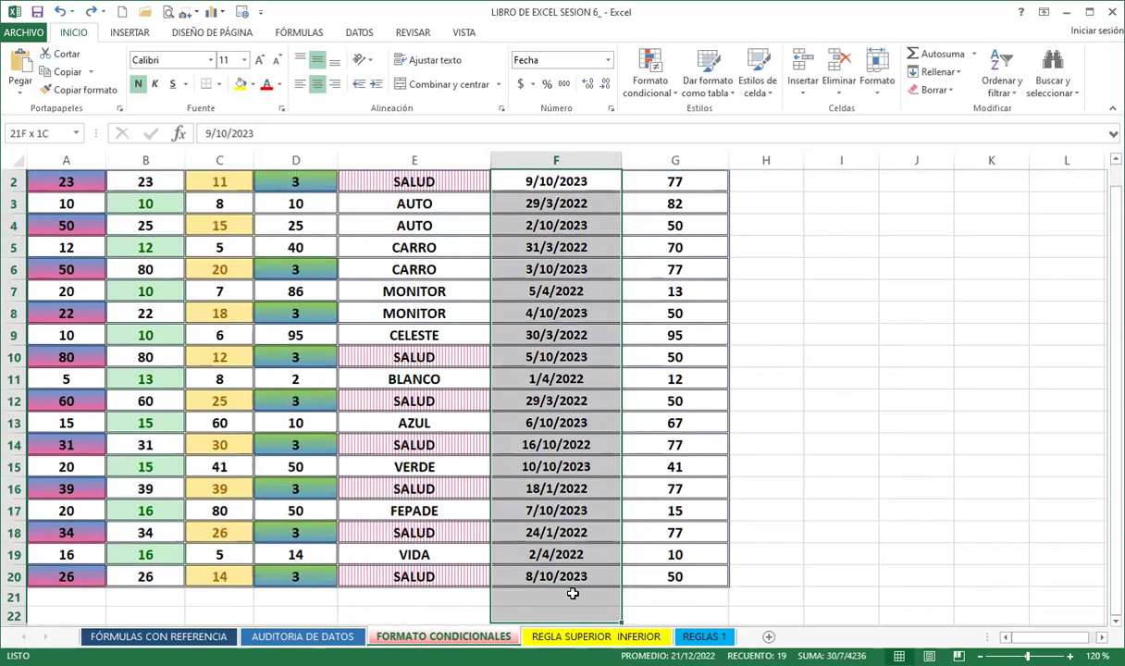
scroll(558, 460, "up", 1)
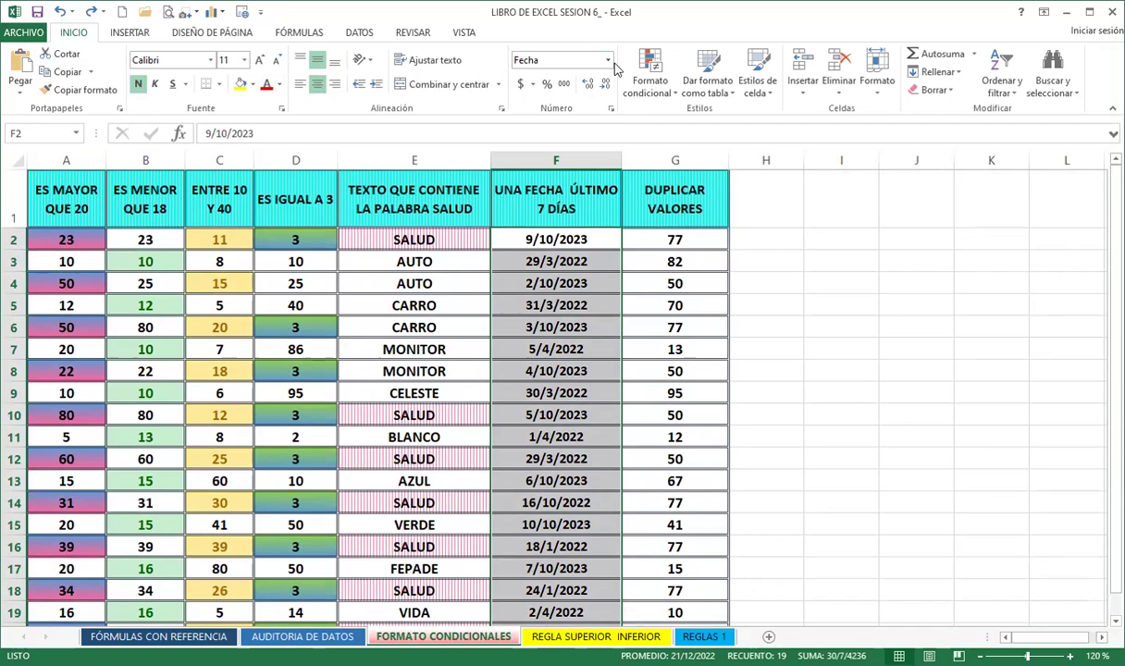
left_click(651, 74)
mouse_move(718, 118)
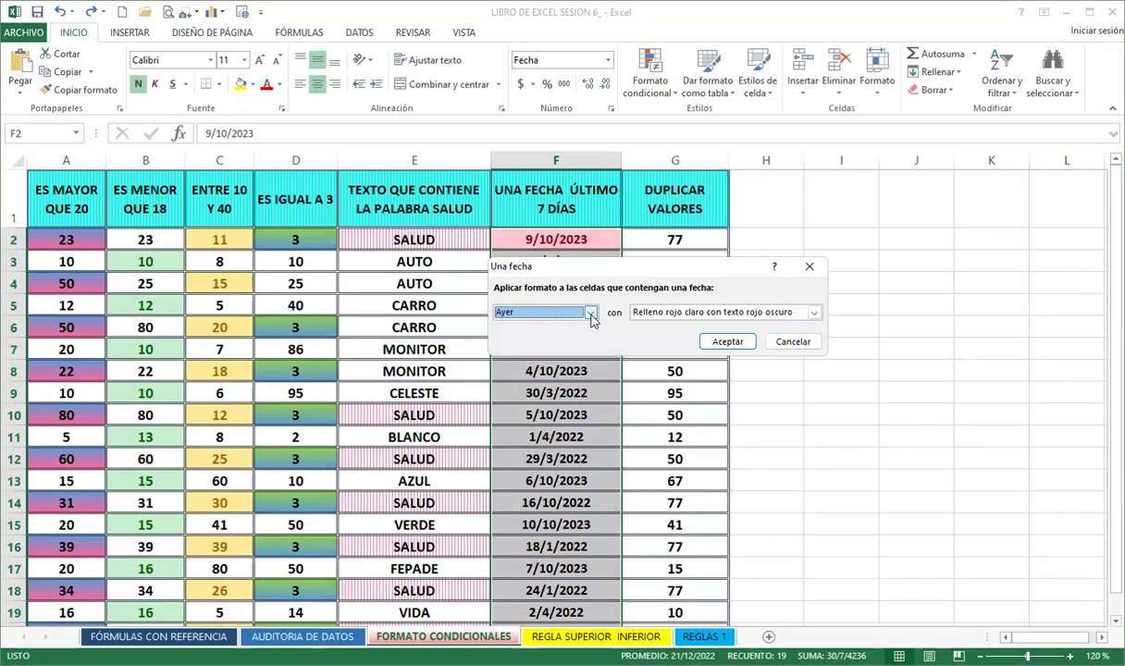
left_click(589, 313)
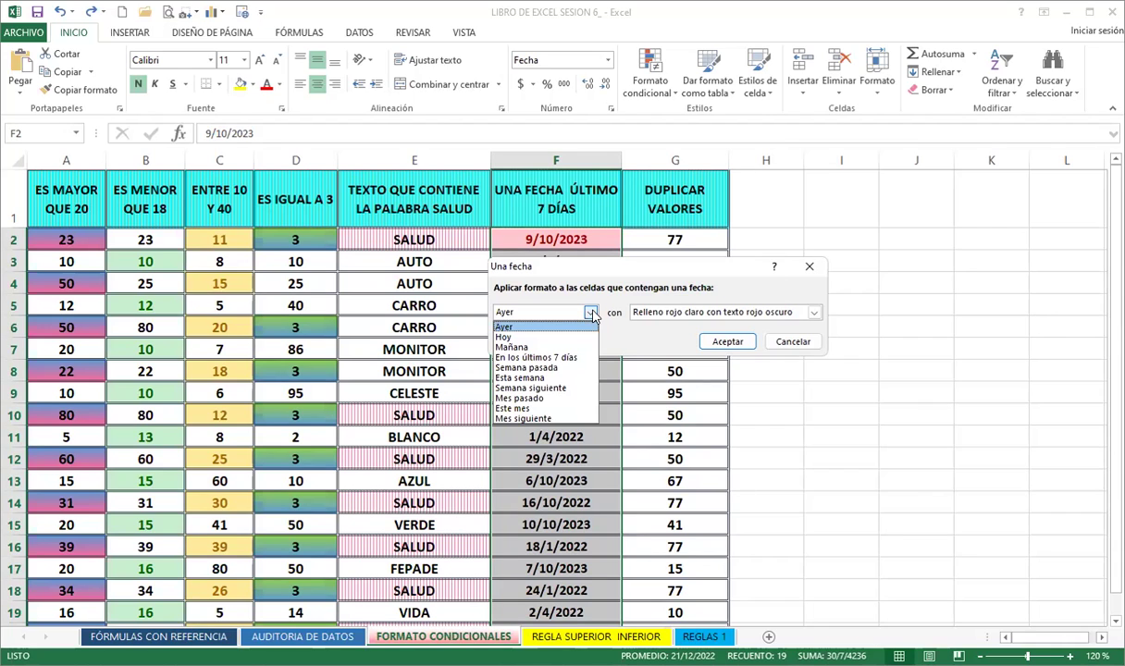
left_click(549, 358)
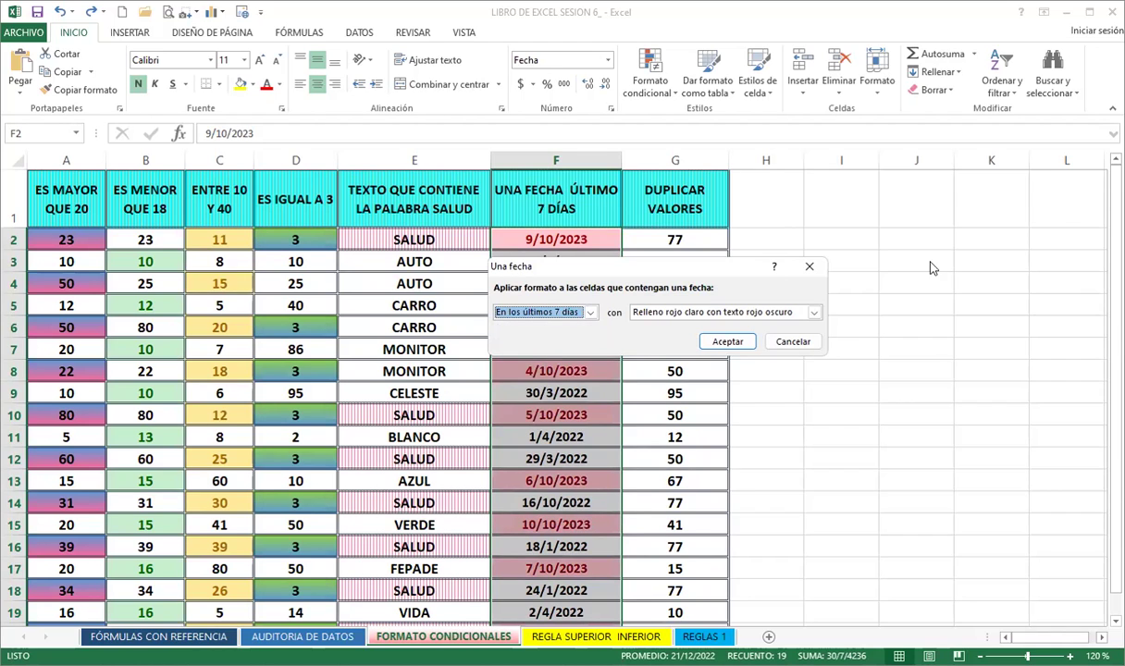
- Format those dates with a light-blue to light-grey gradient and confirm the rule
left_click(813, 312)
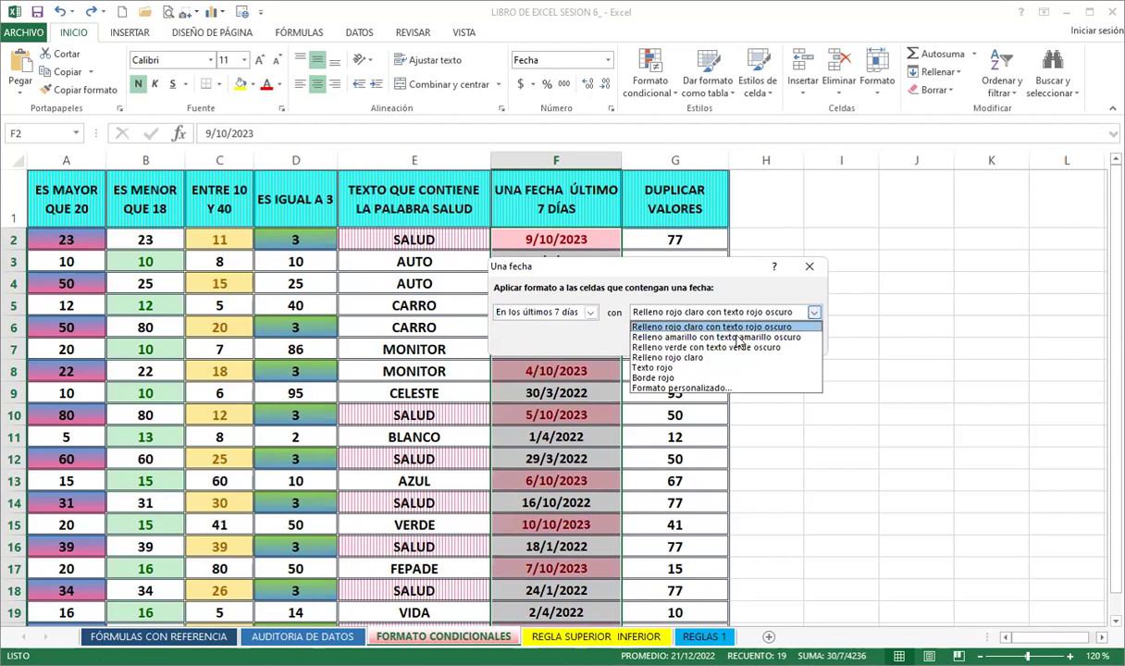
left_click(657, 389)
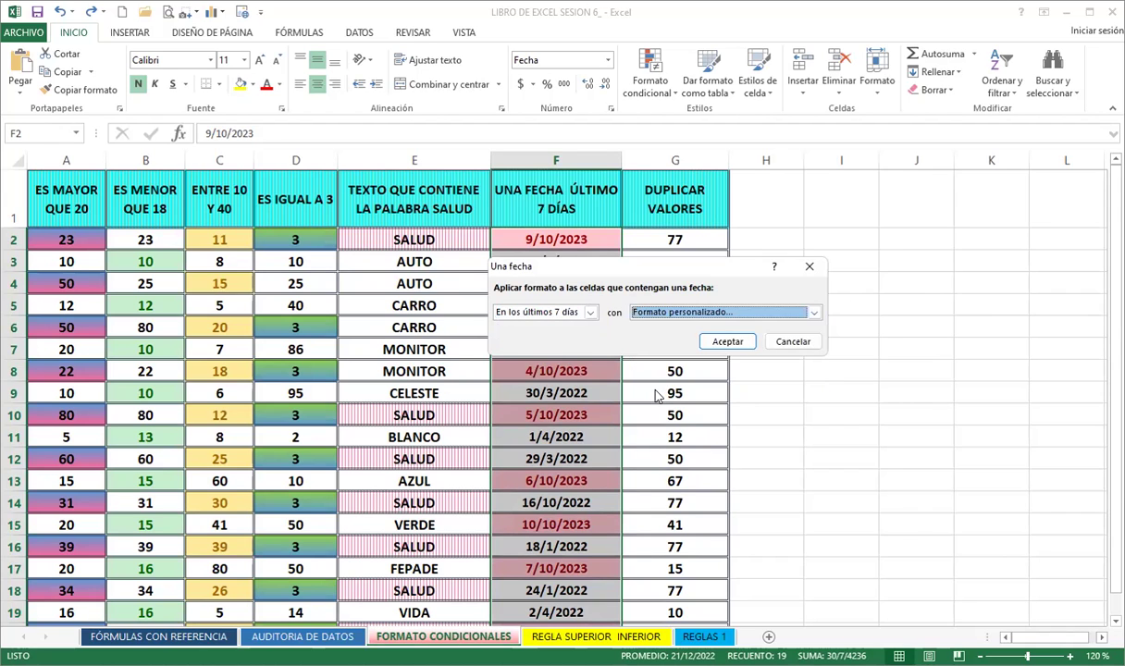
left_click(483, 323)
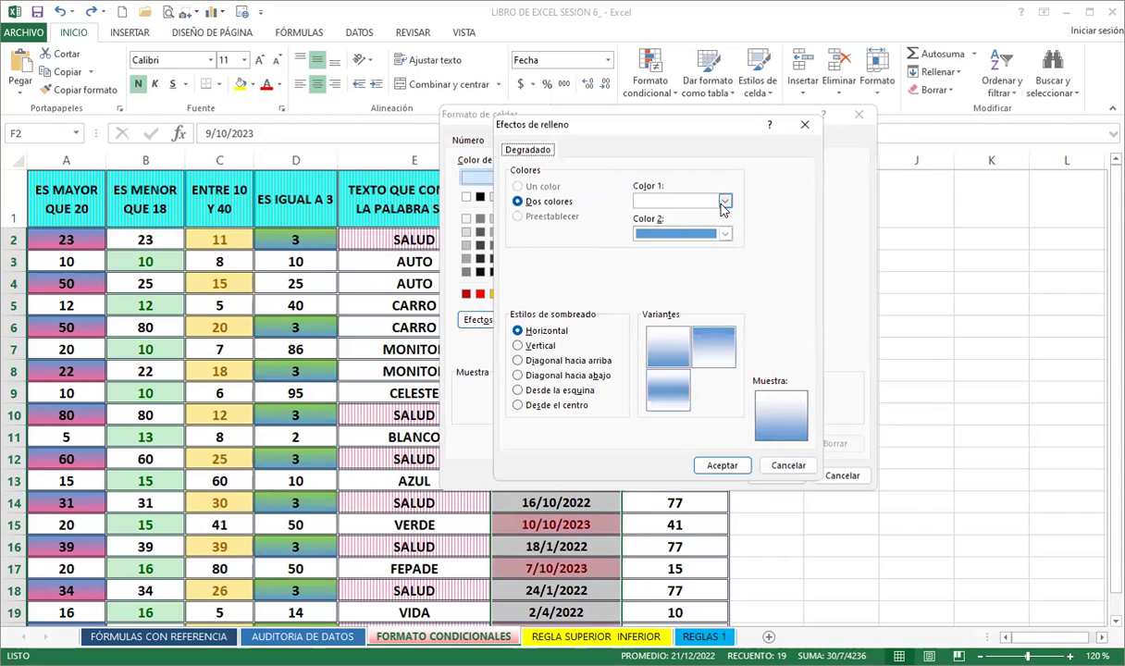
left_click(724, 201)
left_click(721, 322)
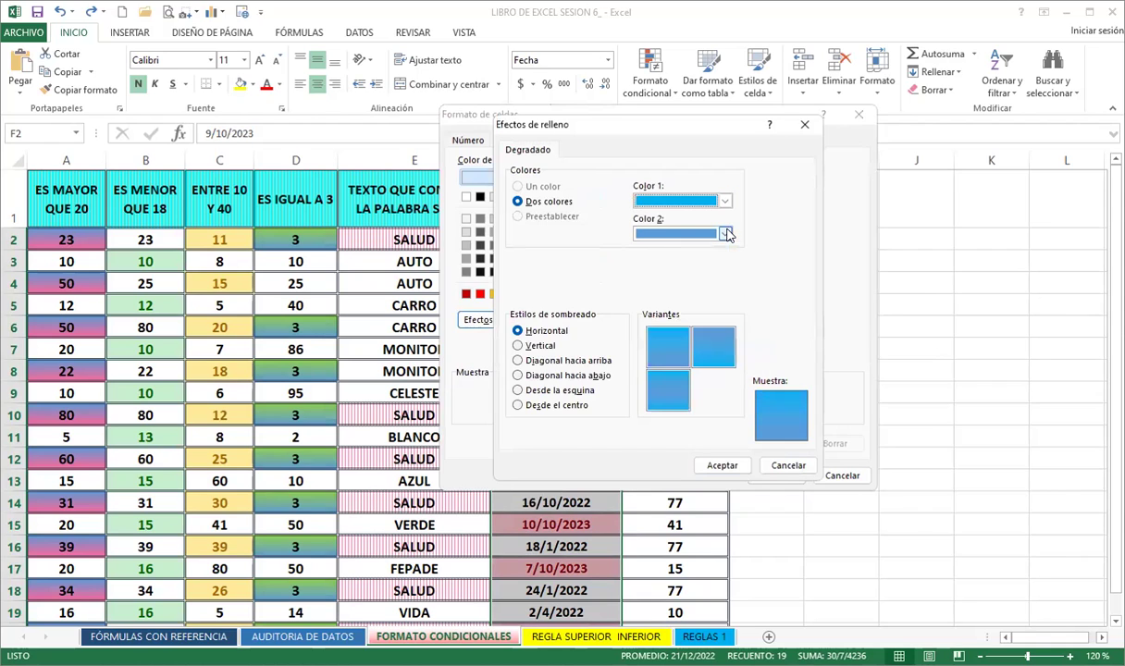
left_click(728, 235)
left_click(624, 273)
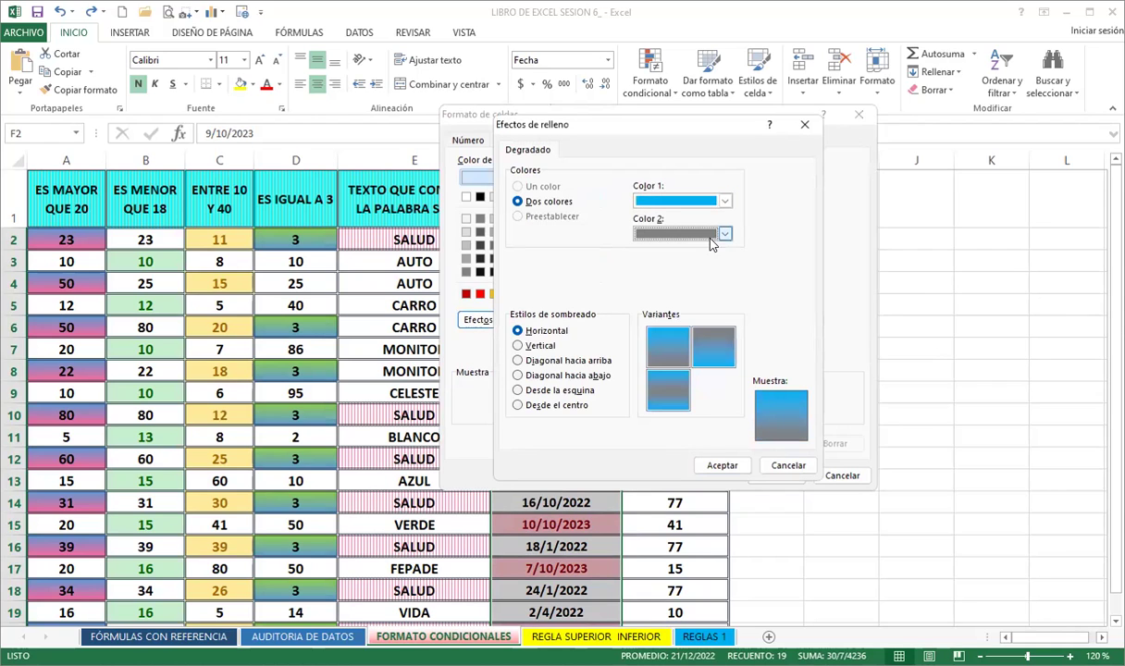
left_click(725, 235)
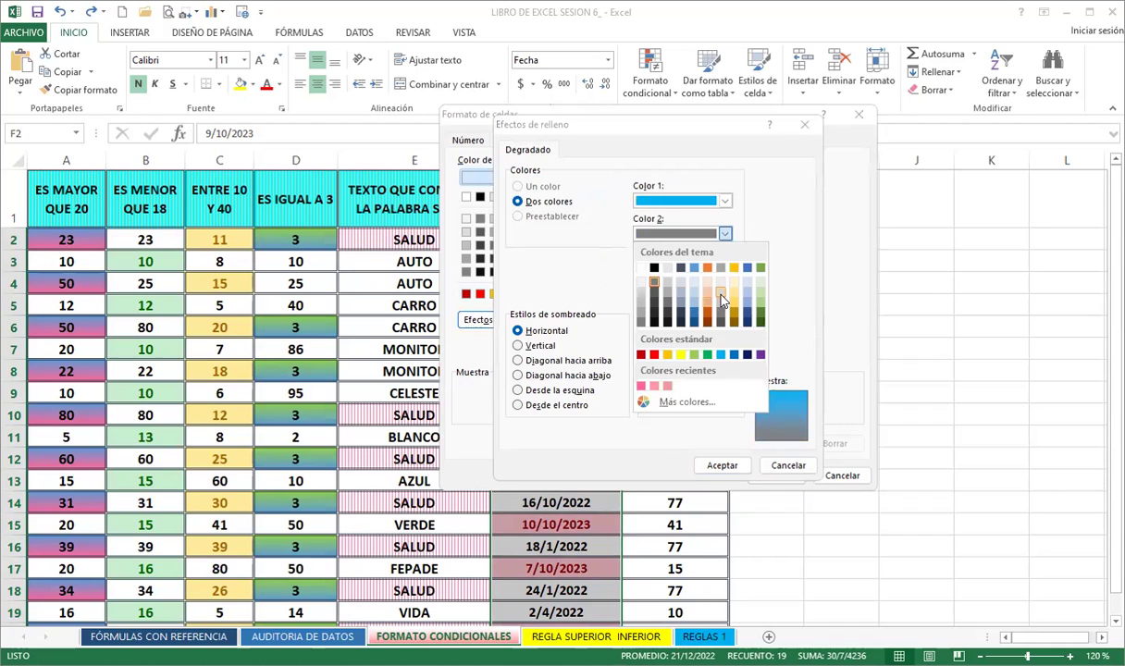
left_click(718, 298)
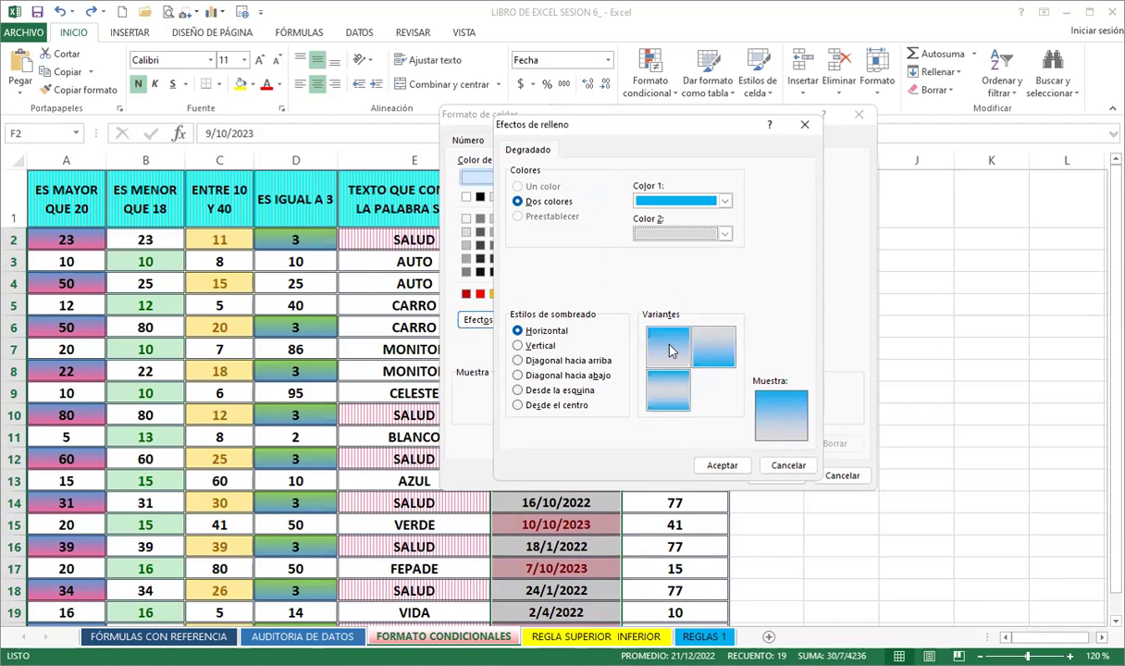
left_click(729, 468)
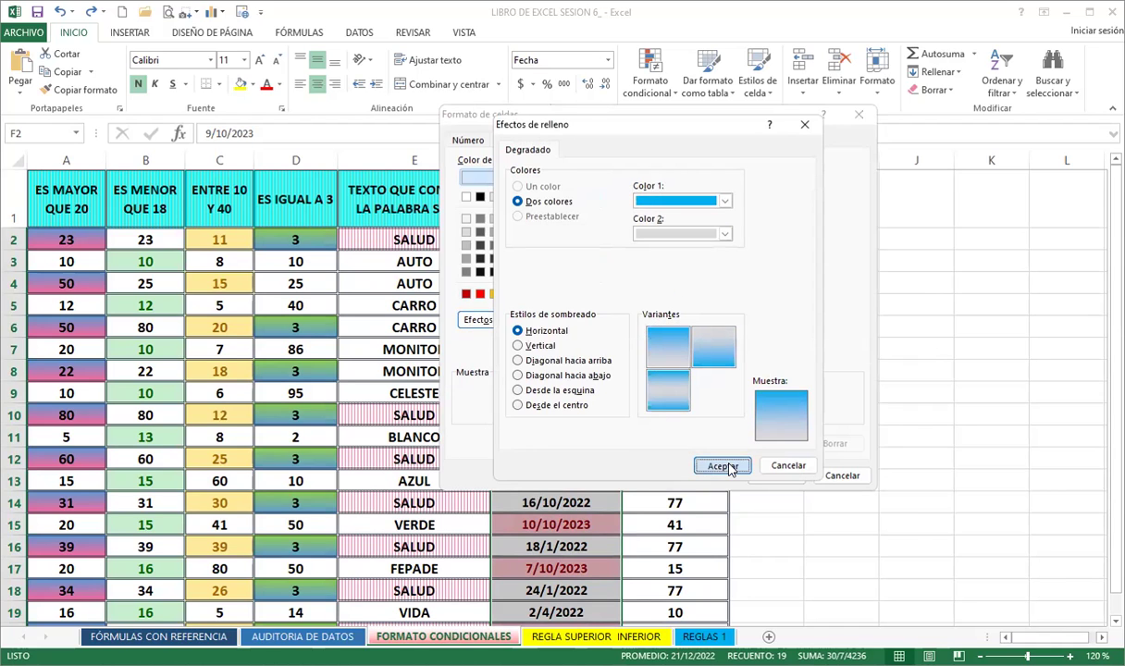
left_click(782, 476)
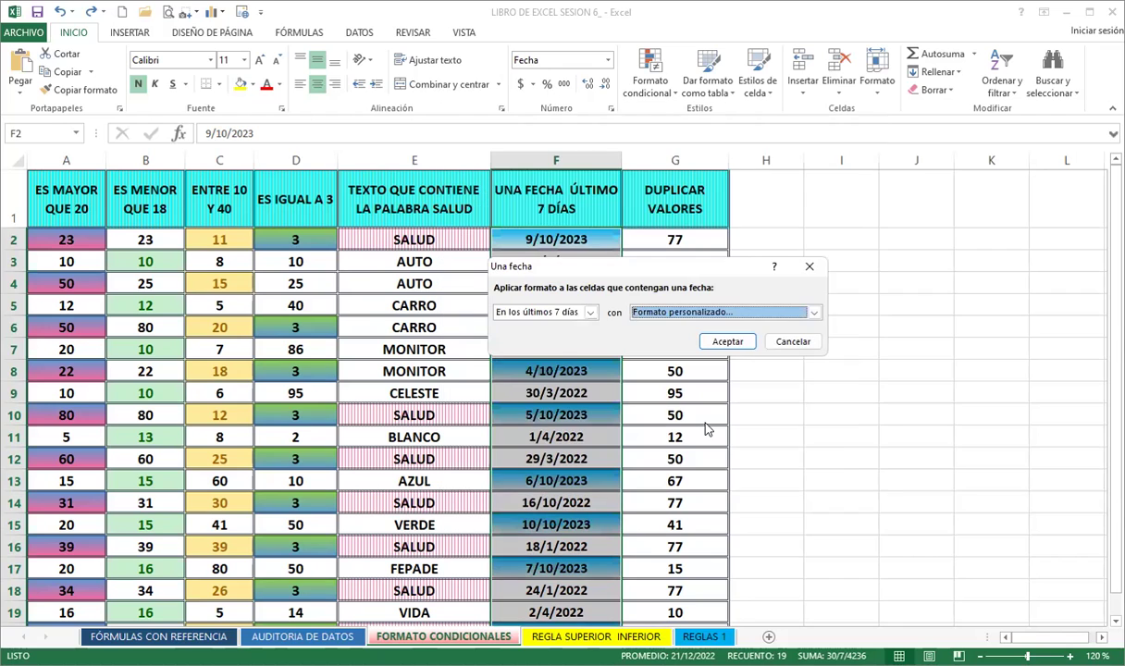
left_click(728, 341)
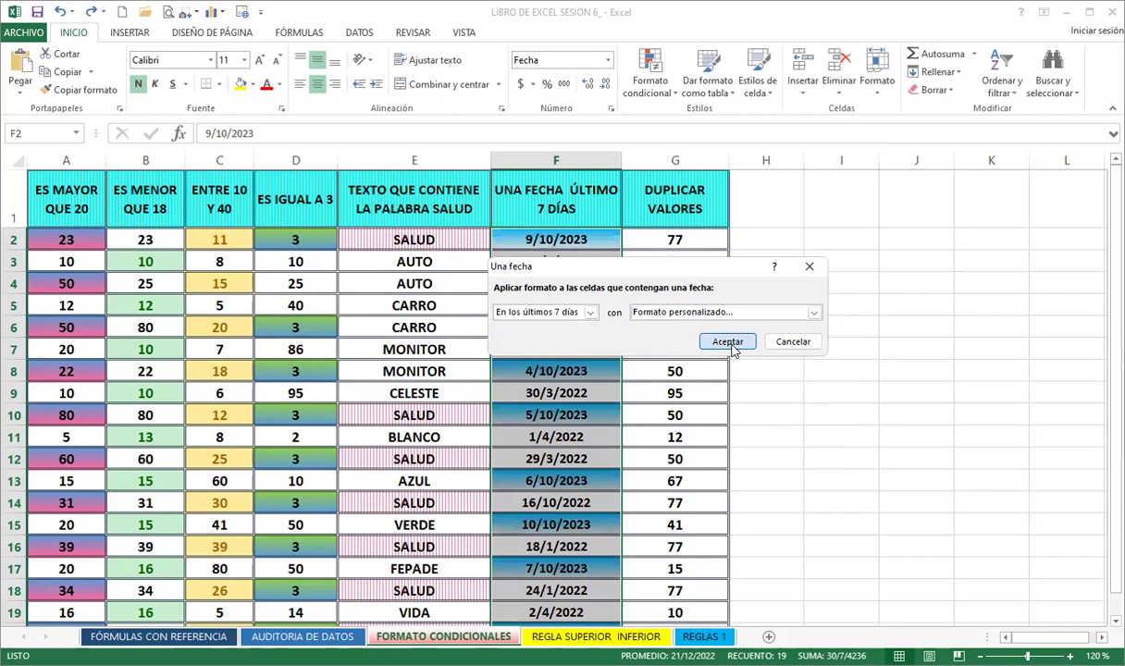
left_click(575, 281)
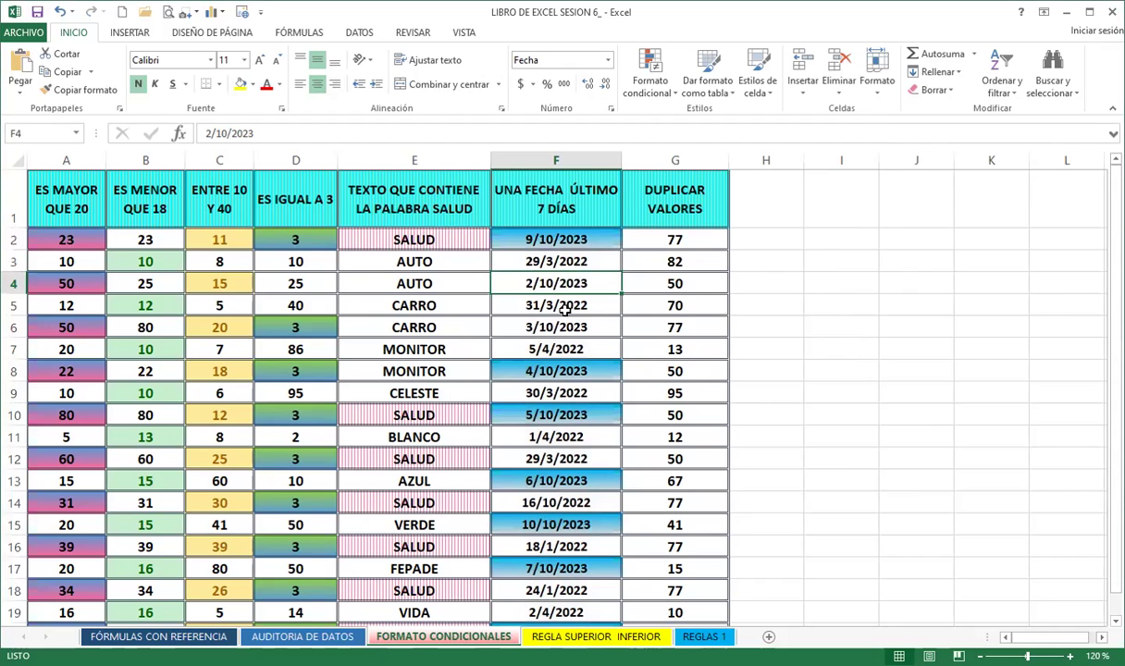
scroll(535, 298, "down", 2)
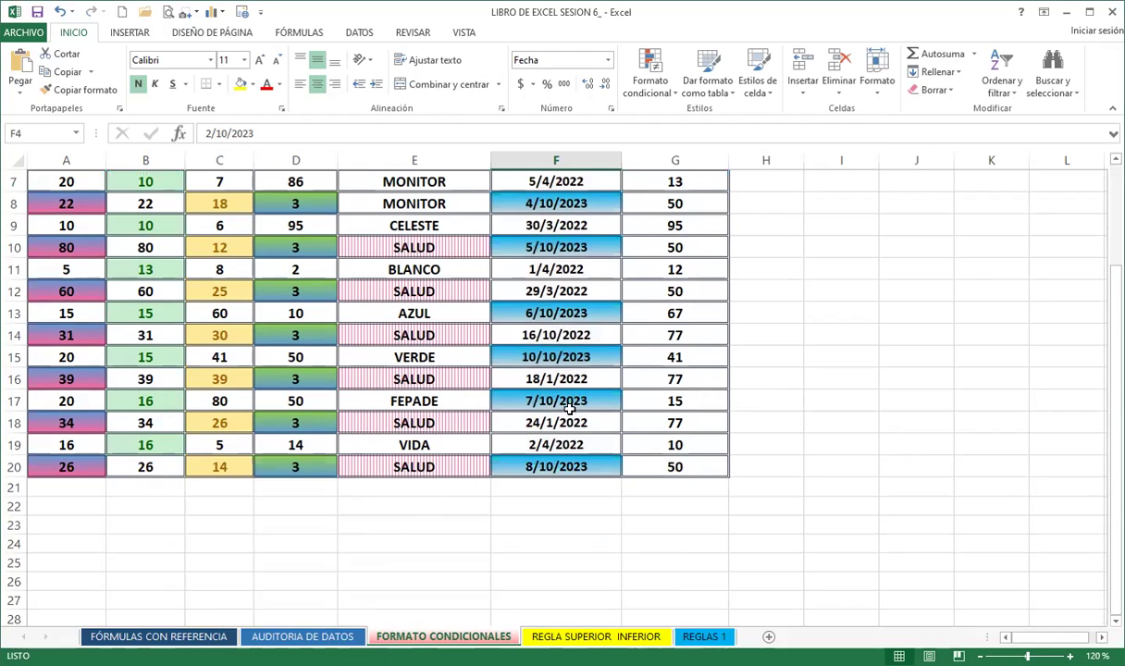
scroll(541, 390, "up", 2)
left_click(516, 246)
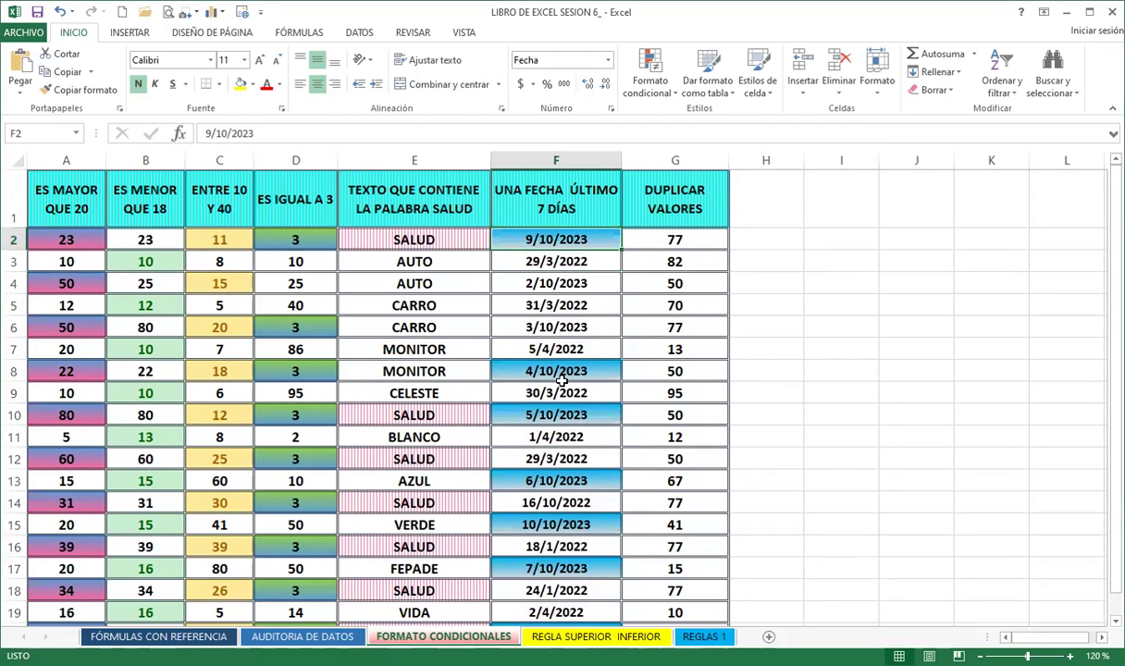
left_click(569, 524)
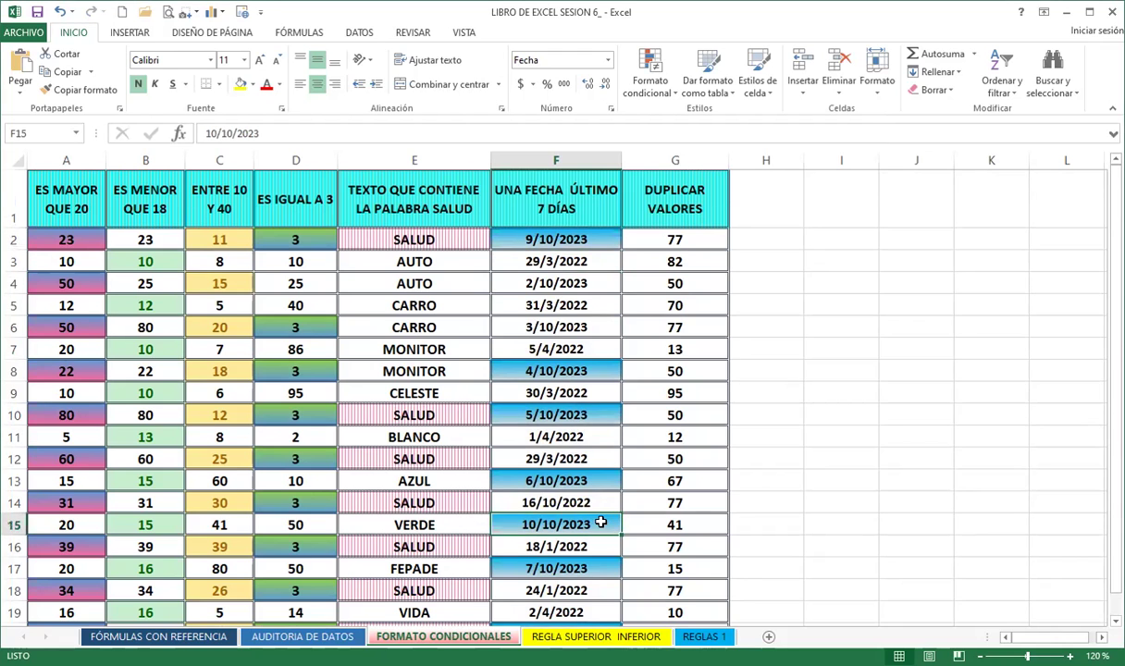
scroll(566, 504, "down", 2)
scroll(572, 440, "up", 2)
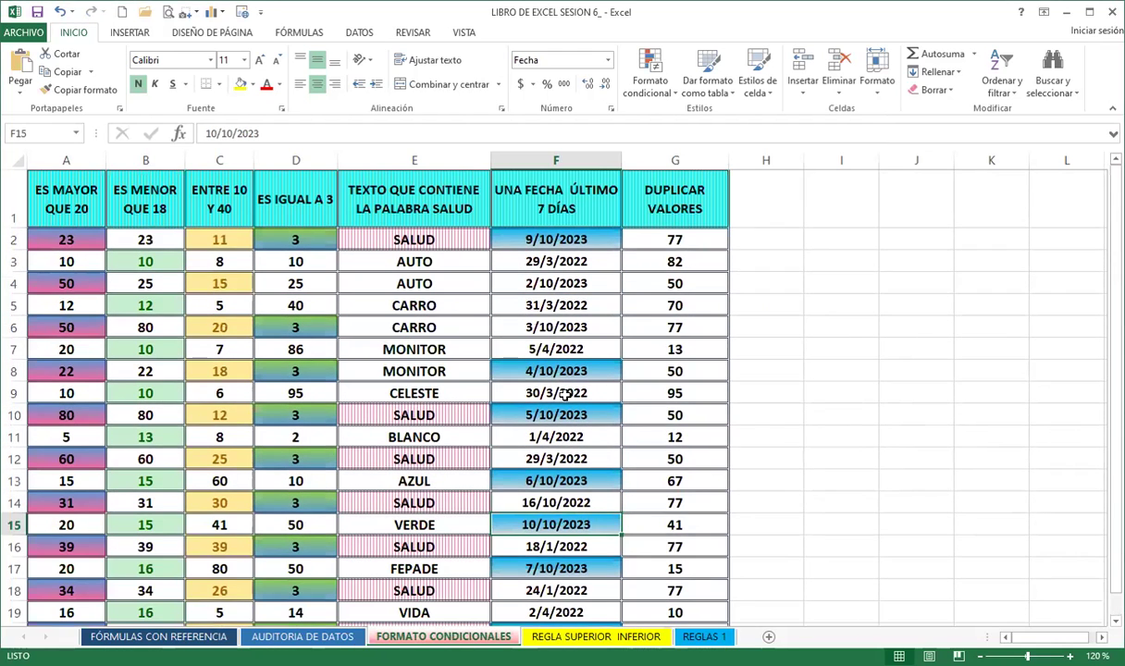
left_click(554, 277)
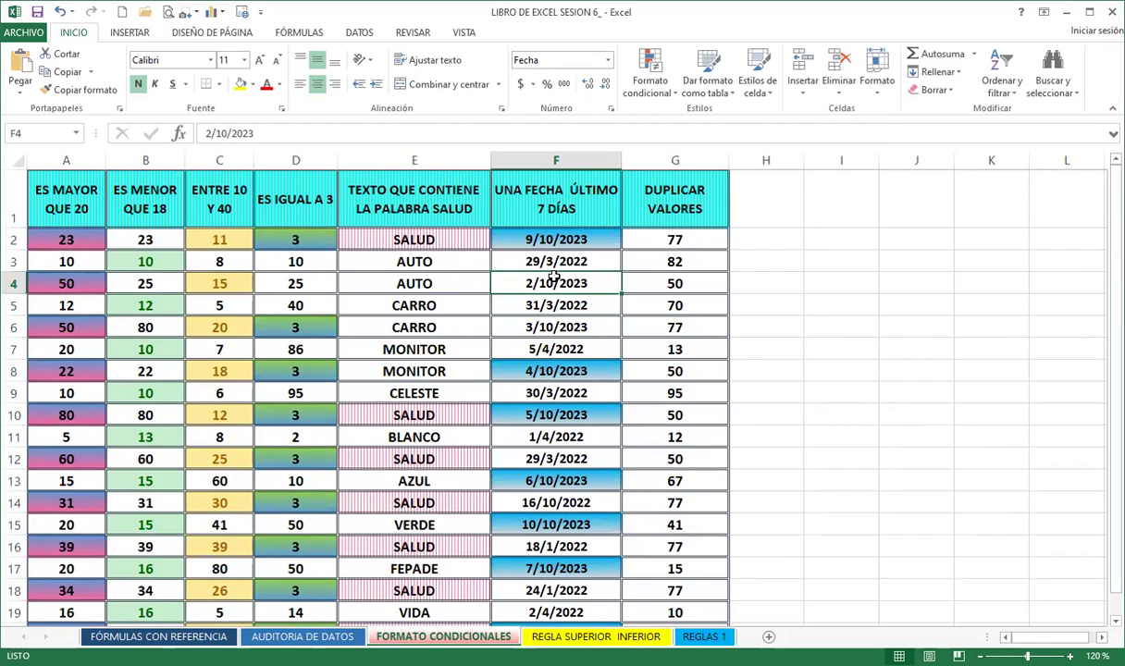
- Select G2:G20 and start a Duplicar valores highlight rule
left_click(676, 244)
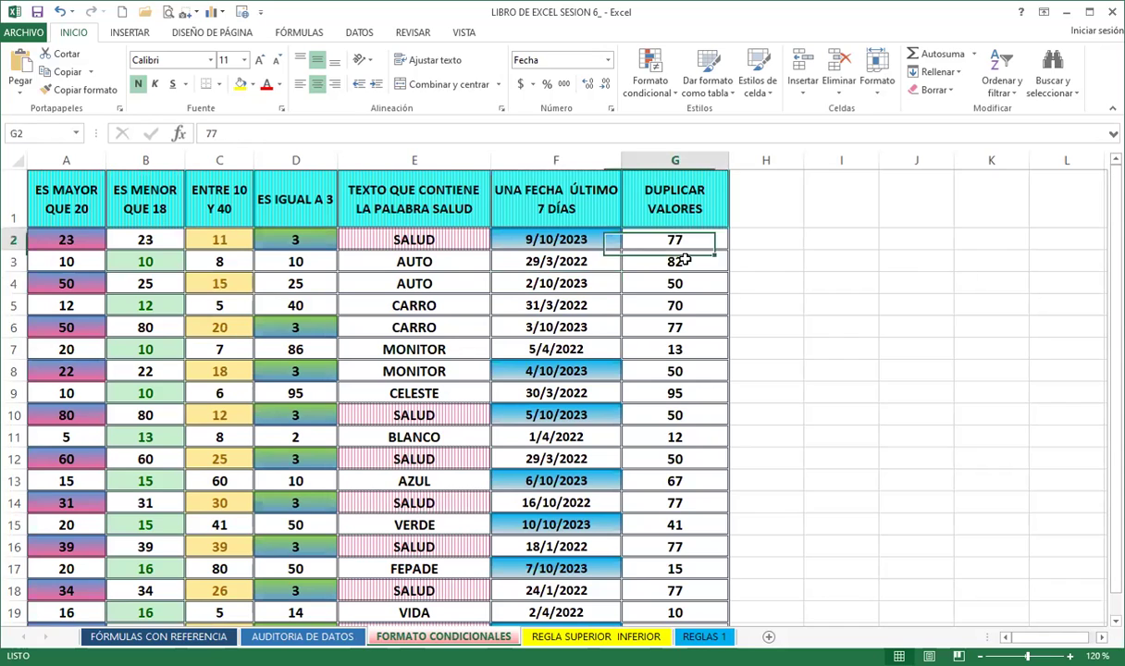
left_click_drag(685, 260, 667, 576)
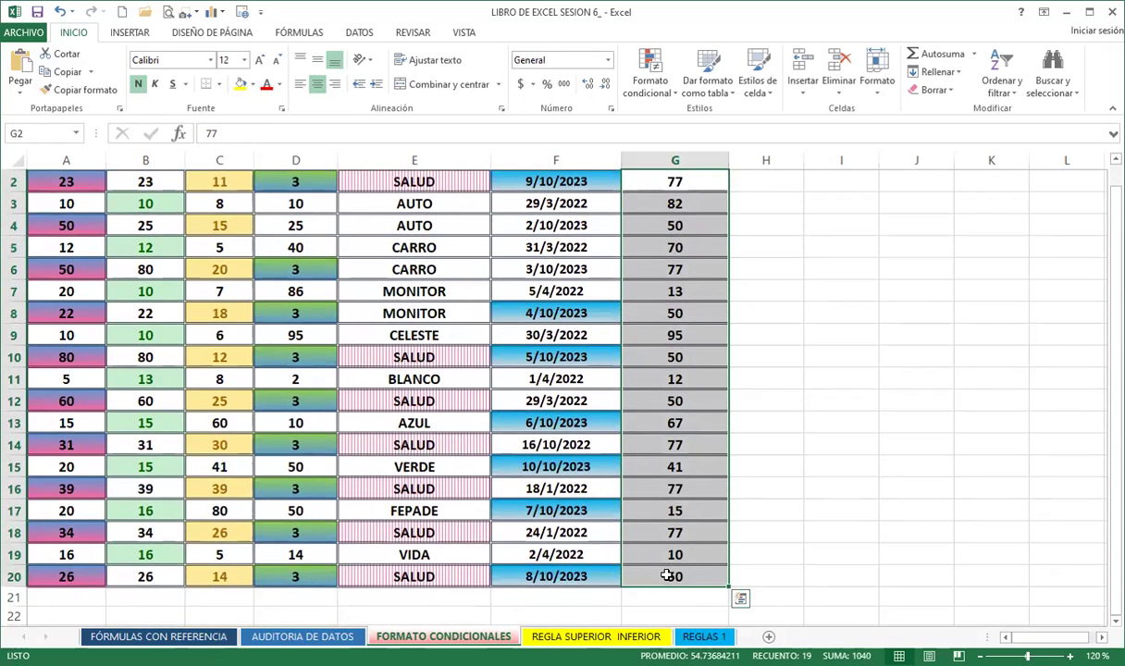
scroll(648, 415, "up", 1)
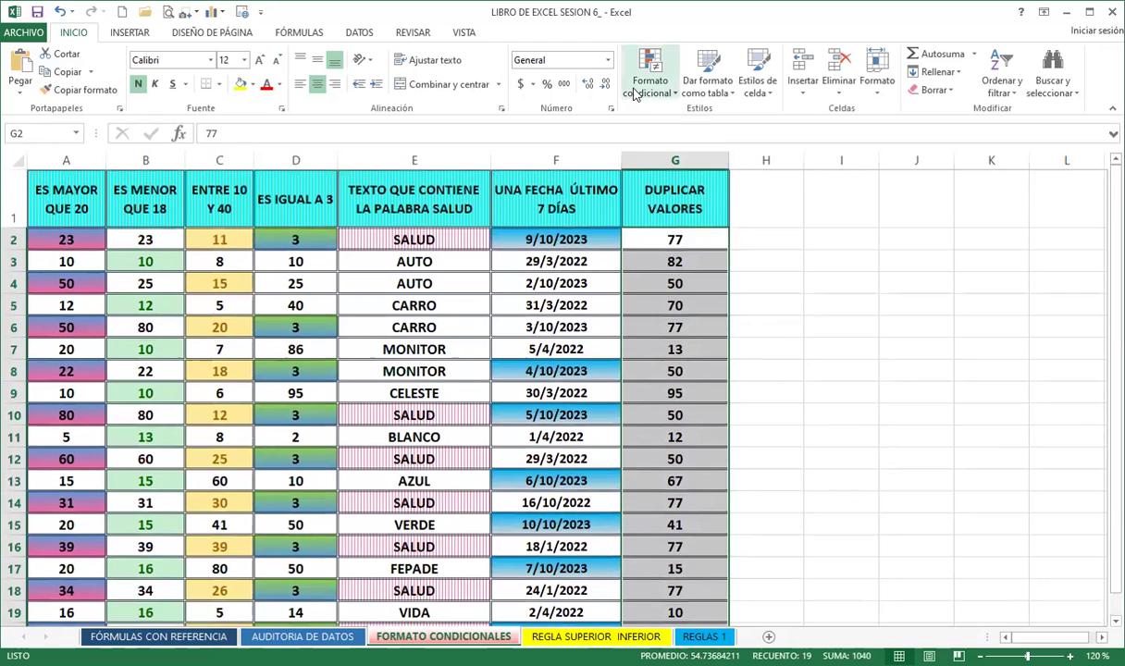
left_click(635, 95)
mouse_move(703, 123)
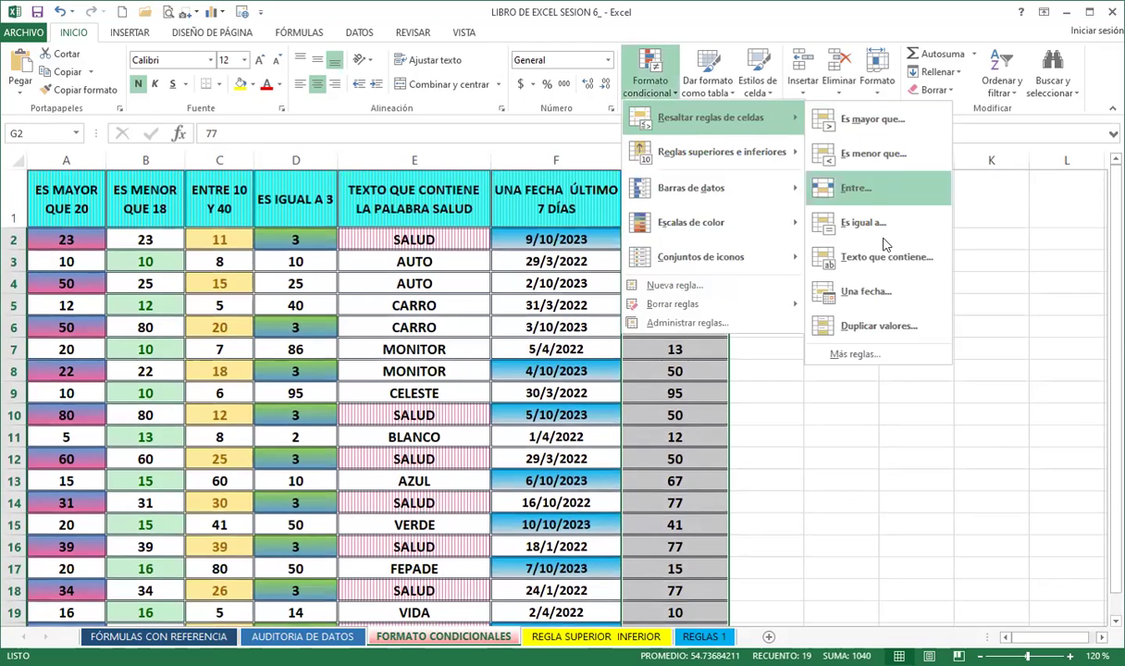
left_click(870, 330)
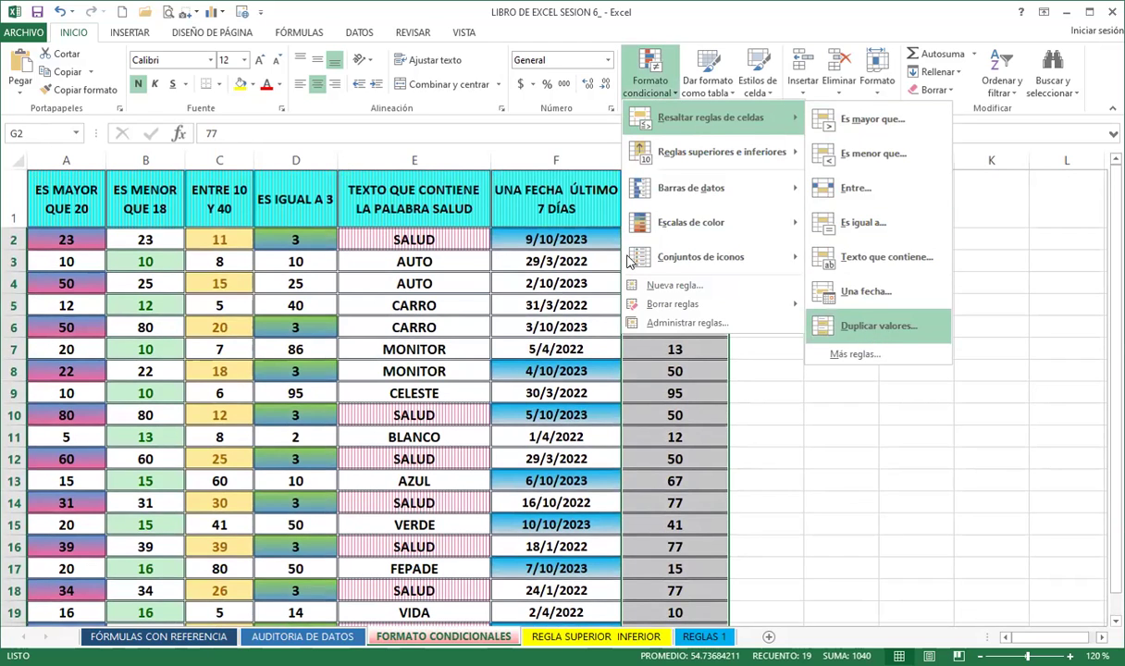
- Move the rule dialog aside and keep it set to Duplicar rather than unique
left_click_drag(615, 277, 323, 192)
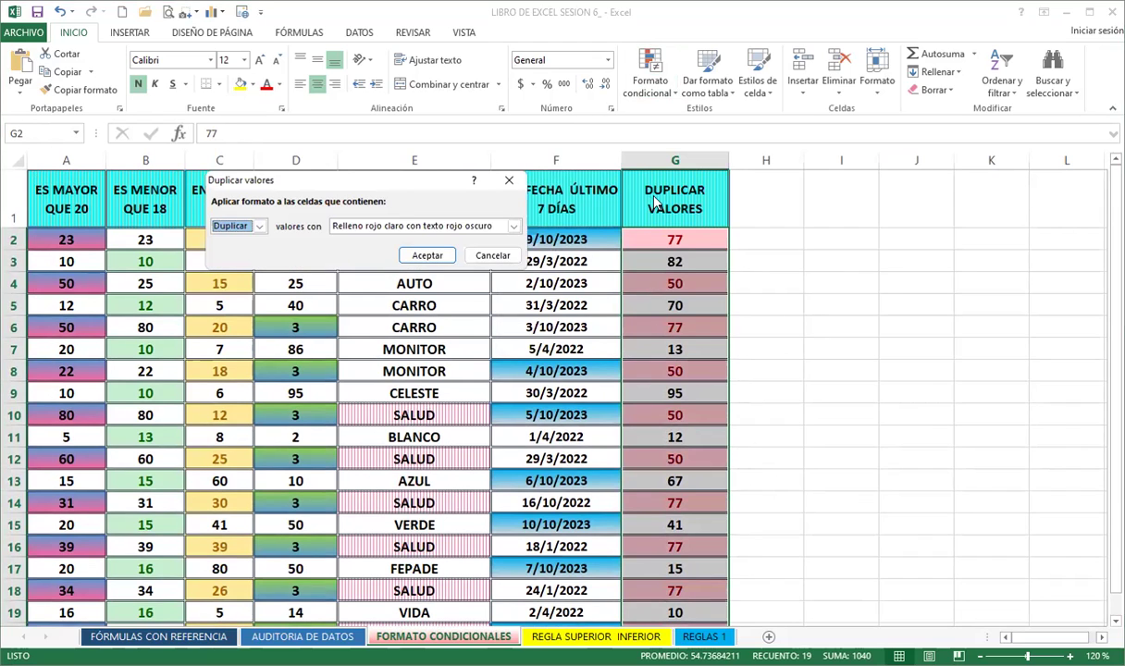
left_click(260, 227)
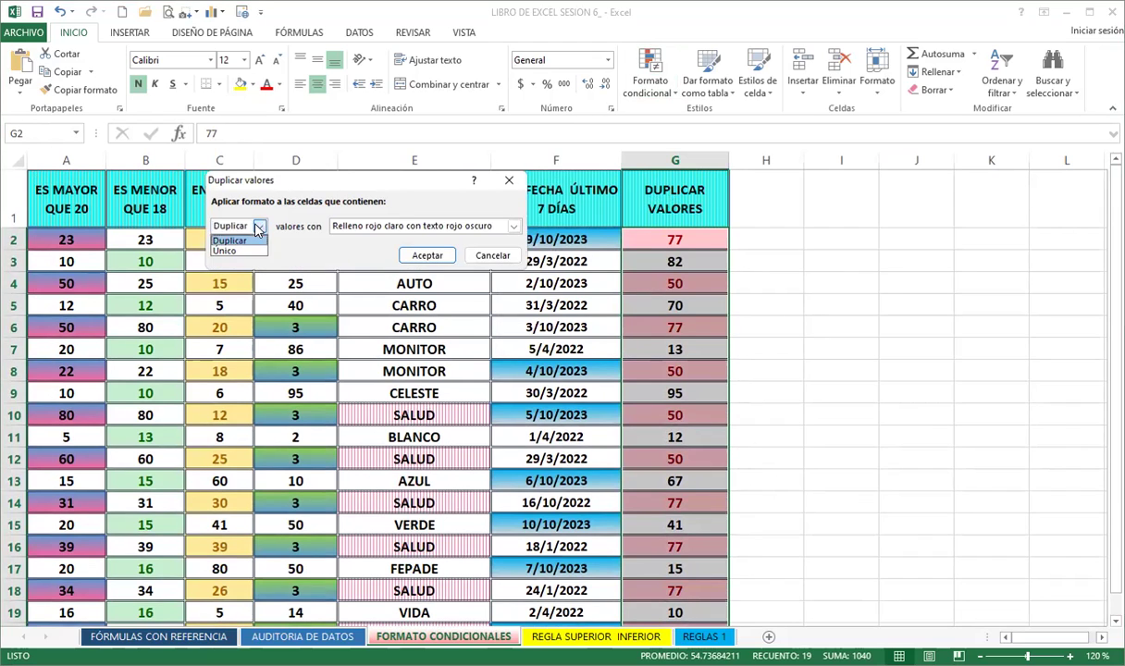
left_click(233, 246)
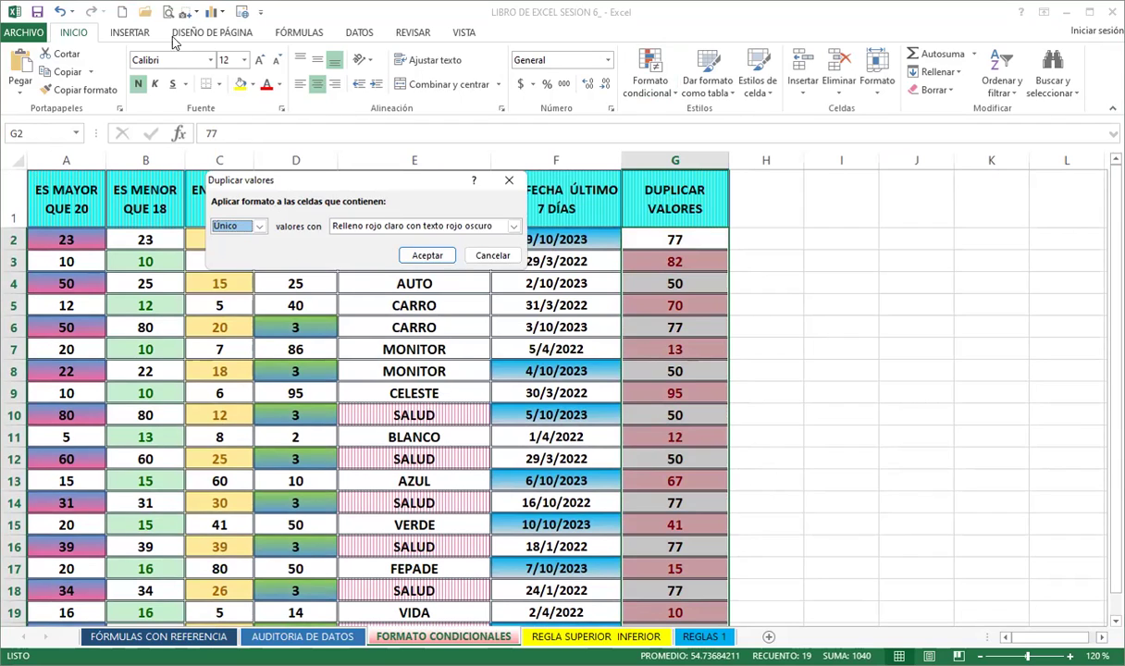
left_click(259, 226)
left_click(231, 241)
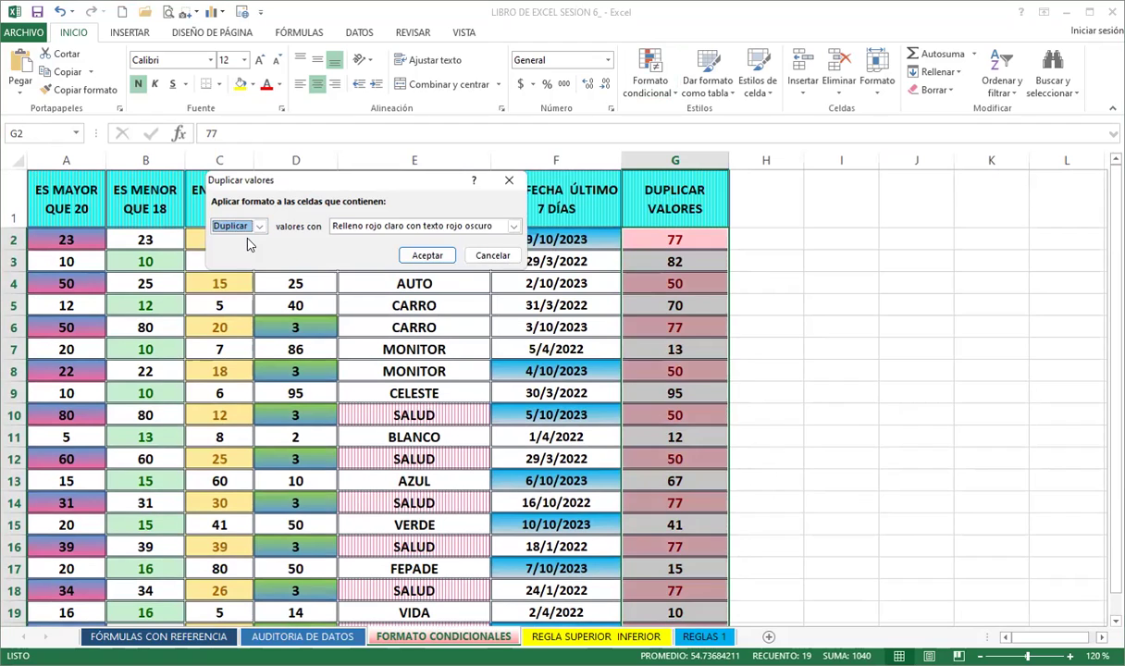
left_click(514, 226)
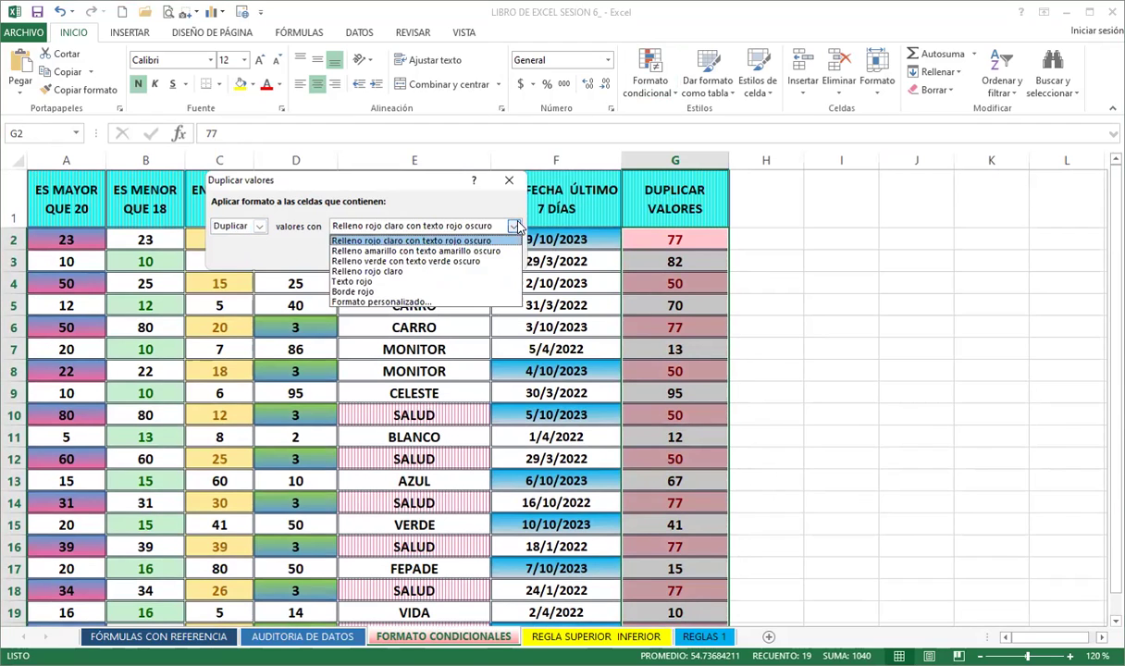
- Begin a custom gradient format with pink as the first colour
left_click(364, 303)
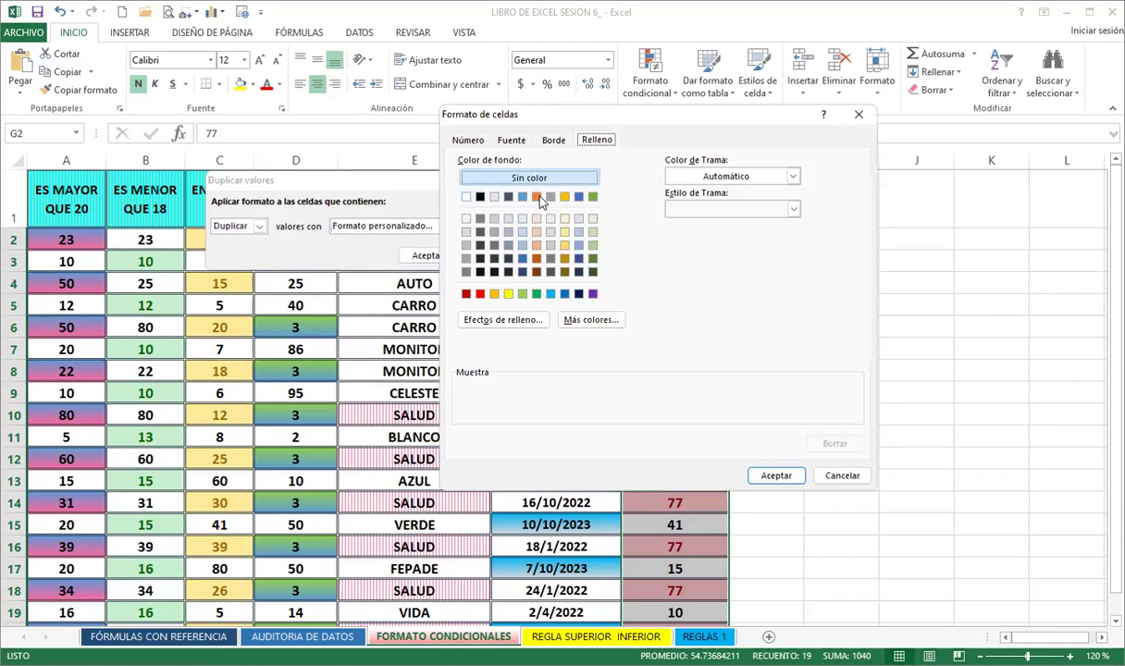
left_click(501, 321)
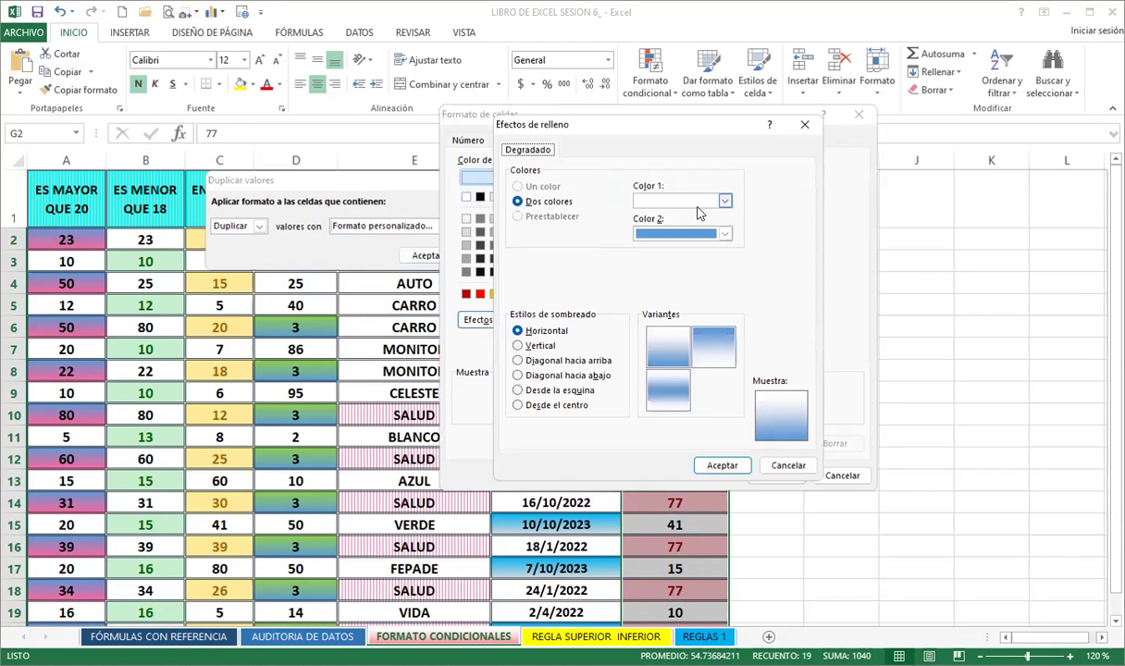
left_click(726, 202)
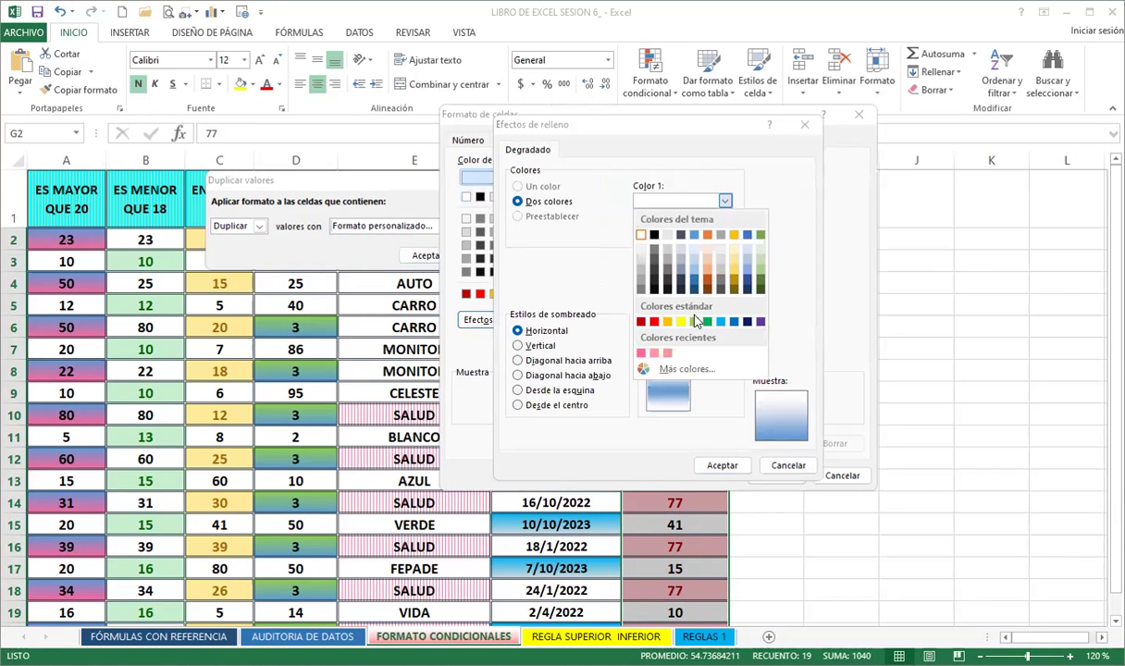
left_click(668, 369)
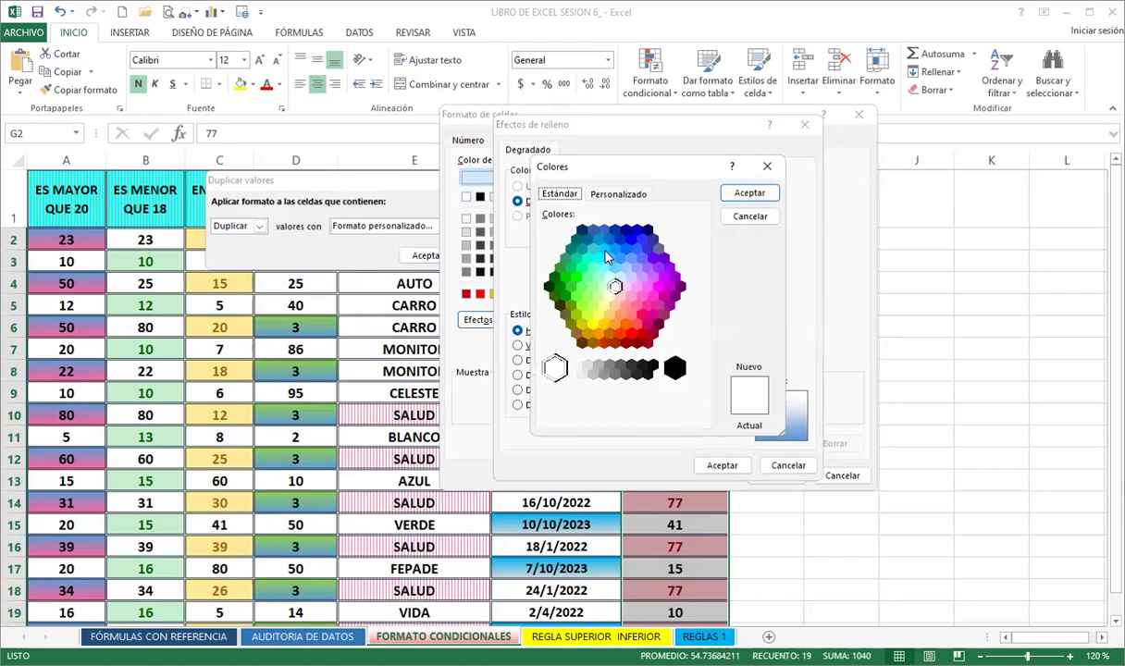
left_click(603, 248)
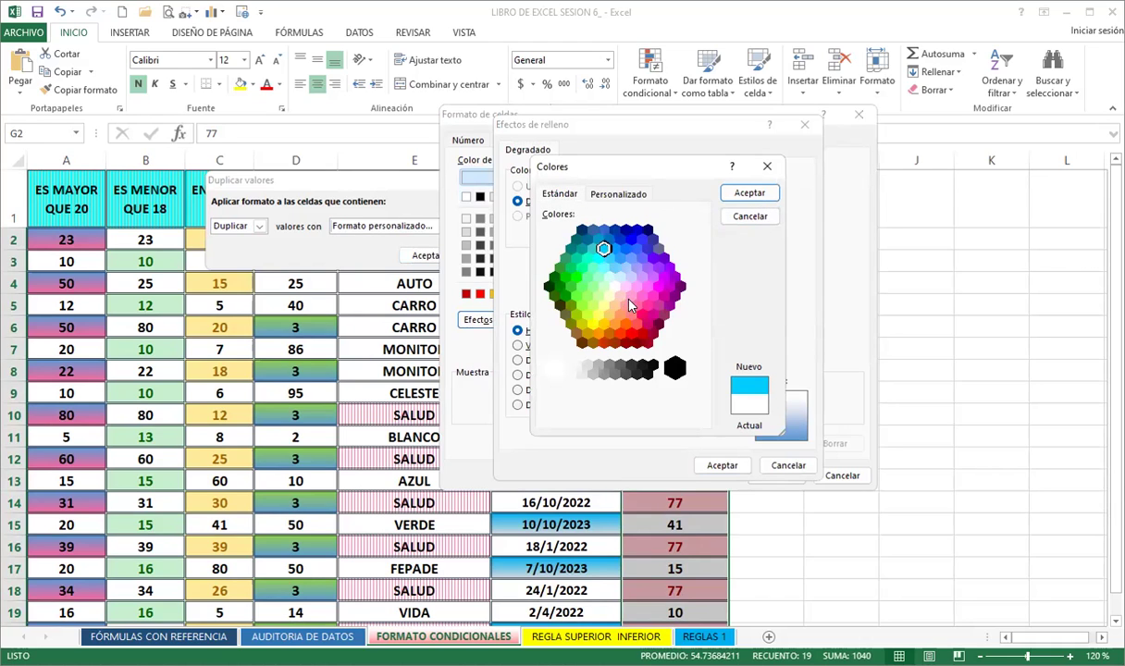
left_click(642, 315)
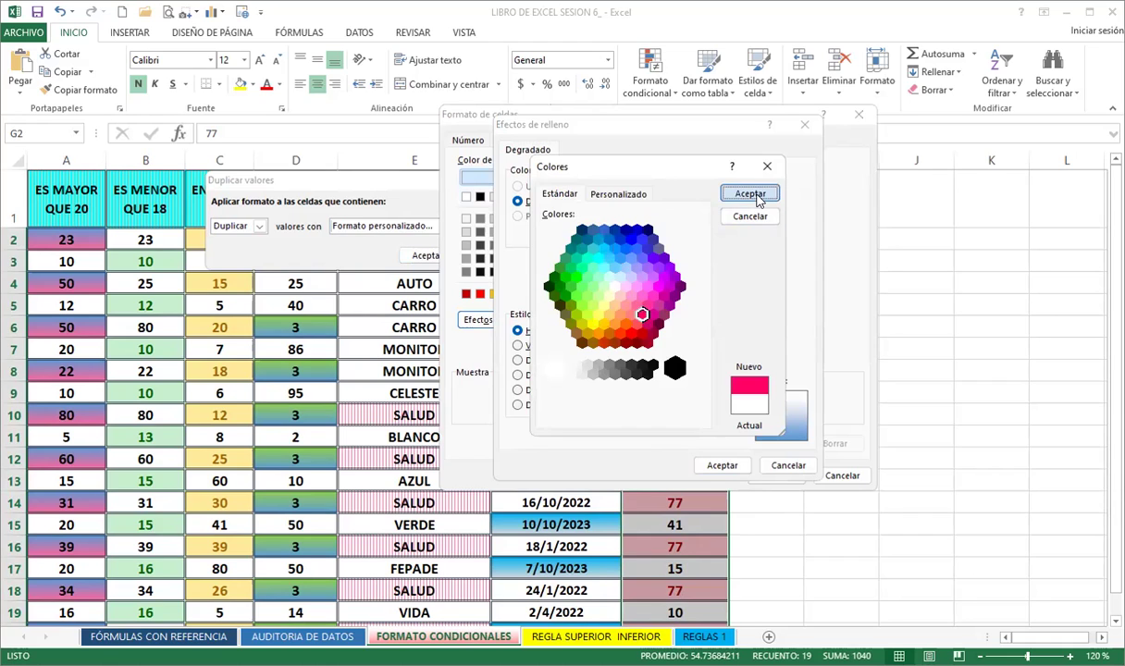
key("Return")
- Make the second gradient colour light pink and apply the duplicate-values rule
left_click(685, 233)
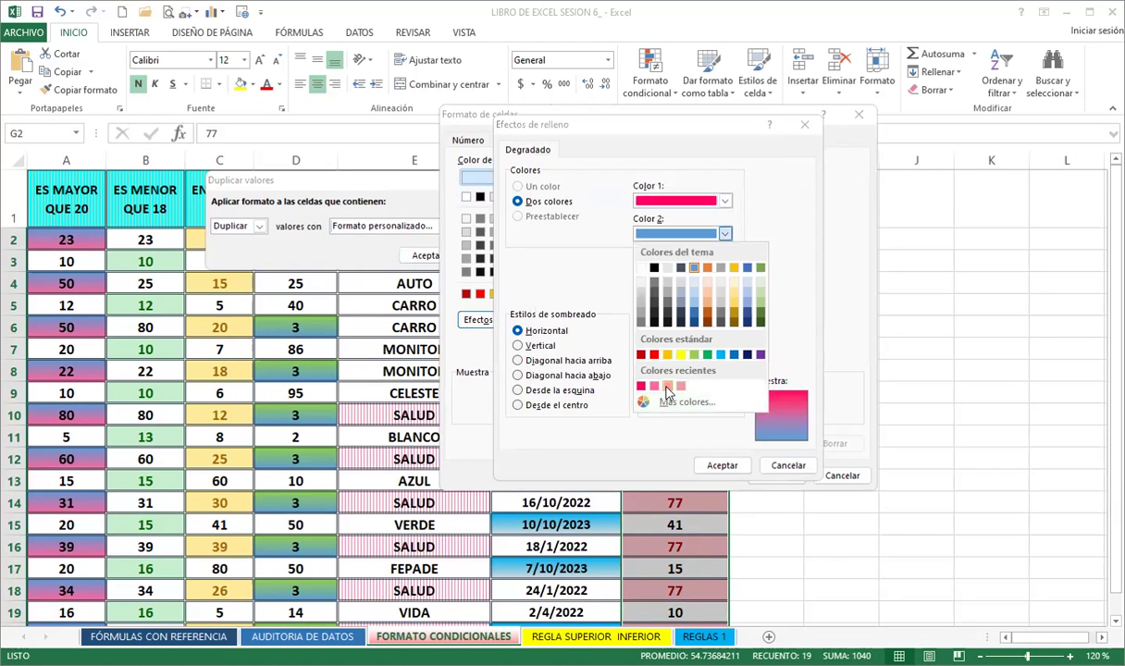
left_click(667, 387)
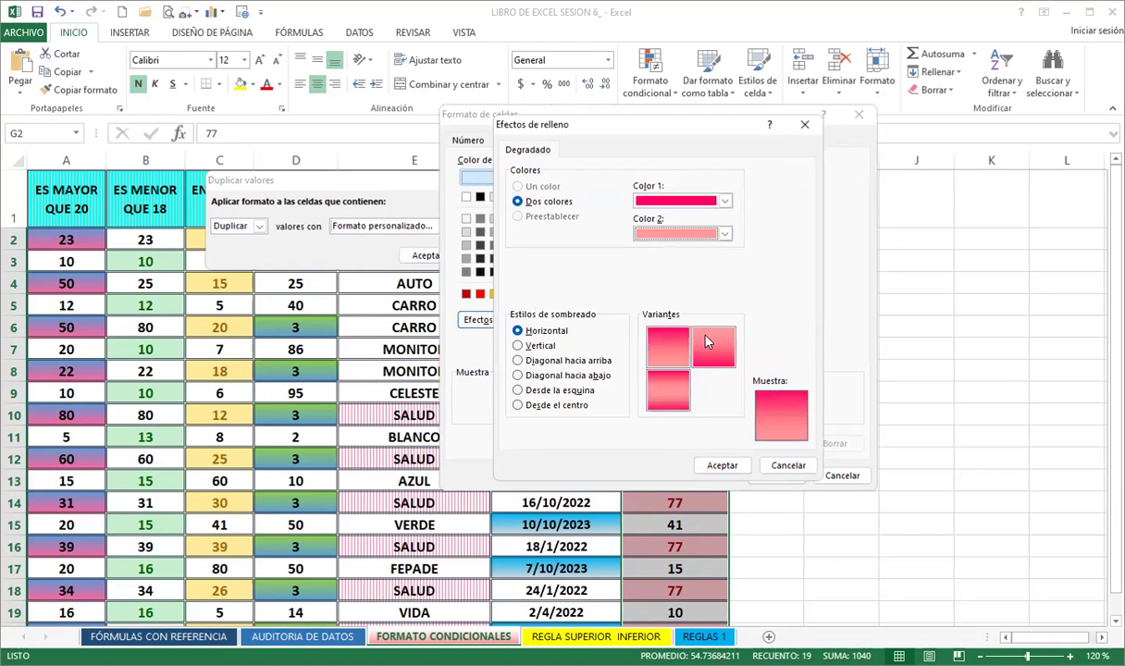
left_click(721, 467)
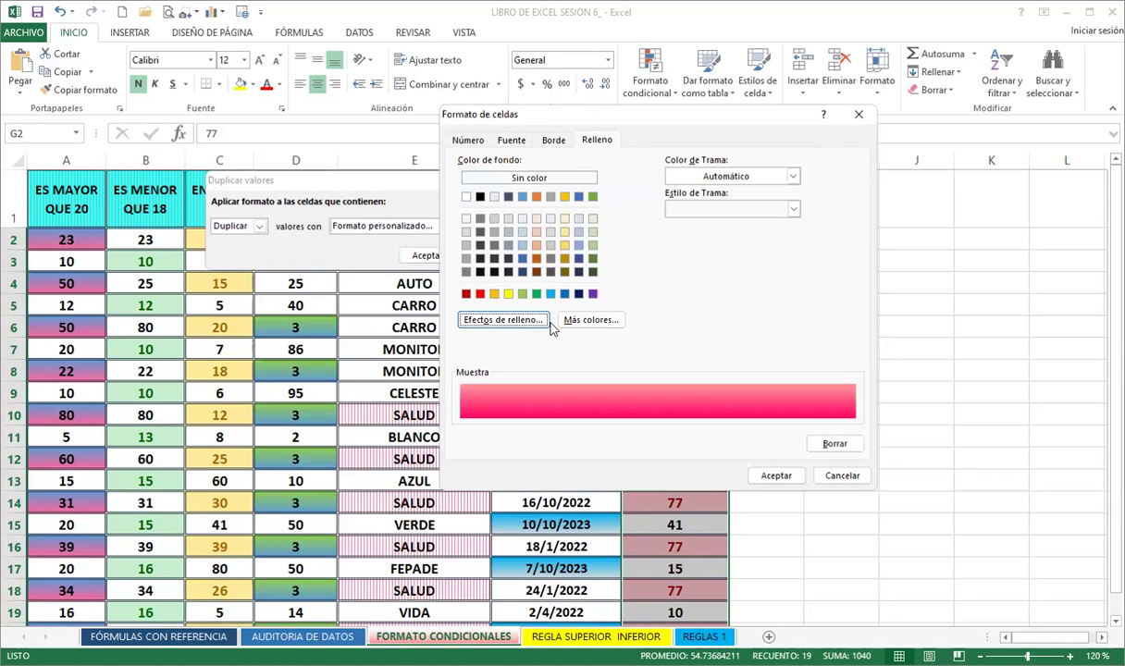
left_click(772, 480)
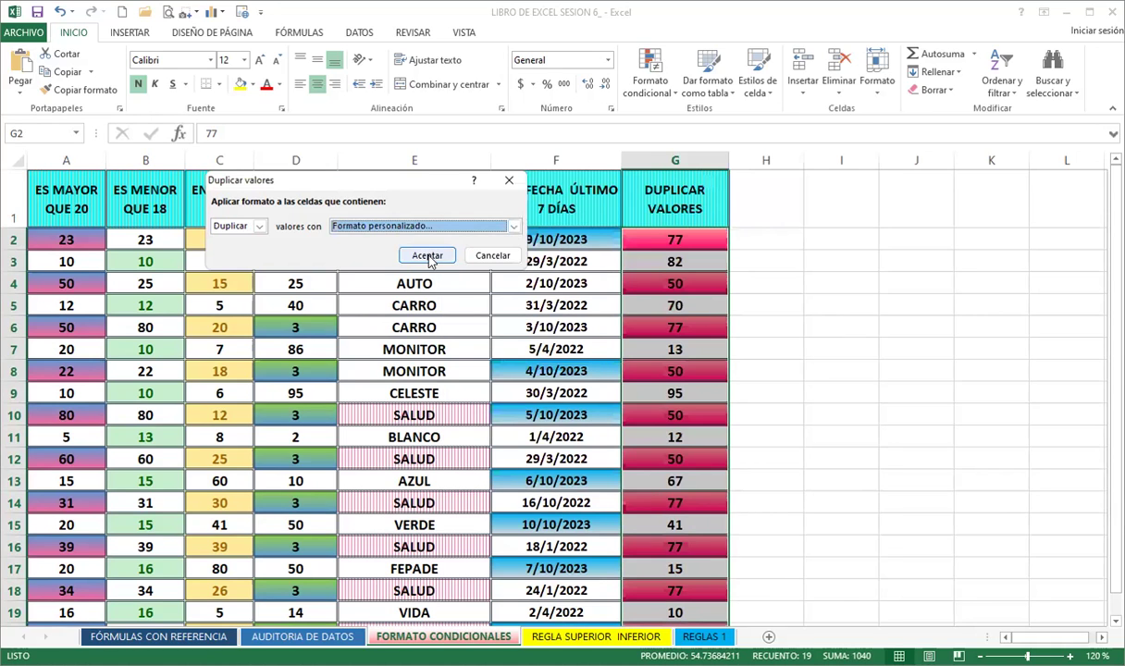
left_click(429, 254)
left_click(567, 322)
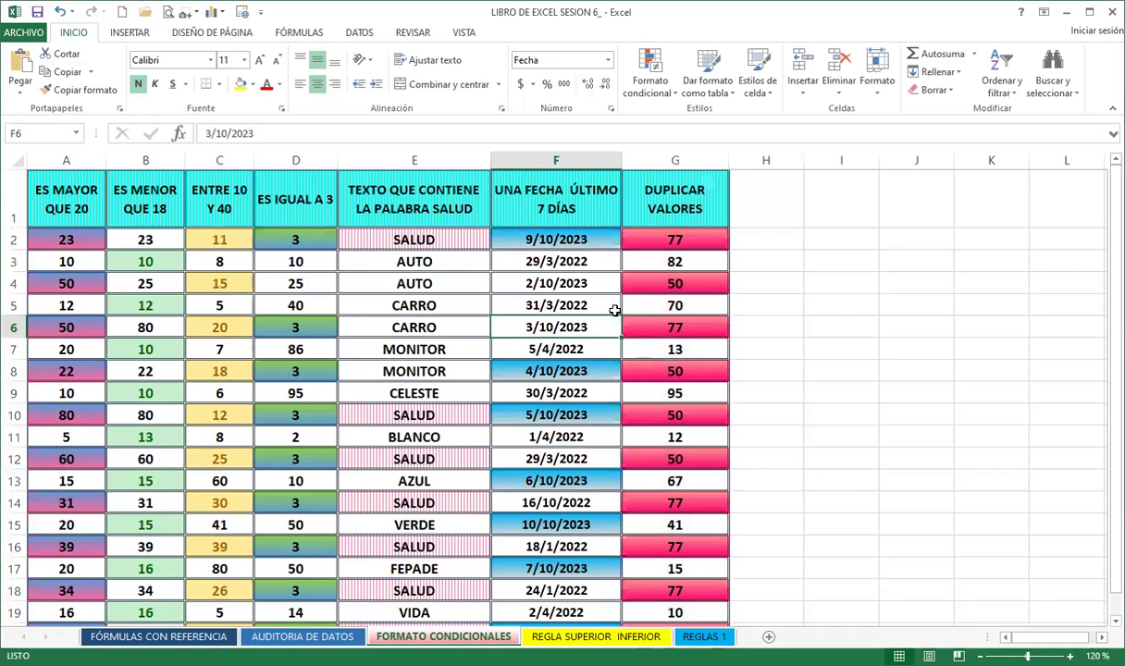
scroll(432, 346, "down", 1)
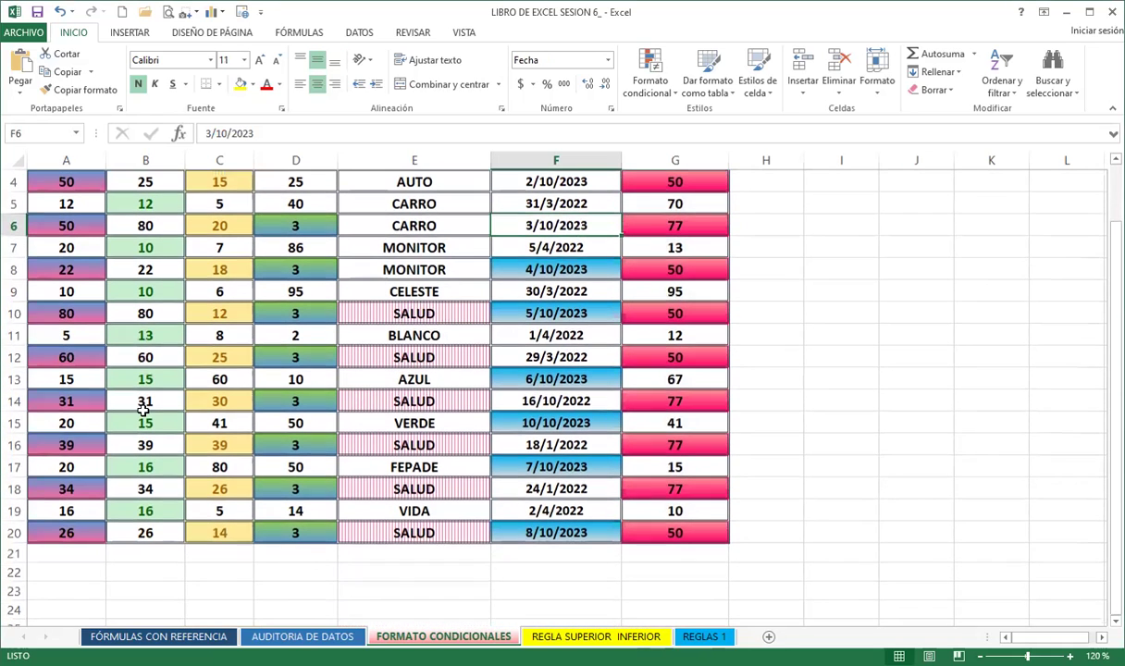
scroll(208, 417, "up", 1)
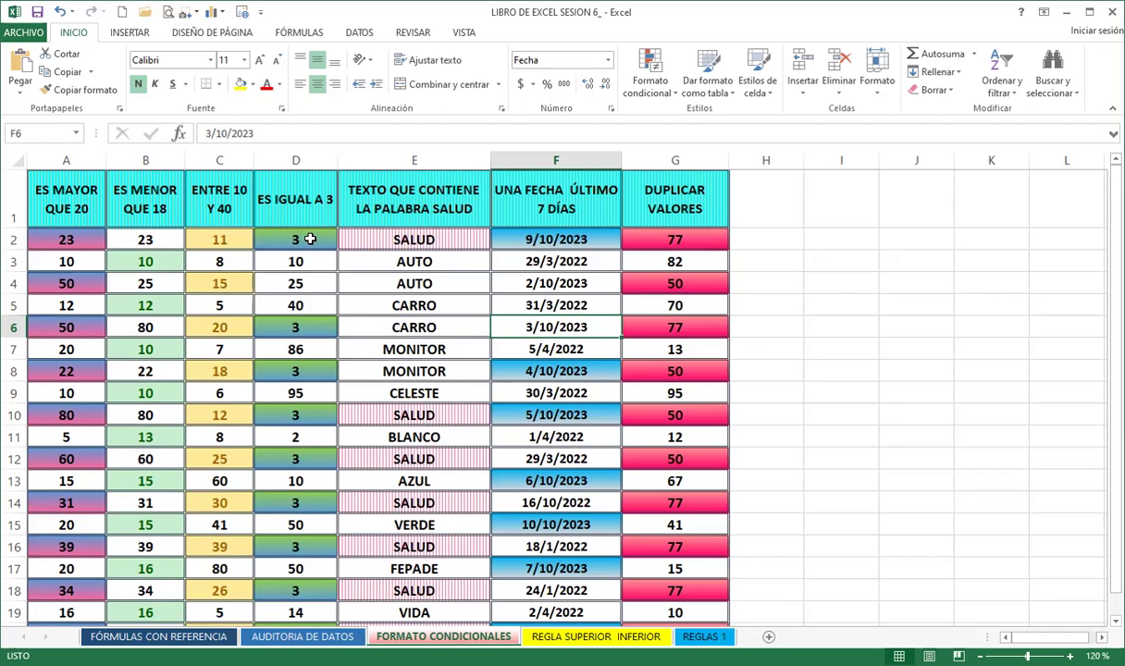
left_click_drag(310, 238, 285, 576)
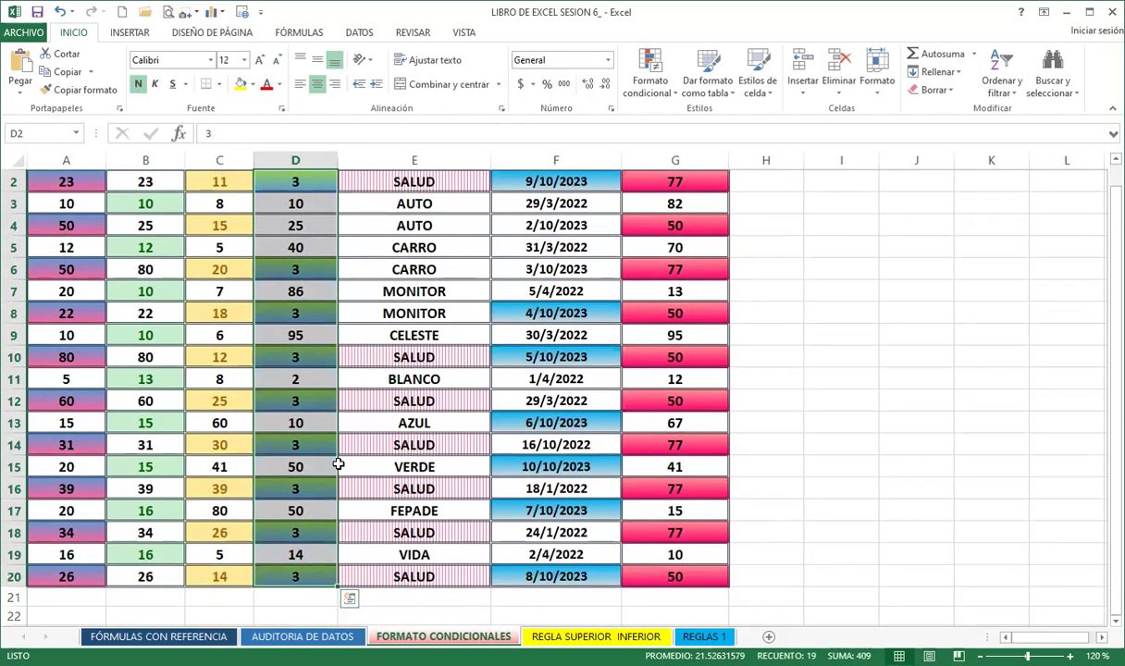
scroll(302, 366, "up", 1)
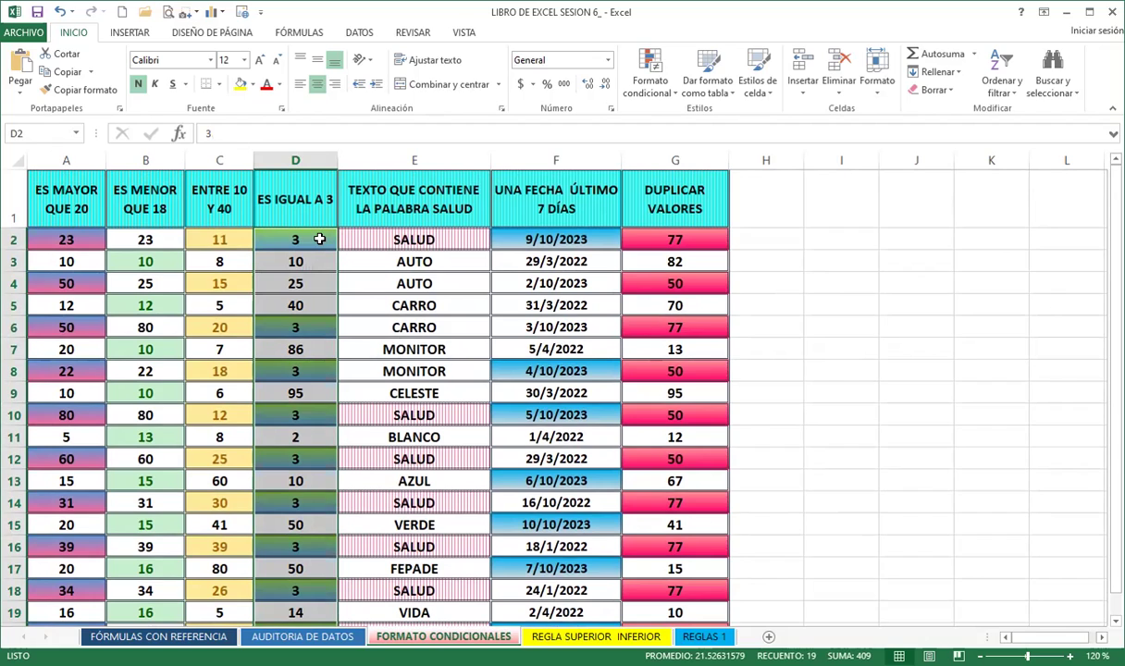
left_click(319, 238)
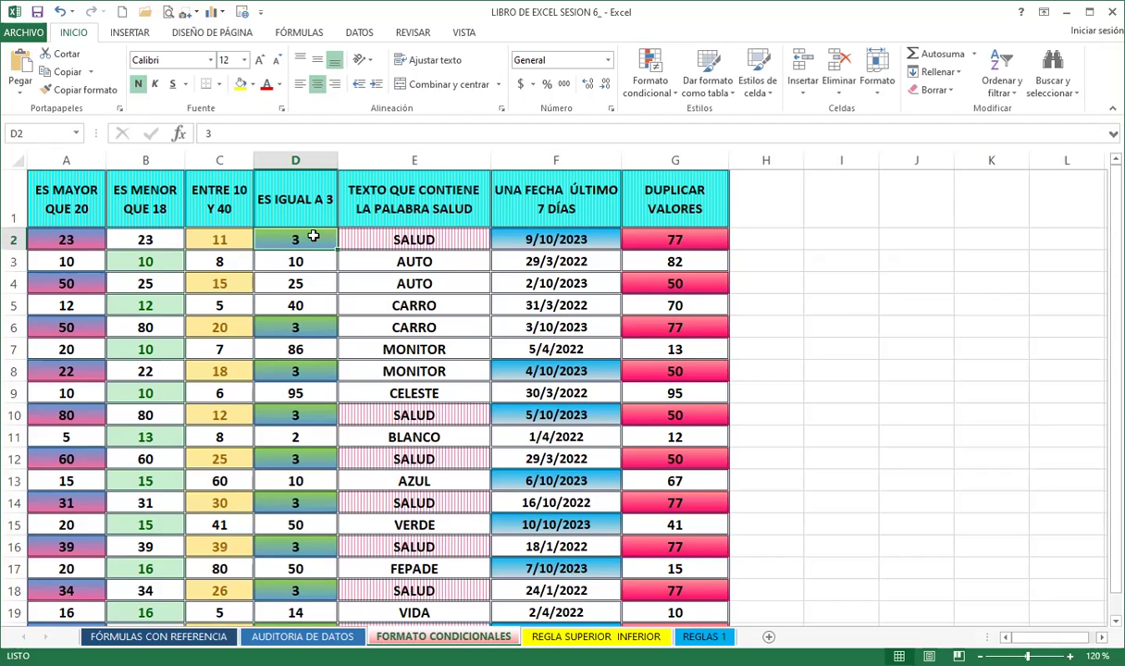
left_click_drag(312, 237, 287, 580)
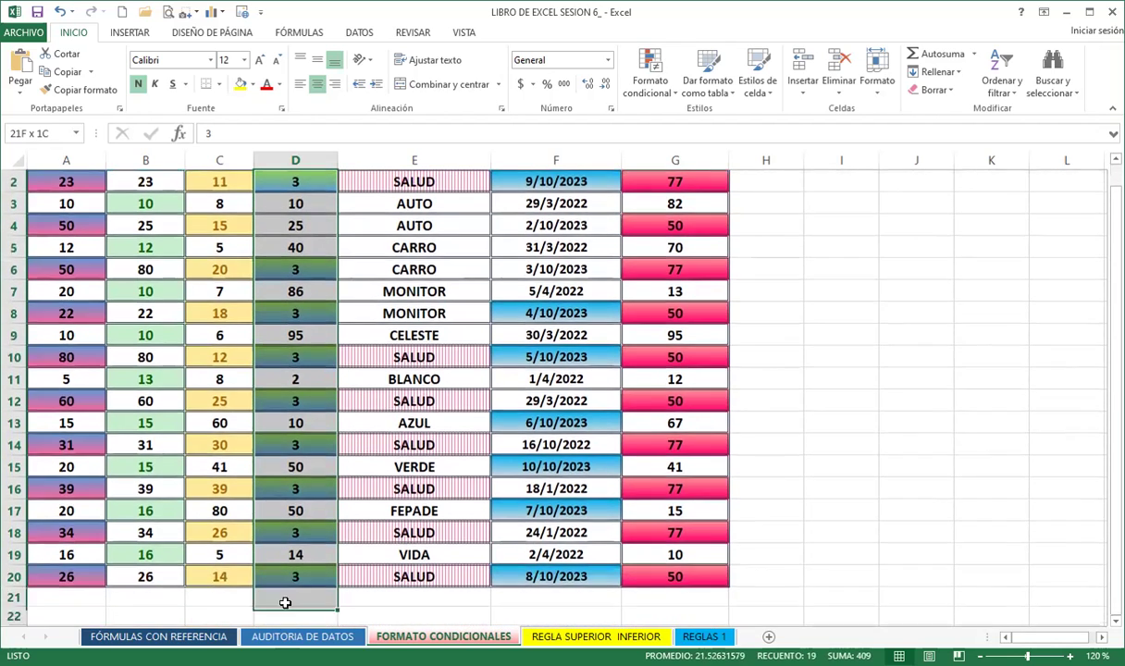
left_click(651, 78)
mouse_move(718, 122)
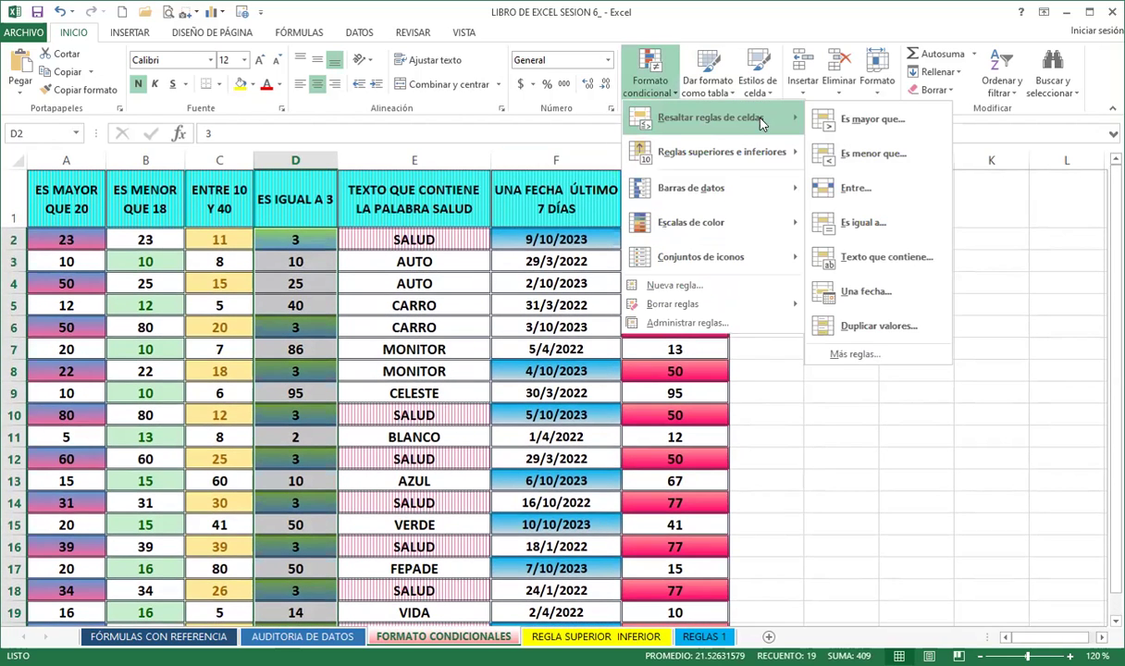
left_click(877, 222)
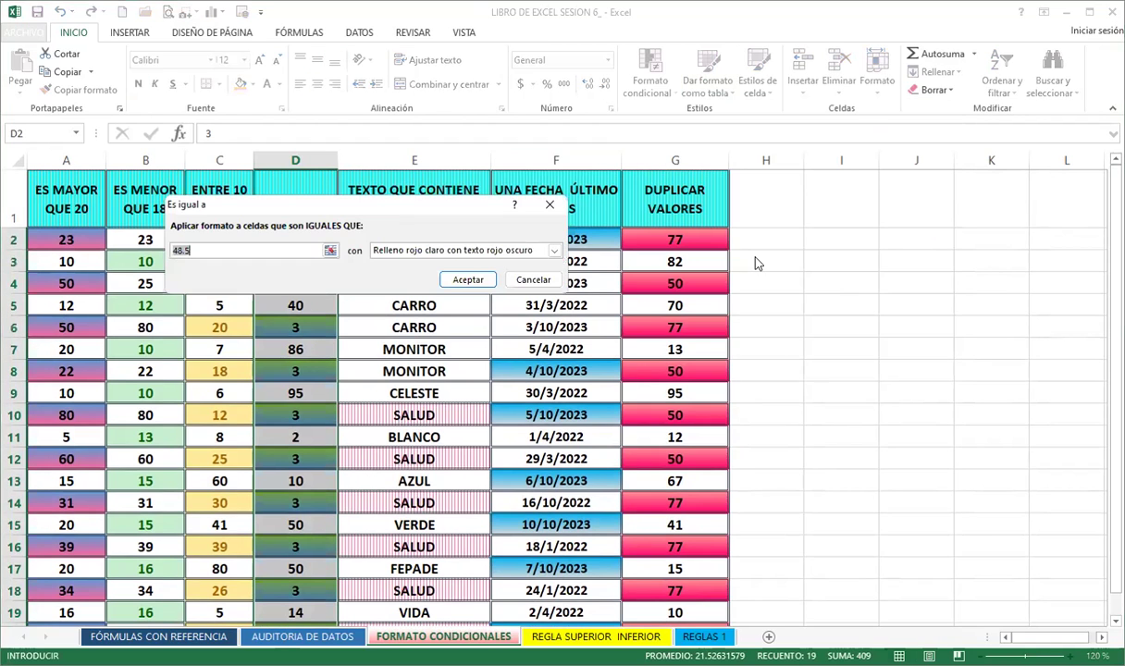
type("3")
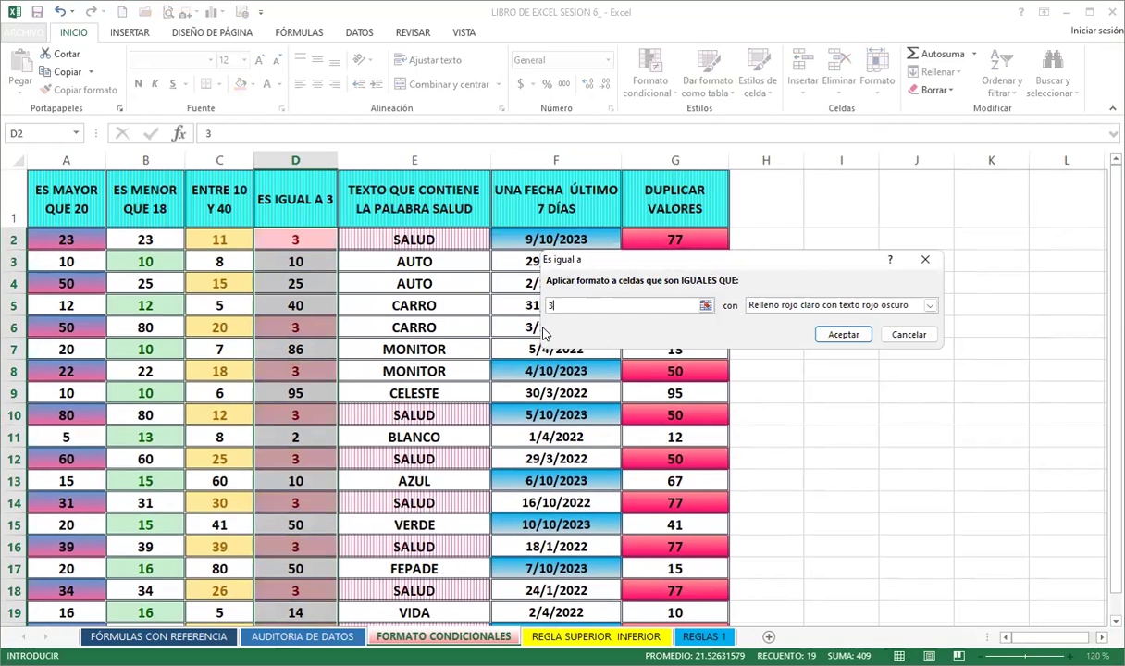
left_click(306, 240)
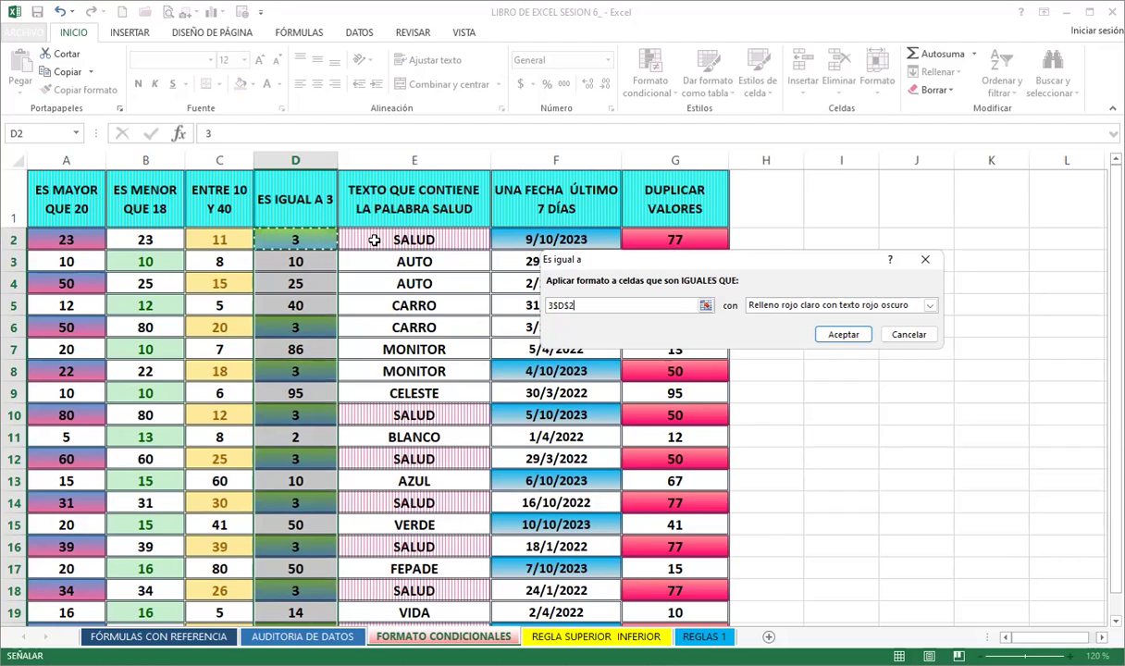
left_click(916, 336)
left_click(917, 337)
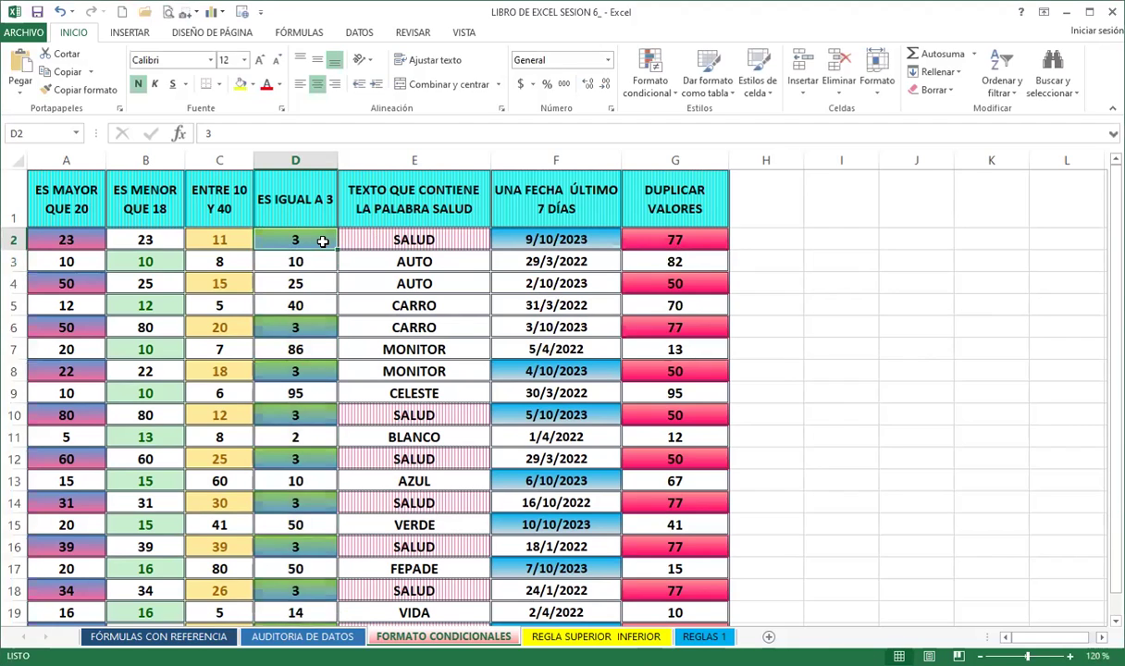
key("Delete")
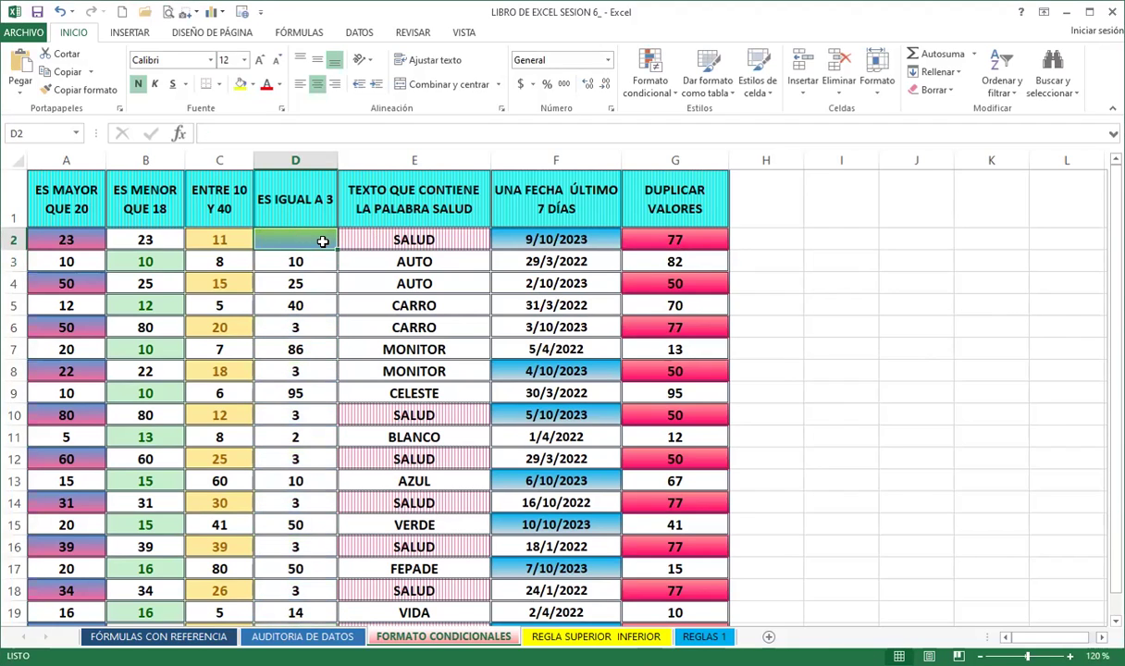
key("Return")
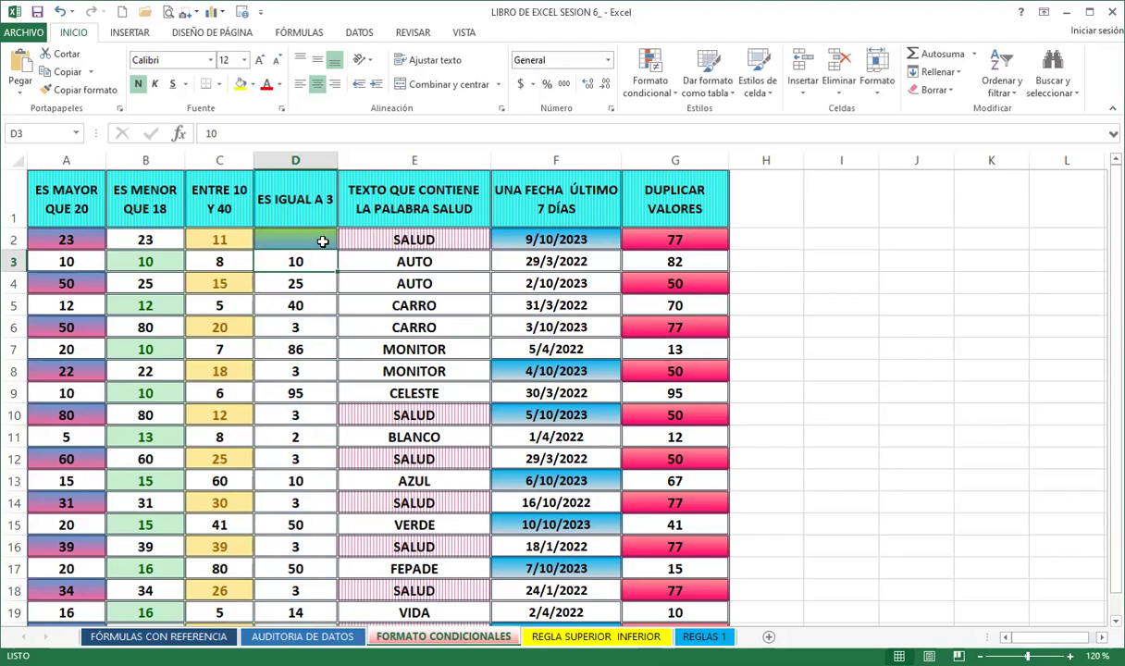
left_click(323, 242)
type("3")
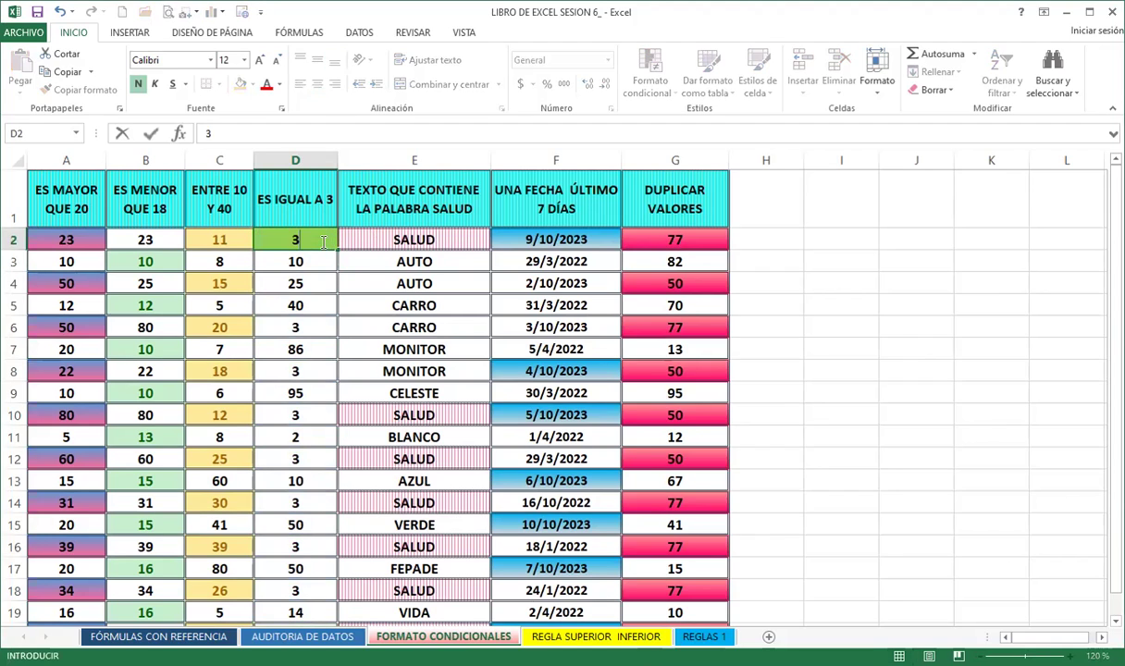
key("Return")
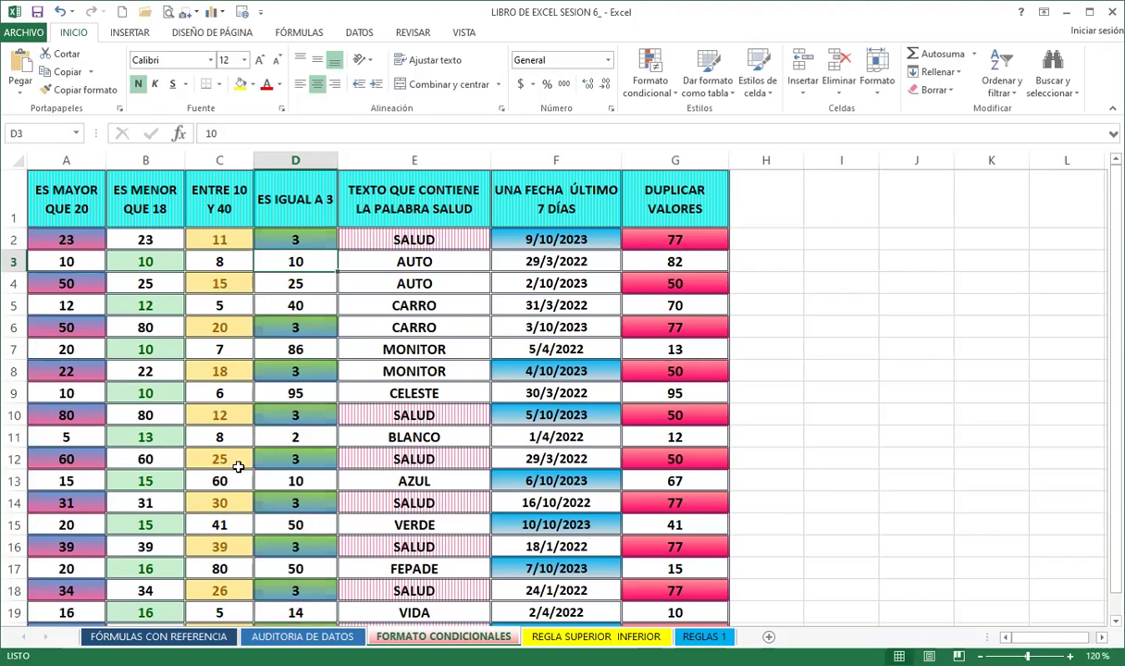
scroll(299, 422, "down", 1)
scroll(324, 500, "up", 1)
left_click(312, 240)
type("1")
key("Return")
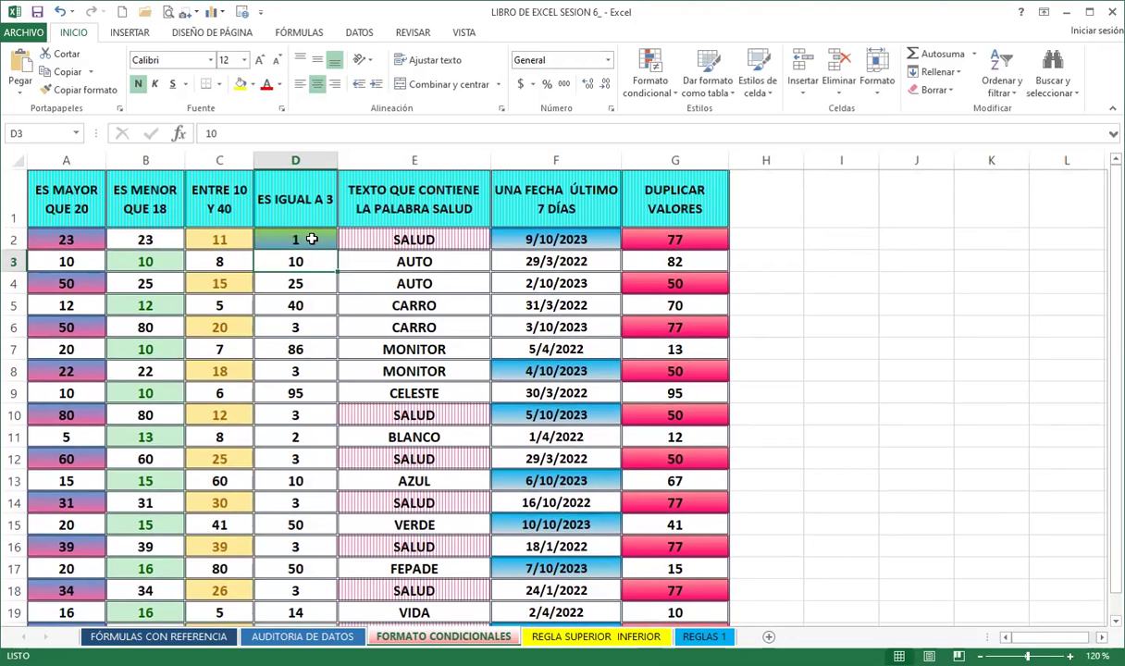
key("ctrl+z")
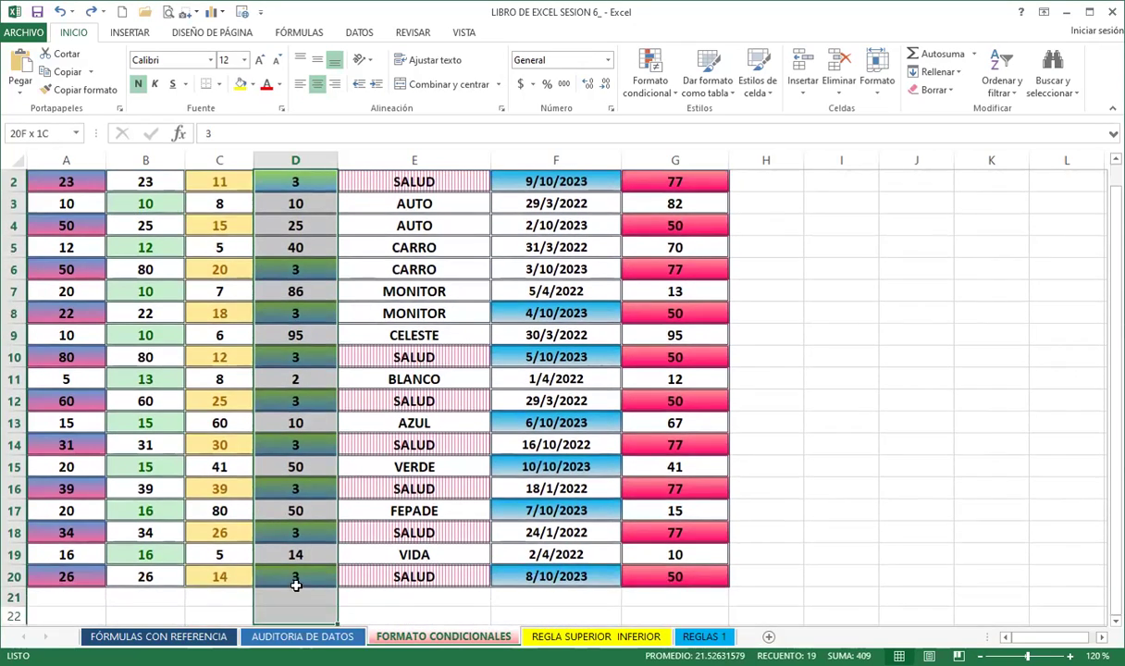
left_click_drag(312, 240, 296, 576)
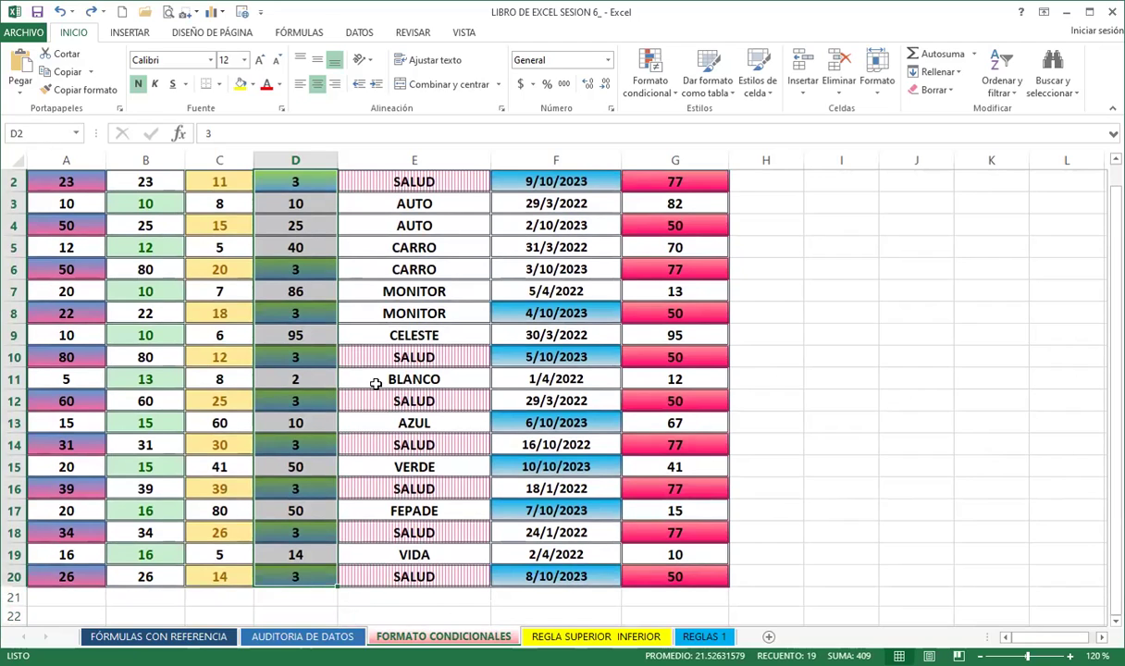
- Start an Es igual a rule, replacing the suggested 48.5 with a reference to $D$2
left_click(646, 89)
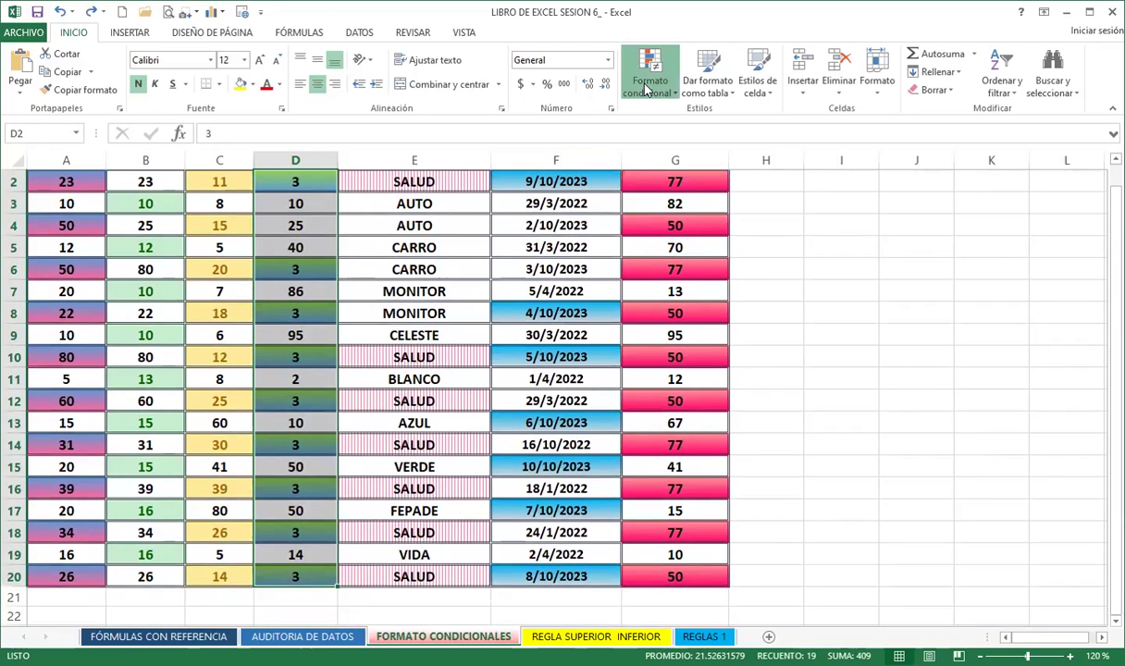
mouse_move(724, 119)
left_click(867, 226)
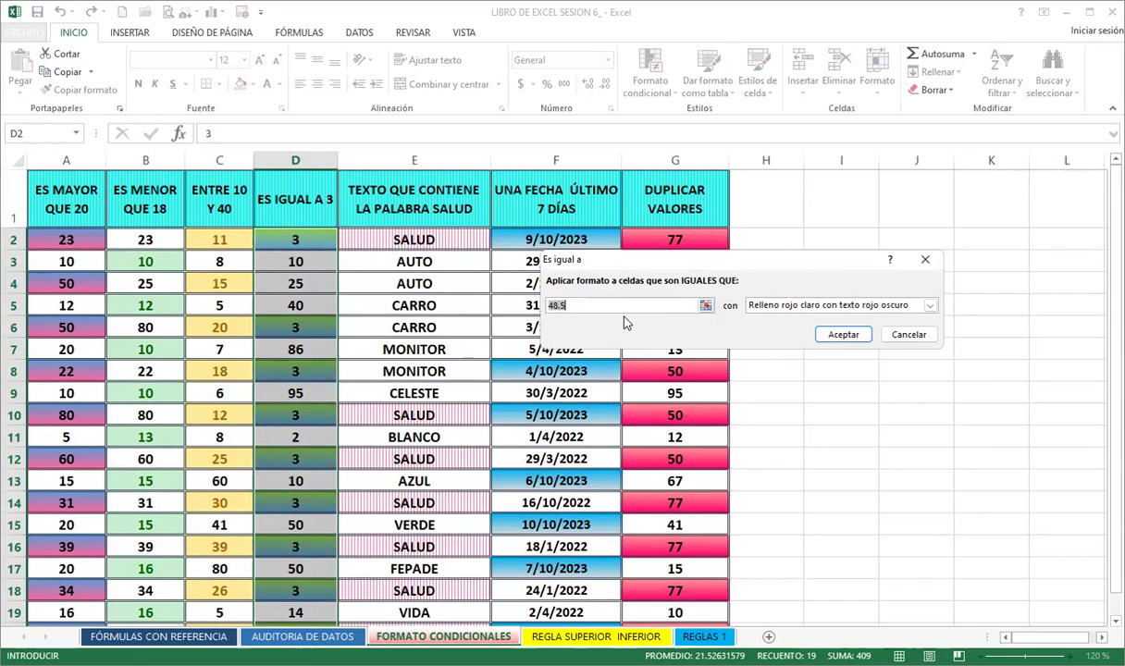
key("BackSpace")
left_click(299, 239)
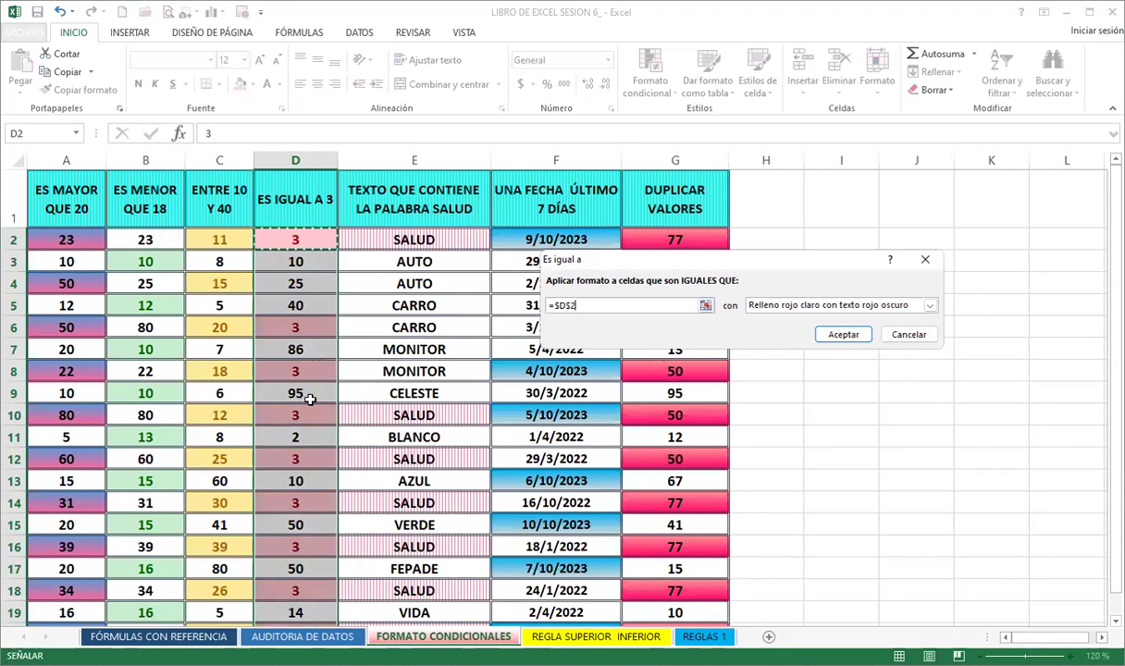
scroll(314, 489, "down", 1)
scroll(314, 468, "down", 1)
scroll(295, 376, "up", 2)
left_click(930, 306)
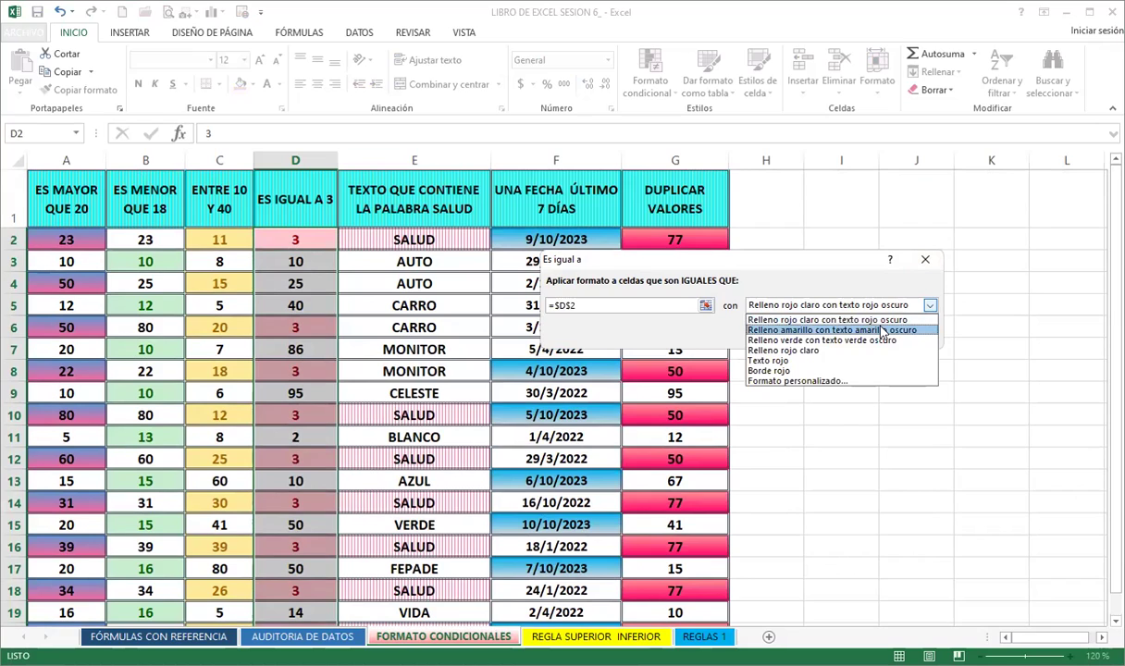
- Build a pink-to-light-green gradient custom format, then cancel the Es igual a rule
left_click(822, 381)
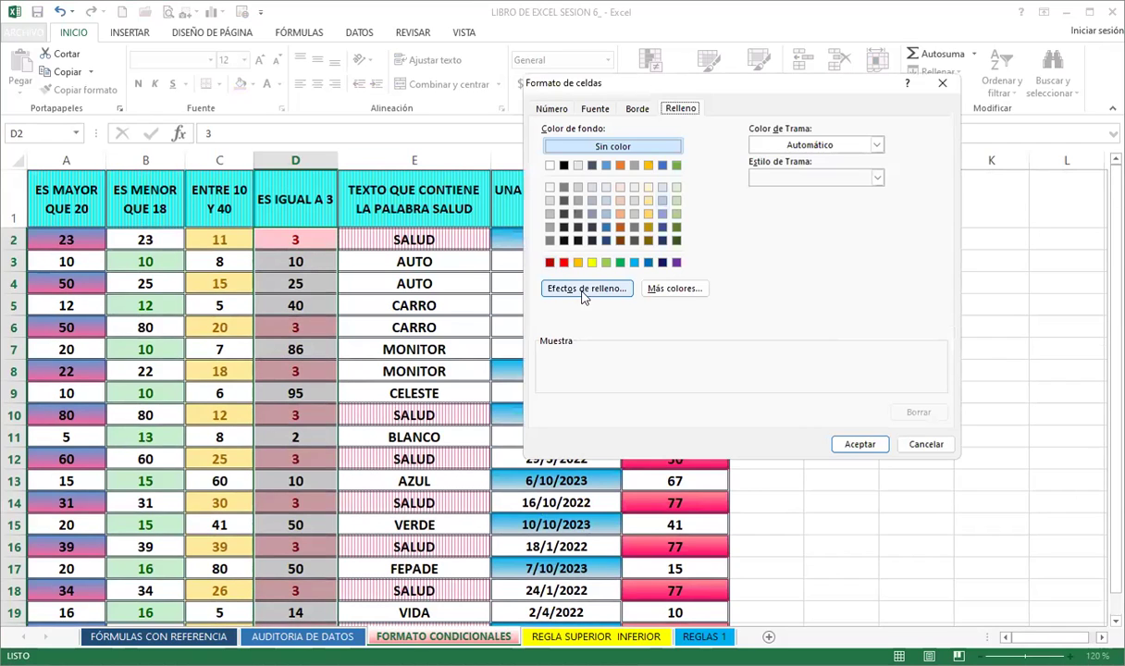
left_click(583, 290)
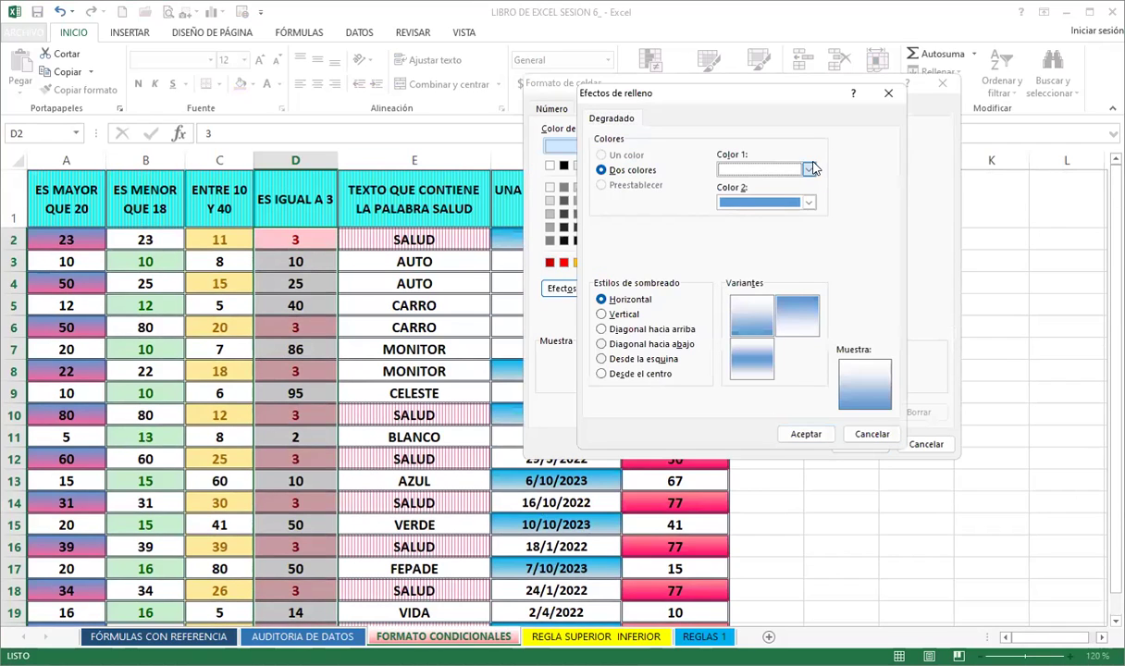
left_click(809, 169)
left_click(718, 309)
left_click(752, 315)
left_click(810, 204)
left_click(791, 328)
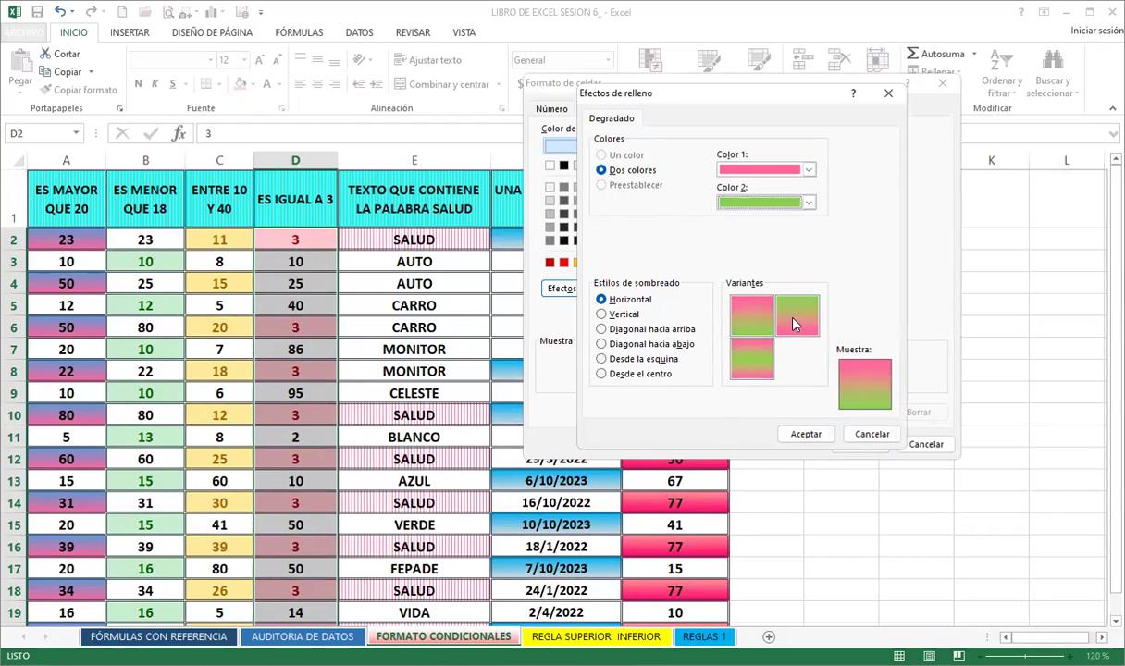
left_click(804, 432)
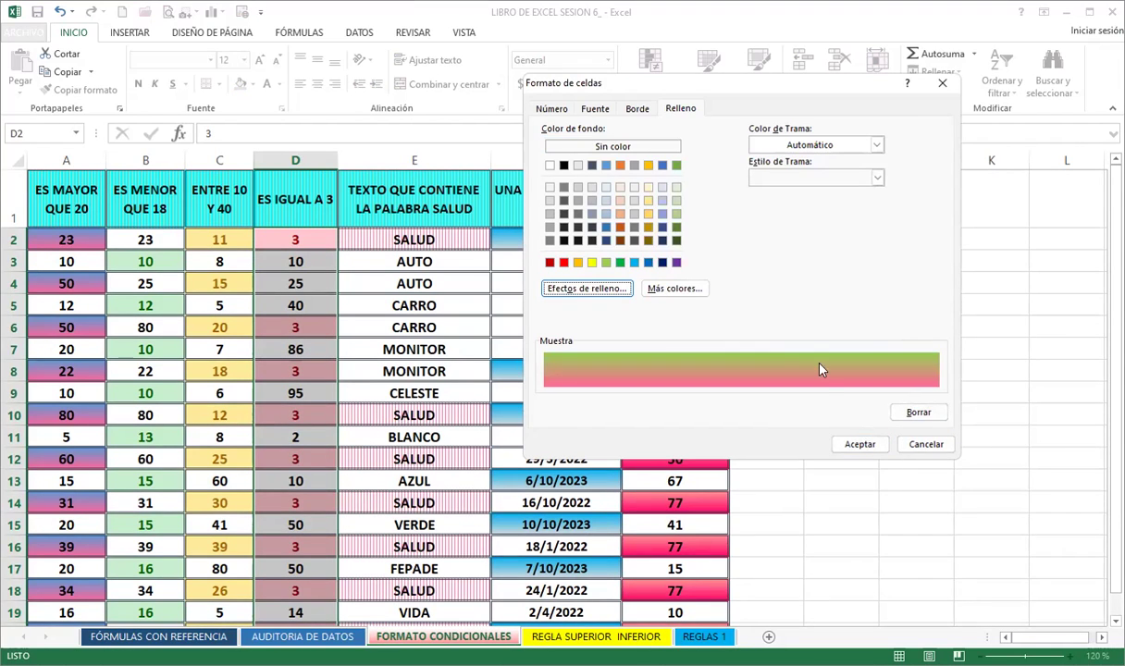
left_click(859, 447)
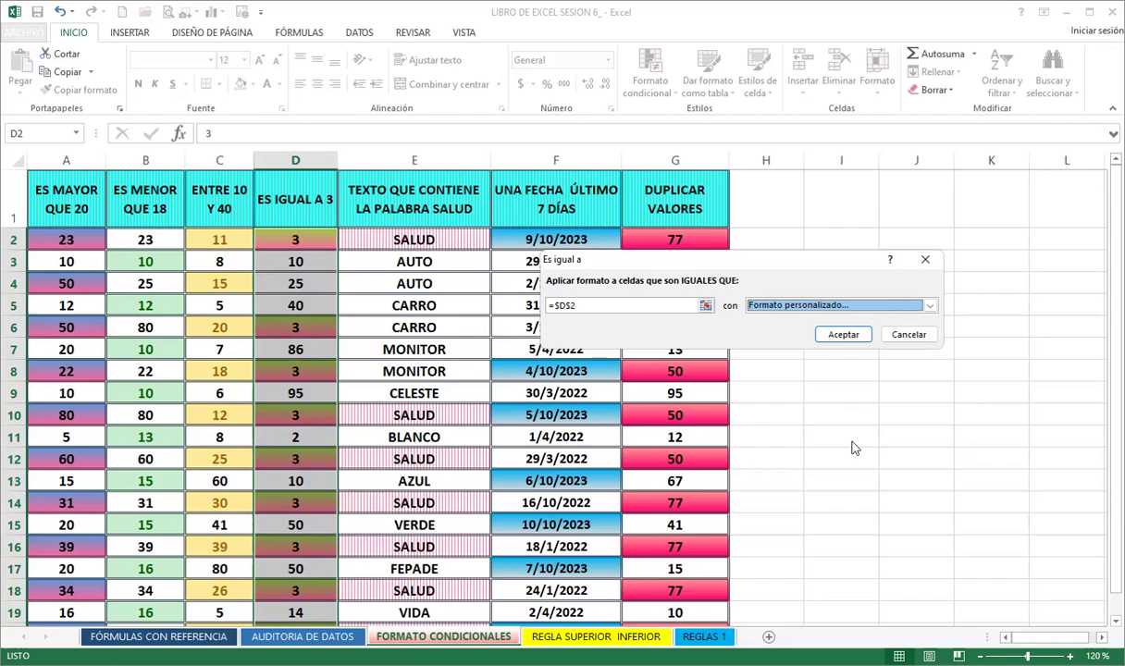
left_click(910, 339)
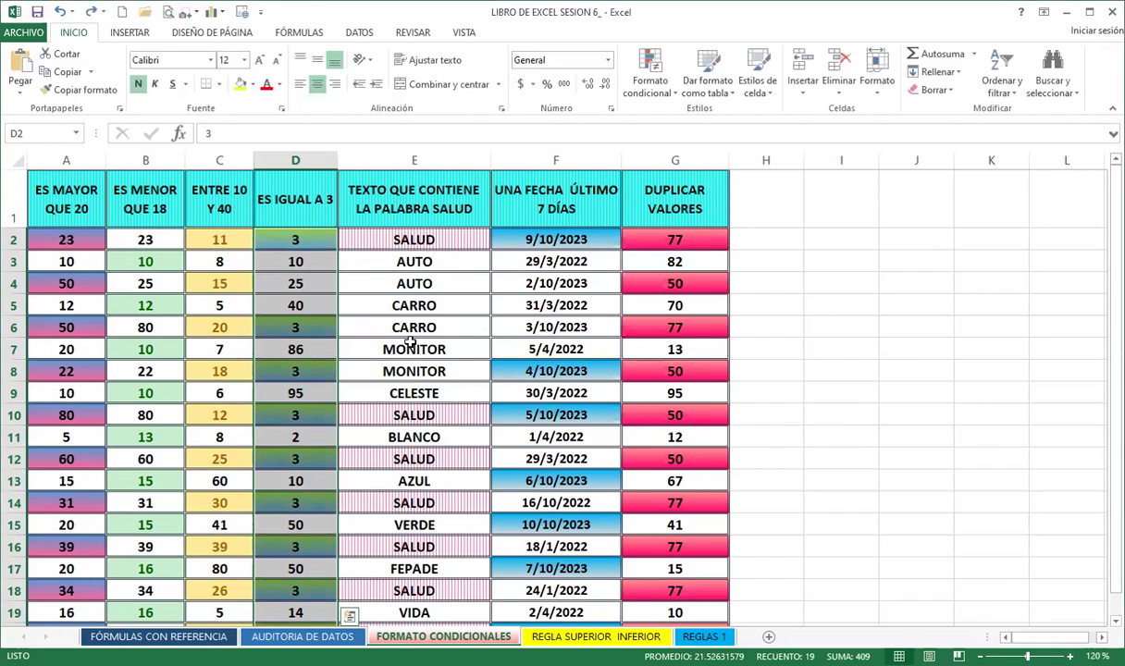
left_click(354, 264)
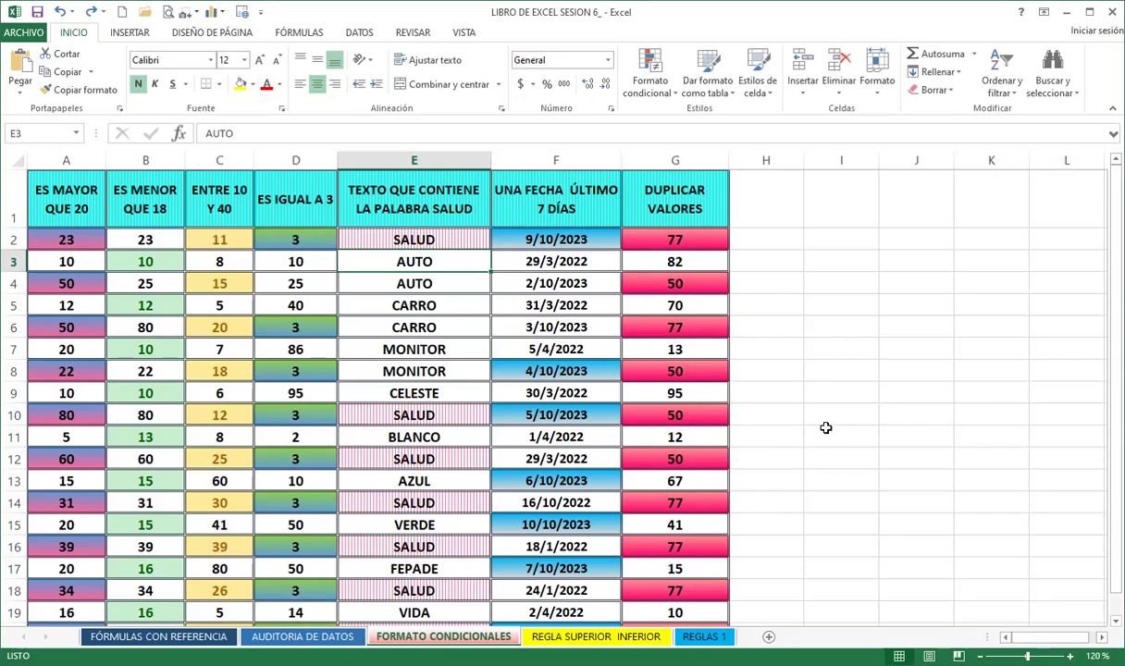
left_click(616, 636)
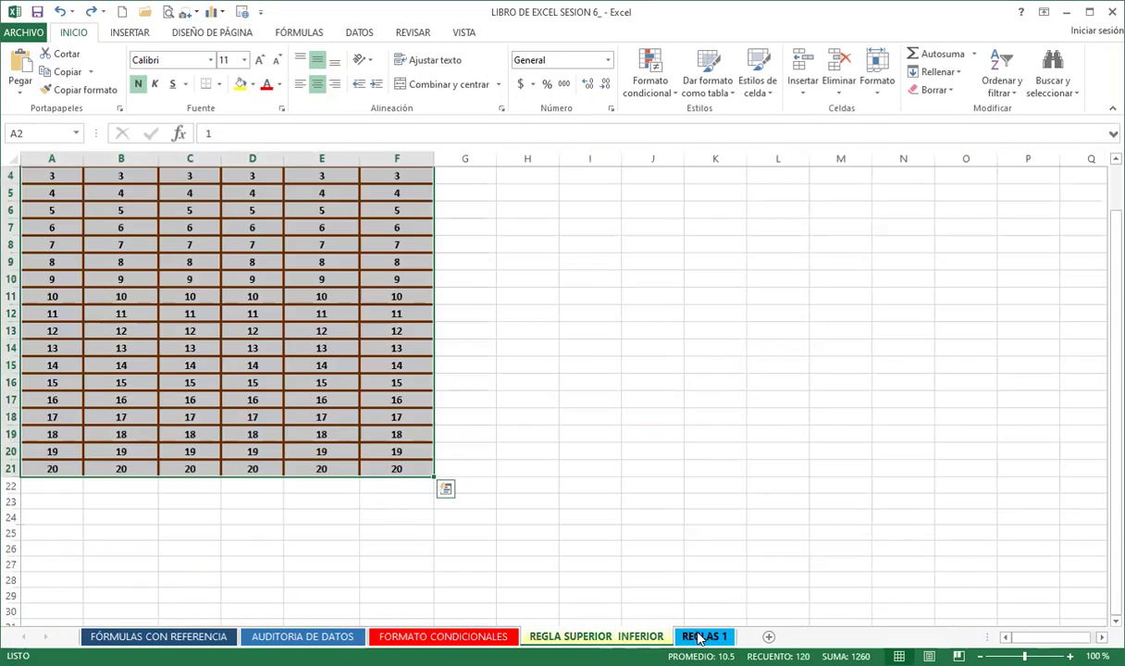
left_click(701, 637)
scroll(467, 489, "up", 1)
left_click(400, 300)
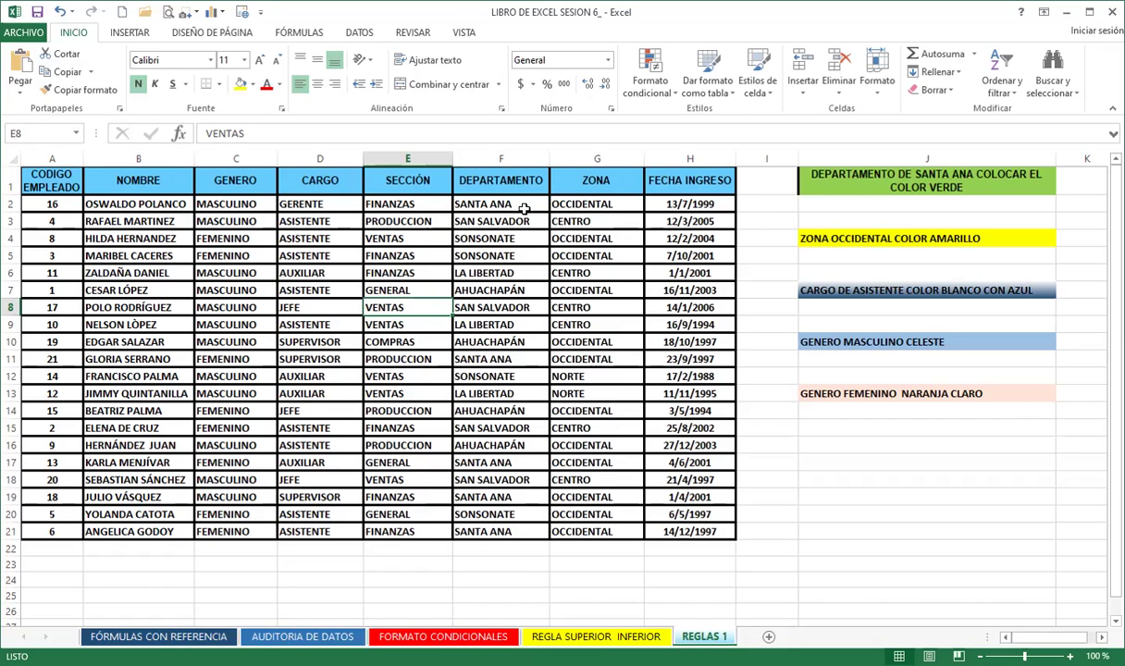
- Highlight cells equal to SANTA ANA in column F with a custom light green fill
left_click_drag(507, 208, 507, 531)
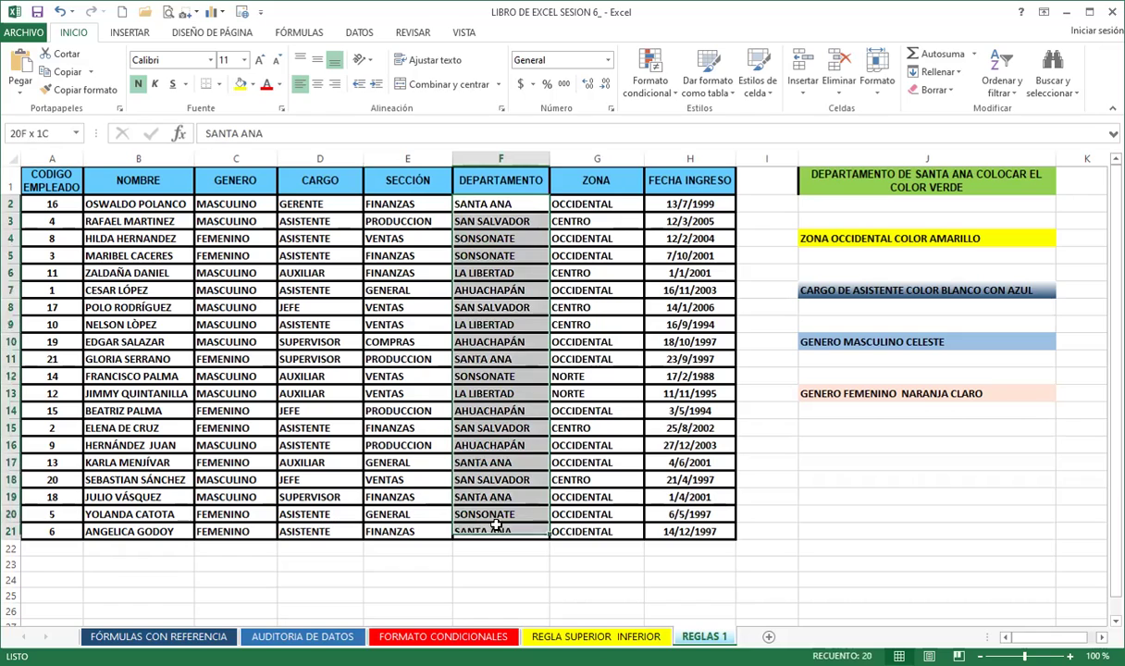
left_click(652, 84)
mouse_move(698, 122)
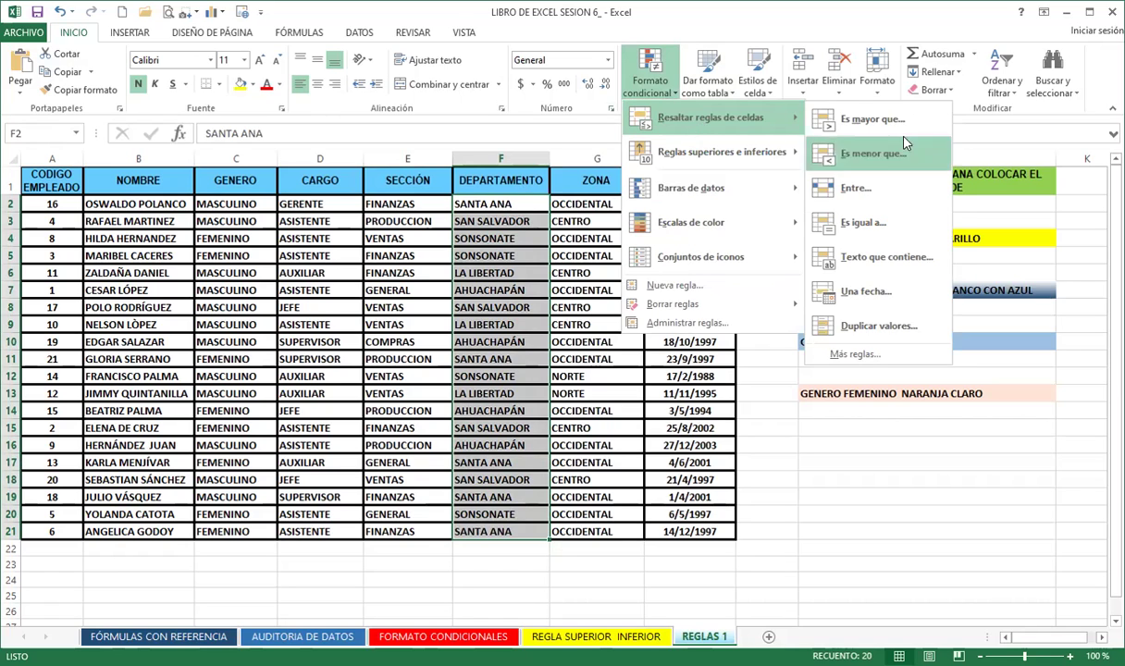
left_click(866, 232)
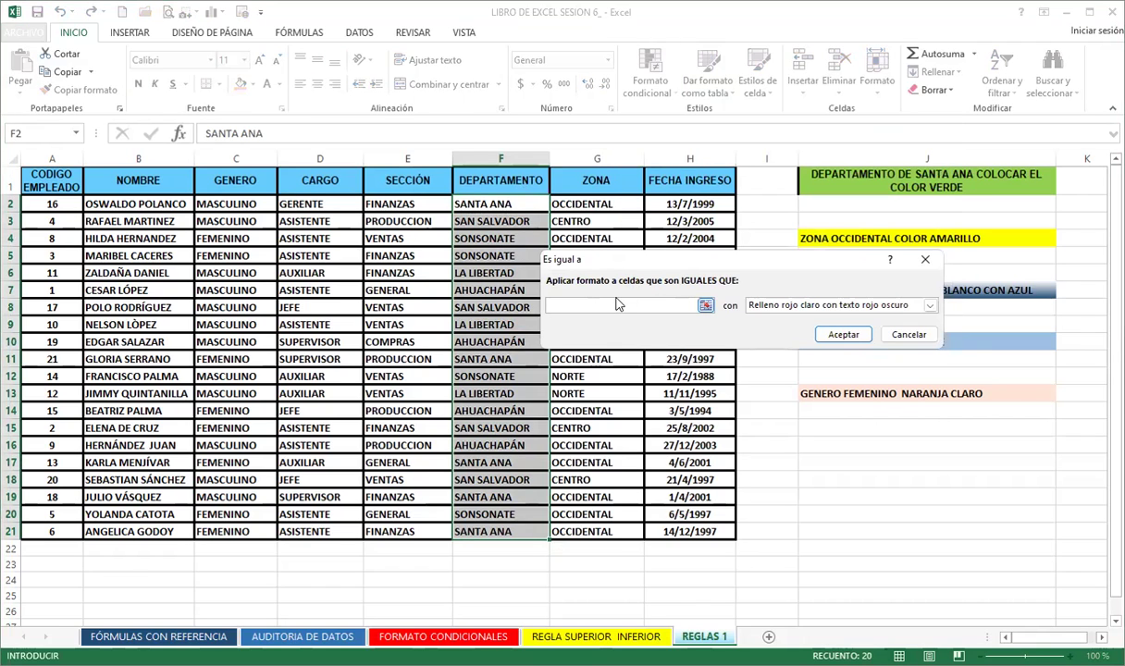
type("SANTA ANA")
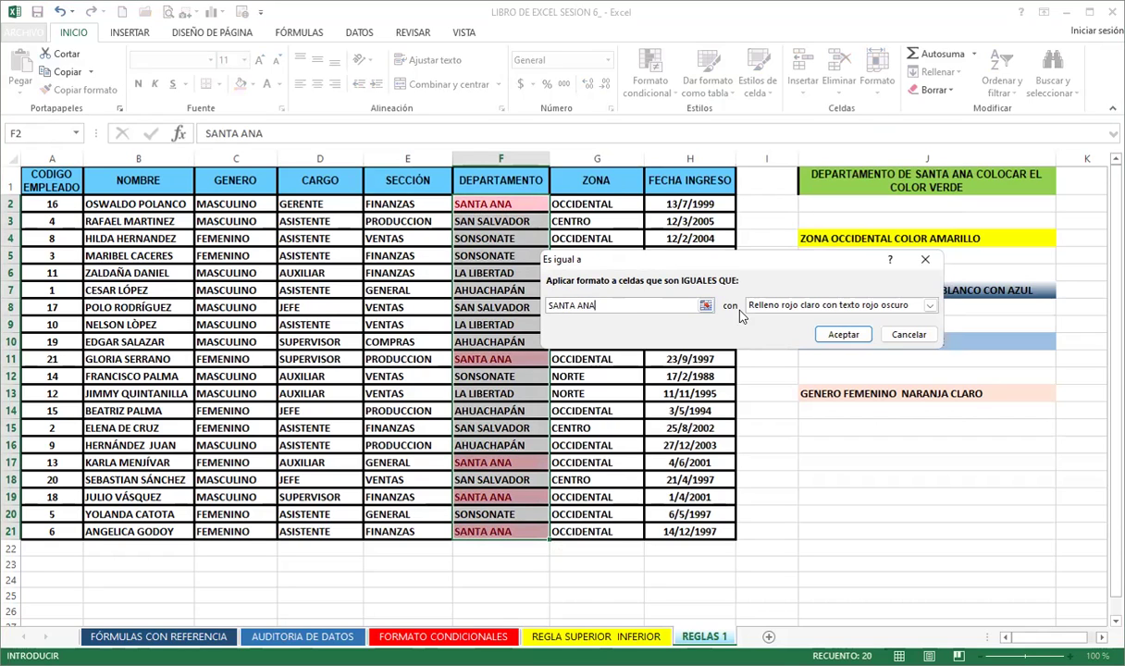
left_click(880, 305)
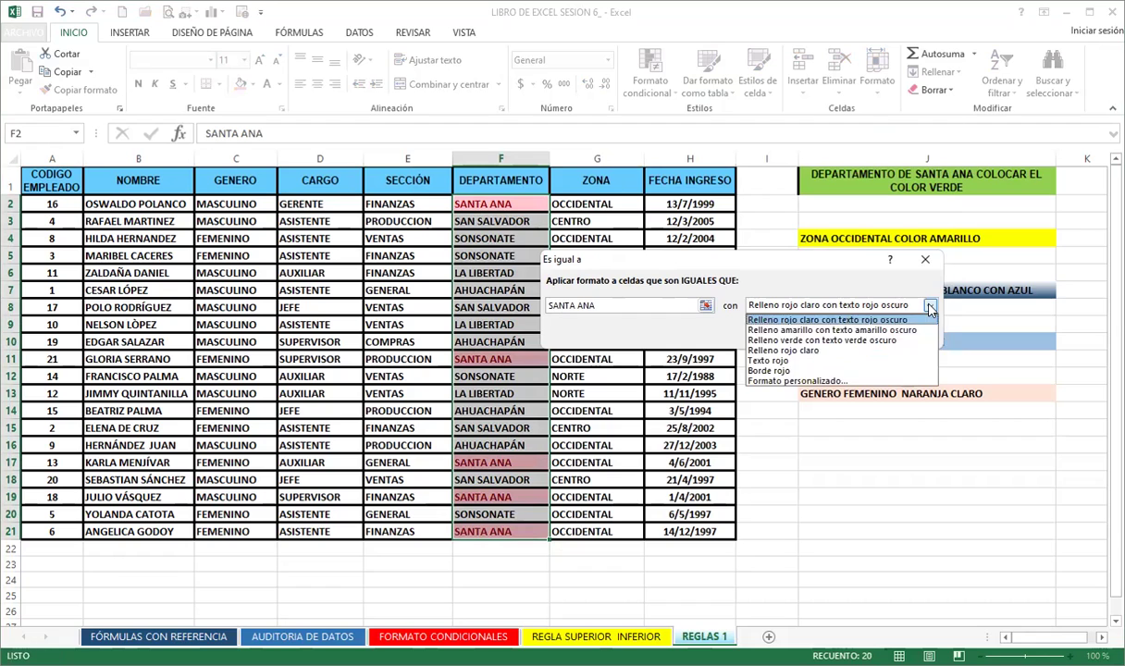
left_click(796, 380)
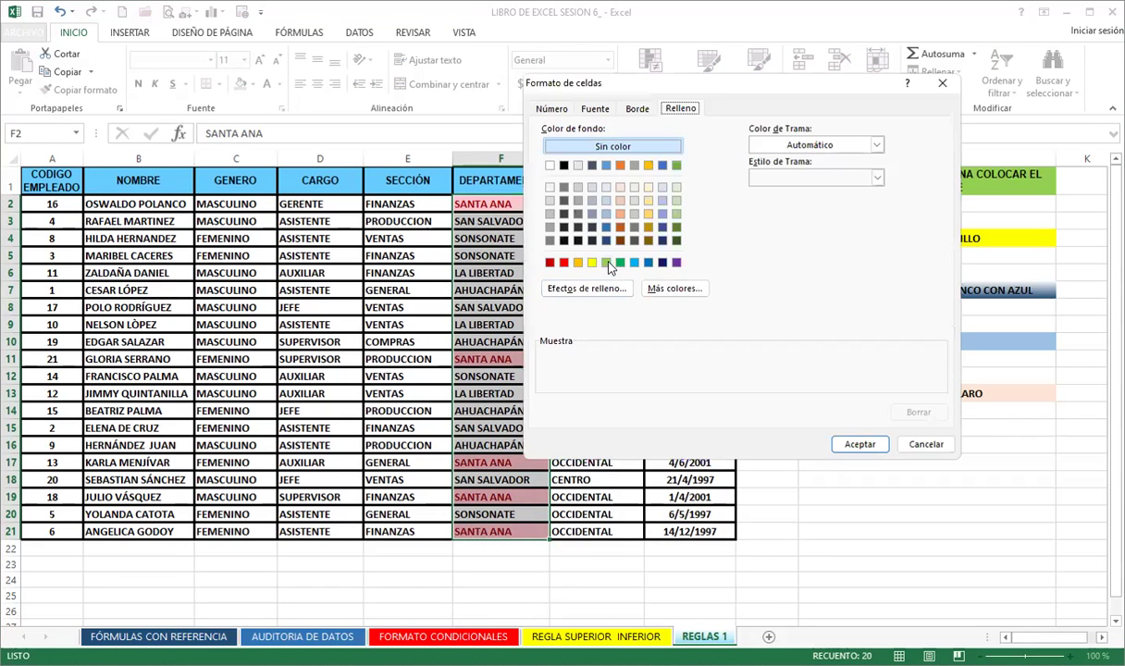
left_click(607, 263)
left_click(856, 445)
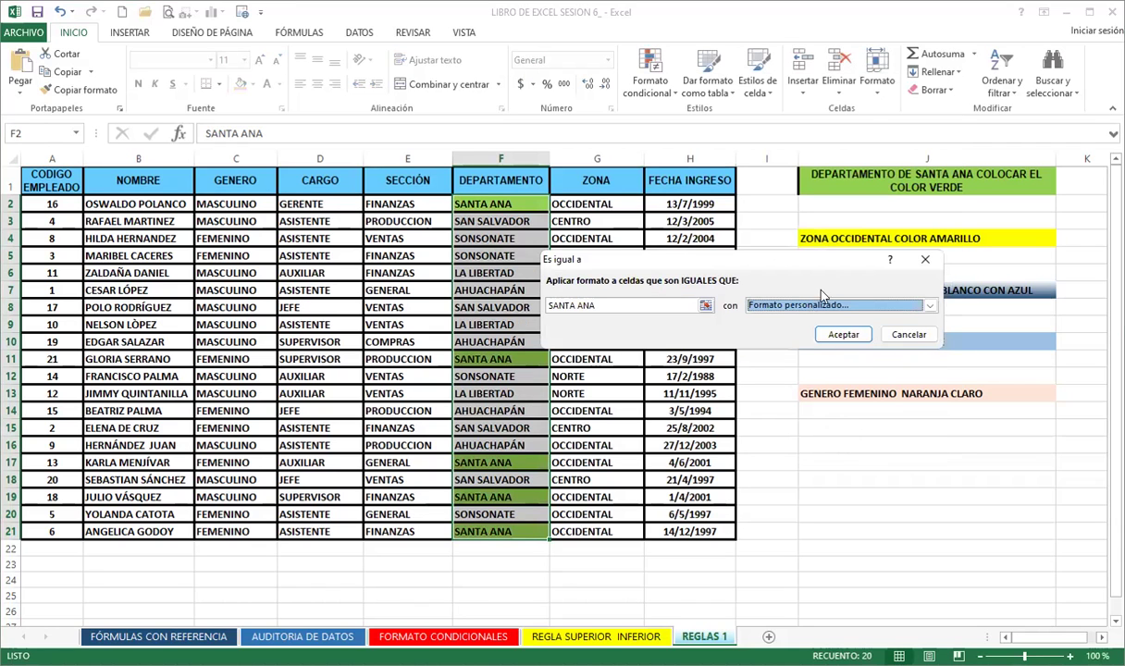
left_click(842, 335)
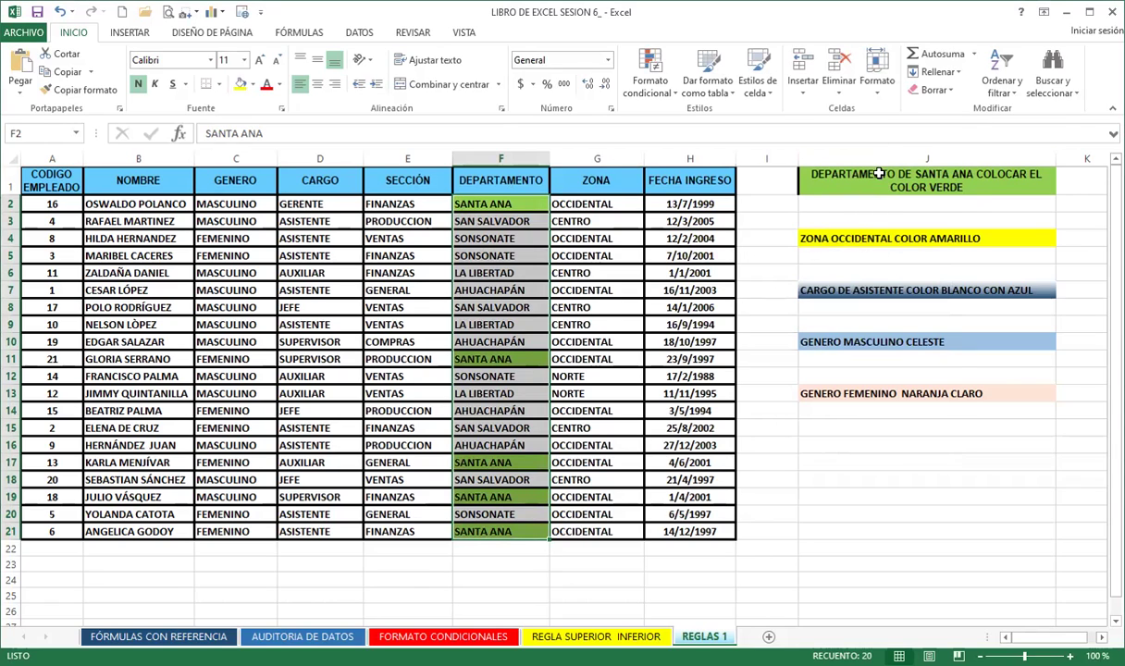
- Select D2:D21 and set up a Text that Contains ASISTENTE rule with a custom format
left_click(896, 404)
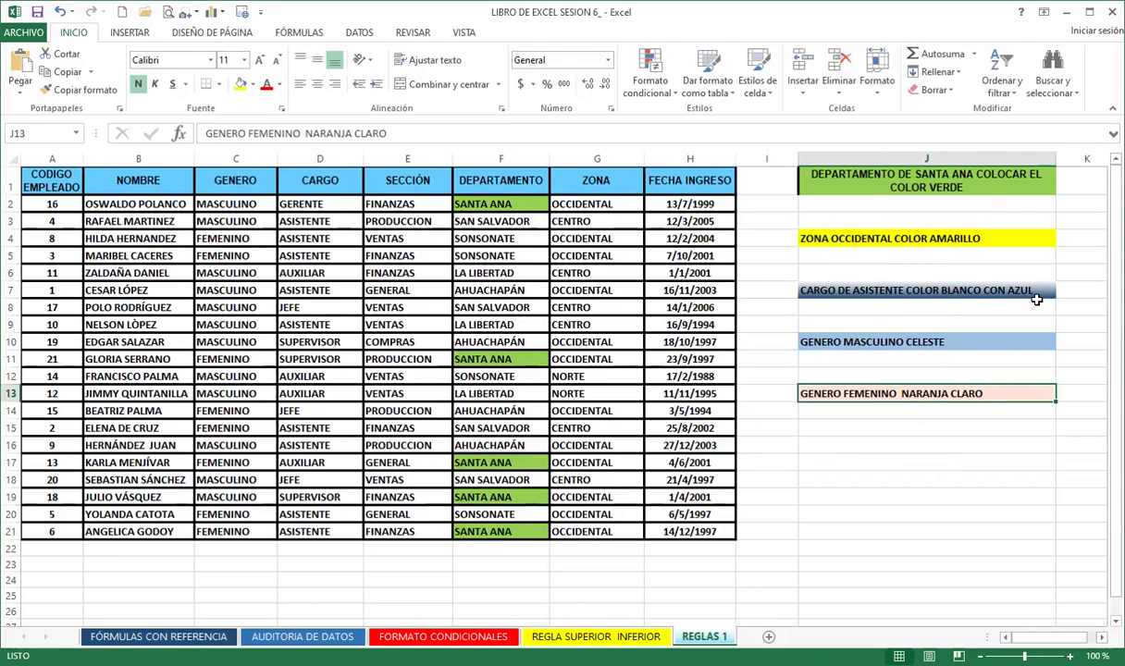
left_click_drag(311, 204, 326, 529)
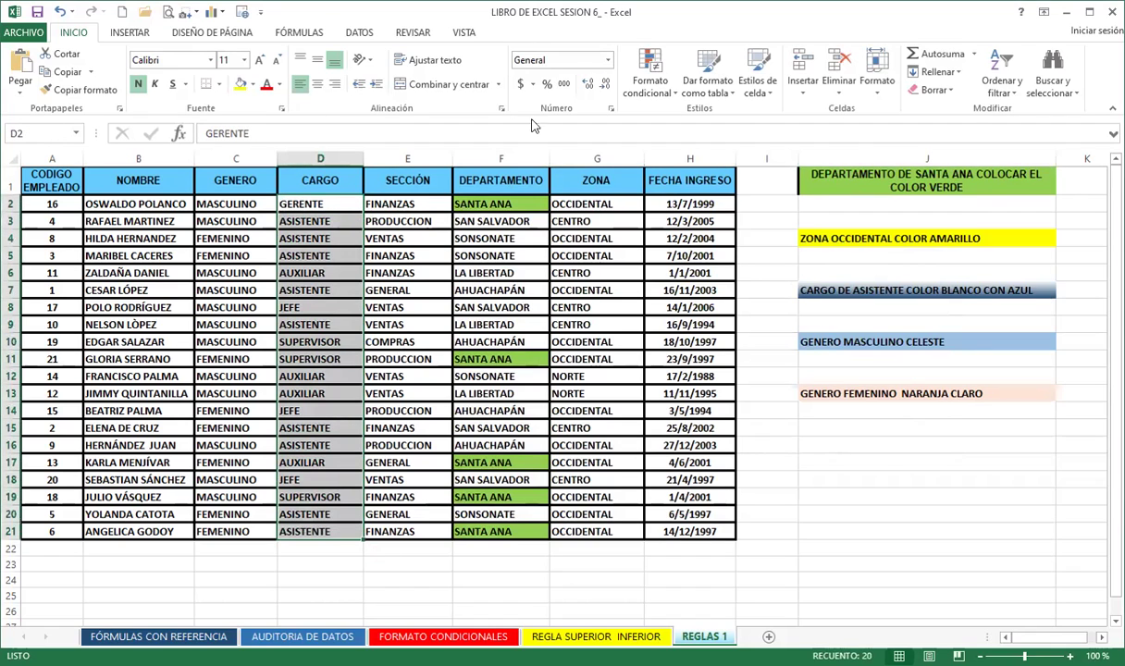
left_click(659, 96)
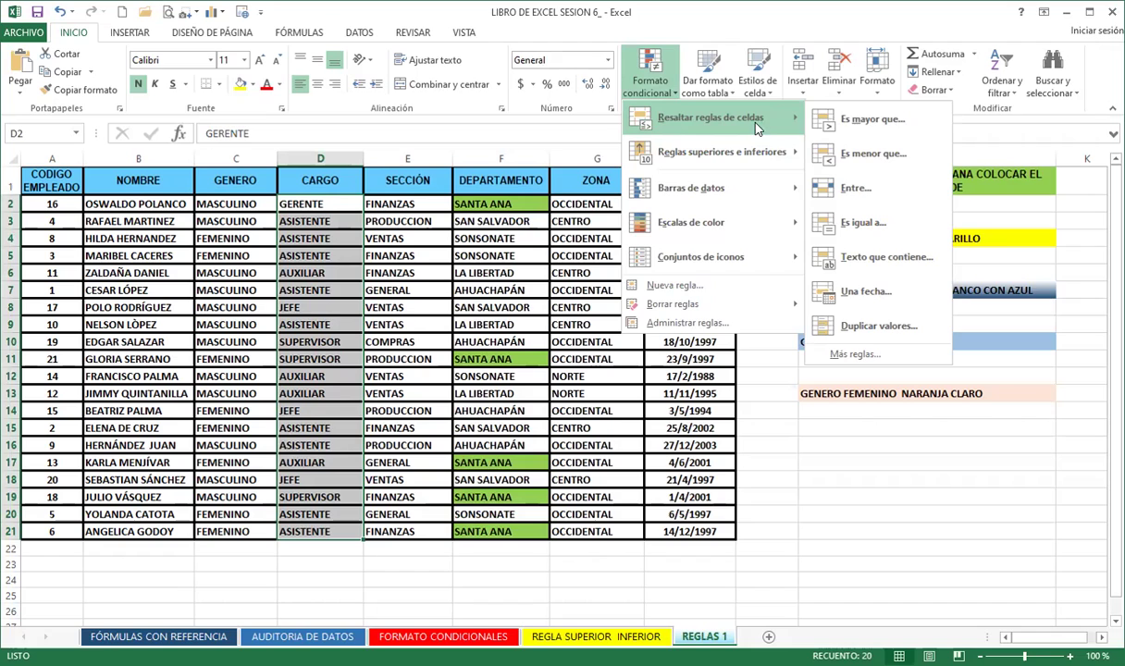
left_click(858, 265)
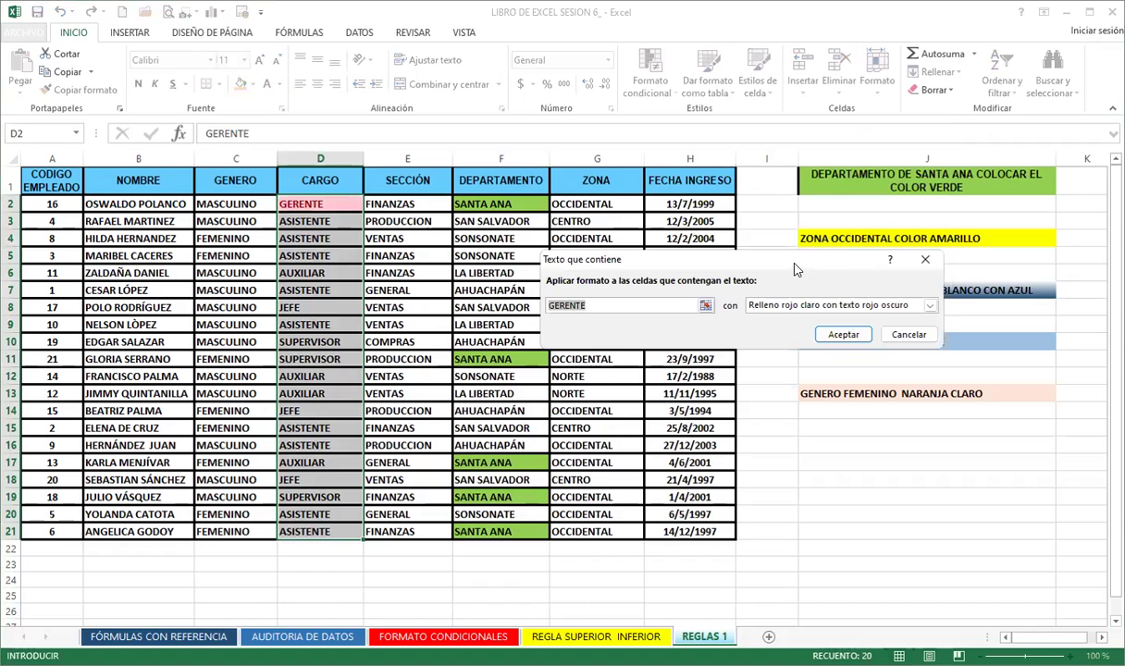
left_click_drag(794, 265, 791, 165)
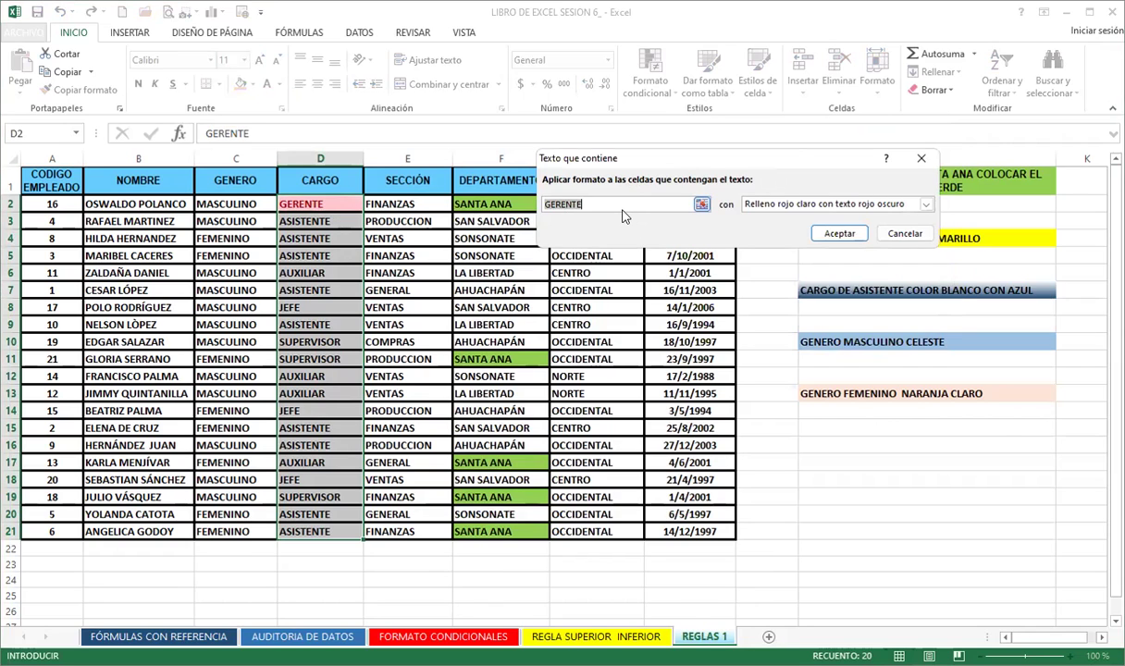
type("ASIS")
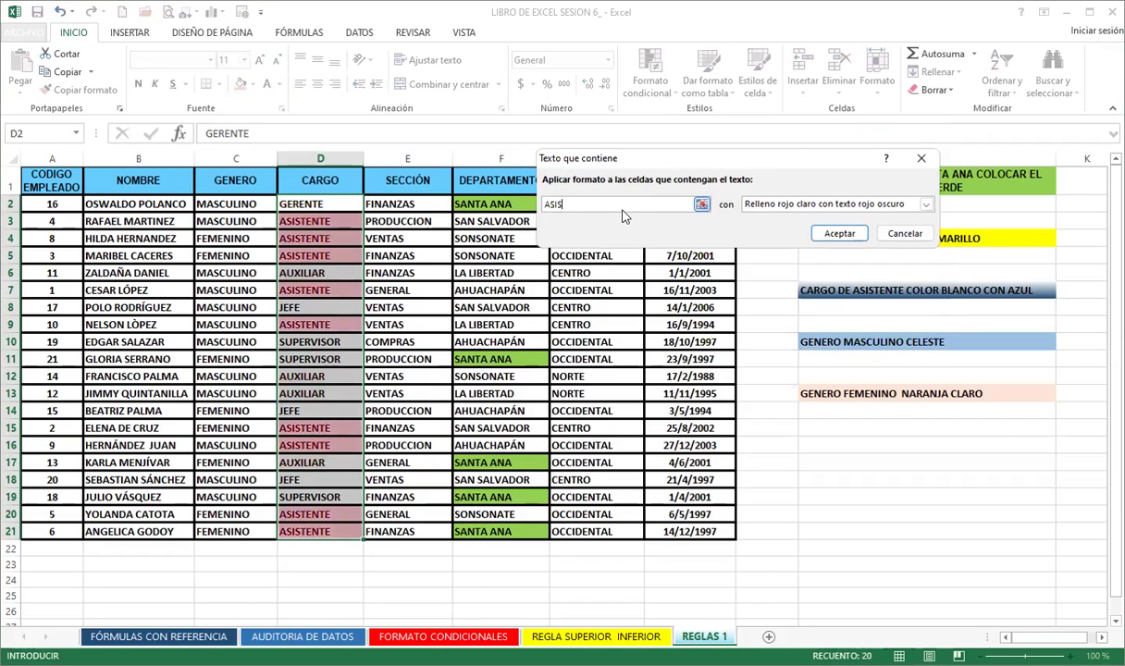
type("TEN")
type("TE")
left_click_drag(763, 163, 724, 141)
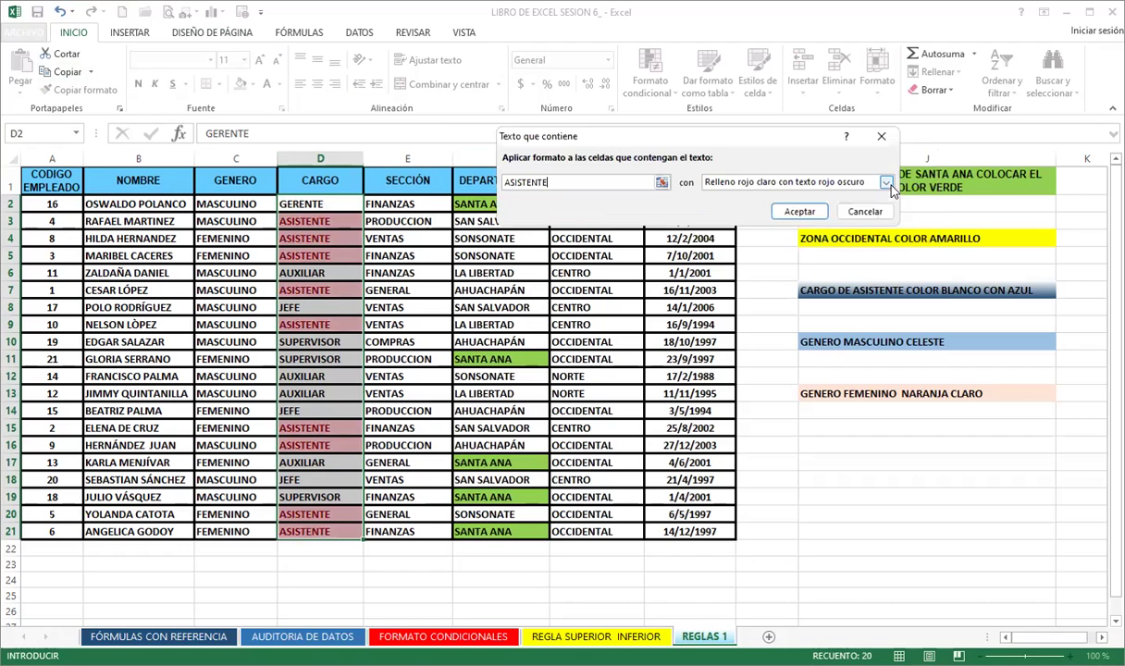
left_click(847, 182)
left_click(772, 259)
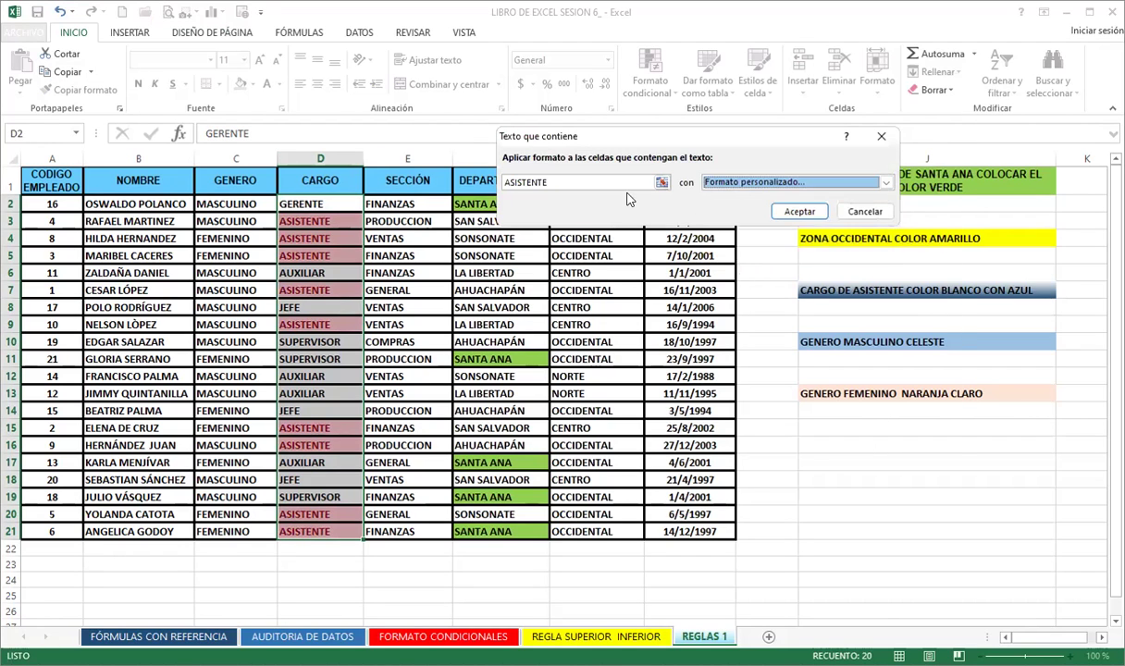
- Use a white-to-dark-blue two-colour gradient as the ASISTENTE rule's fill
left_click(588, 289)
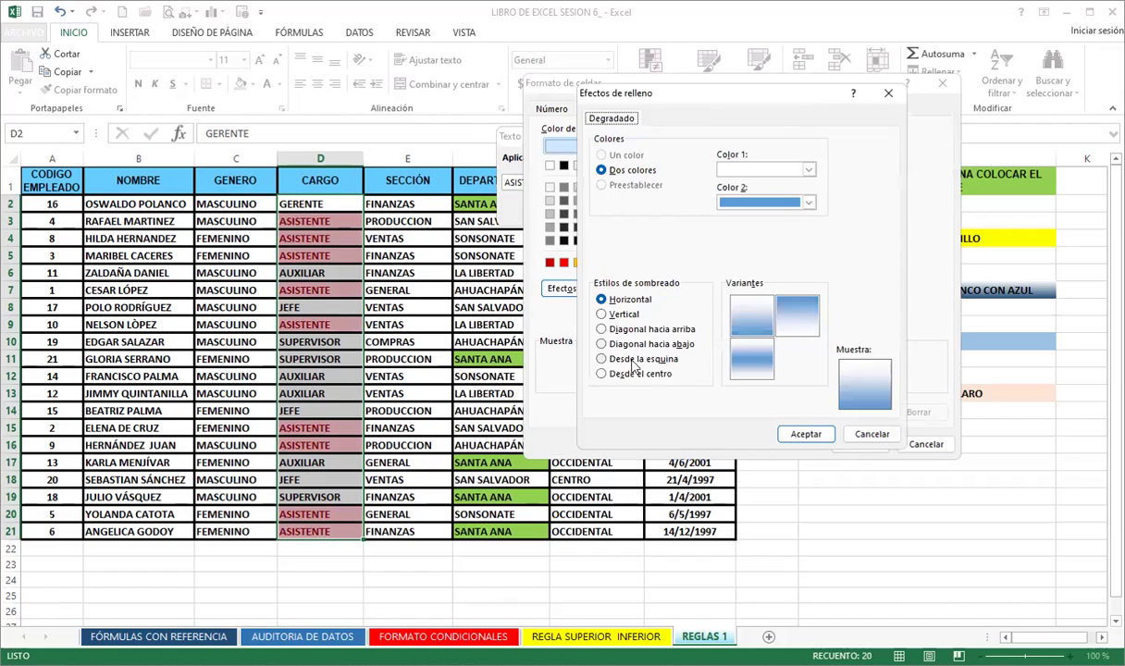
left_click(807, 203)
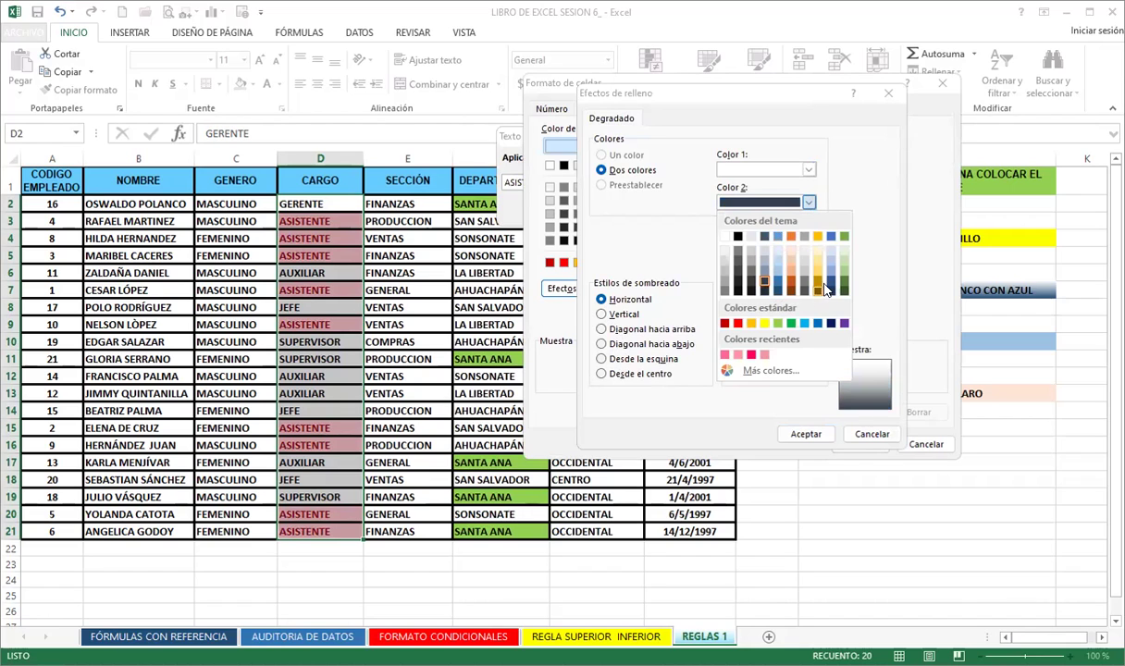
left_click(777, 278)
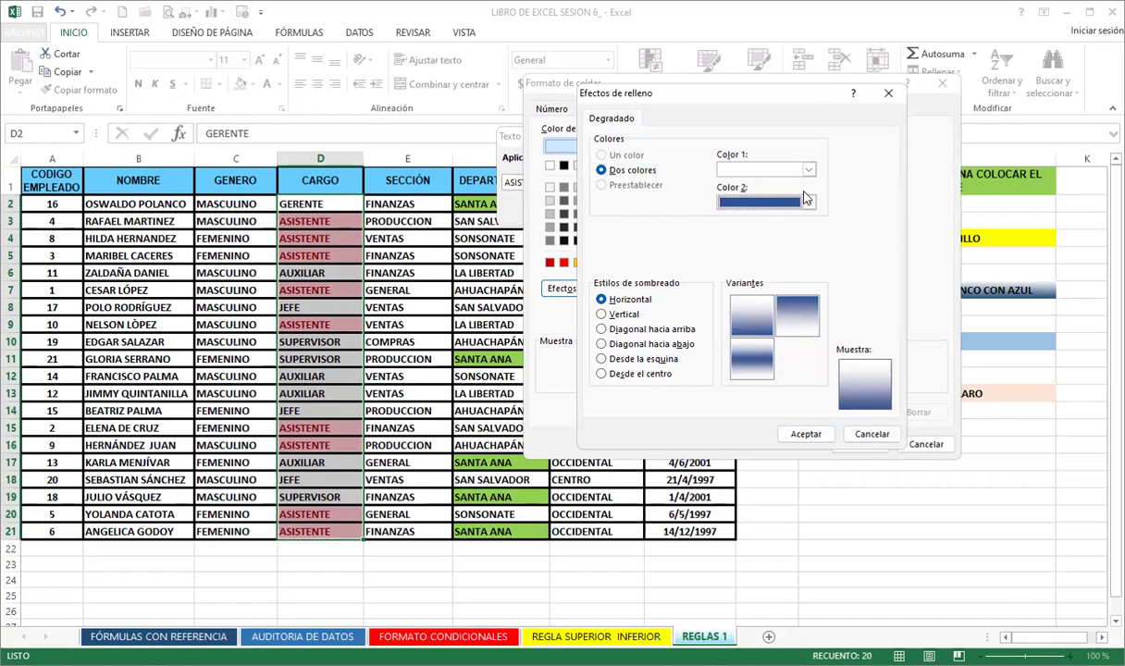
left_click(769, 202)
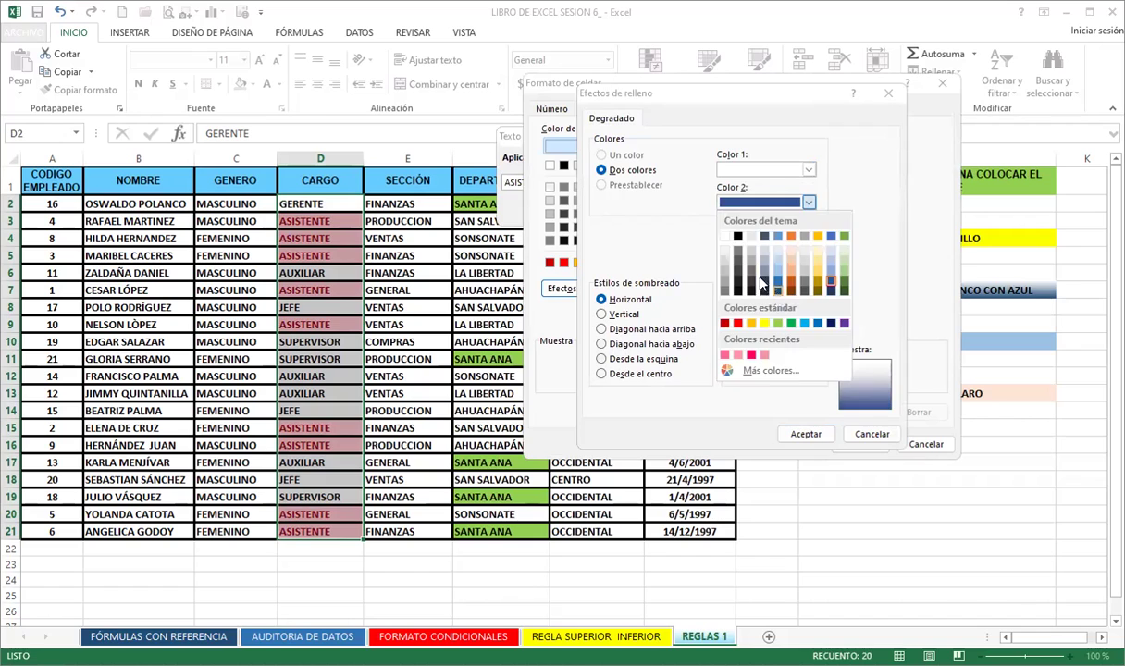
left_click(777, 295)
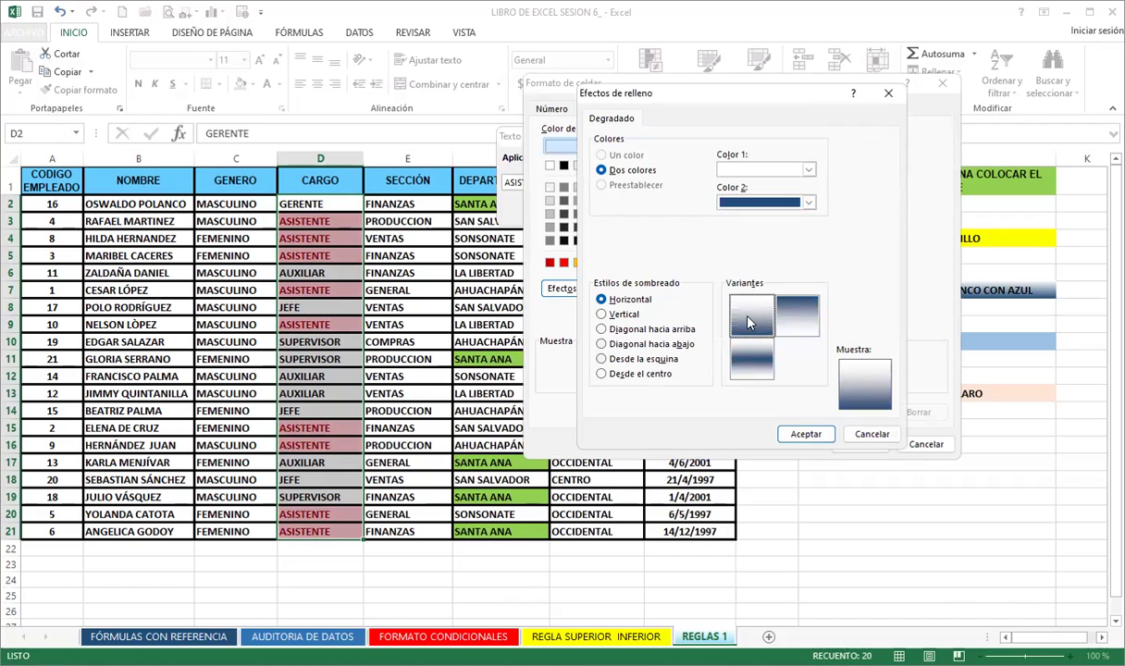
left_click(805, 435)
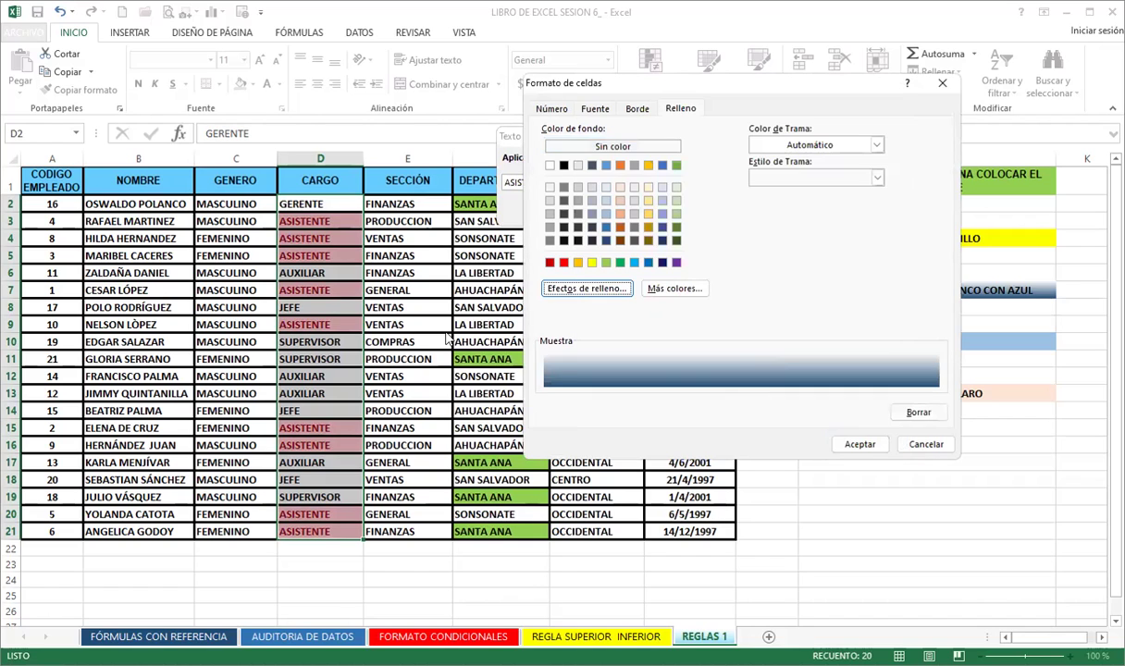
left_click(858, 446)
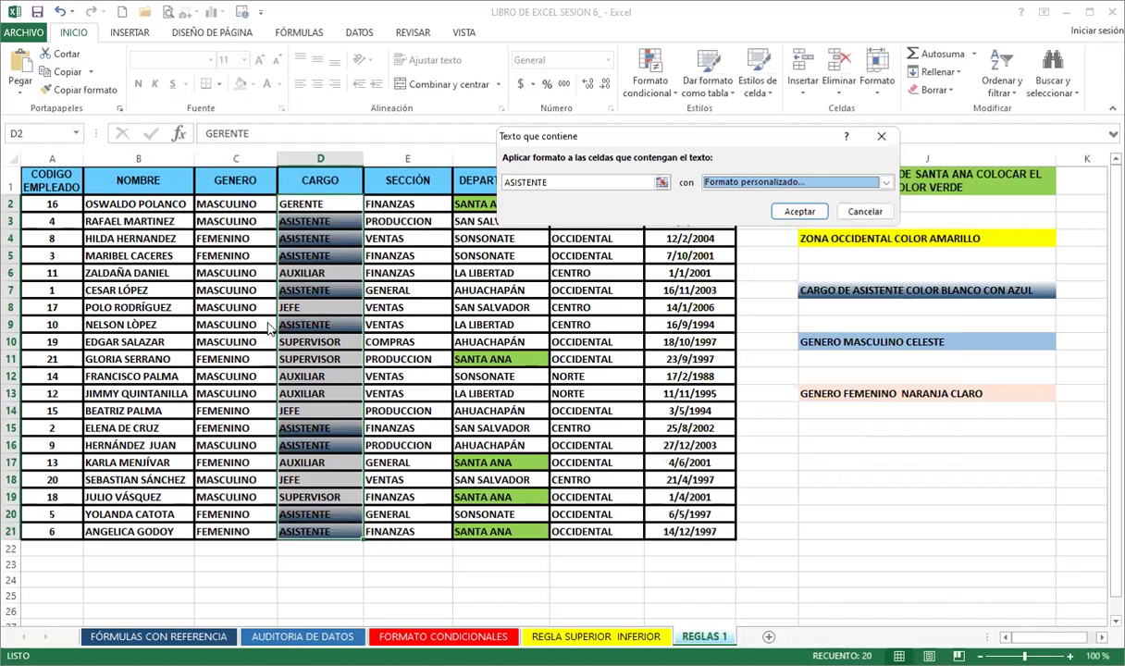
- Apply the ASISTENTE gradient rule, then select the GENERO values in column C from C2 downward
left_click(800, 211)
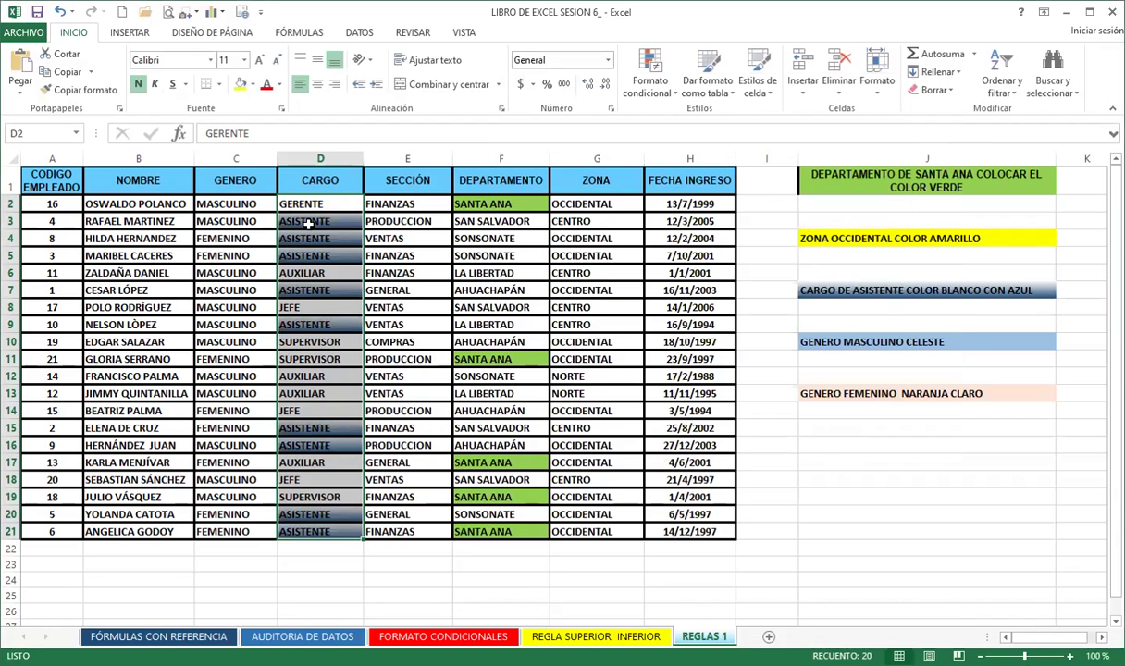
left_click(309, 223)
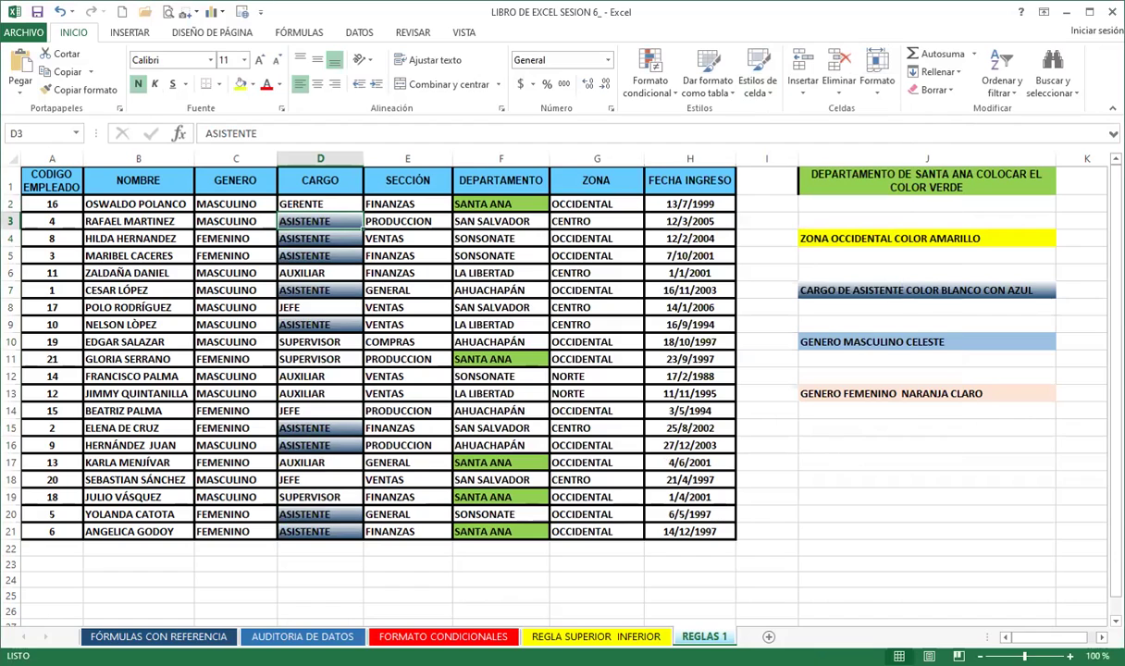
left_click(650, 85)
mouse_move(740, 118)
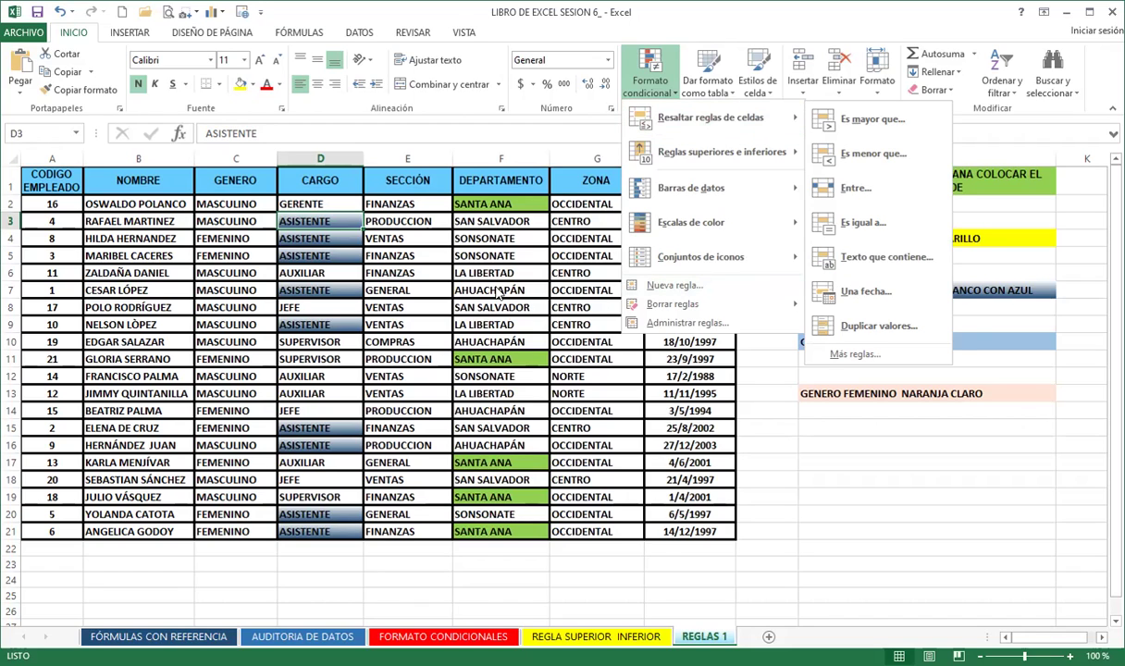
left_click(483, 194)
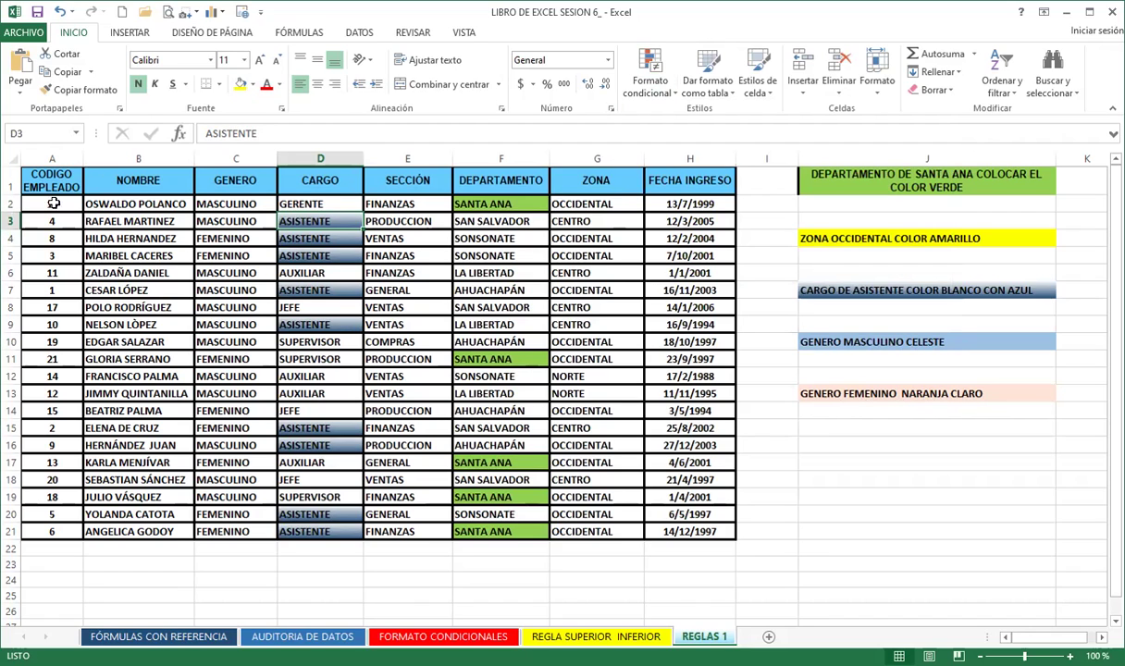
left_click_drag(218, 202, 210, 514)
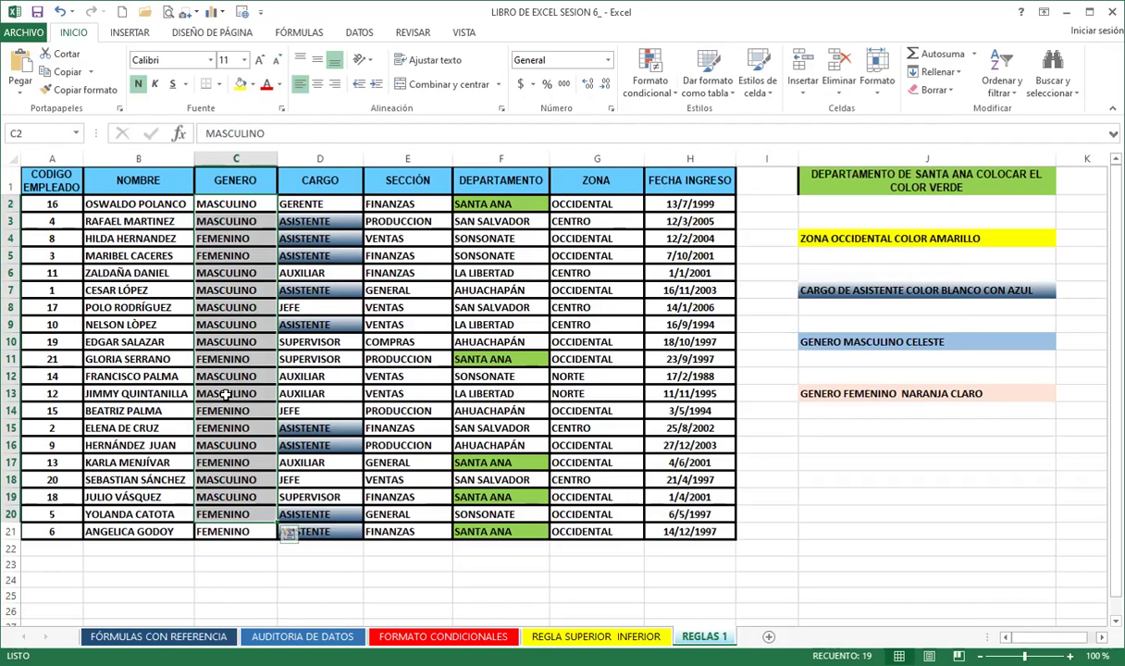
- Add an equal-to rule on $C$2 giving MASCULINO cells a custom sky-blue fill
left_click(650, 74)
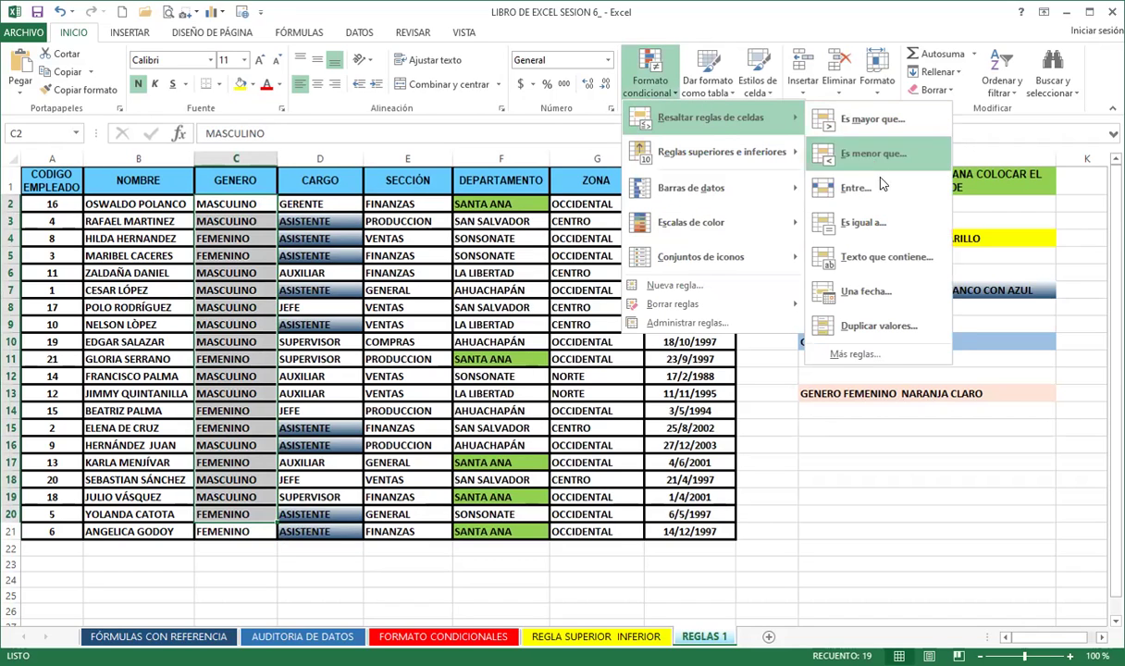
left_click(856, 231)
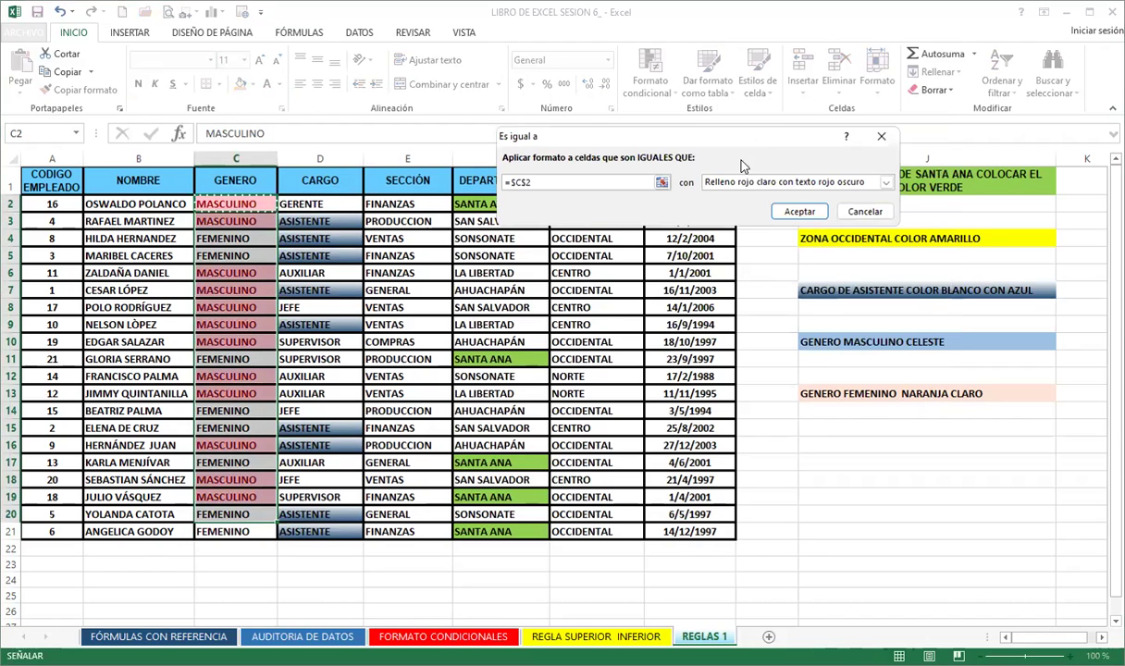
left_click(886, 182)
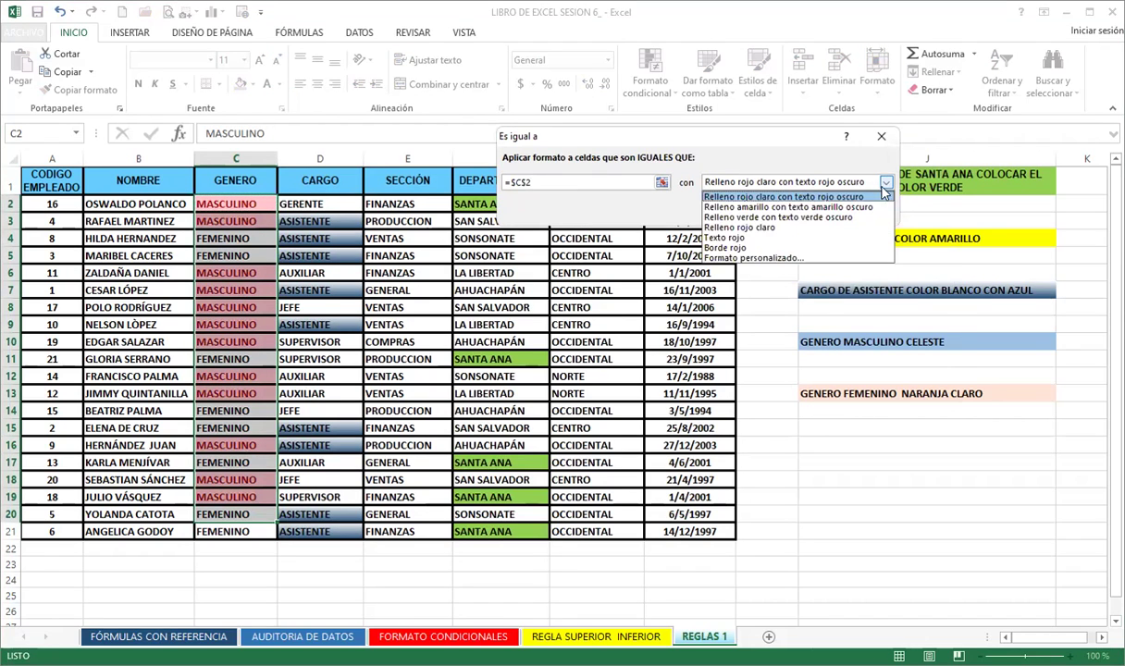
left_click(731, 255)
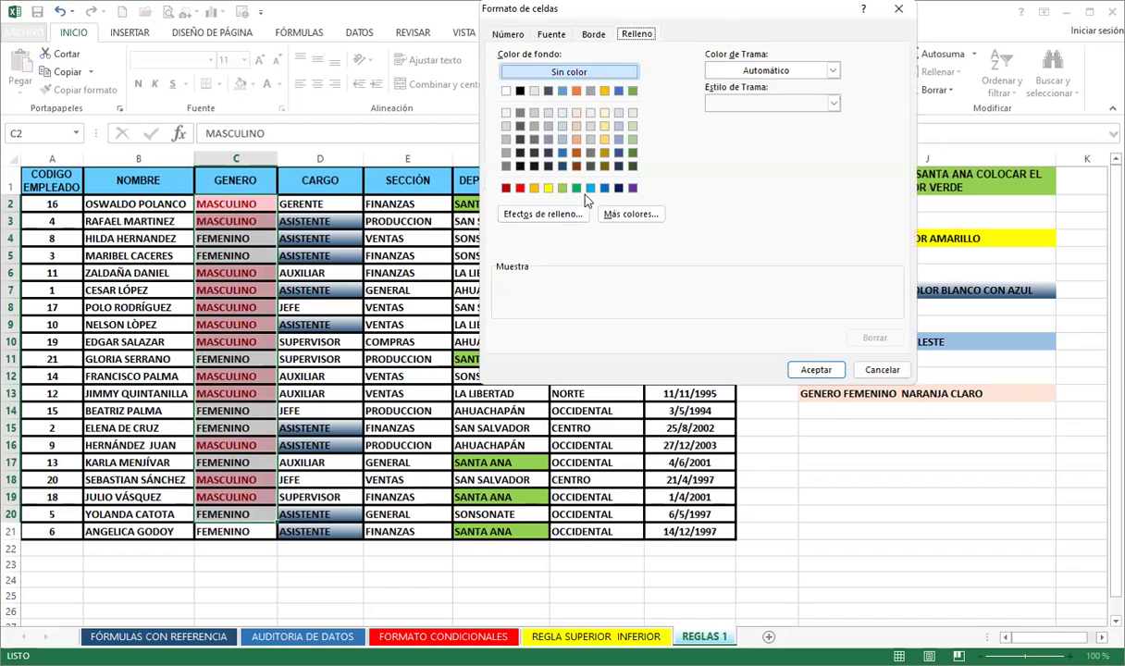
left_click(546, 214)
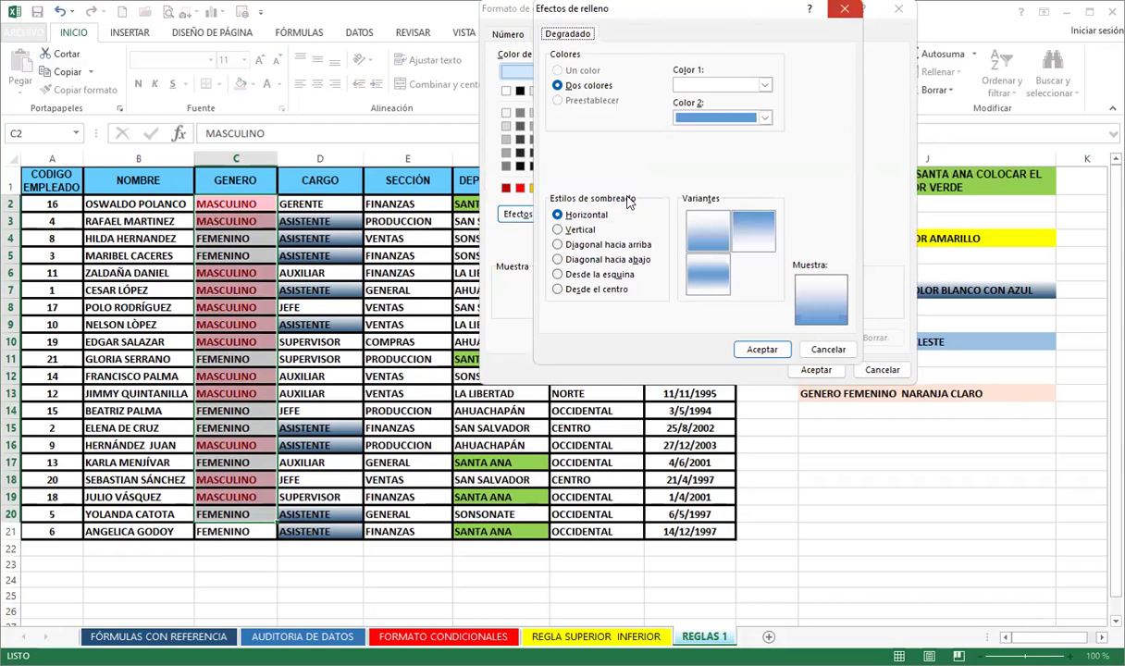
key("Escape")
left_click(601, 213)
left_click(650, 143)
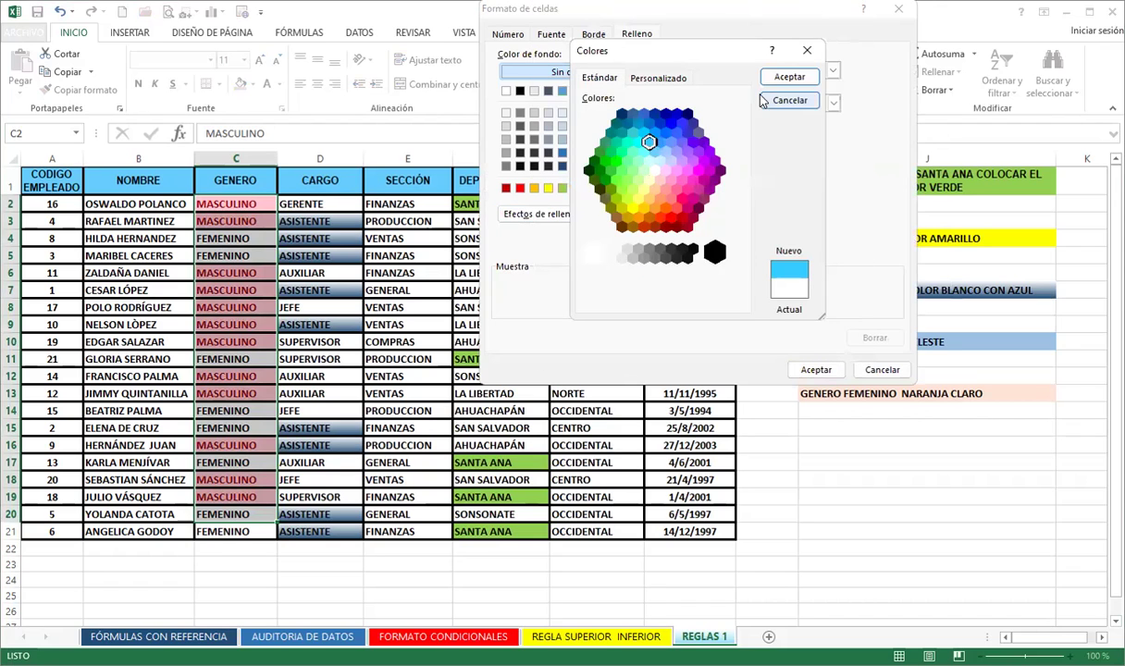
left_click(789, 77)
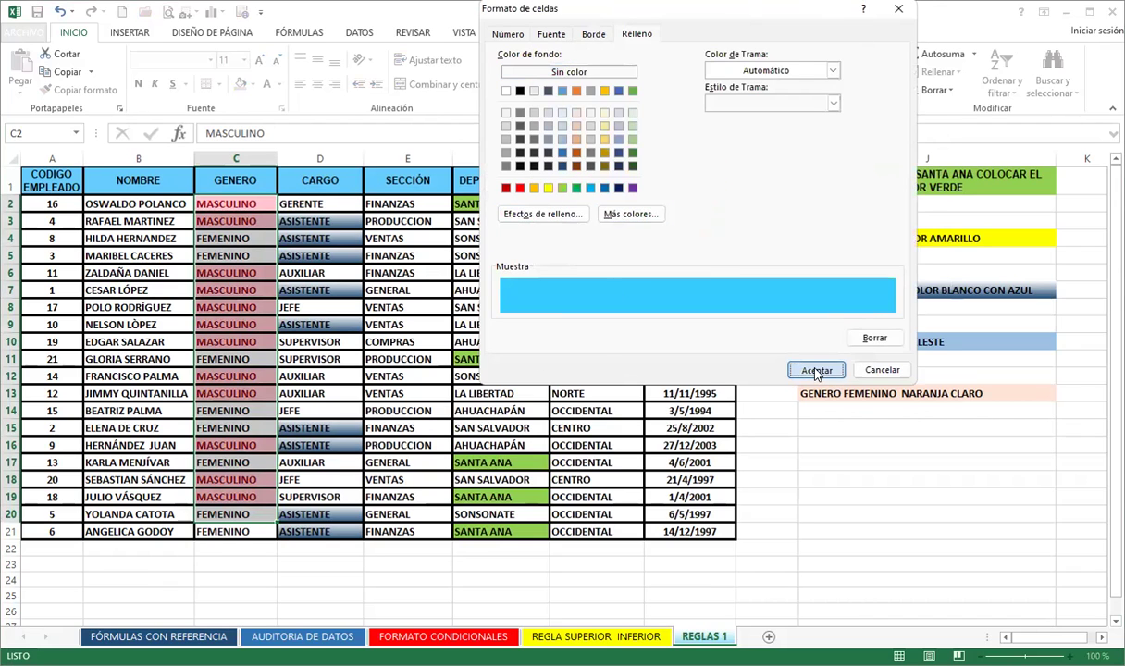
left_click(817, 371)
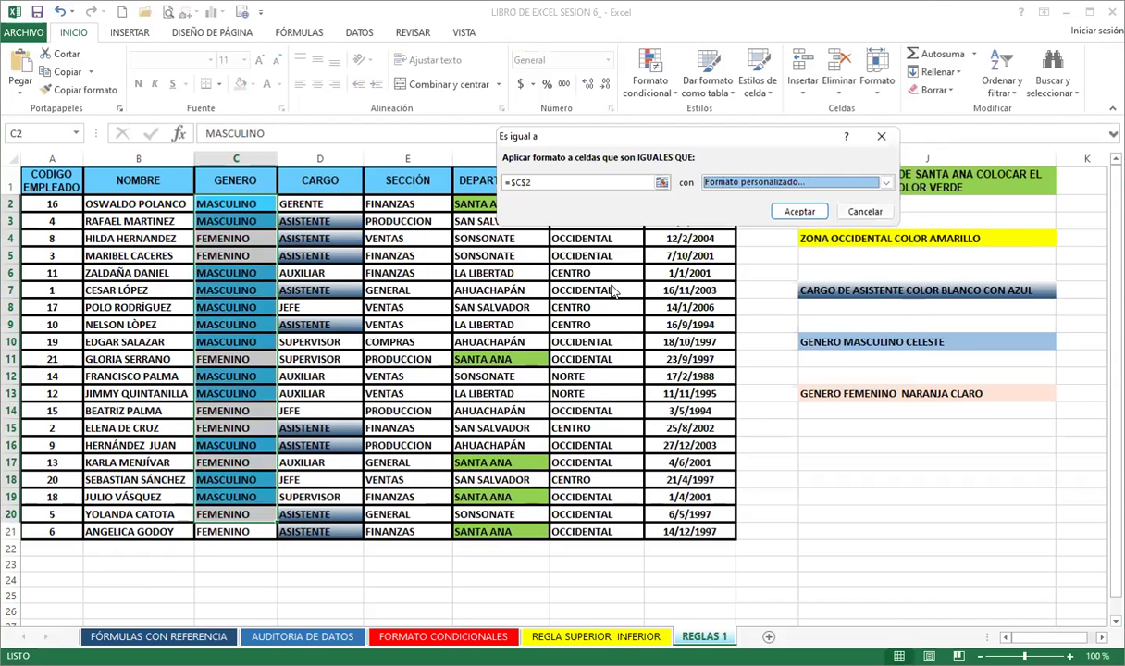
left_click(799, 211)
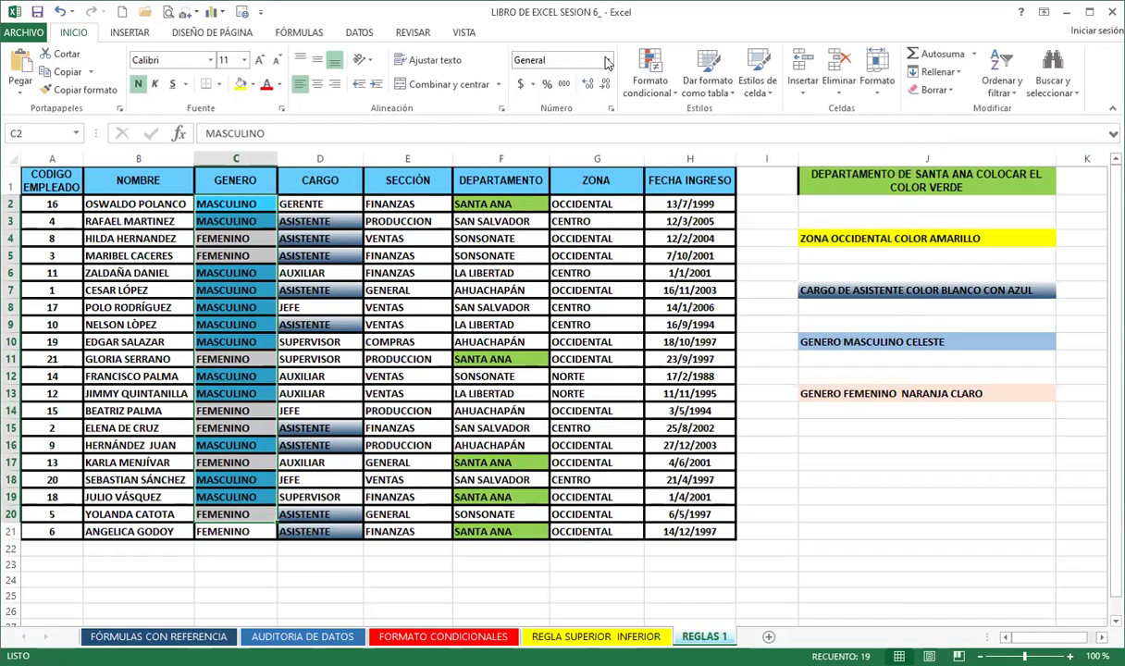
- Create a text-contains rule referencing $C$4 (FEMENINO) with a custom light-orange fill
left_click(650, 95)
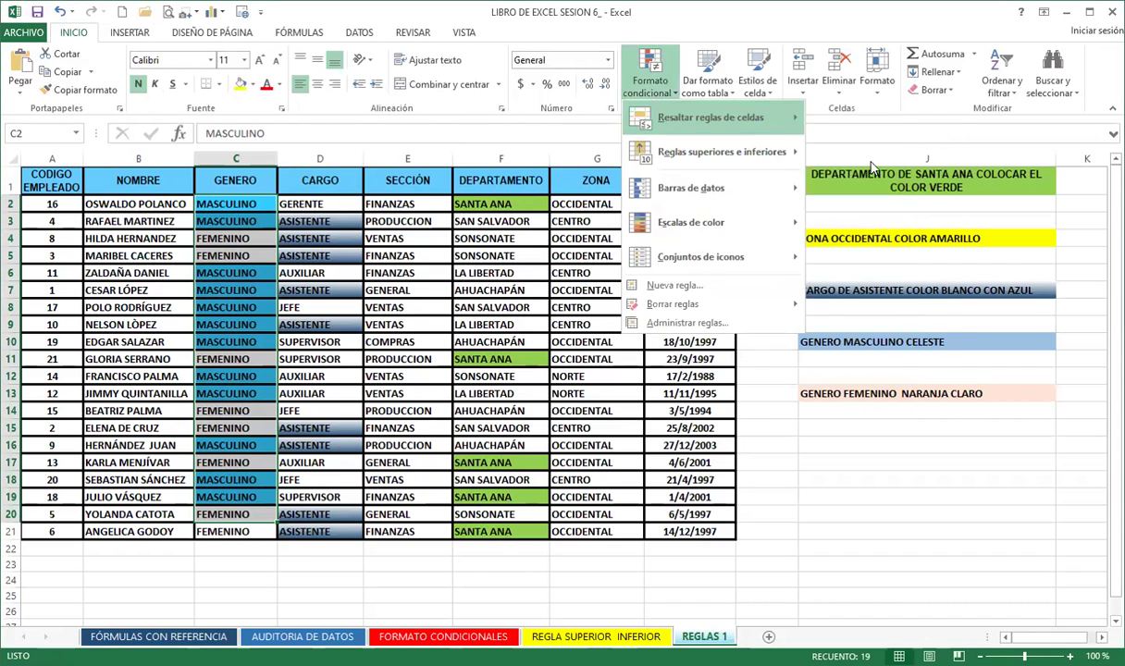
mouse_move(711, 118)
left_click(853, 262)
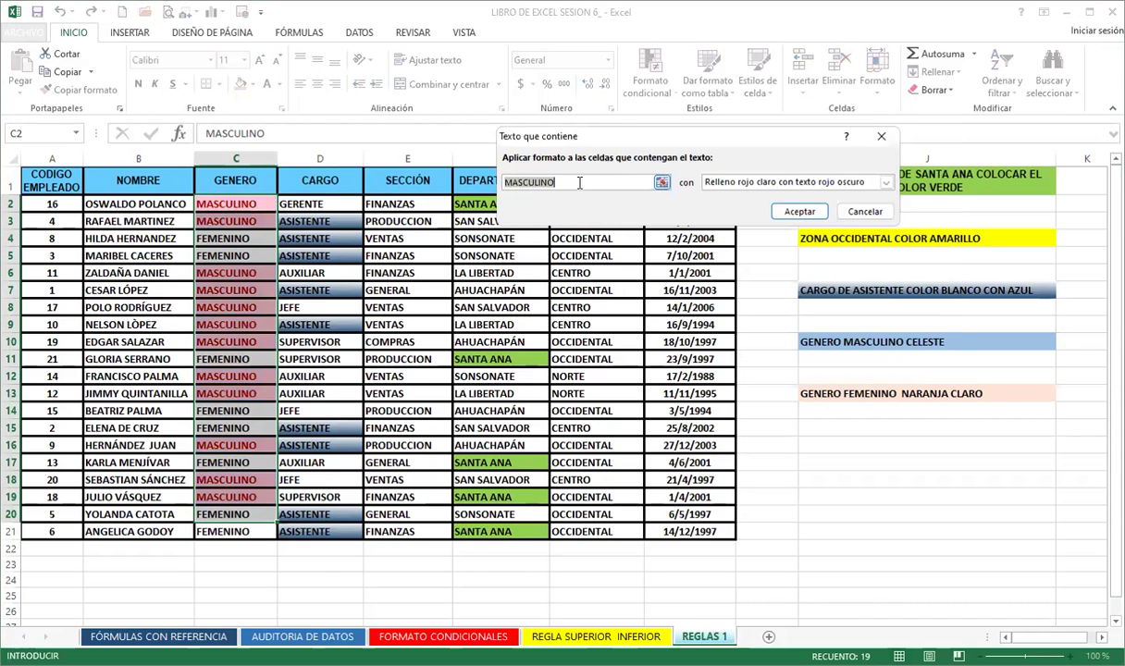
left_click(249, 239)
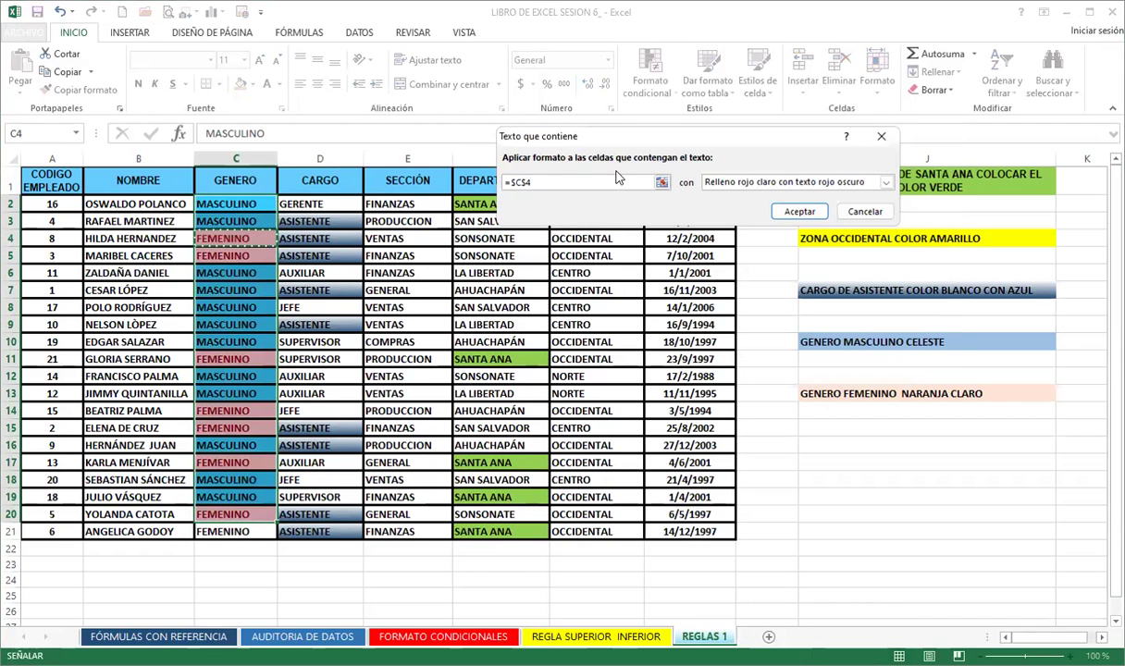
left_click(884, 181)
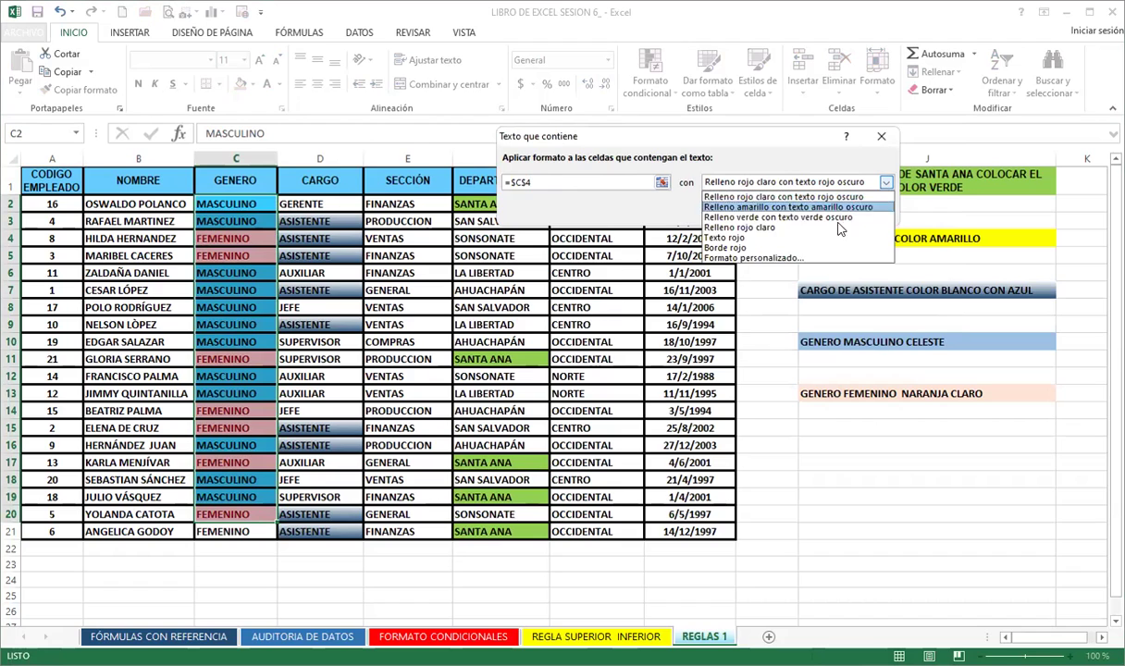
left_click(734, 259)
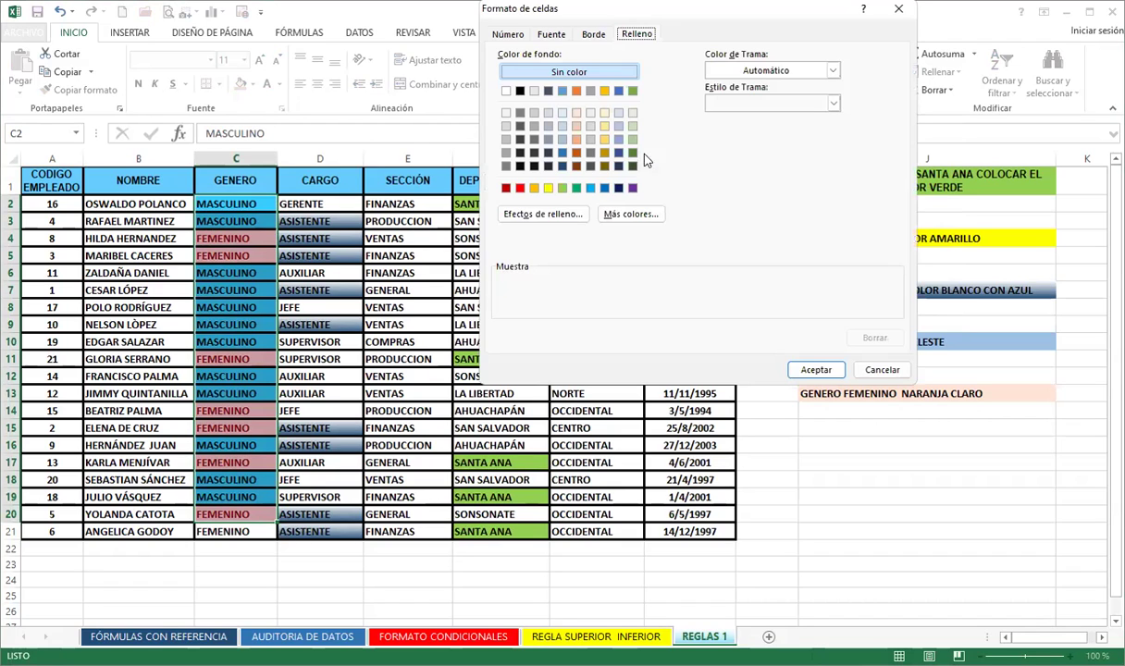
left_click(534, 189)
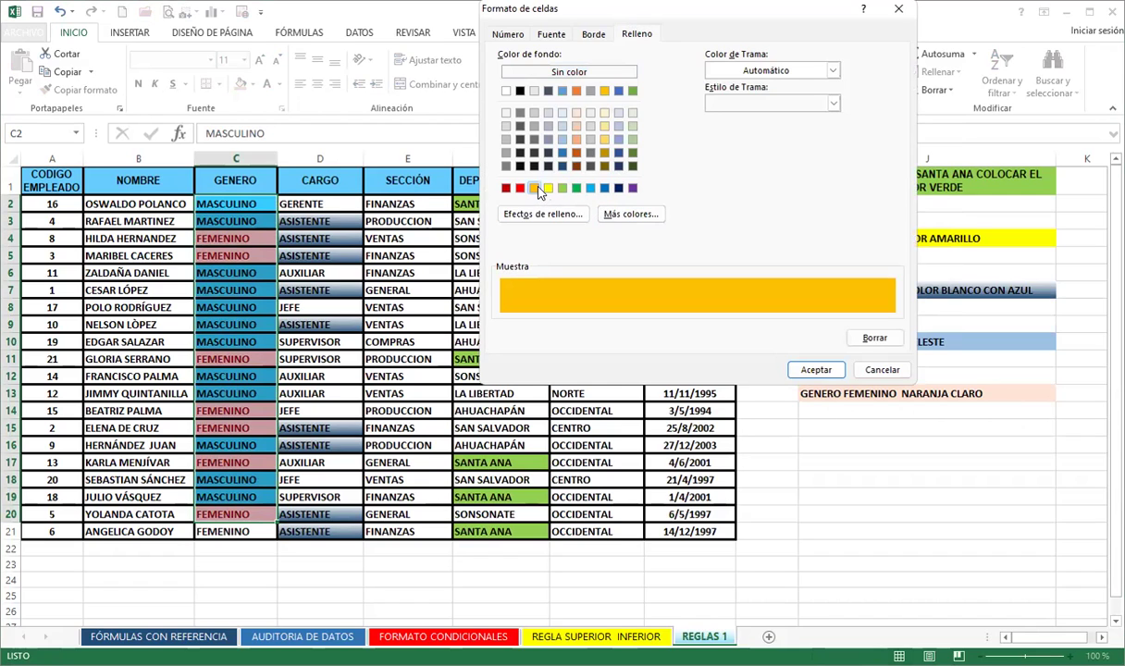
left_click(576, 140)
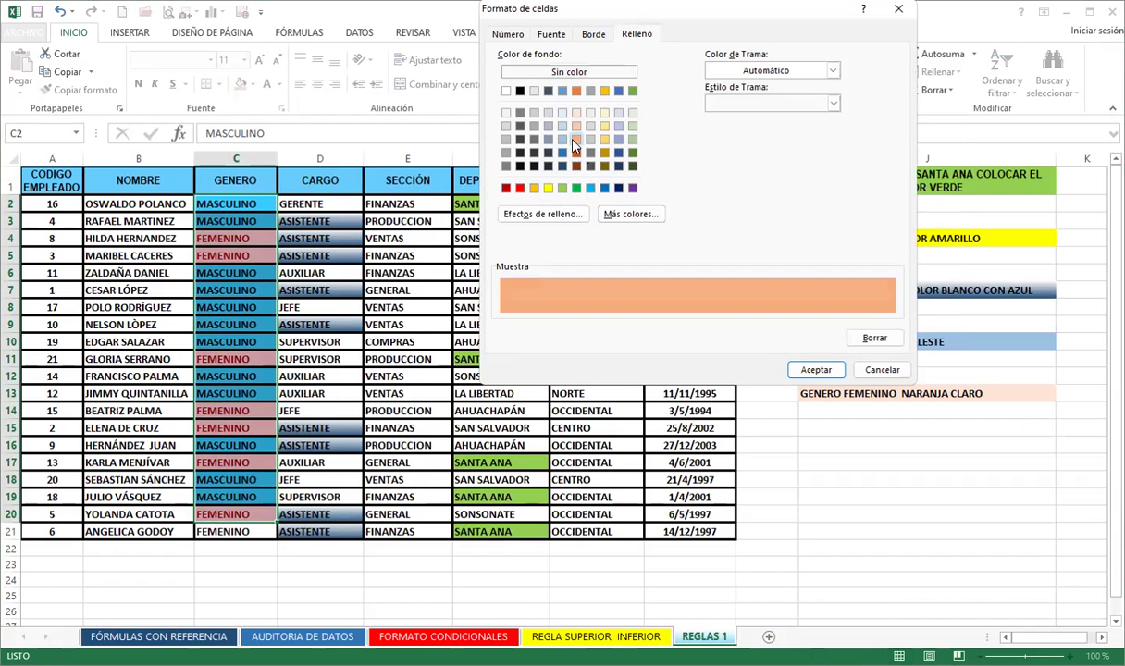
left_click(802, 370)
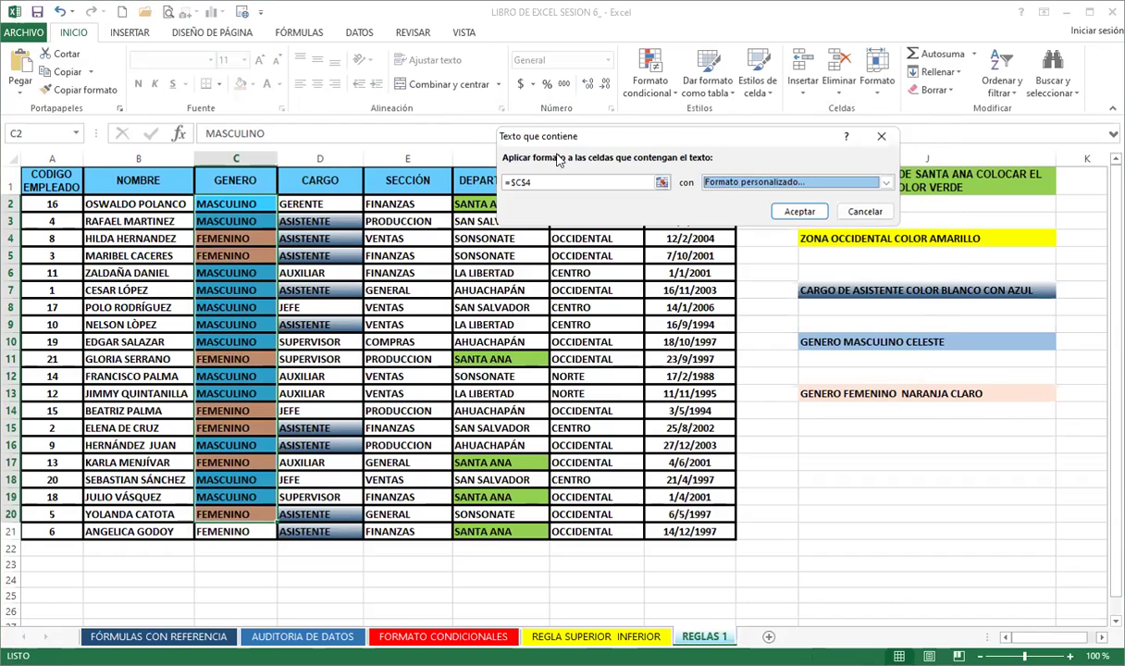
left_click(787, 212)
- Apply the FEMENINO rule, test it by entering 'HOLA' in C7, then undo the entry
left_click(244, 290)
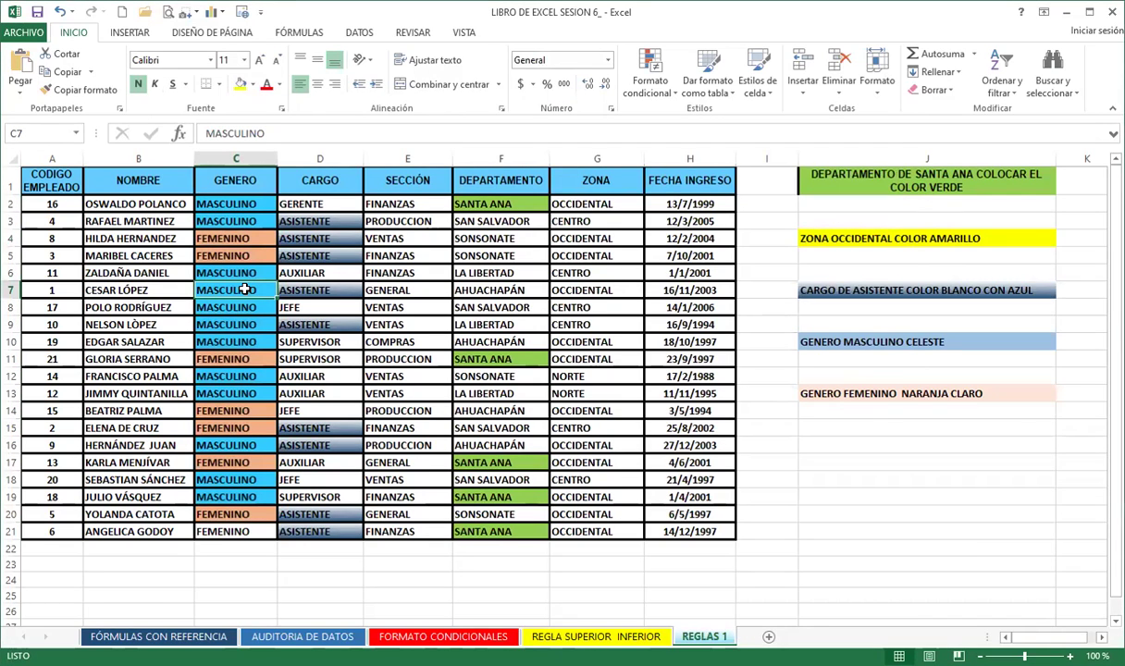
type("HOLA")
key("Return")
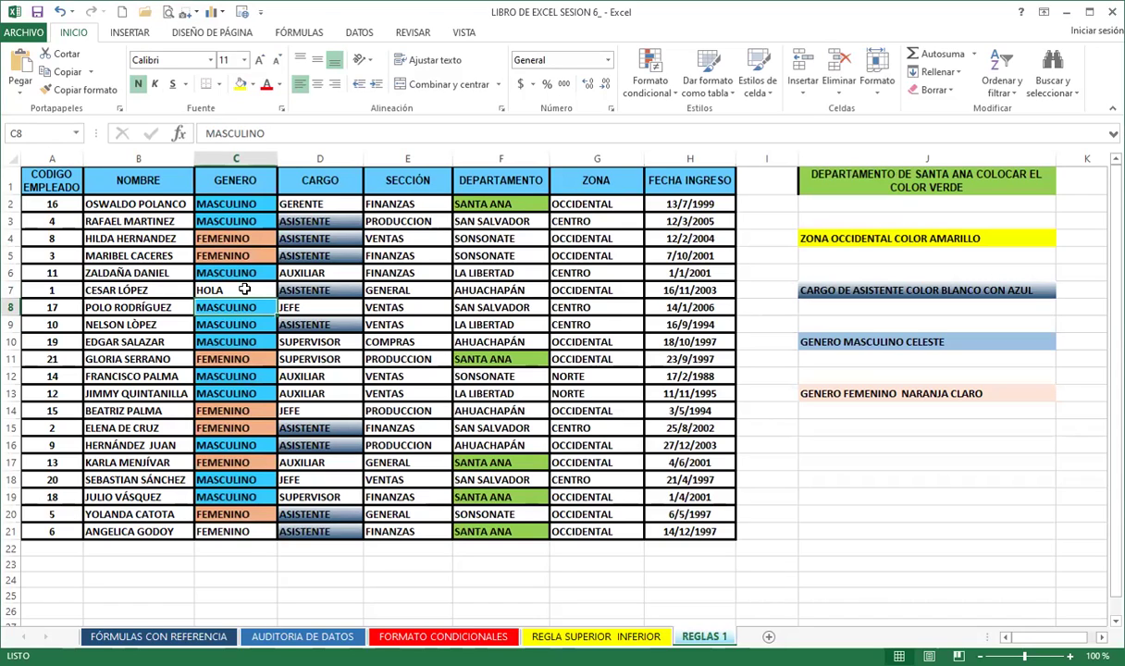
key("ctrl+z")
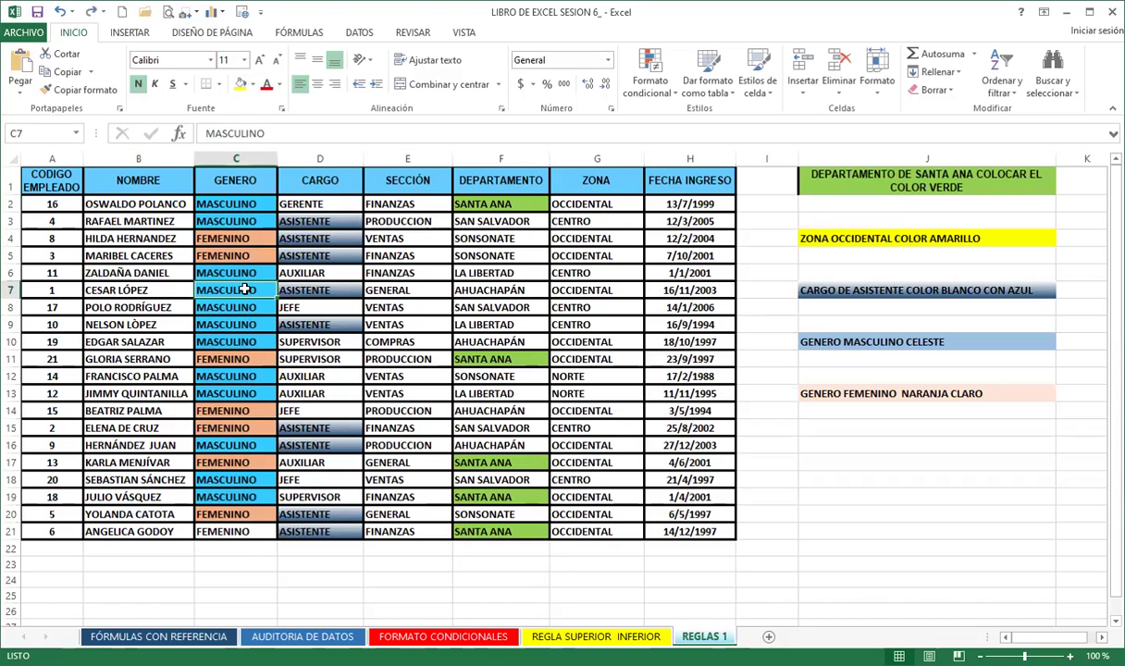
- Check the GENERO colours in C9, C19, C20 and C21, re-entering C21's FEMENINO value
left_click(252, 324)
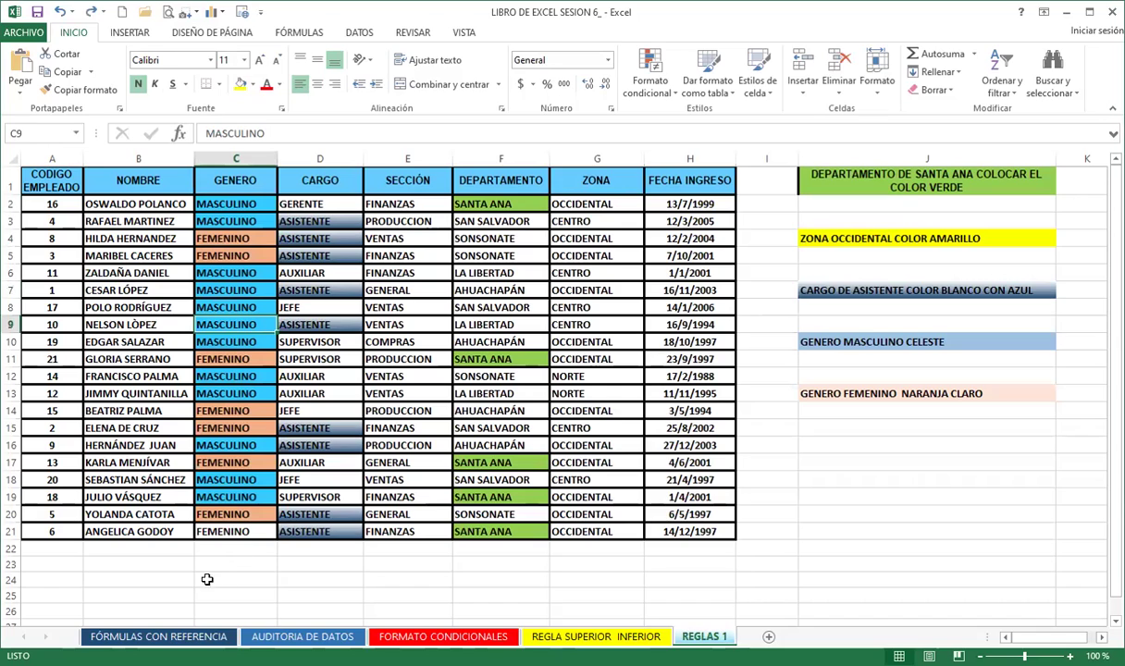
left_click(239, 534)
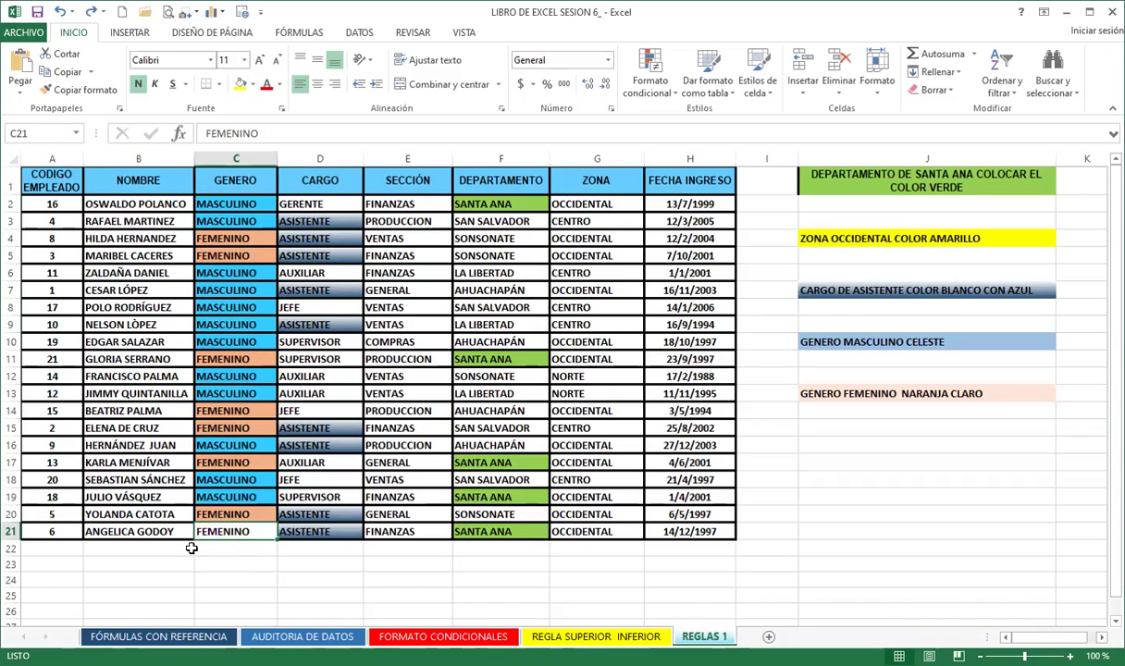
left_click(227, 515)
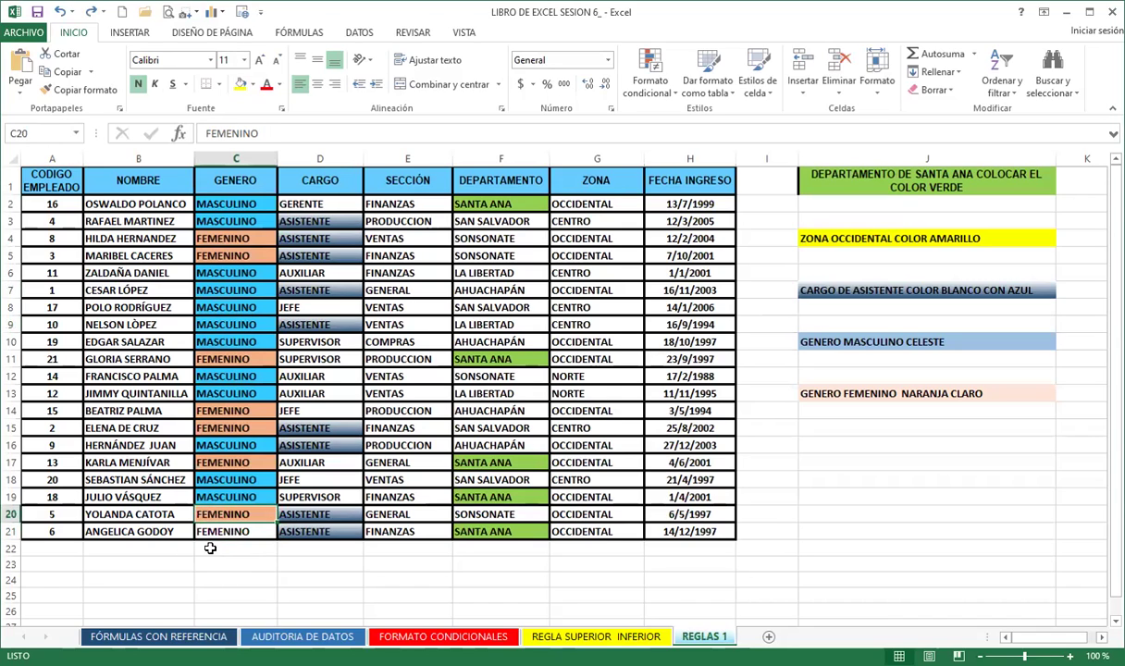
left_click(230, 533)
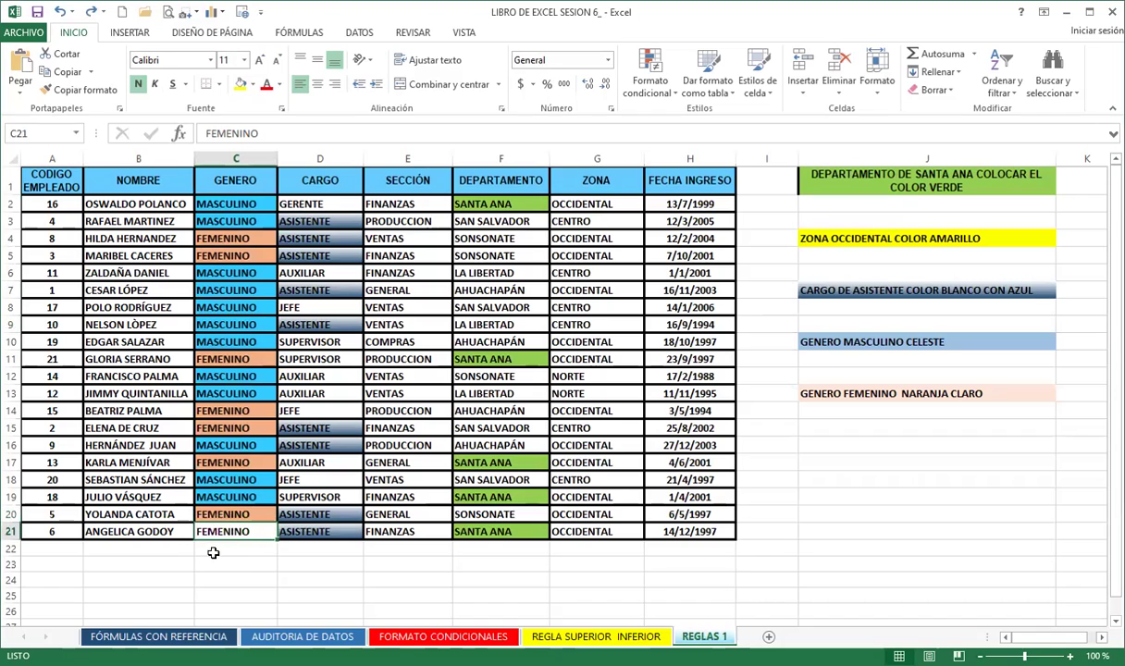
double_click(257, 530)
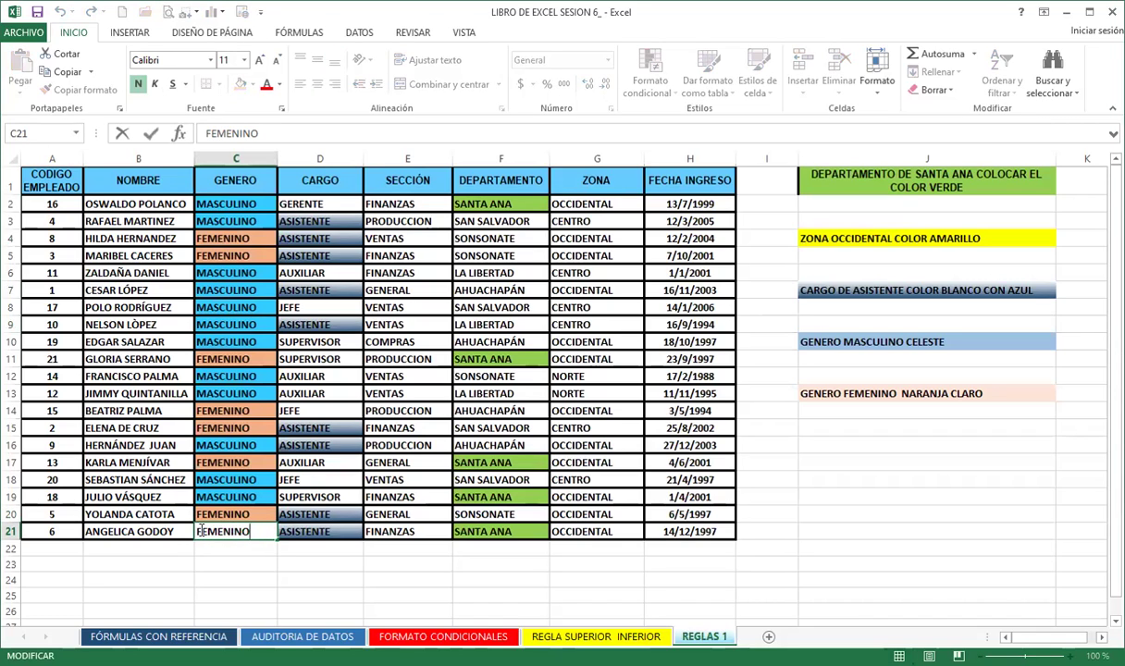
left_click(239, 564)
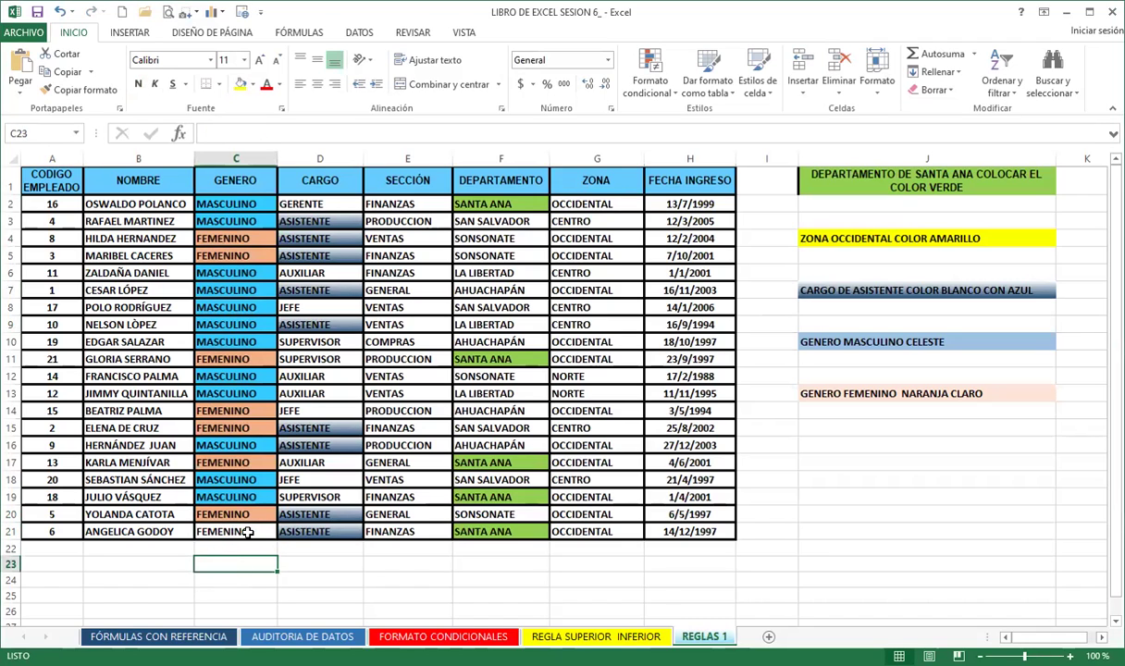
left_click(237, 532)
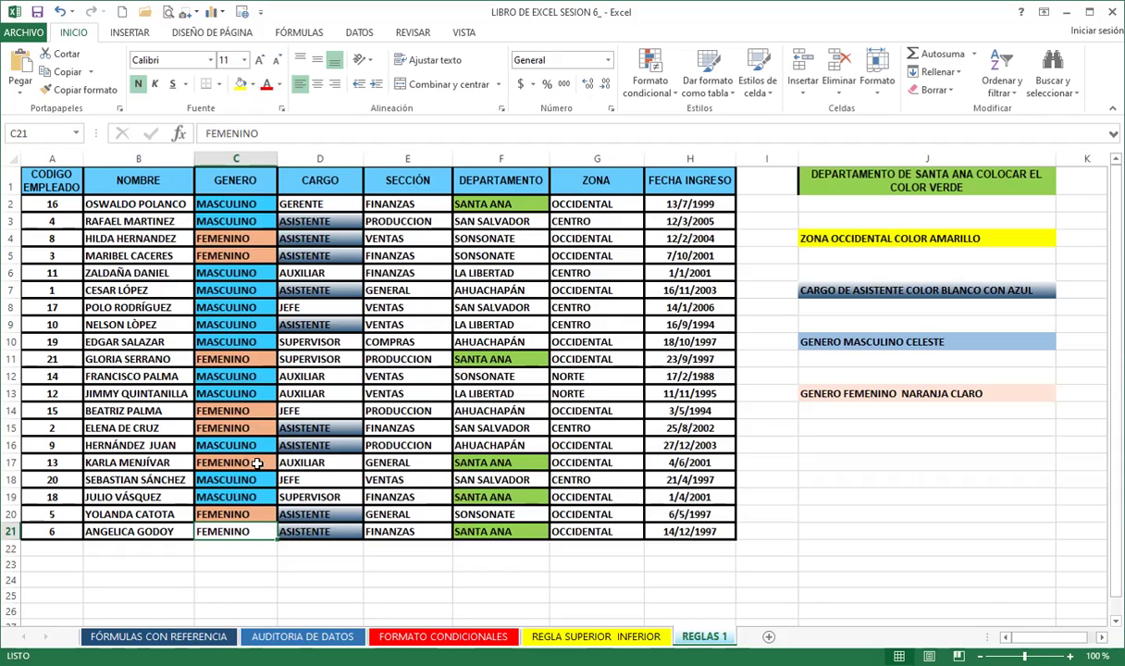
left_click(234, 495)
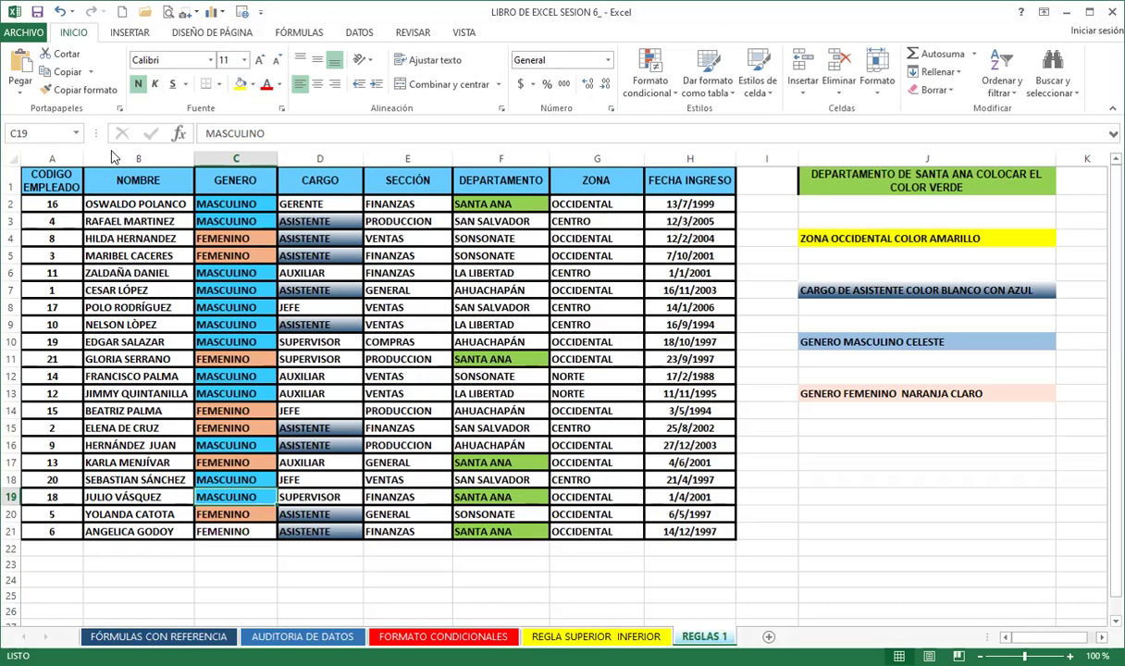
- Review the whole employee table, then switch to the FORMATO CONDICIONALES sheet
mouse_move(106, 204)
left_mouse_down()
mouse_move(612, 400)
mouse_move(696, 531)
left_mouse_up()
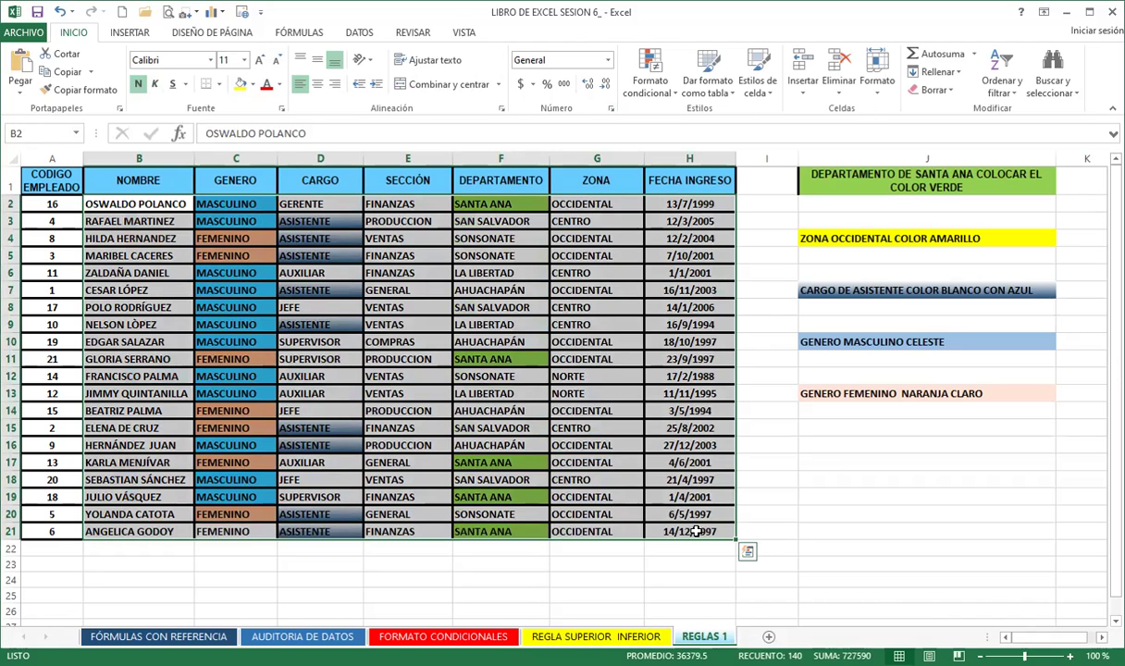
left_click(409, 410)
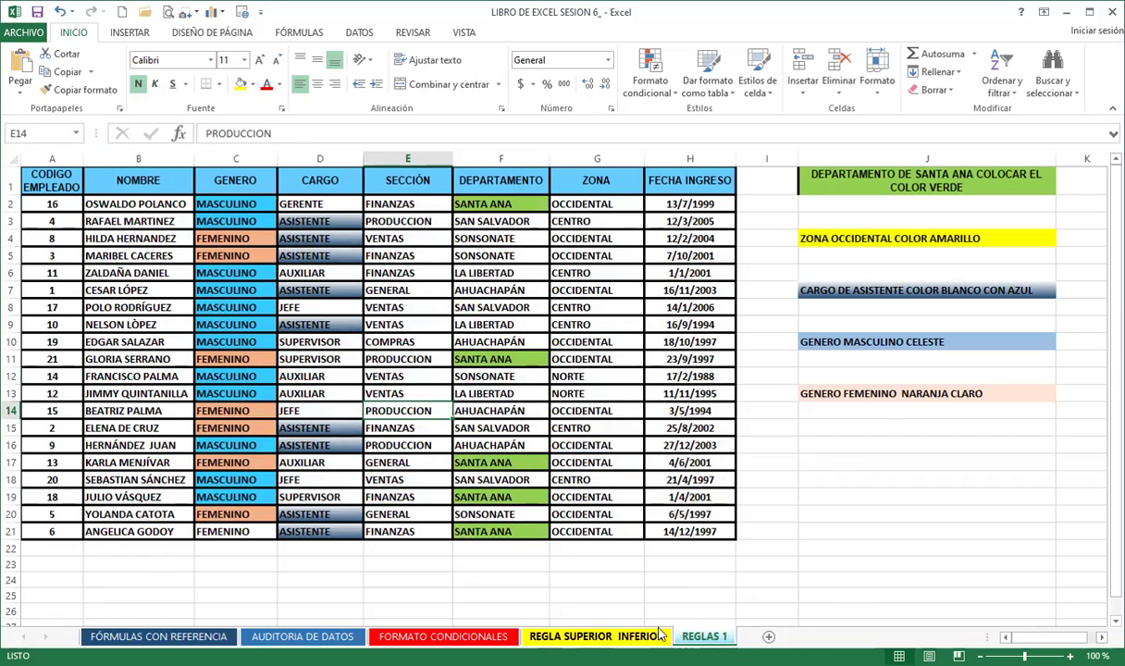
left_click(452, 638)
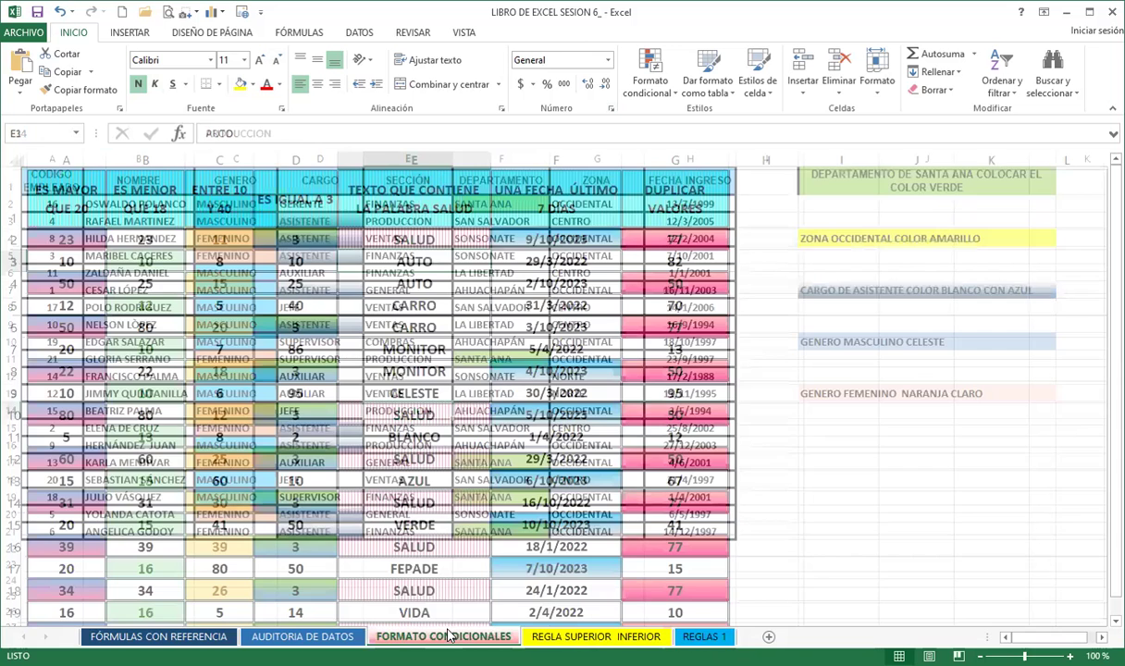